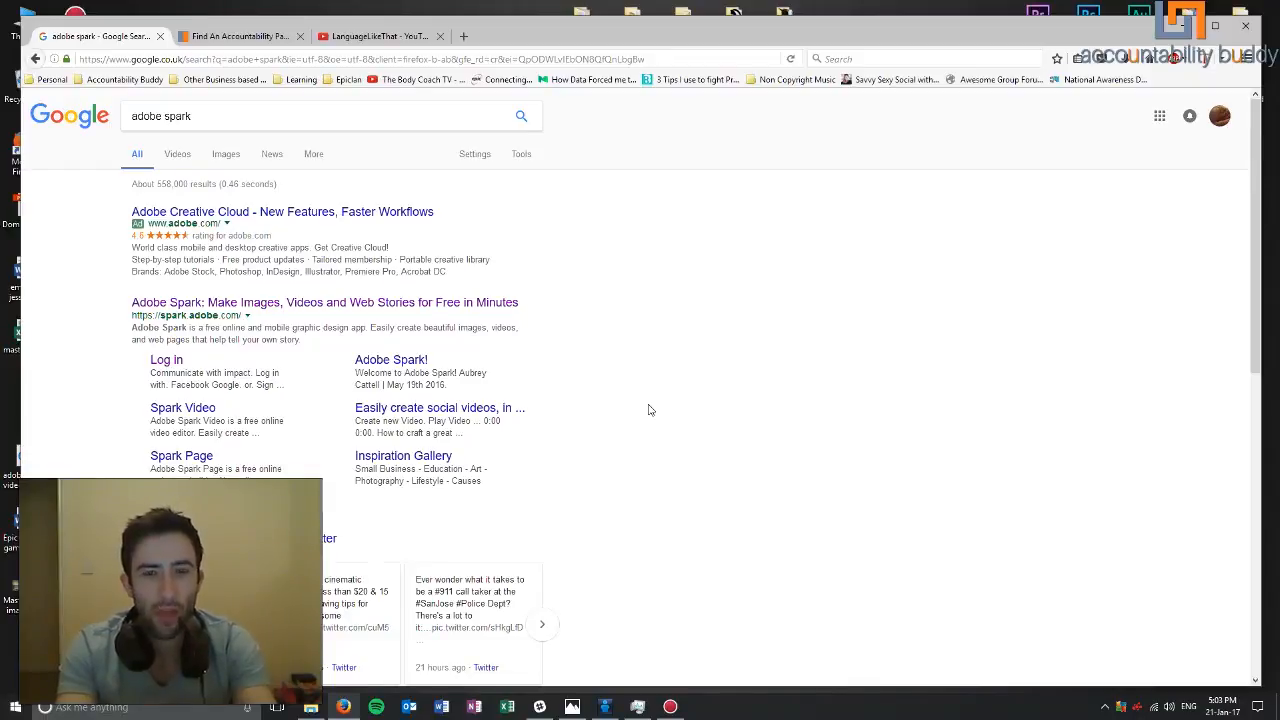
- Look over the LanguageLikeThat YouTube channel and the Accountability Buddy website, and open the Adobe Spark site from the Google results
{"action": "left_click", "coordinate": [376, 35]}
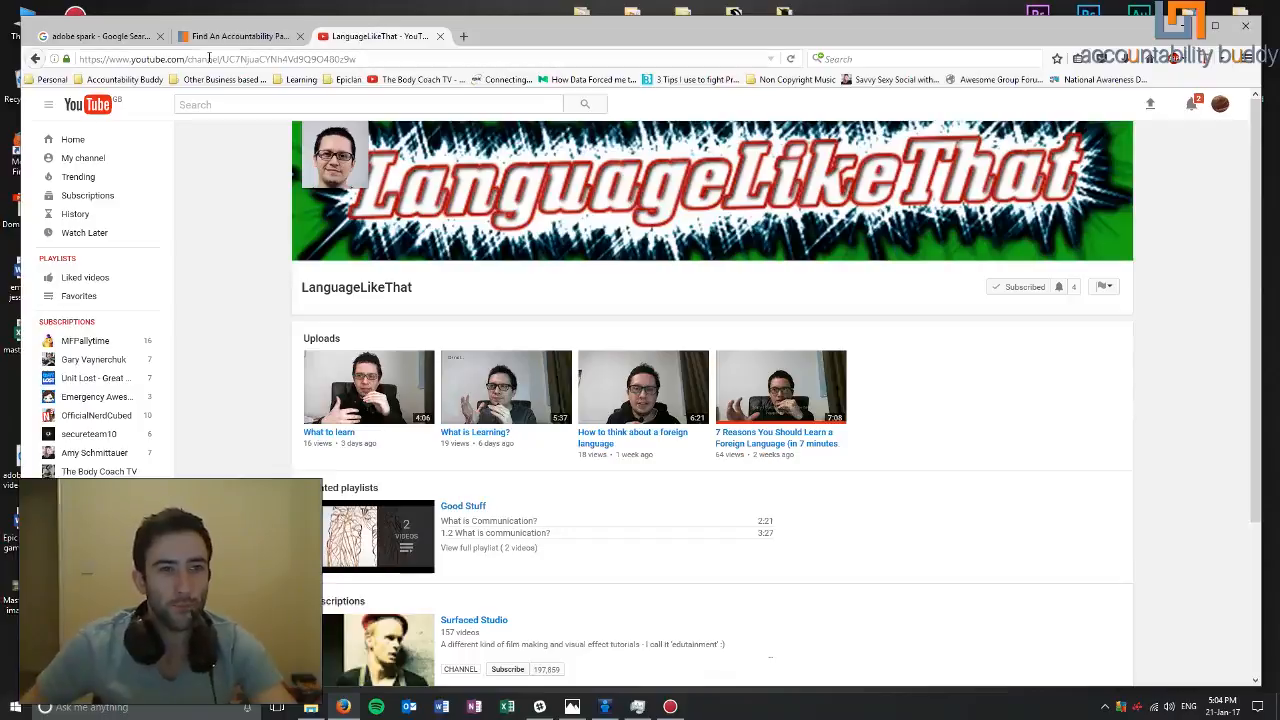
{"action": "left_click", "coordinate": [237, 37]}
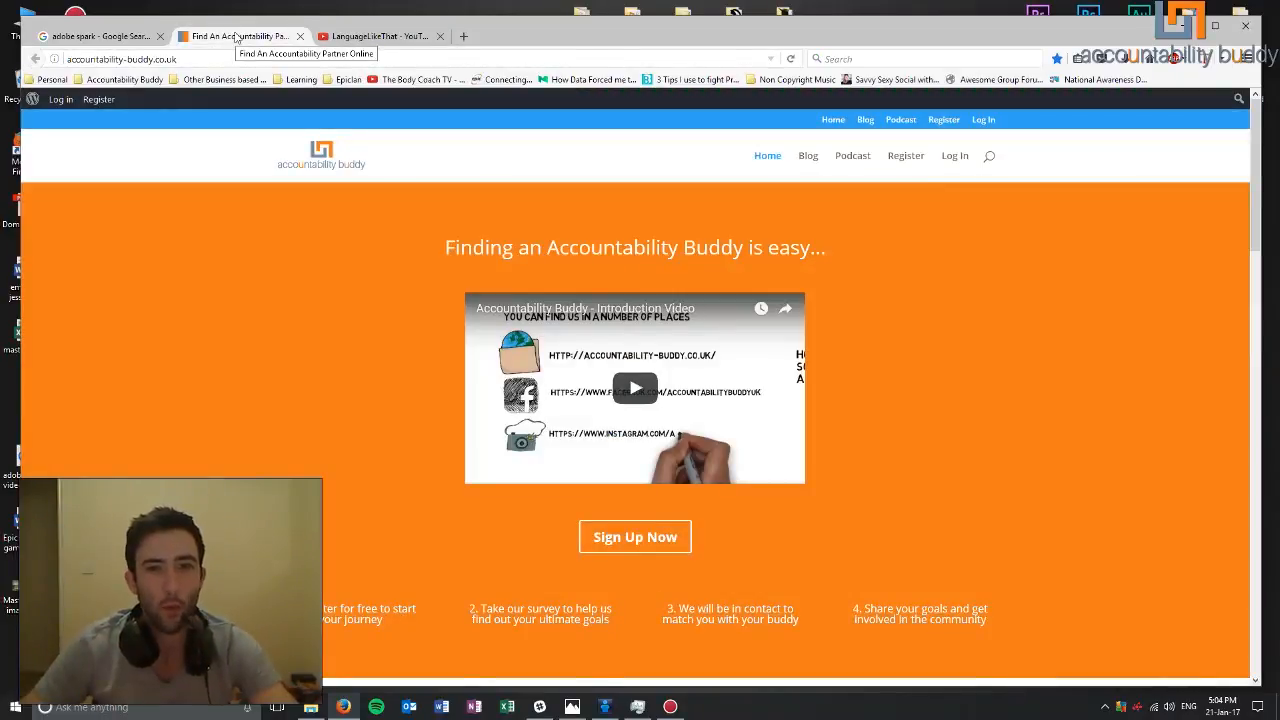
{"action": "left_click", "coordinate": [90, 37]}
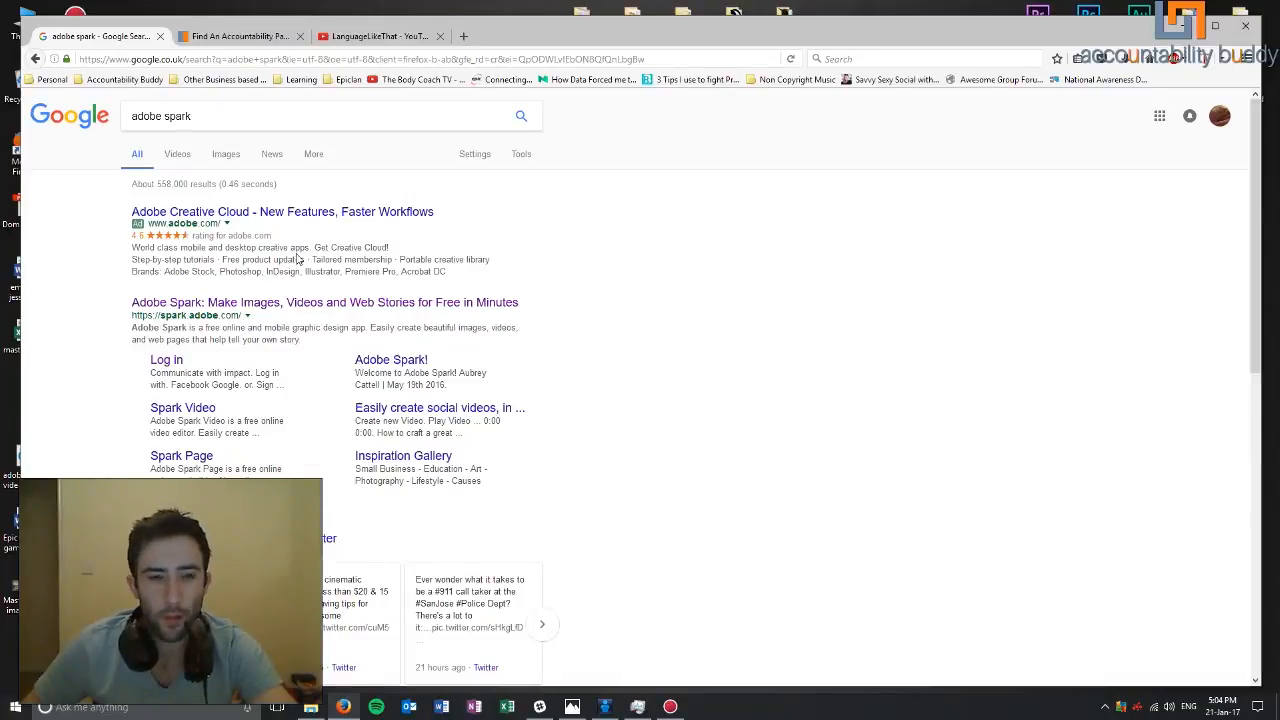
{"action": "left_click", "coordinate": [372, 303]}
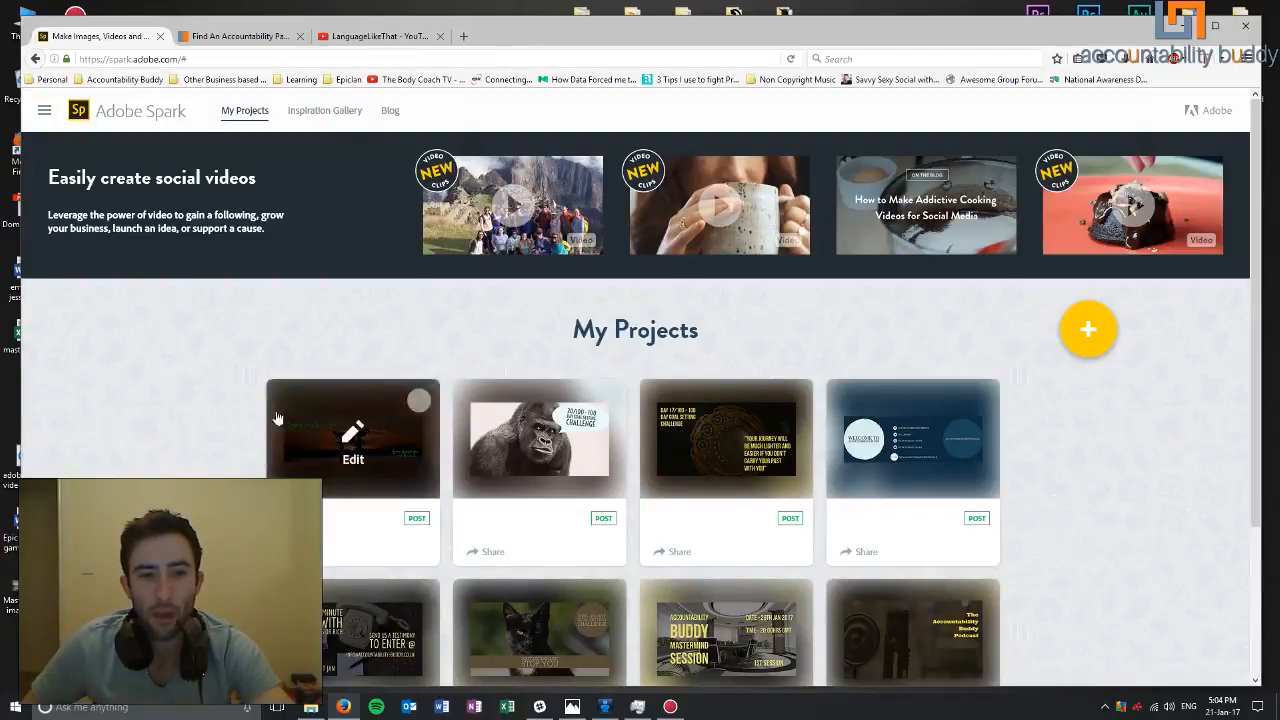
- Delete the first project in My Projects, the dark post ahead of the gorilla one
{"action": "left_click", "coordinate": [419, 401]}
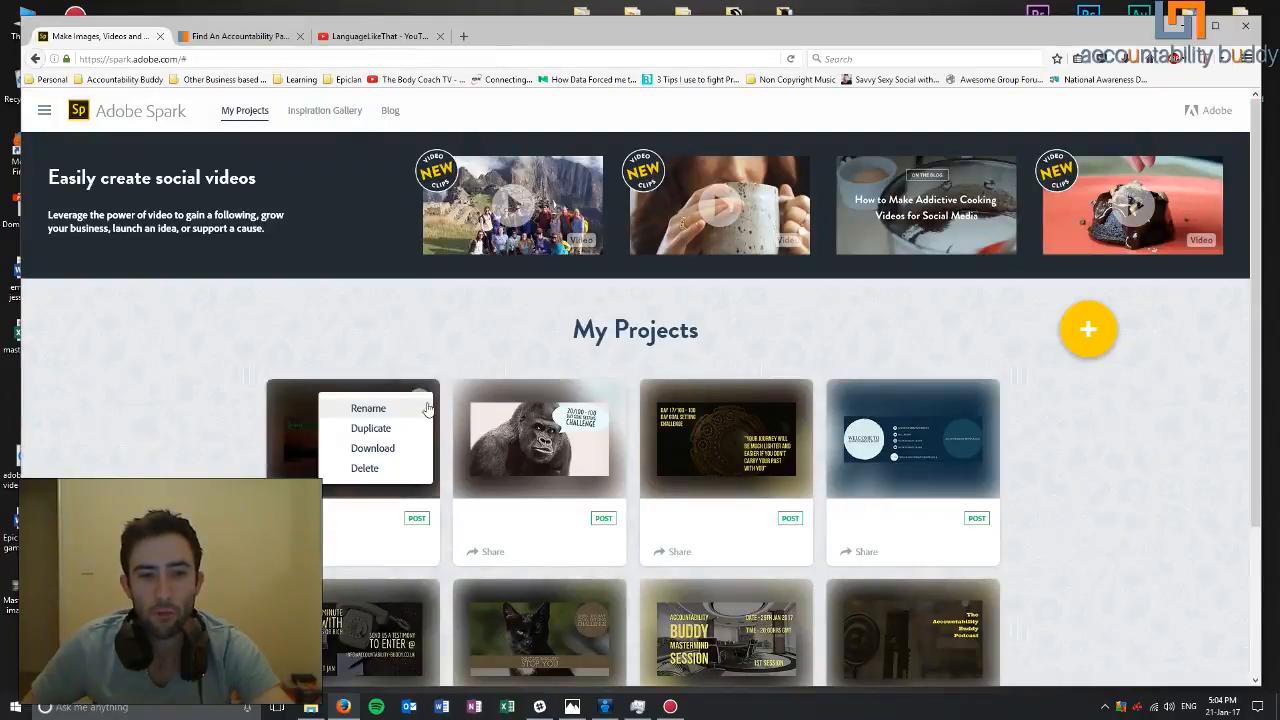
{"action": "left_click", "coordinate": [365, 468]}
{"action": "left_click", "coordinate": [788, 443]}
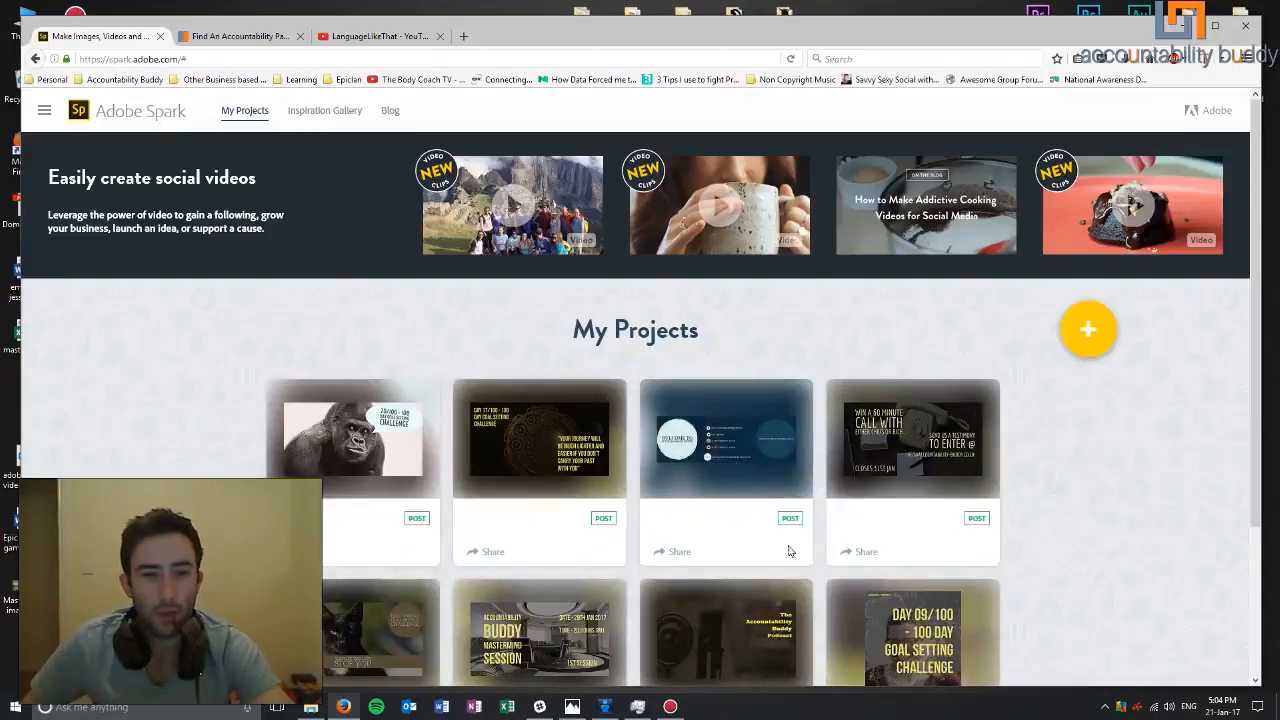
{"action": "scroll", "coordinate": [565, 375], "scroll_direction": "down", "scroll_amount": 3}
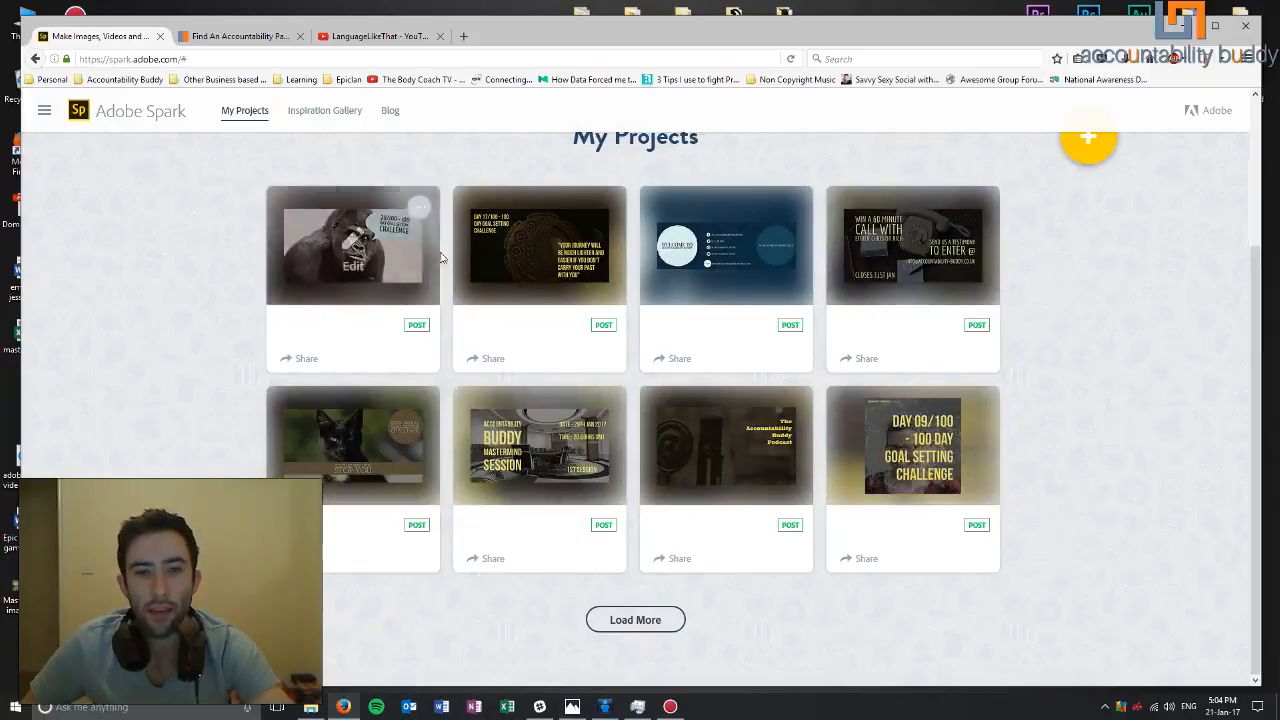
{"action": "scroll", "coordinate": [685, 338], "scroll_direction": "up", "scroll_amount": 2}
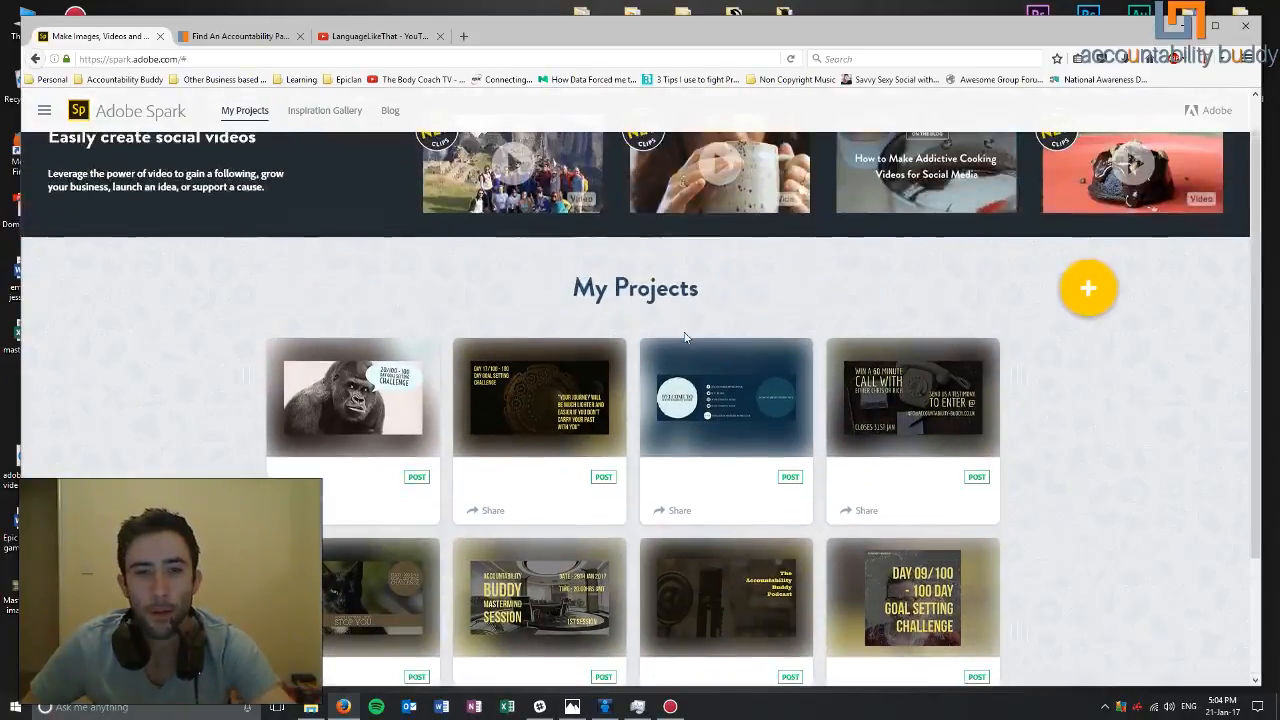
{"action": "scroll", "coordinate": [1045, 501], "scroll_direction": "down", "scroll_amount": 2}
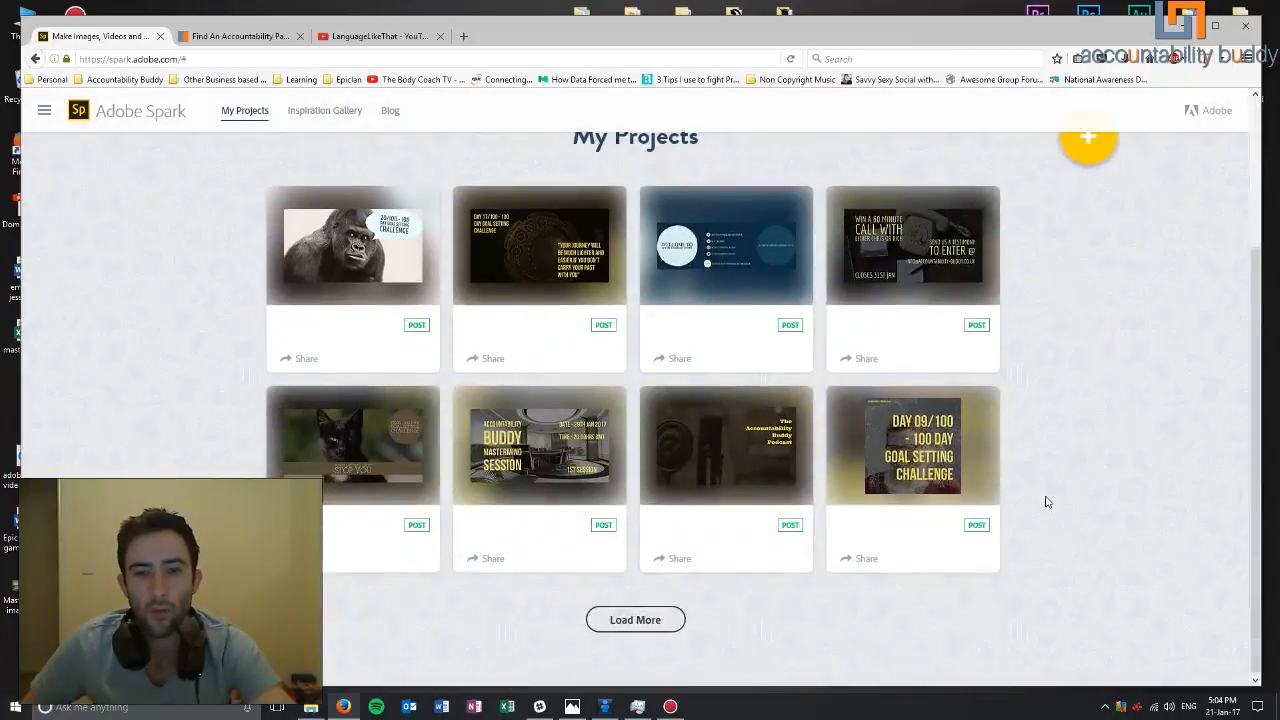
{"action": "scroll", "coordinate": [1045, 501], "scroll_direction": "up", "scroll_amount": 3}
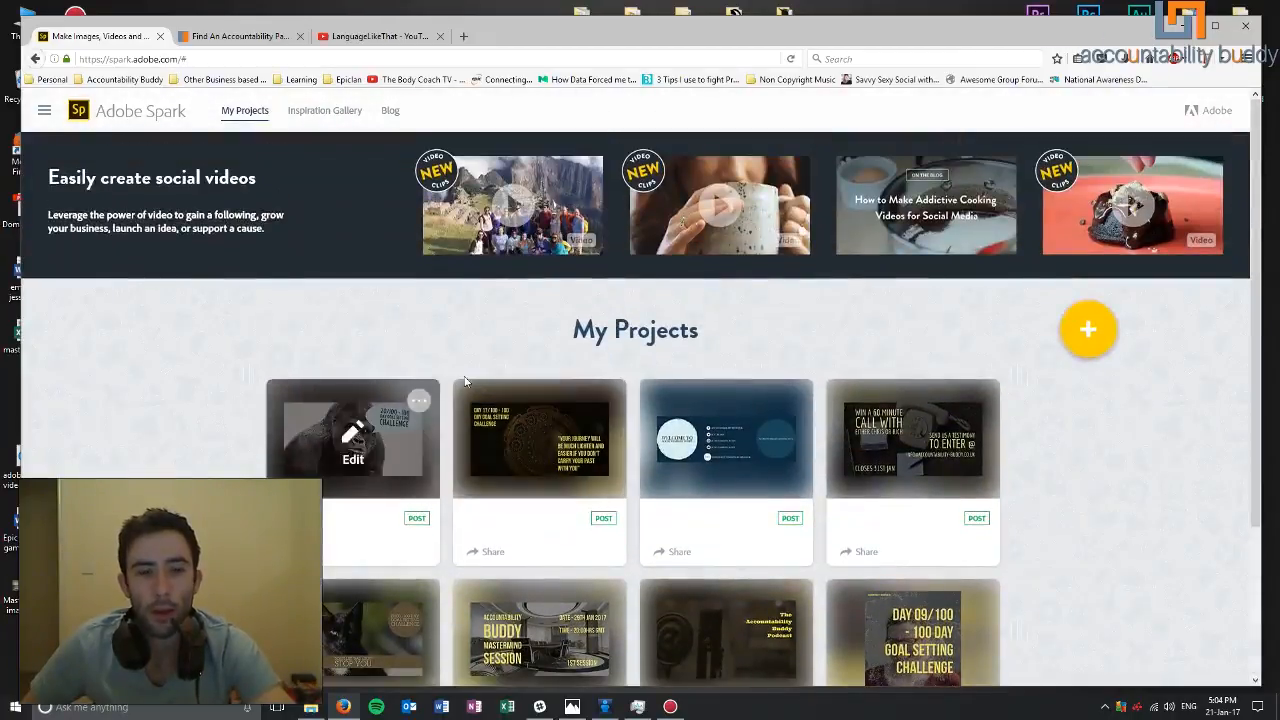
{"action": "left_click", "coordinate": [1103, 348]}
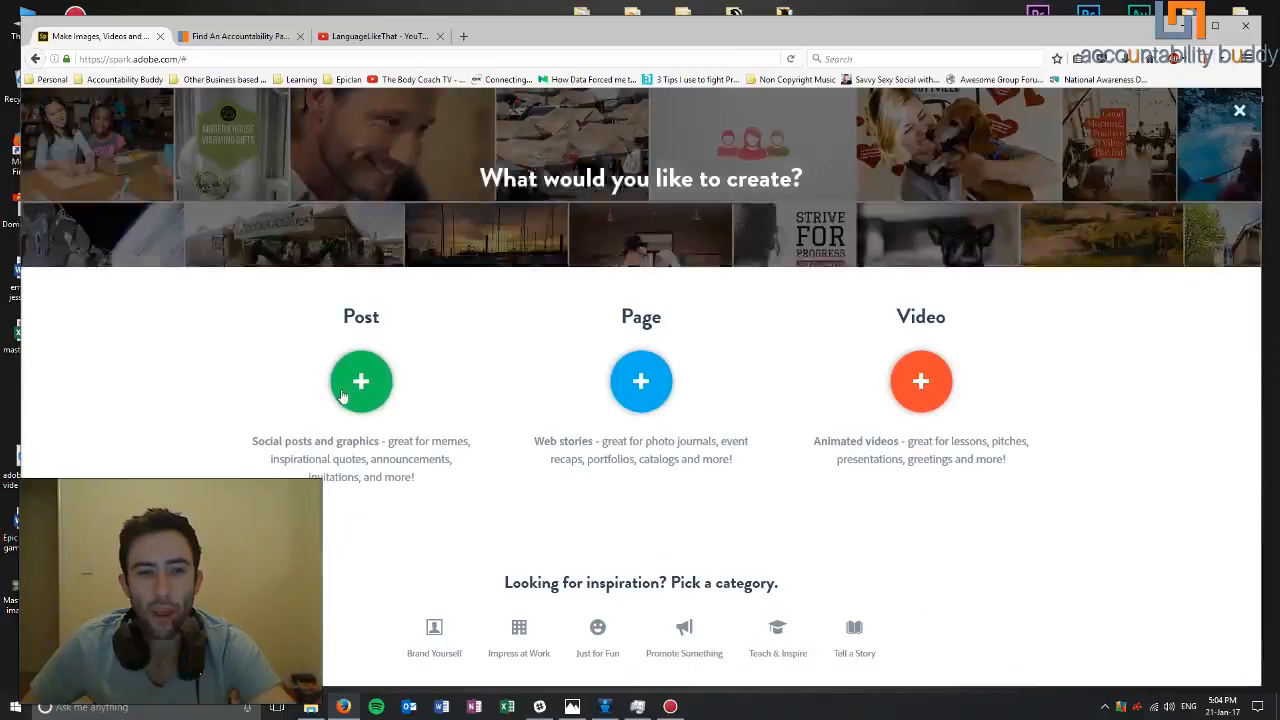
{"action": "left_click", "coordinate": [376, 400]}
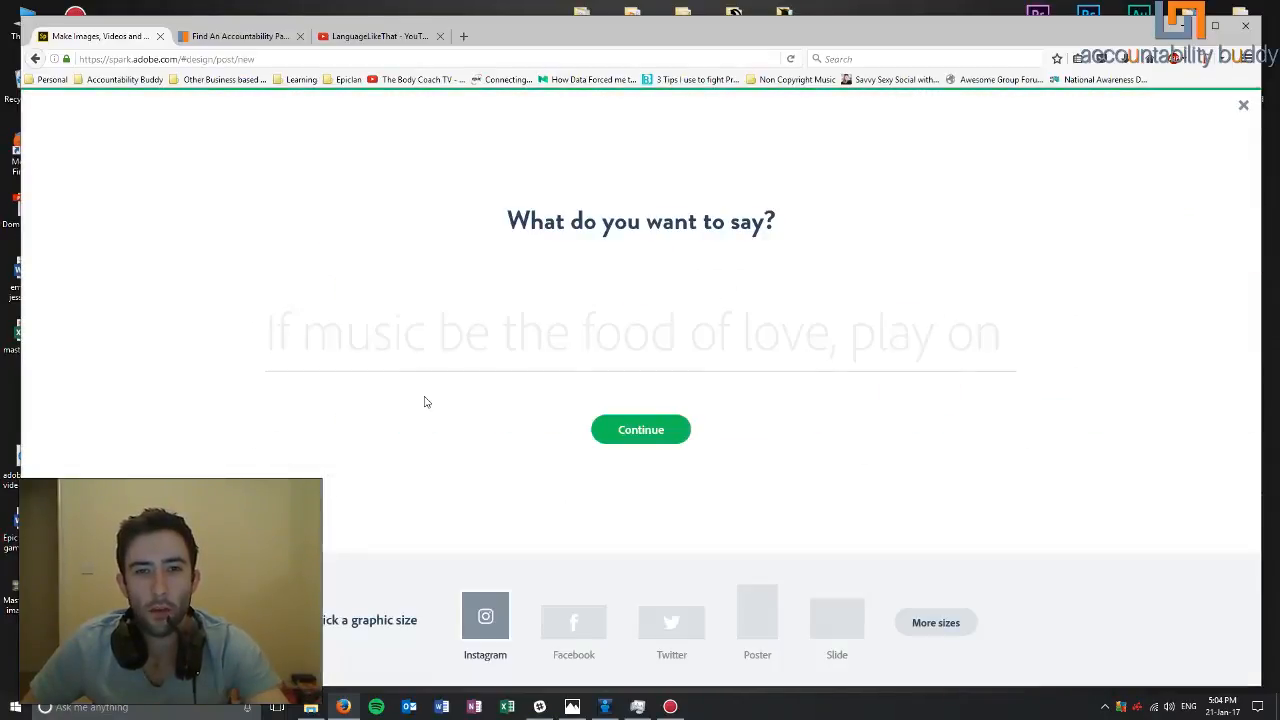
{"action": "left_click", "coordinate": [472, 347]}
{"action": "type", "text": "La"}
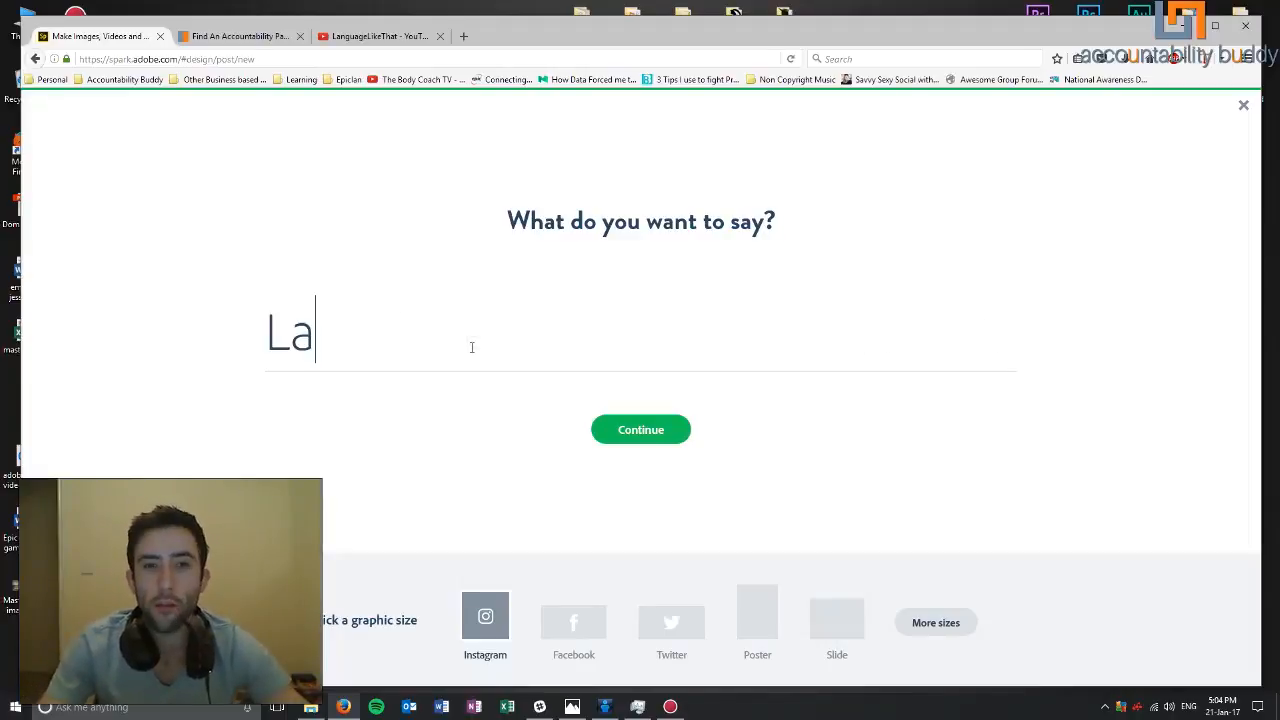
{"action": "type", "text": "nguage"}
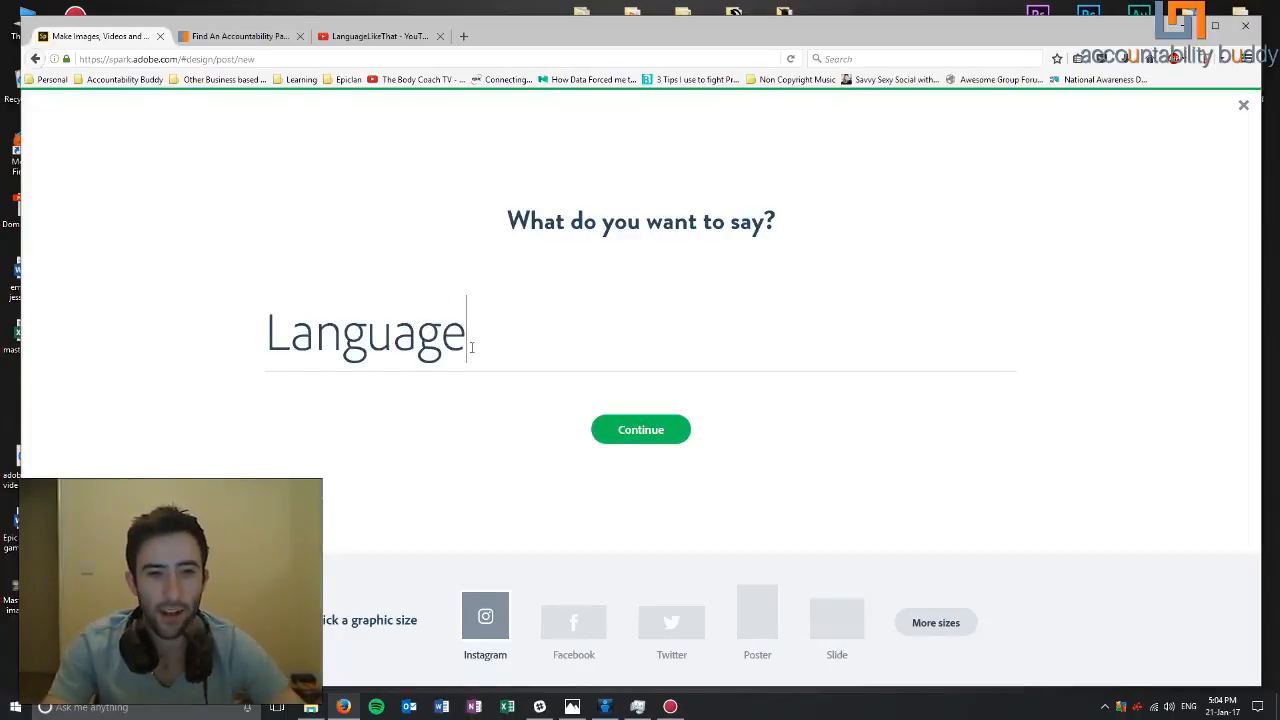
{"action": "key", "text": "BackSpace"}
{"action": "key", "text": "BackSpace"}
{"action": "key", "text": "BackSpace"}
{"action": "key", "text": "BackSpace"}
{"action": "key", "text": "BackSpace"}
{"action": "key", "text": "BackSpace"}
{"action": "key", "text": "BackSpace"}
{"action": "key", "text": "BackSpace"}
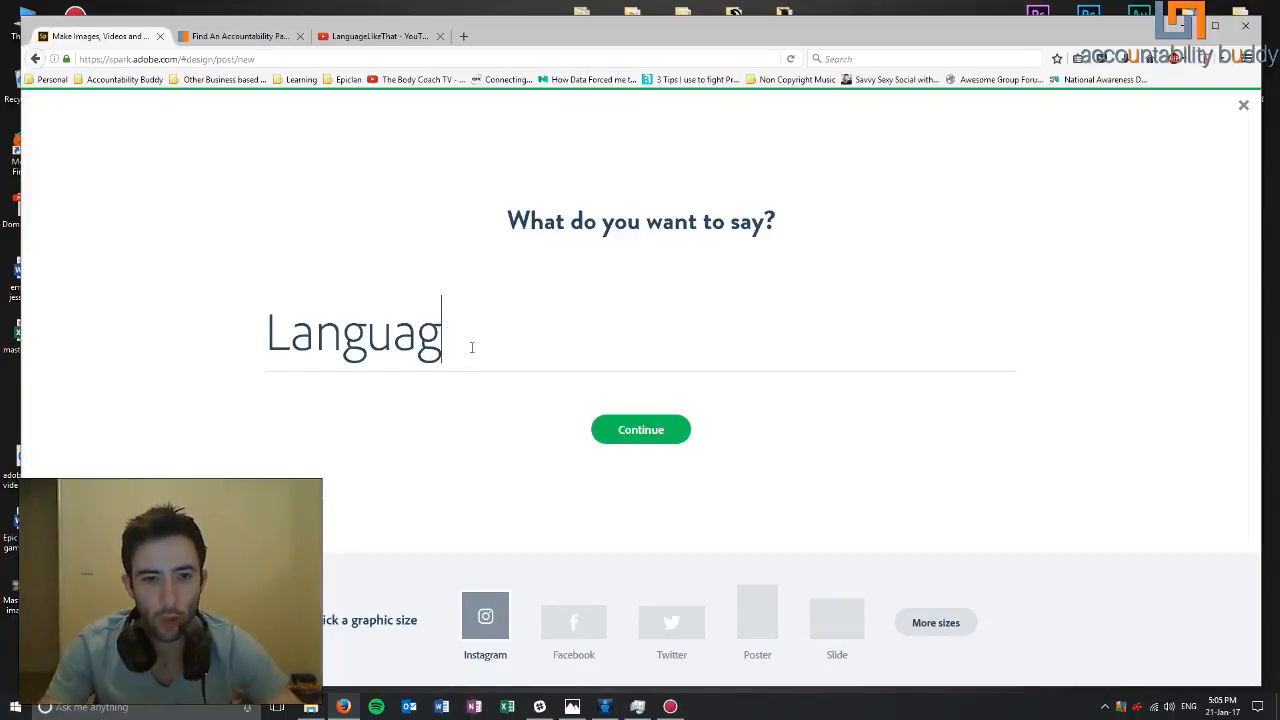
{"action": "left_click", "coordinate": [35, 58]}
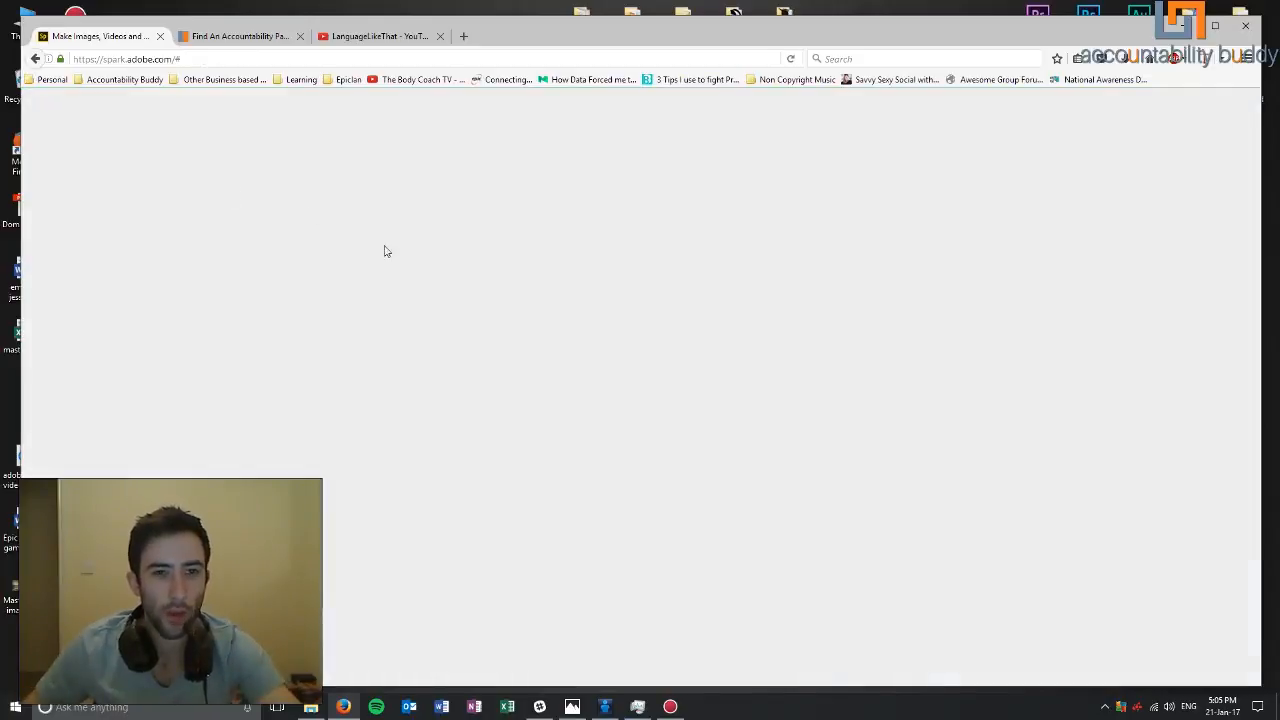
- Start a new project from My Projects as a Post for social posts and graphics
{"action": "scroll", "coordinate": [517, 466], "scroll_direction": "down", "scroll_amount": 3}
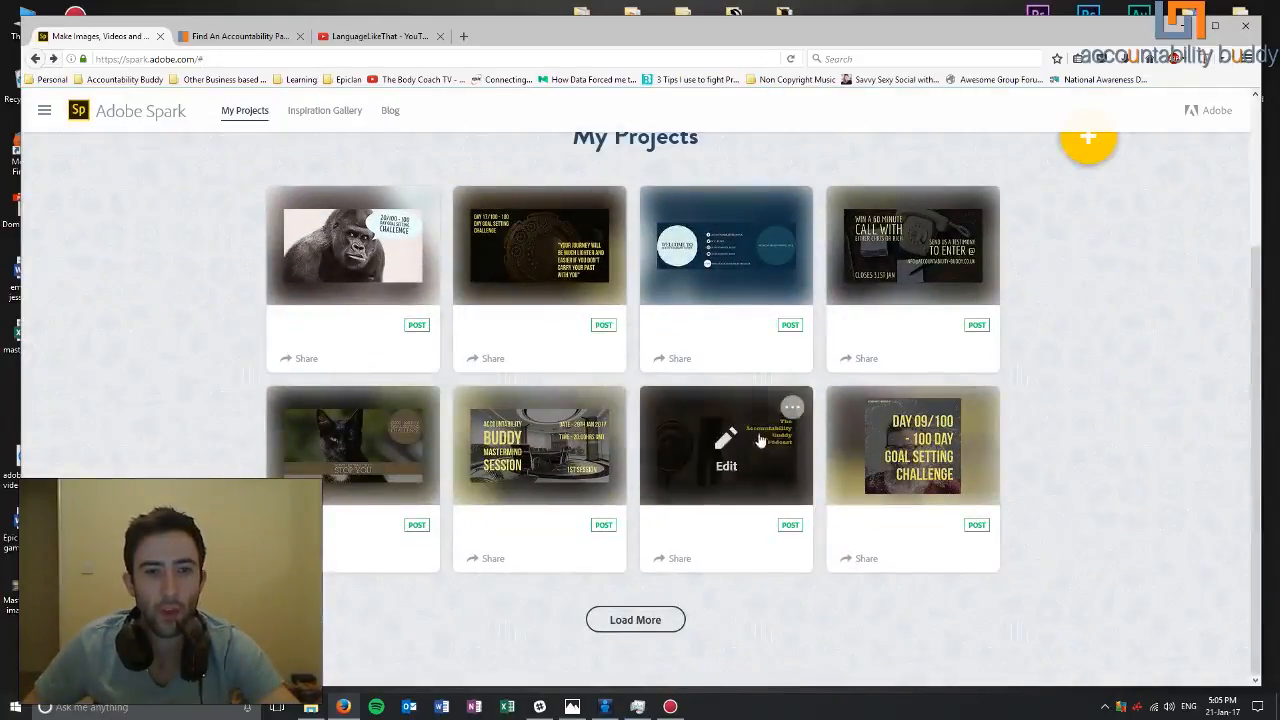
{"action": "scroll", "coordinate": [757, 440], "scroll_direction": "up", "scroll_amount": 3}
{"action": "scroll", "coordinate": [943, 606], "scroll_direction": "down", "scroll_amount": 3}
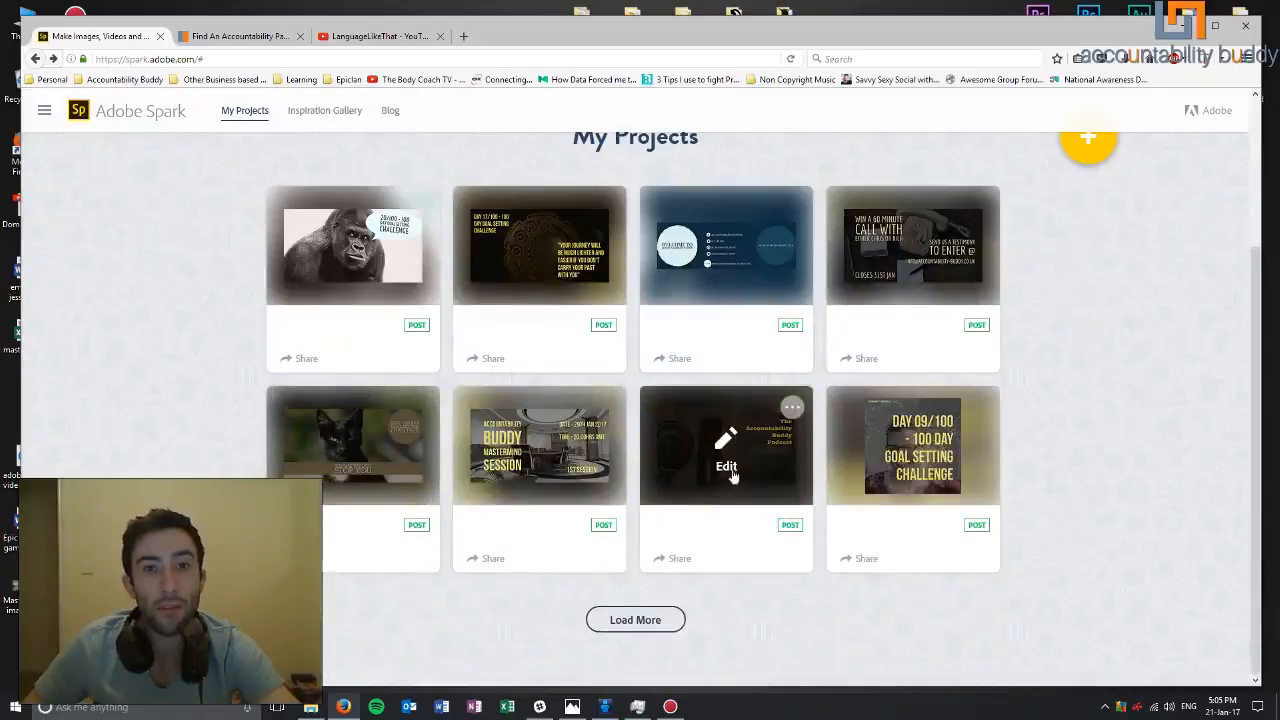
{"action": "scroll", "coordinate": [1100, 345], "scroll_direction": "up", "scroll_amount": 2}
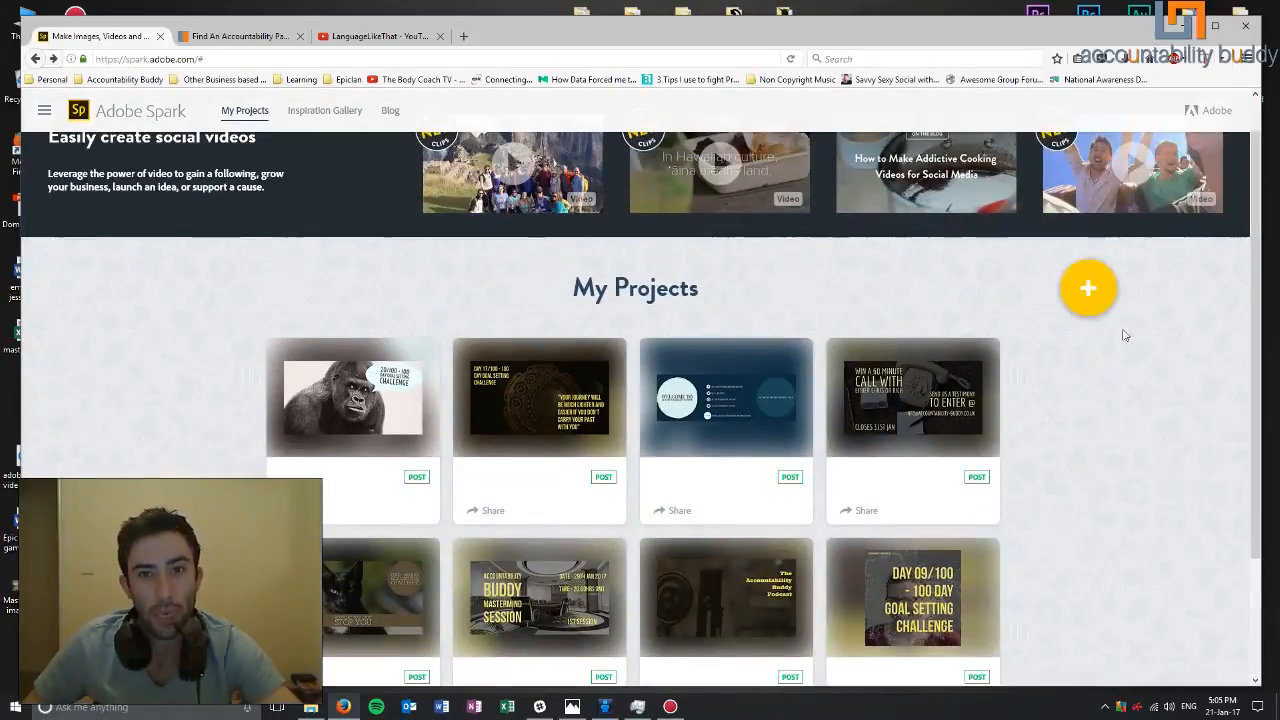
{"action": "left_click", "coordinate": [1086, 292]}
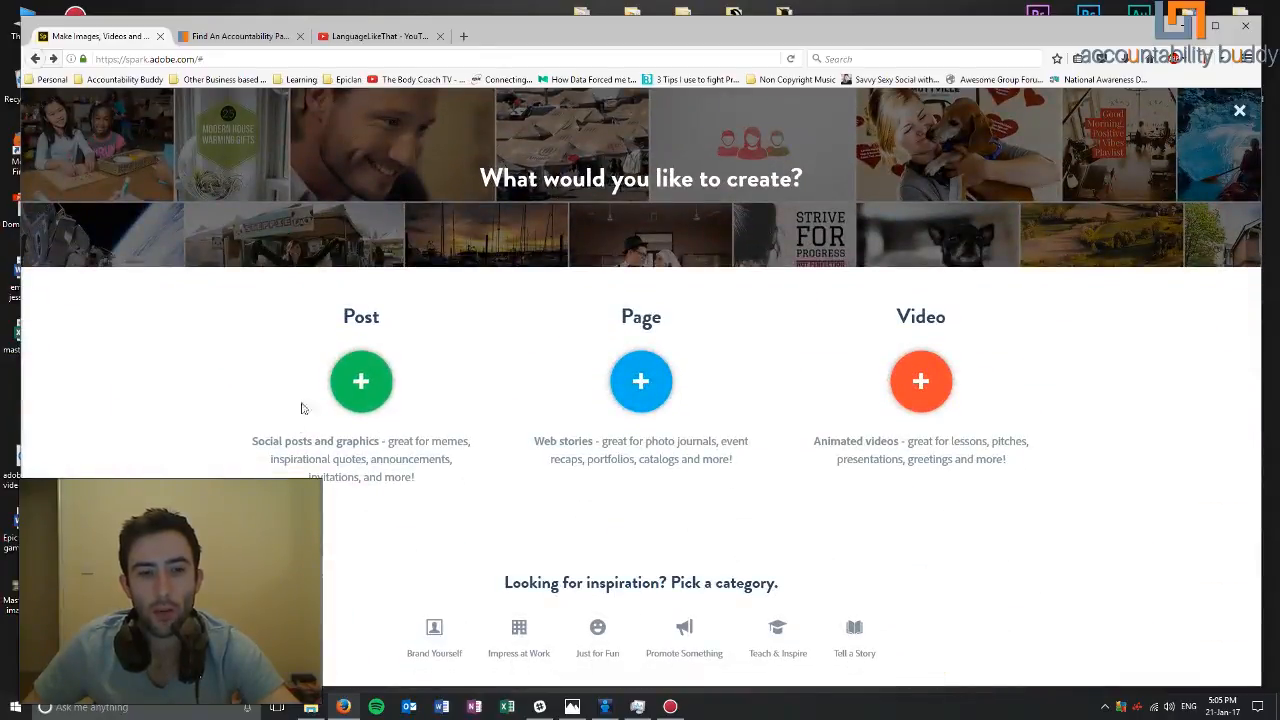
{"action": "left_click_drag", "start_coordinate": [378, 455], "coordinate": [410, 493]}
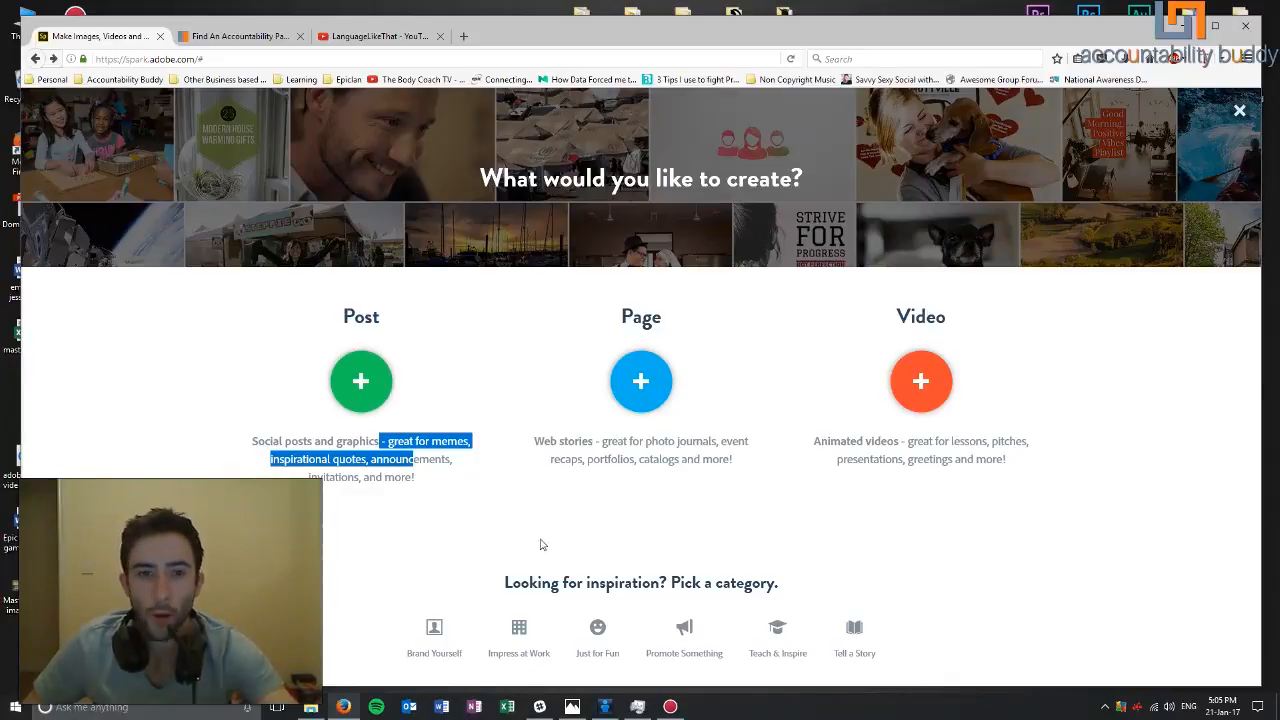
{"action": "left_click", "coordinate": [731, 487]}
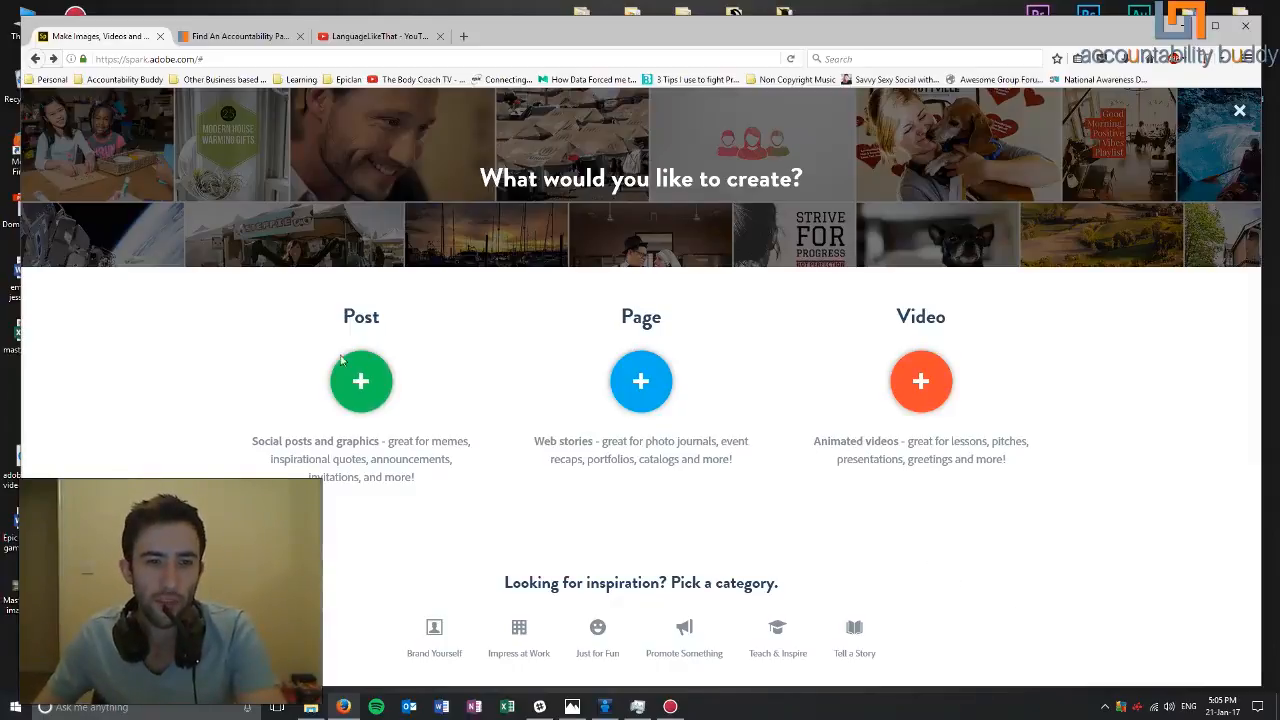
{"action": "left_click", "coordinate": [354, 388]}
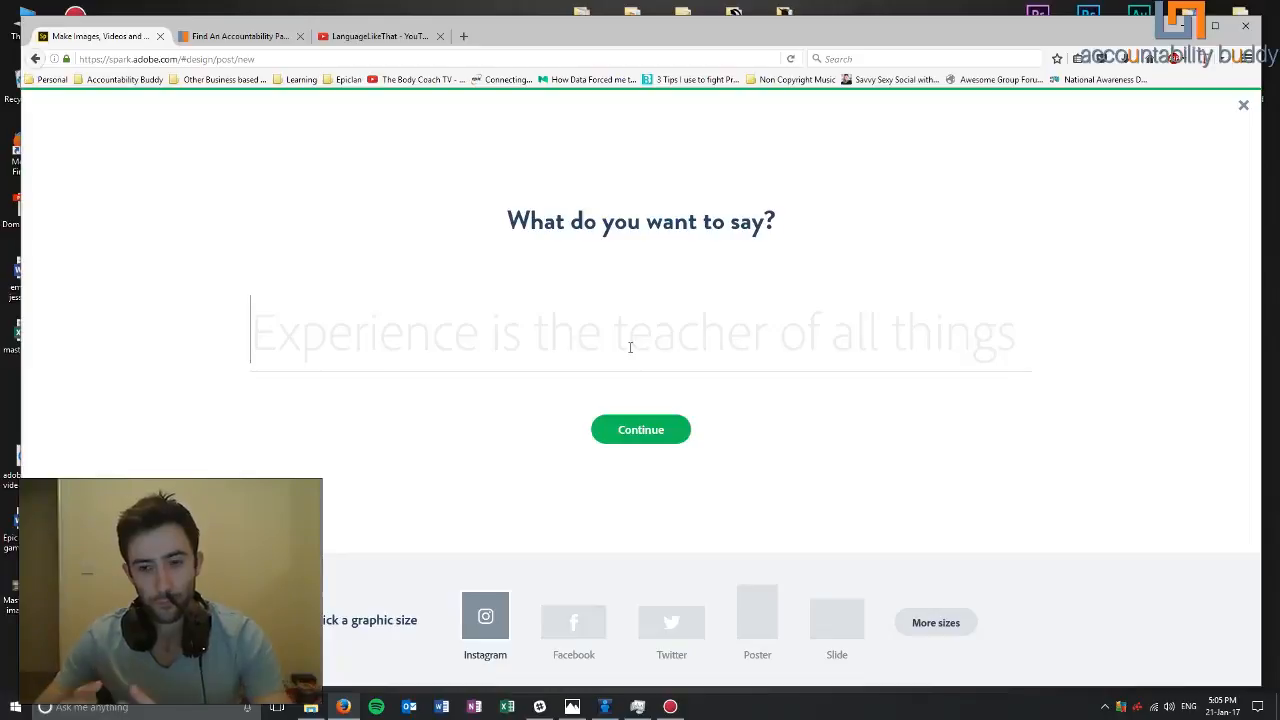
- Enter "LanguageLikeThat" as the text the new post should say
{"action": "type", "text": "Lan"}
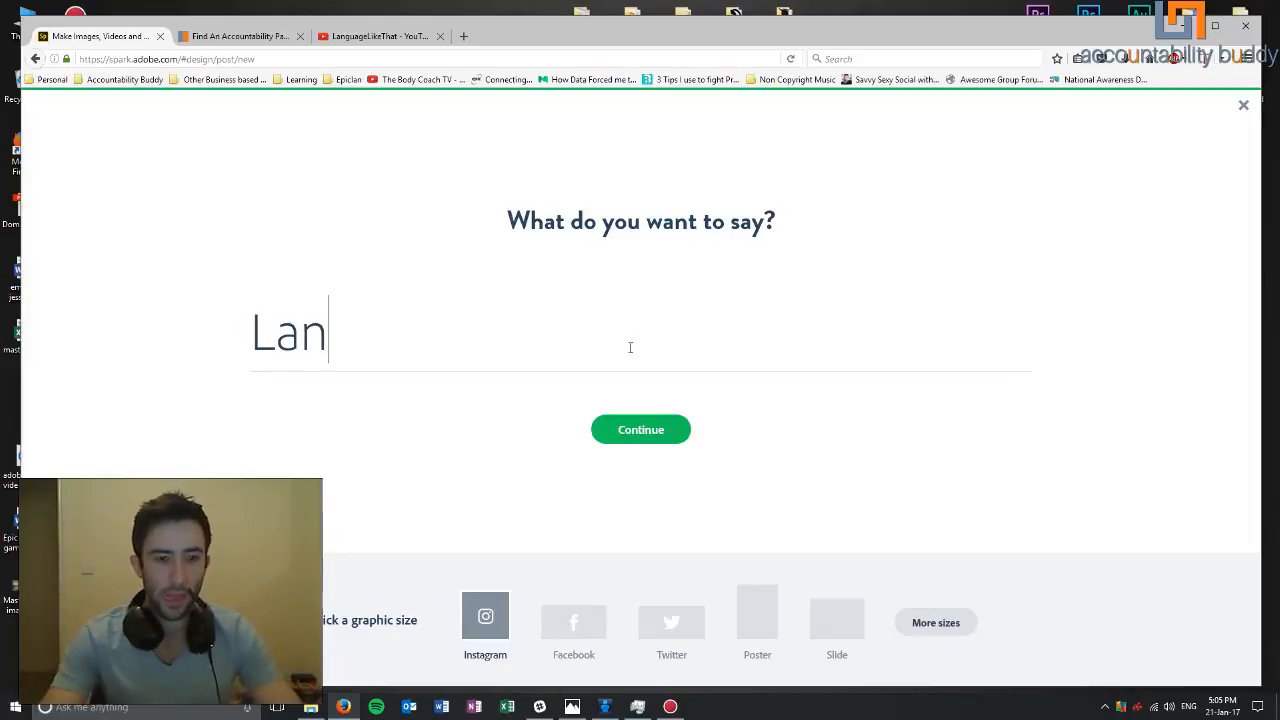
{"action": "type", "text": "guang"}
{"action": "key", "text": "BackSpace"}
{"action": "key", "text": "BackSpace"}
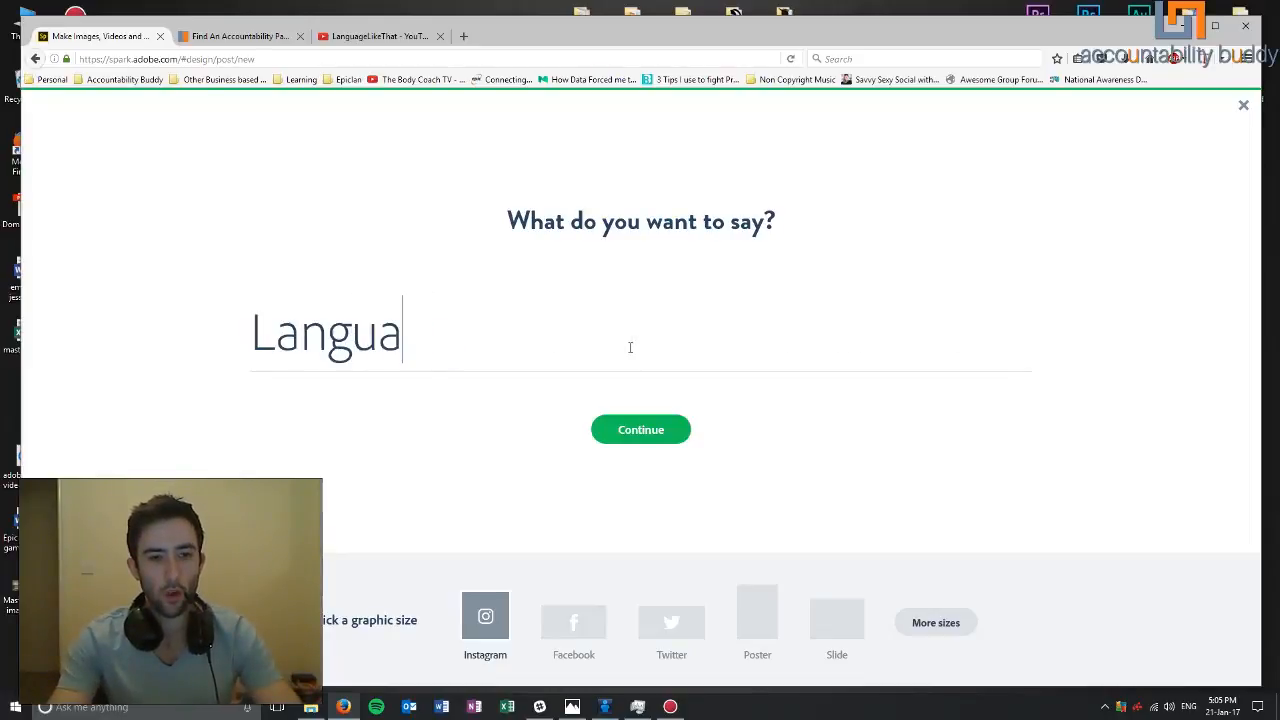
{"action": "type", "text": "ge"}
{"action": "key", "text": "BackSpace"}
{"action": "type", "text": "Like"}
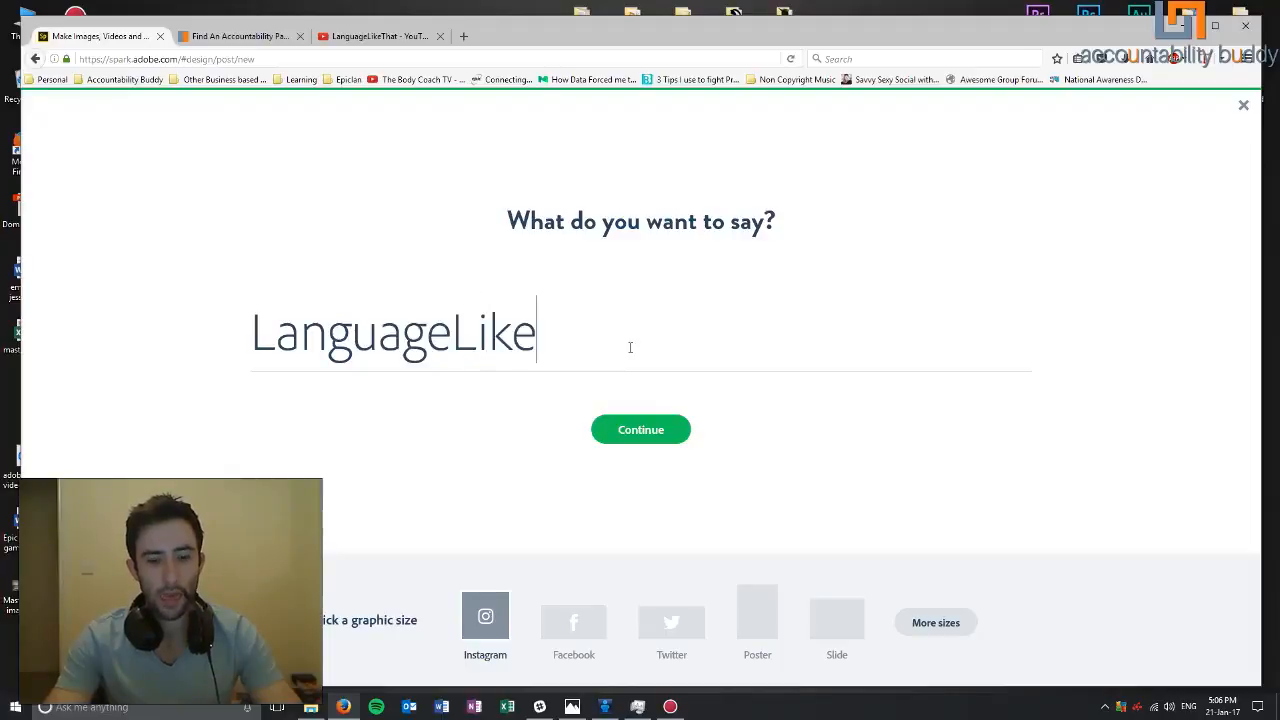
{"action": "type", "text": "That"}
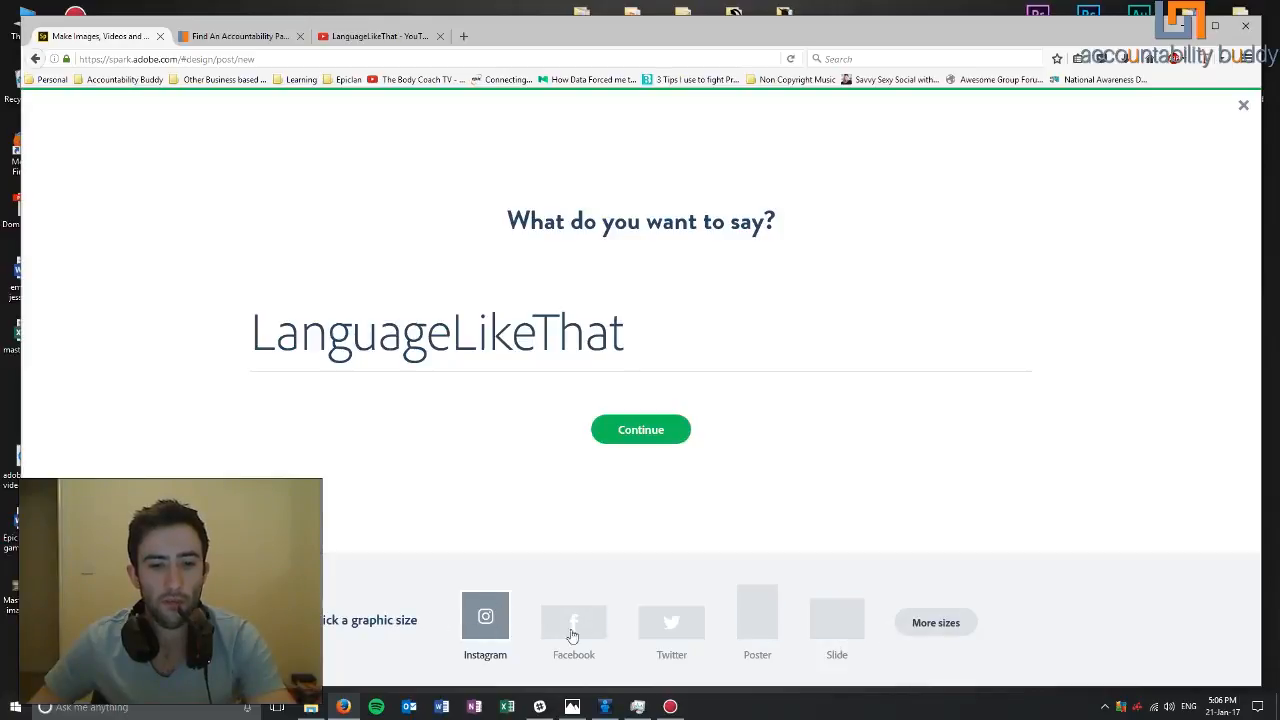
- Choose Banner from the additional graphic sizes and continue to the post editor
{"action": "left_click", "coordinate": [672, 622]}
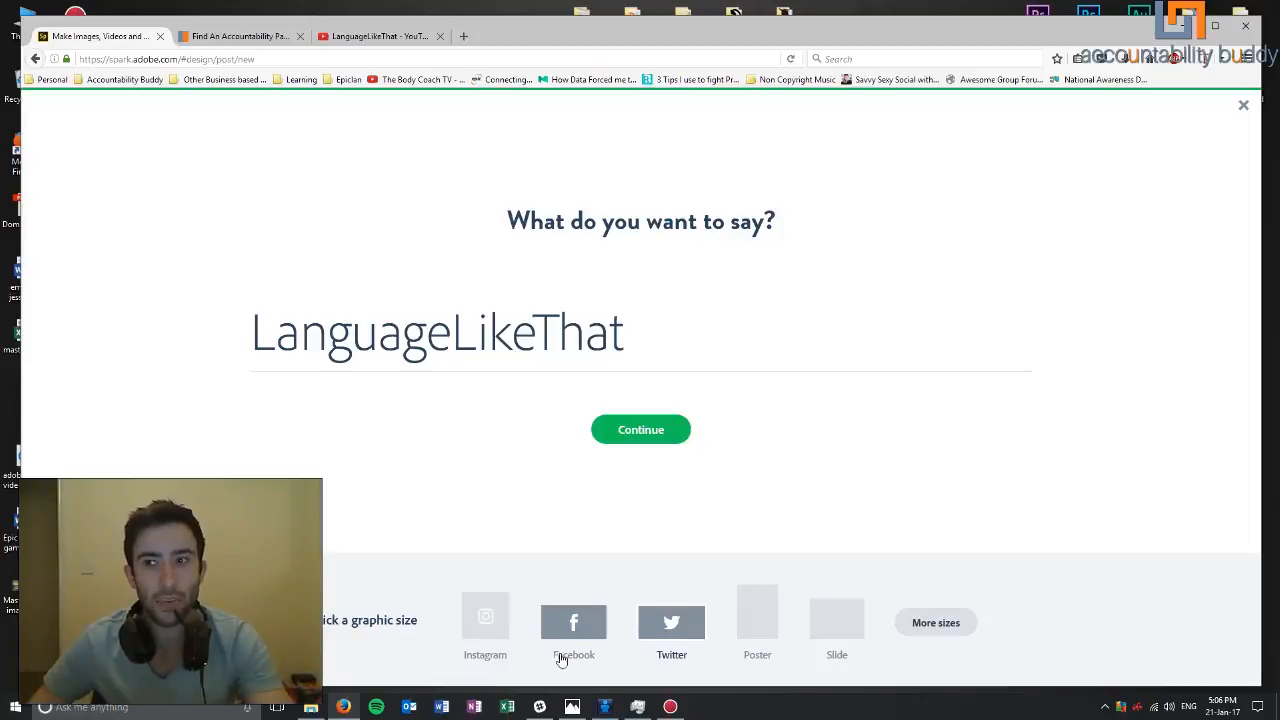
{"action": "left_click", "coordinate": [837, 620]}
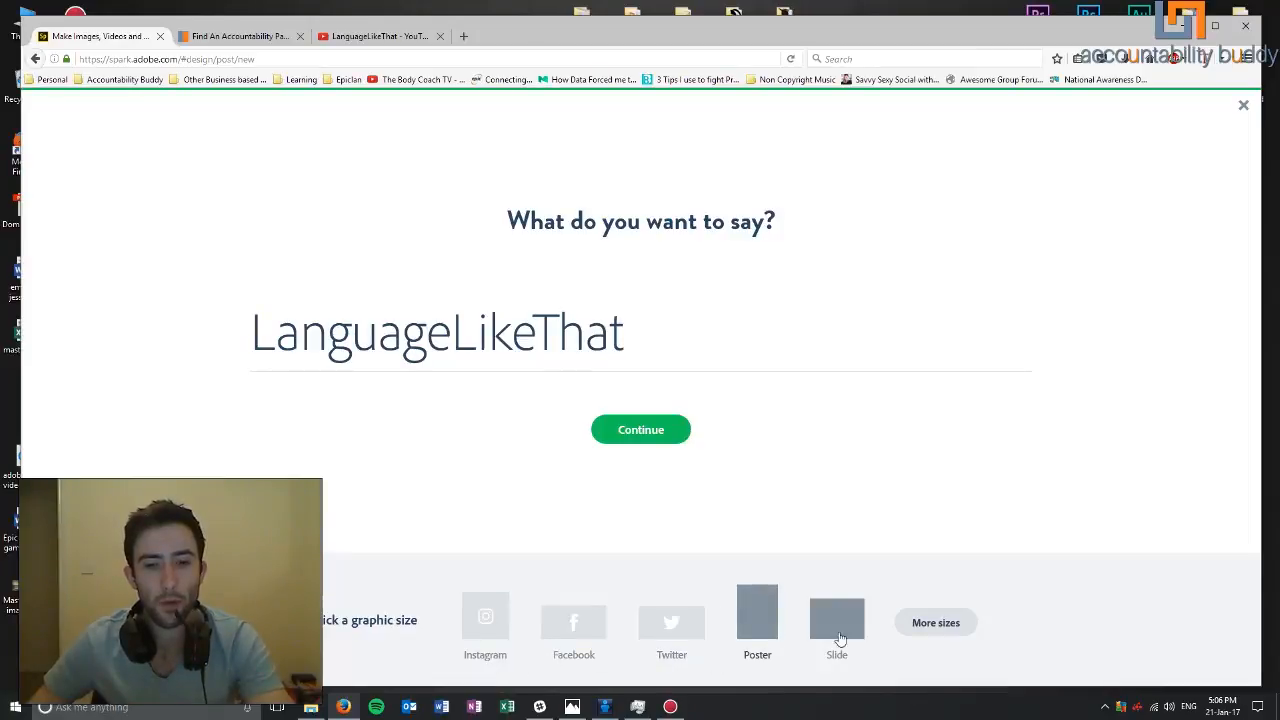
{"action": "left_click", "coordinate": [933, 623]}
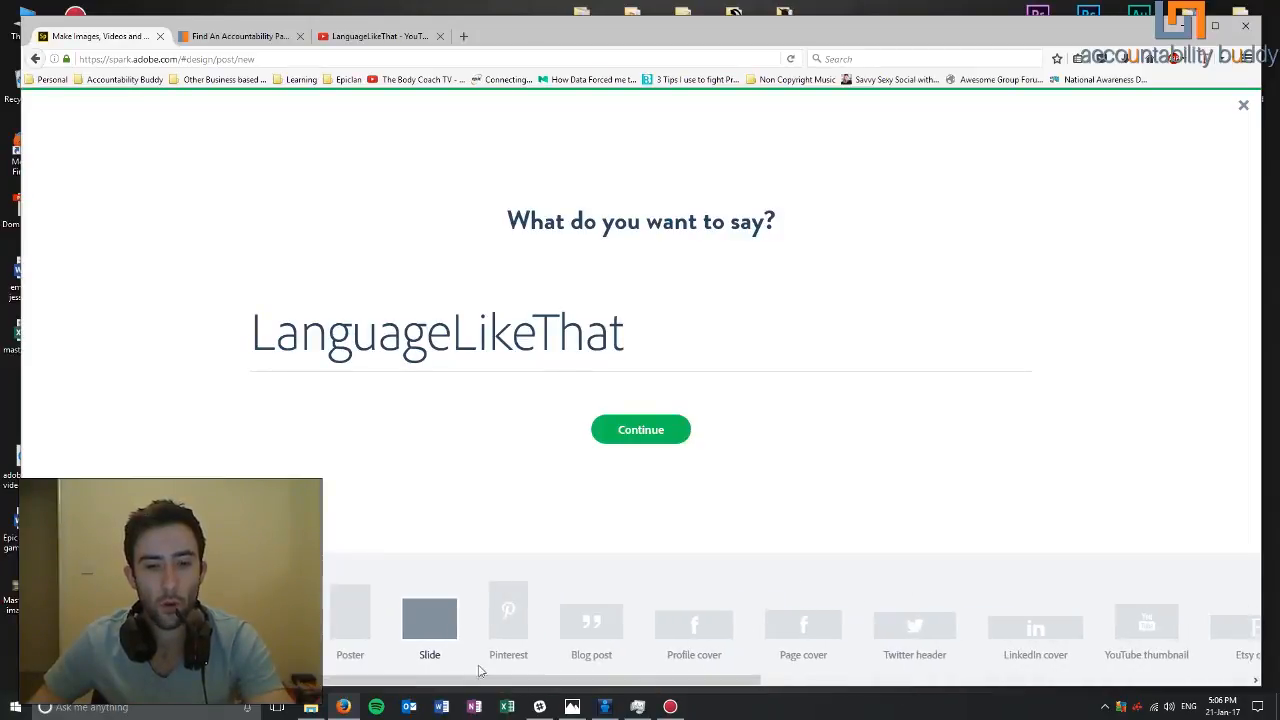
{"action": "left_click_drag", "start_coordinate": [555, 679], "coordinate": [942, 672]}
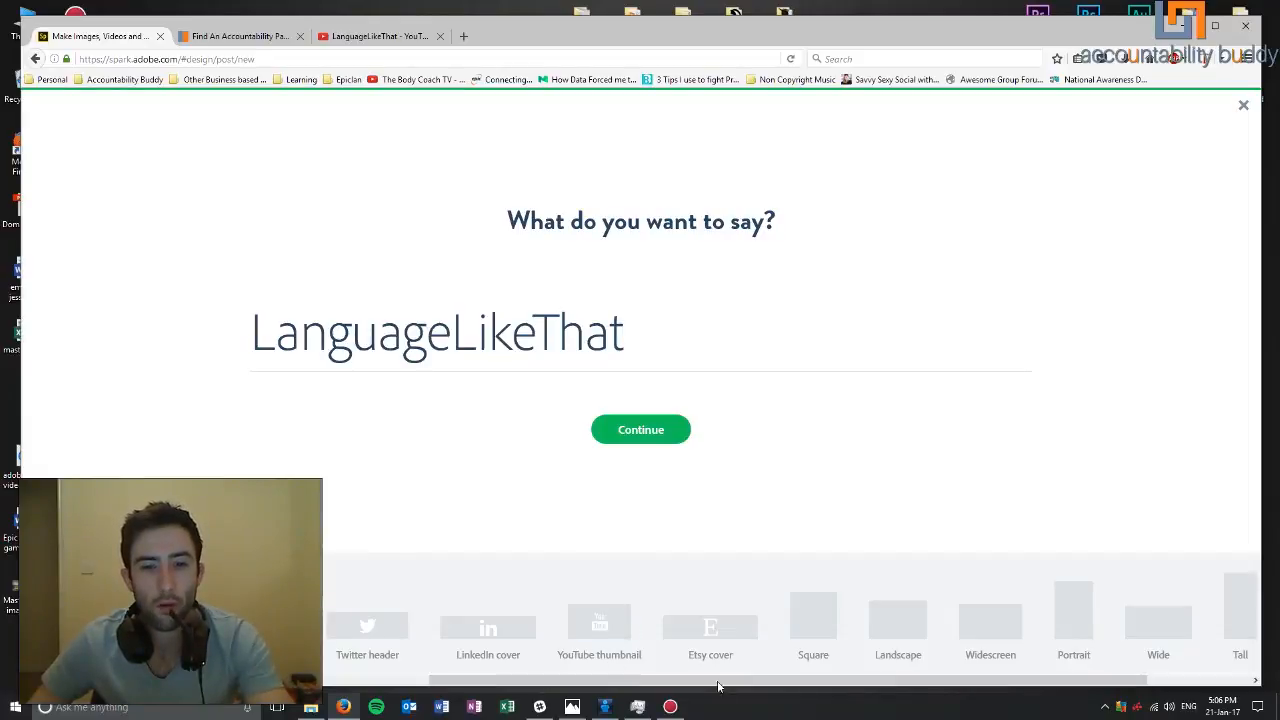
{"action": "left_click_drag", "start_coordinate": [755, 680], "coordinate": [872, 680]}
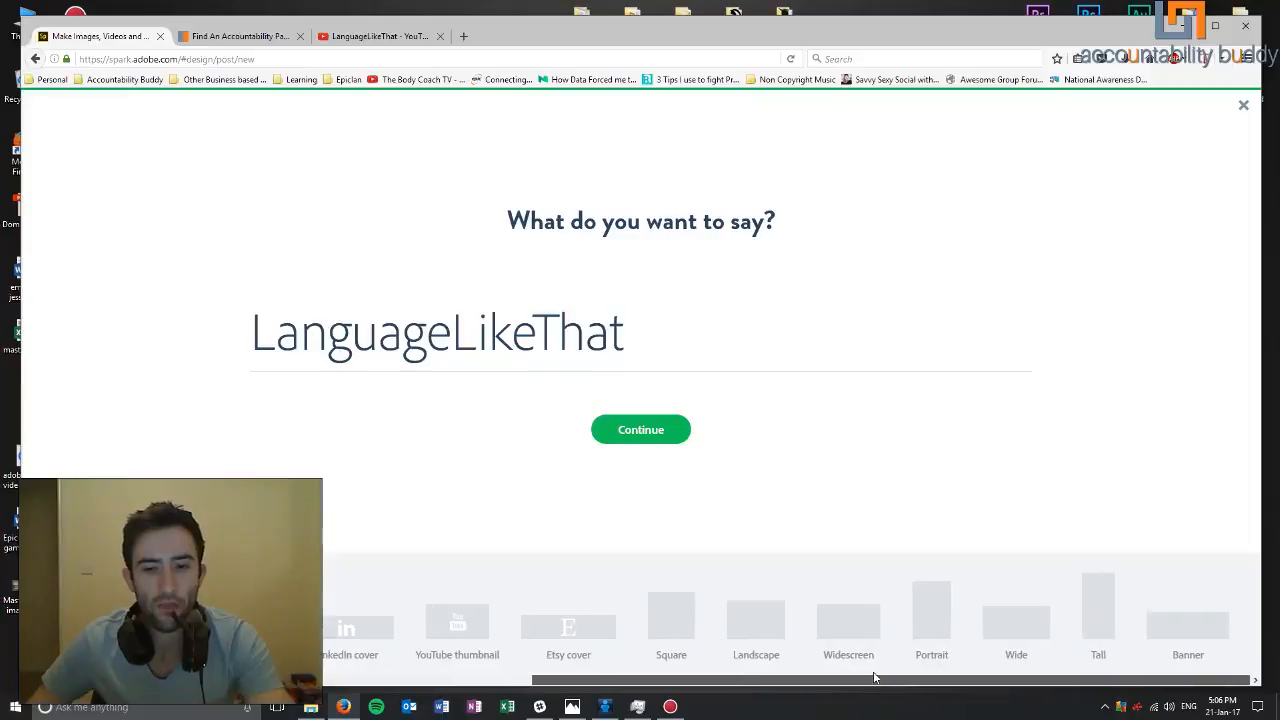
{"action": "left_click", "coordinate": [1200, 634]}
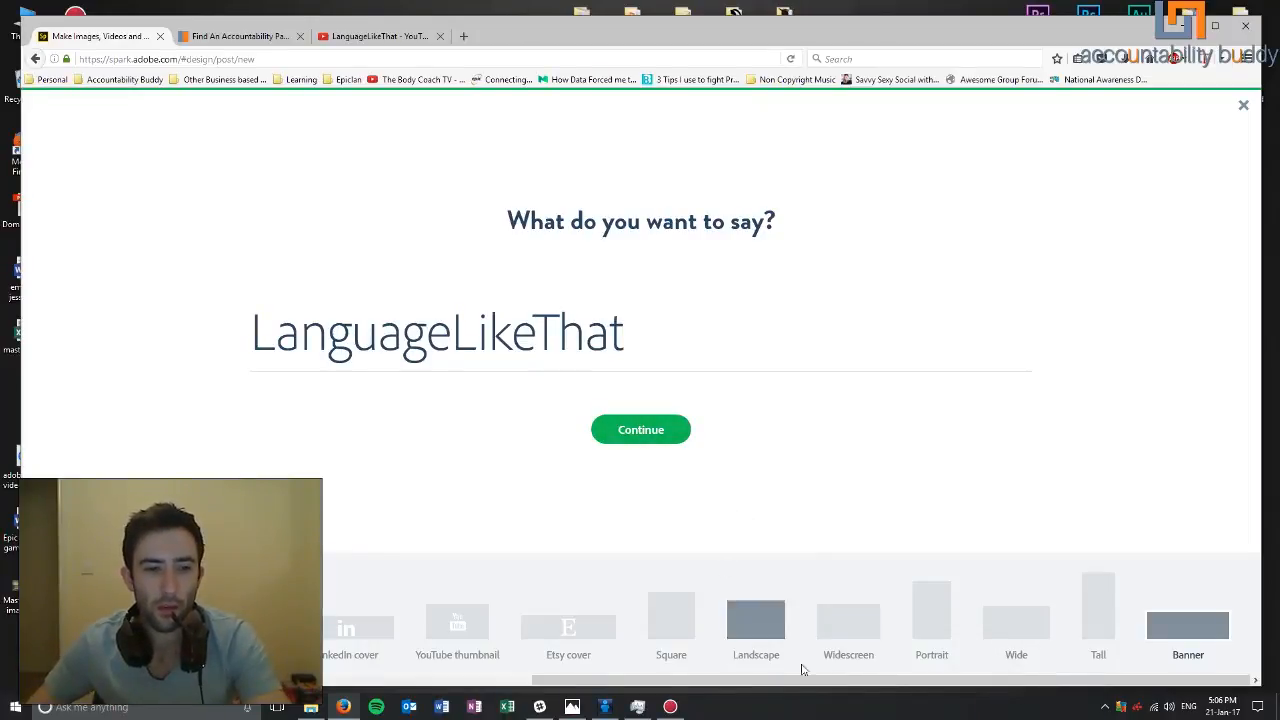
{"action": "scroll", "coordinate": [648, 658], "scroll_direction": "left", "scroll_amount": 5}
{"action": "scroll", "coordinate": [648, 658], "scroll_direction": "right", "scroll_amount": 5}
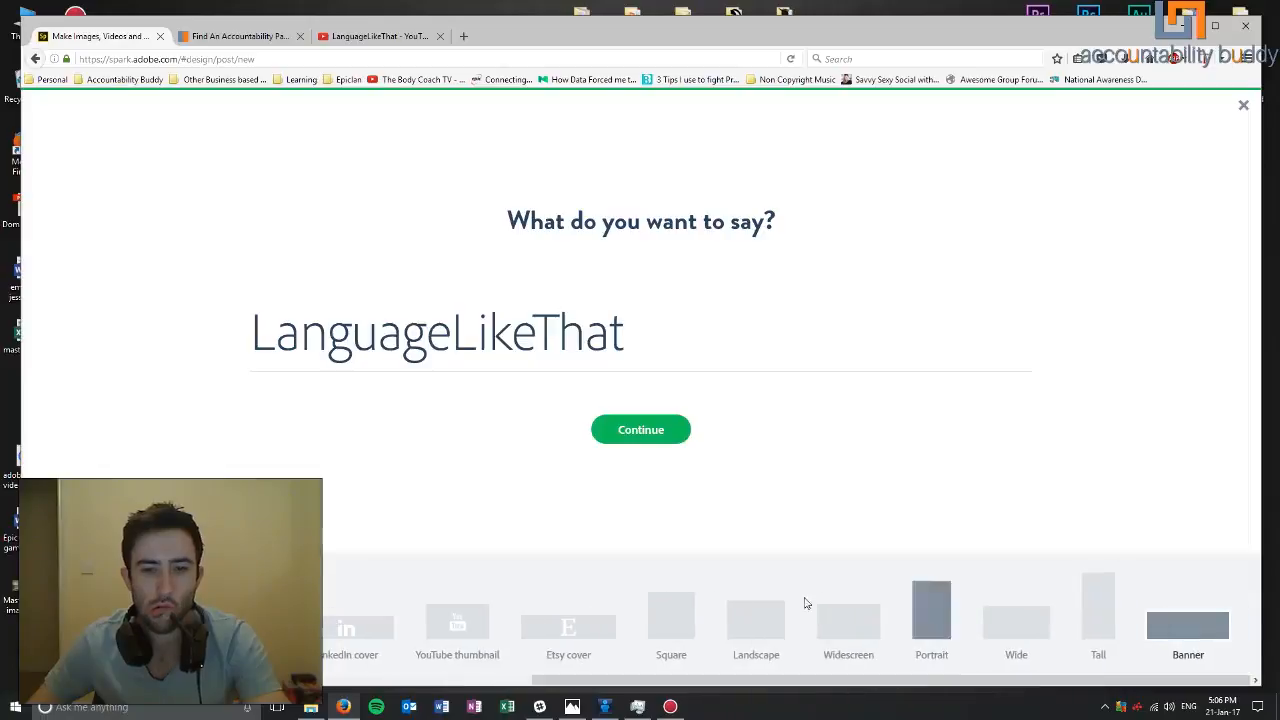
{"action": "left_click", "coordinate": [637, 434]}
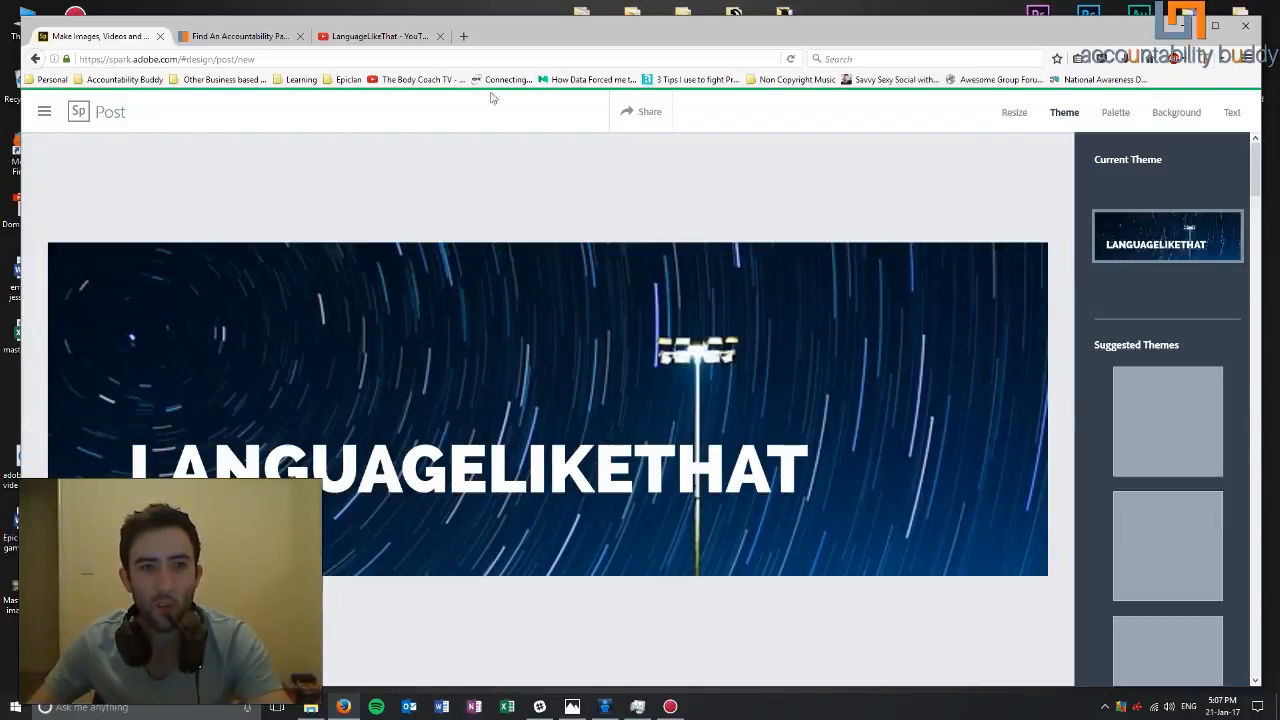
- Browse the suggested themes for the banner
{"action": "scroll", "coordinate": [1170, 397], "scroll_direction": "down", "scroll_amount": 15}
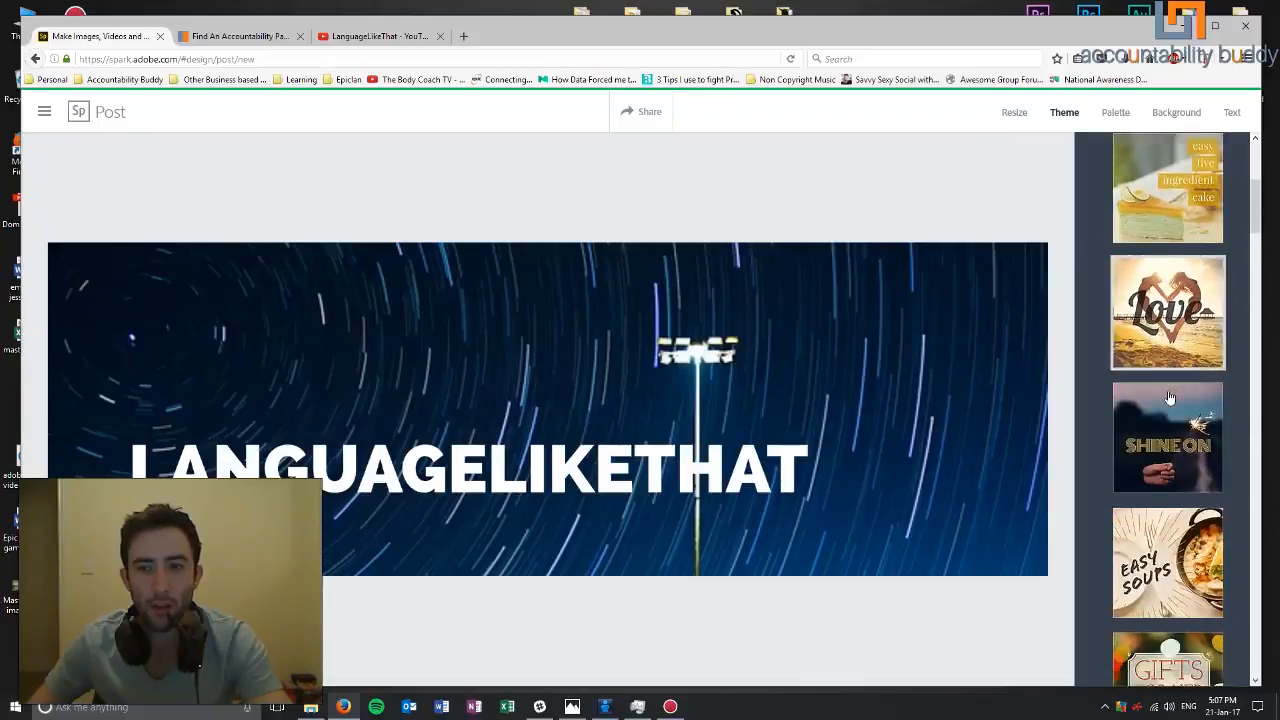
{"action": "scroll", "coordinate": [1170, 397], "scroll_direction": "down", "scroll_amount": 3}
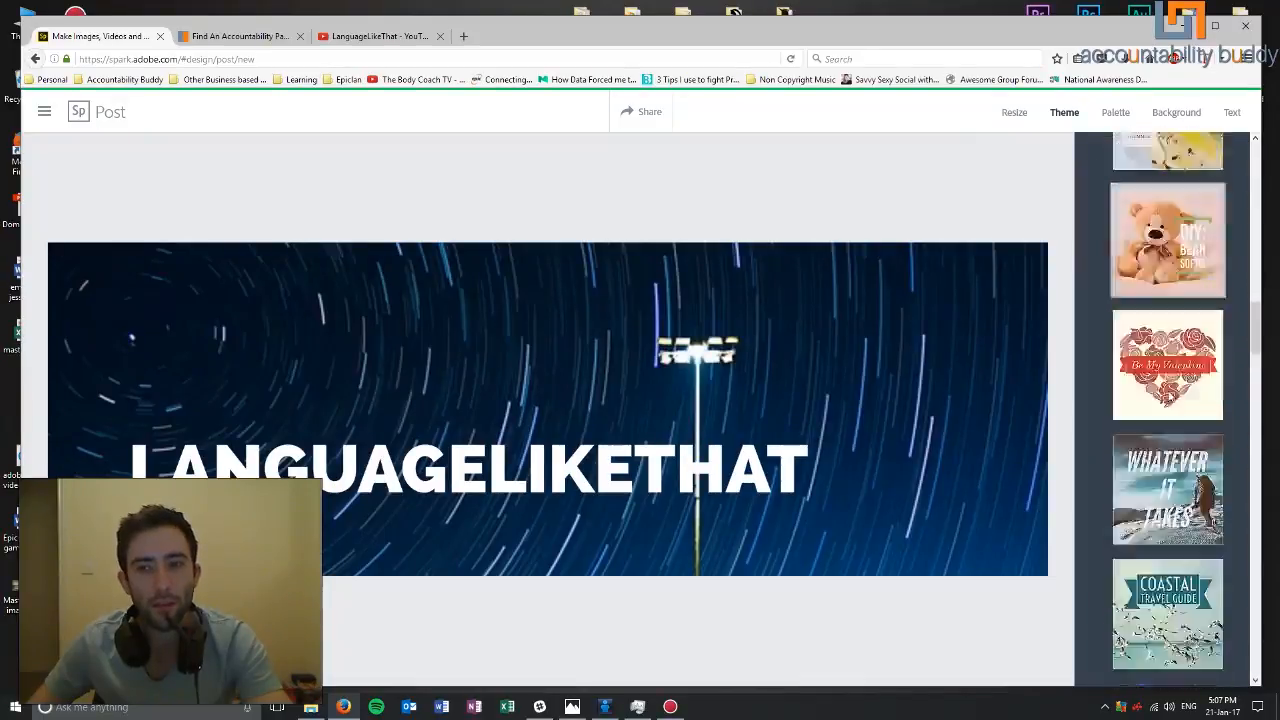
{"action": "scroll", "coordinate": [1170, 397], "scroll_direction": "up", "scroll_amount": 15}
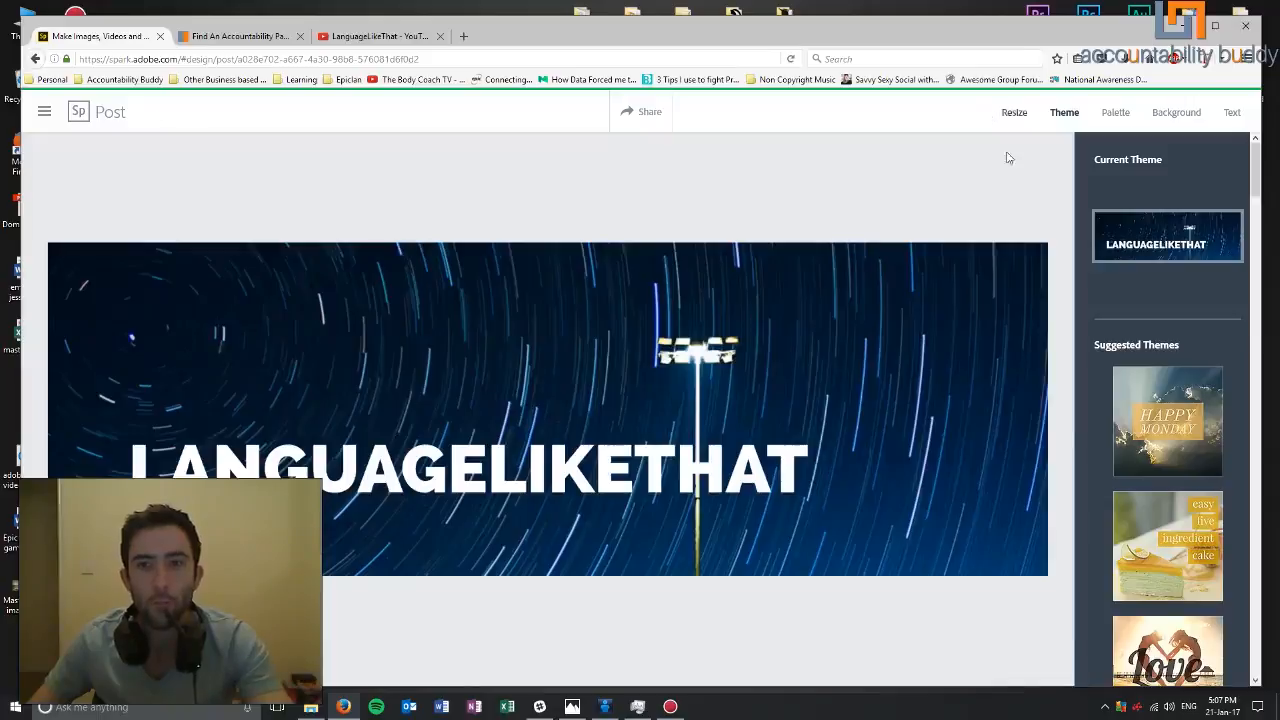
- Look through the available resize formats, from the social post and profile sizes to the standard sizes
{"action": "left_click", "coordinate": [1015, 113]}
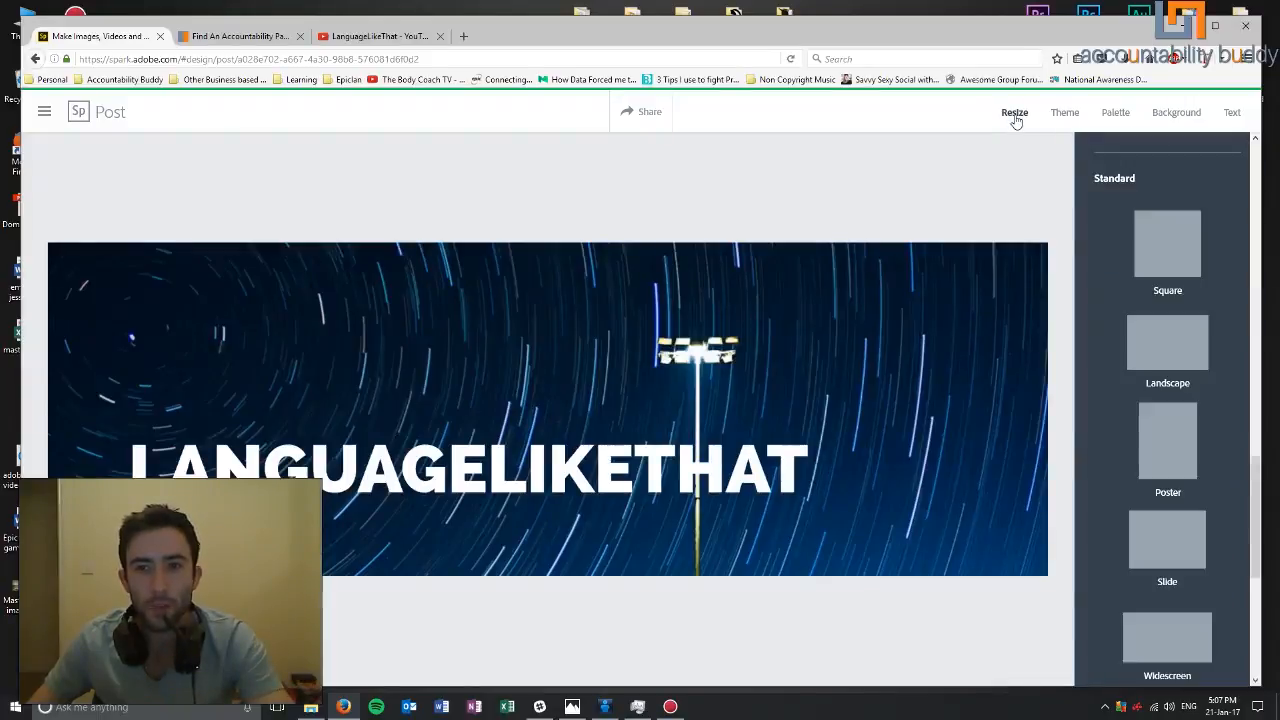
{"action": "scroll", "coordinate": [1197, 270], "scroll_direction": "down", "scroll_amount": 4}
{"action": "scroll", "coordinate": [1197, 282], "scroll_direction": "up", "scroll_amount": 3}
{"action": "scroll", "coordinate": [1197, 282], "scroll_direction": "up", "scroll_amount": 10}
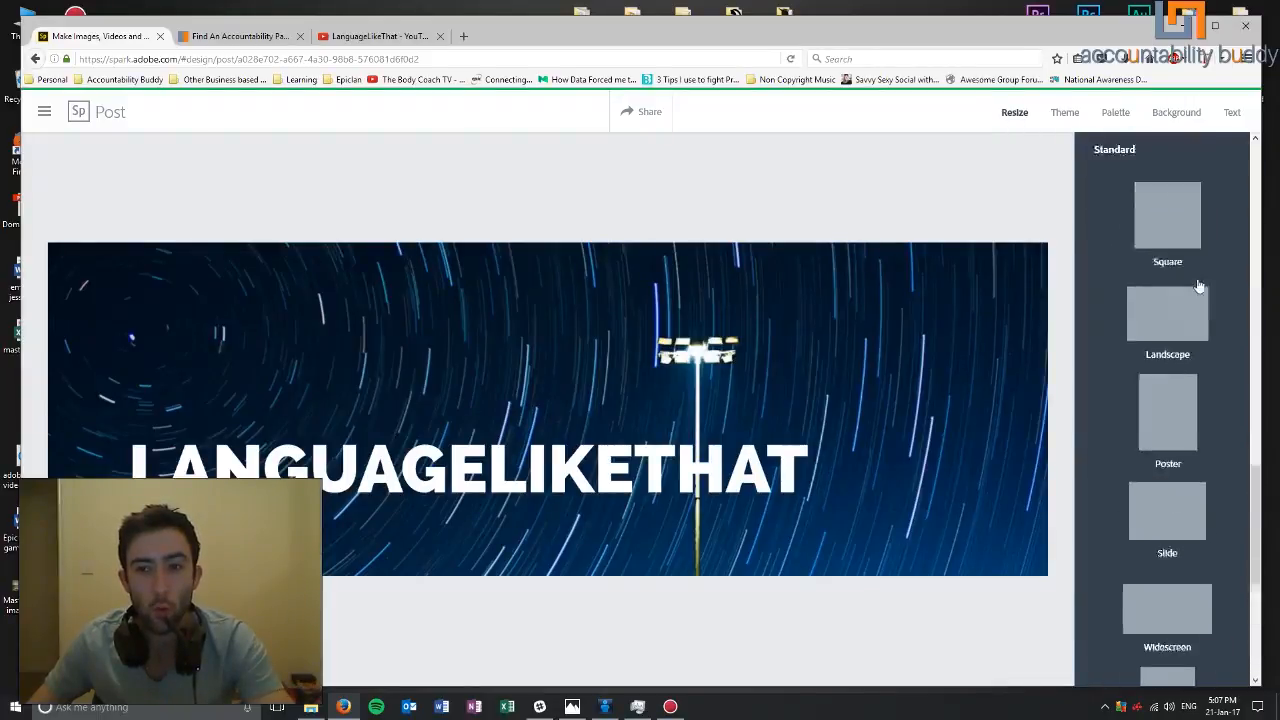
{"action": "scroll", "coordinate": [1165, 315], "scroll_direction": "down", "scroll_amount": 8}
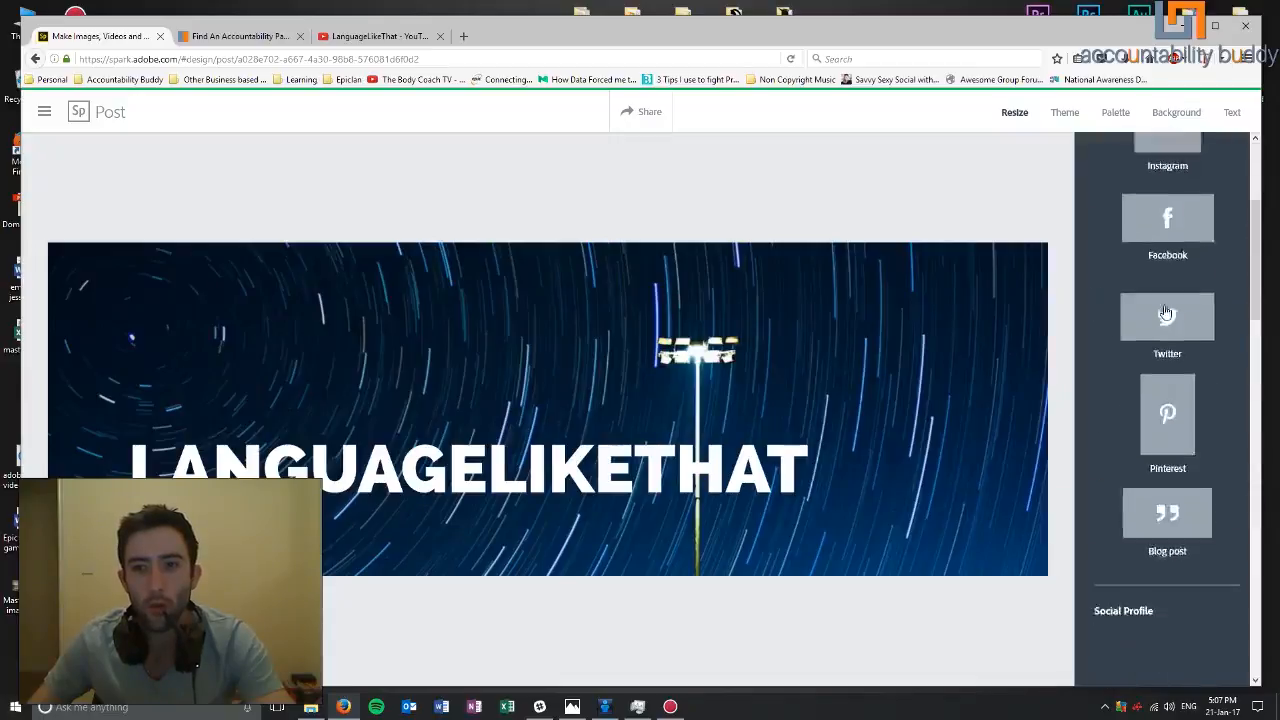
{"action": "scroll", "coordinate": [1175, 325], "scroll_direction": "up", "scroll_amount": 8}
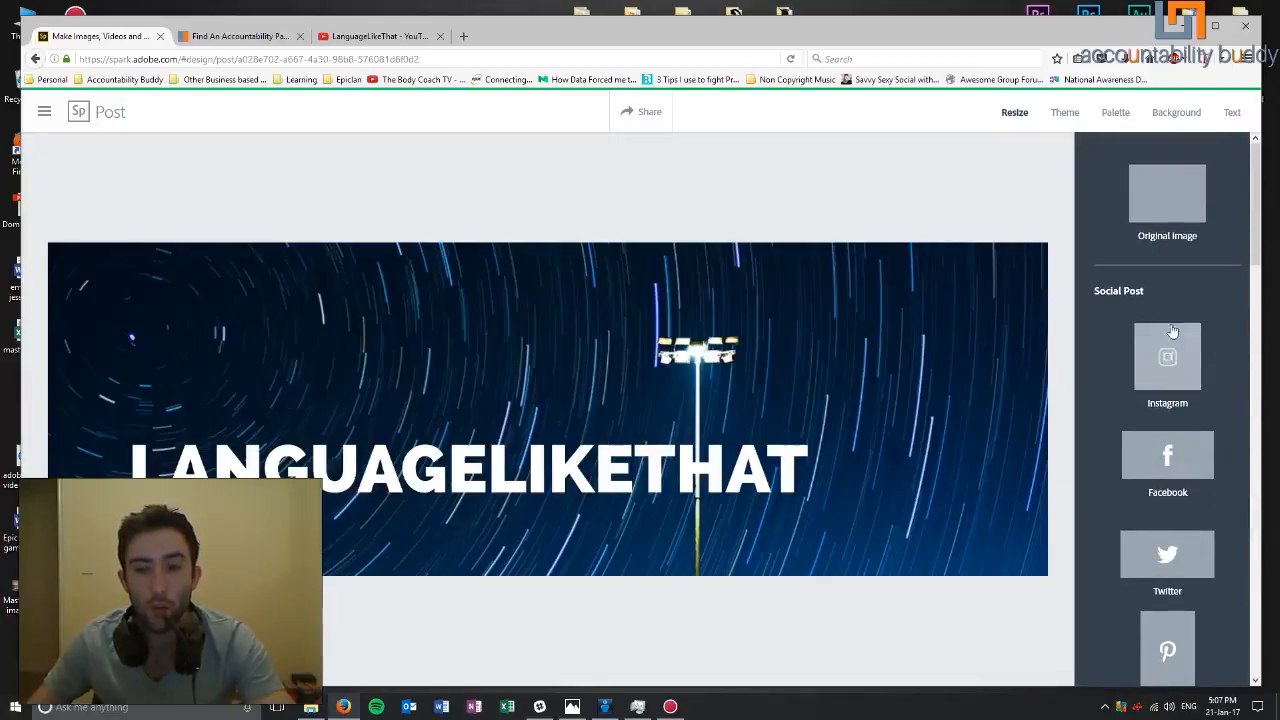
{"action": "scroll", "coordinate": [1167, 420], "scroll_direction": "down", "scroll_amount": 3}
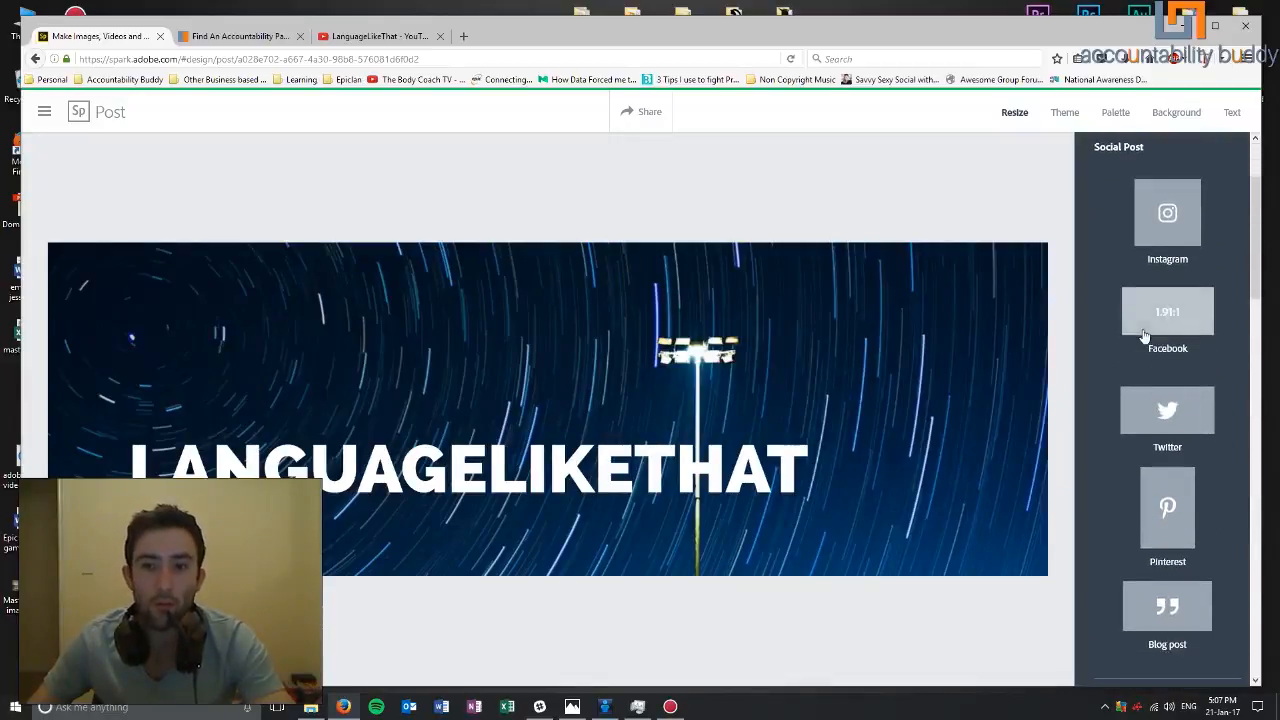
{"action": "scroll", "coordinate": [1165, 360], "scroll_direction": "down", "scroll_amount": 12}
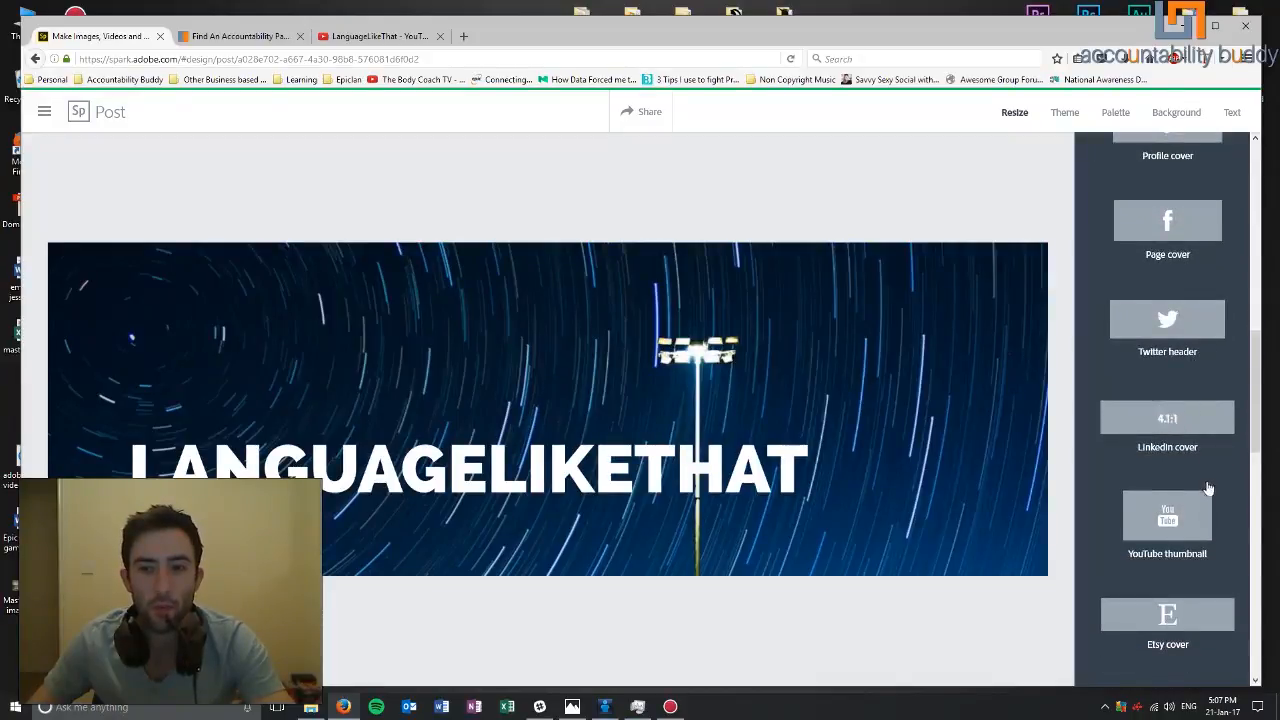
{"action": "scroll", "coordinate": [1200, 480], "scroll_direction": "down", "scroll_amount": 6}
{"action": "scroll", "coordinate": [1209, 468], "scroll_direction": "down", "scroll_amount": 8}
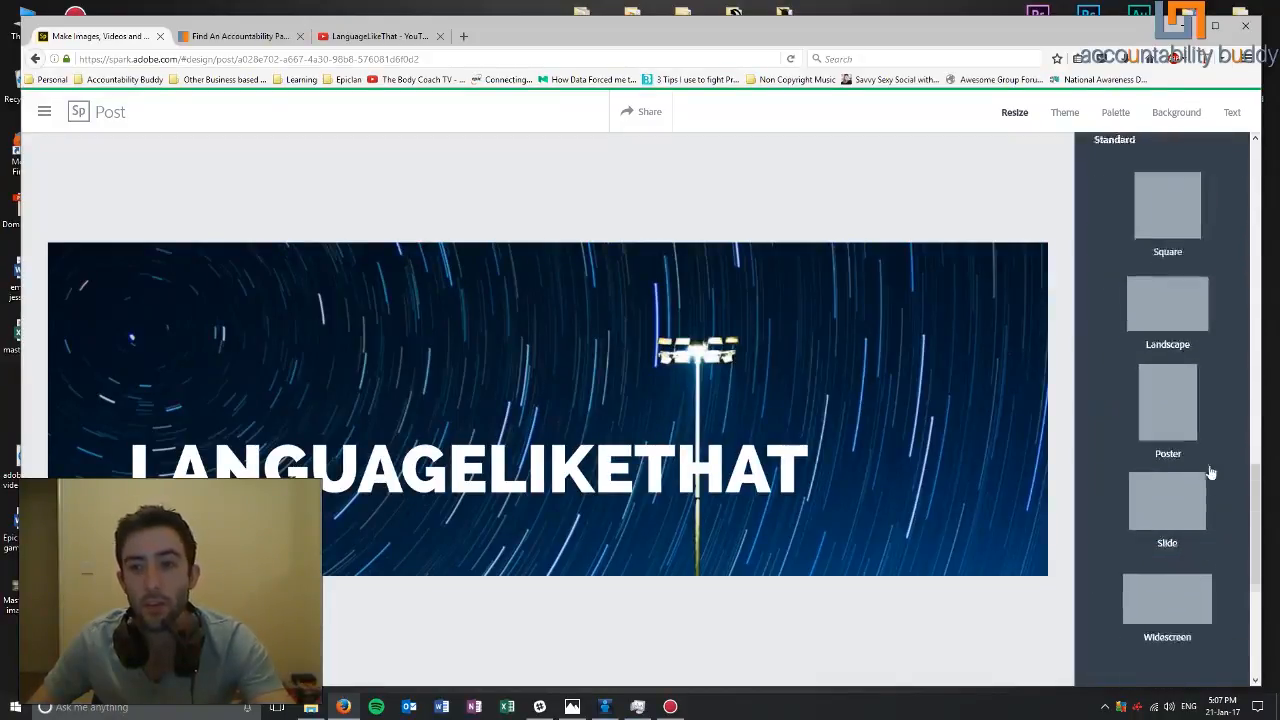
{"action": "scroll", "coordinate": [1203, 434], "scroll_direction": "up", "scroll_amount": 15}
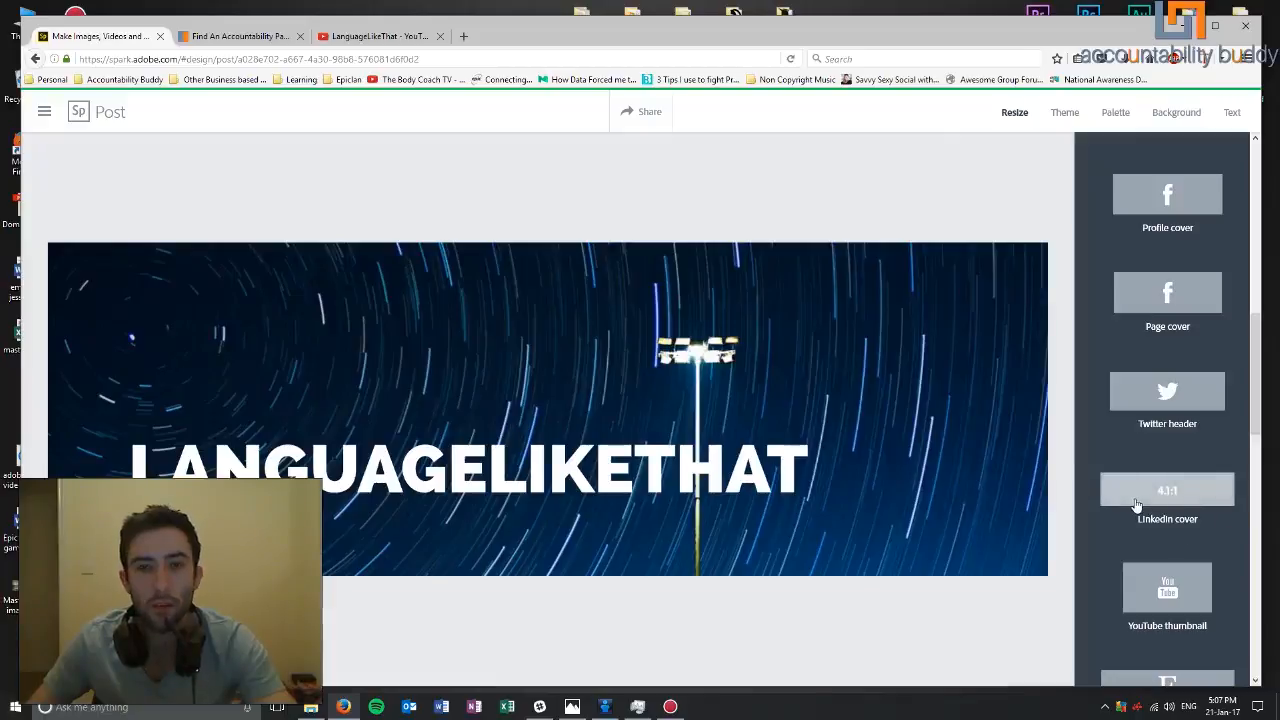
{"action": "scroll", "coordinate": [1136, 505], "scroll_direction": "down", "scroll_amount": 8}
{"action": "scroll", "coordinate": [1140, 607], "scroll_direction": "up", "scroll_amount": 7}
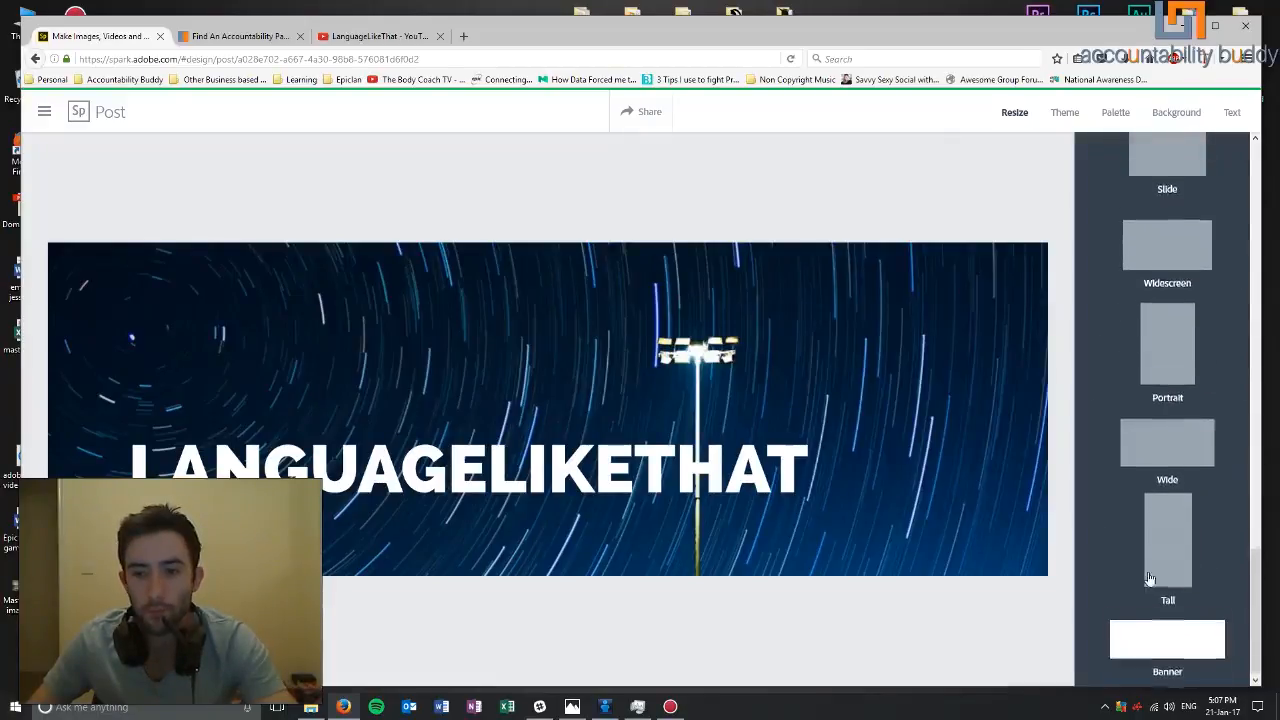
{"action": "scroll", "coordinate": [1140, 607], "scroll_direction": "up", "scroll_amount": 5}
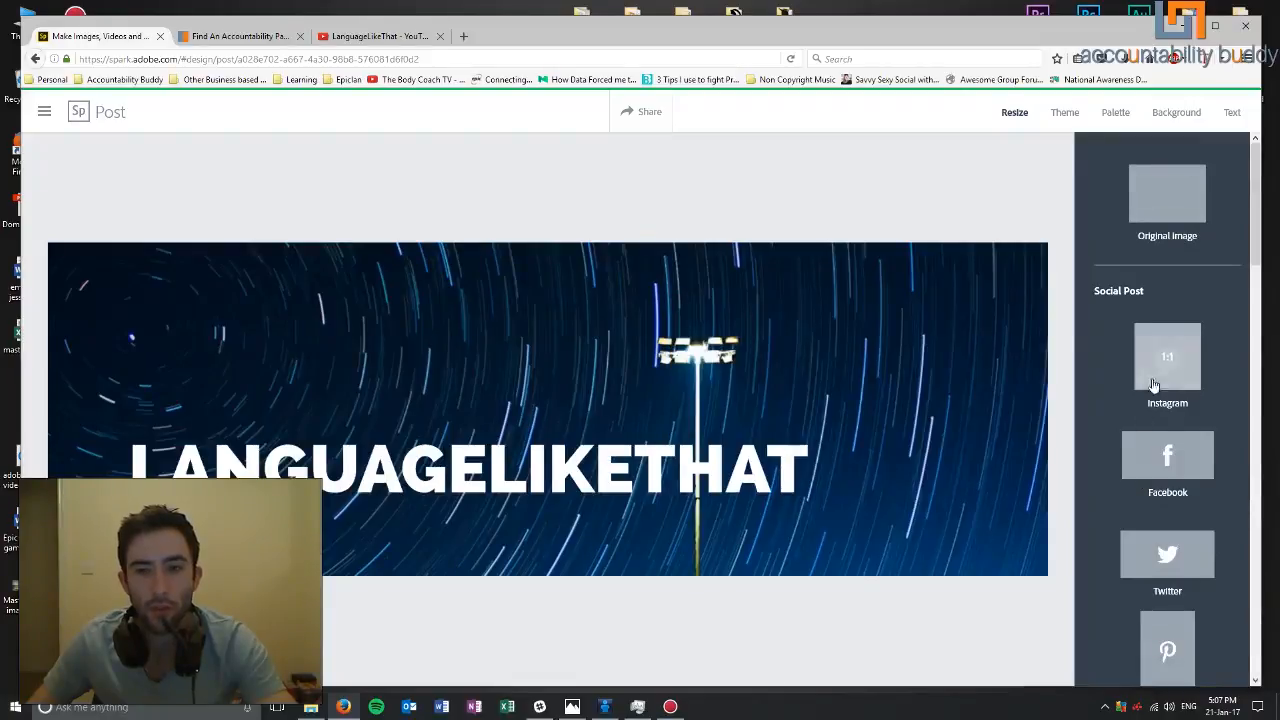
- Try the Gifts for Her, Painting Wooden Ornaments and 20 Cocktail Recipes themes on the banner, and settle on the DIY: Bear Softie theme
{"action": "left_click", "coordinate": [1058, 117]}
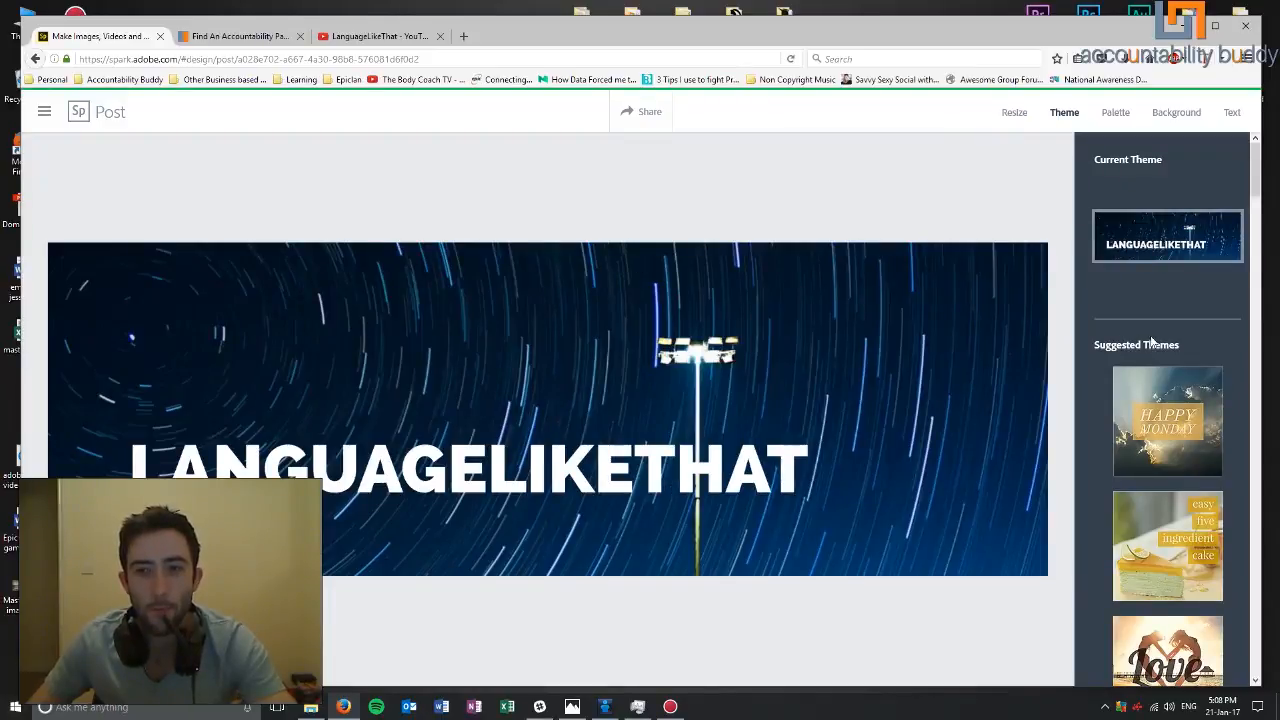
{"action": "scroll", "coordinate": [1150, 342], "scroll_direction": "down", "scroll_amount": 5}
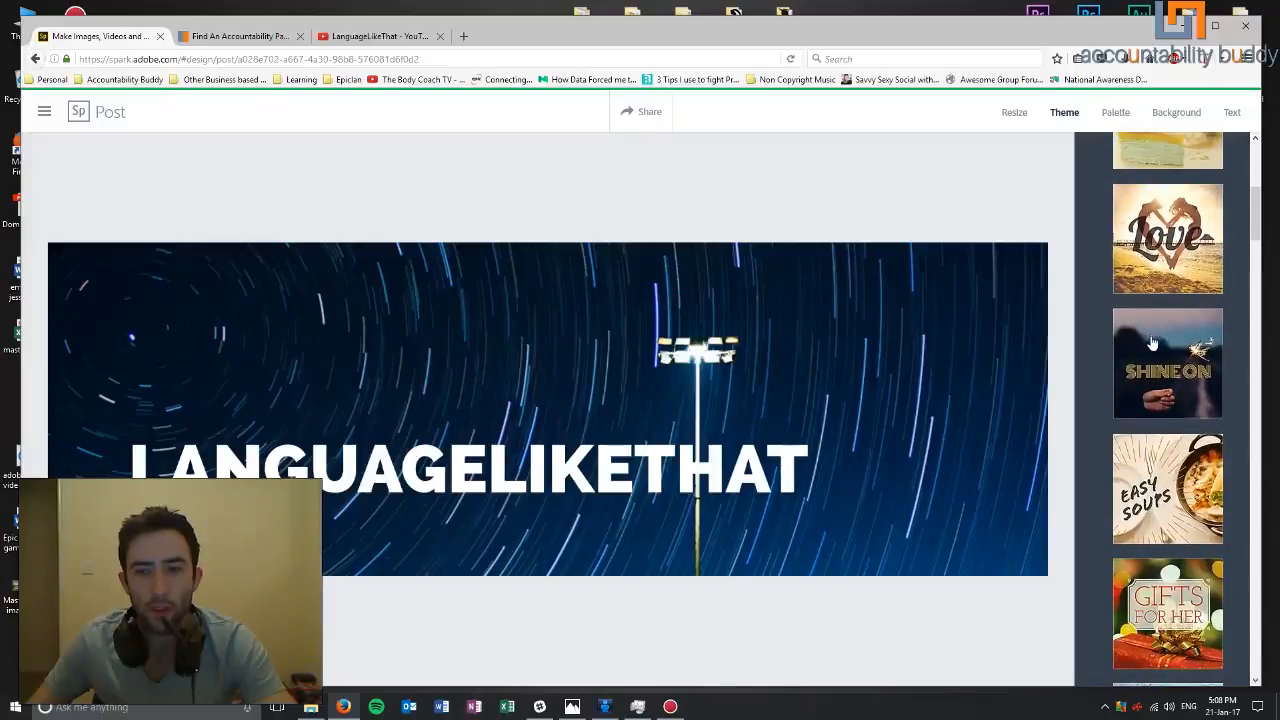
{"action": "scroll", "coordinate": [1152, 342], "scroll_direction": "down", "scroll_amount": 4}
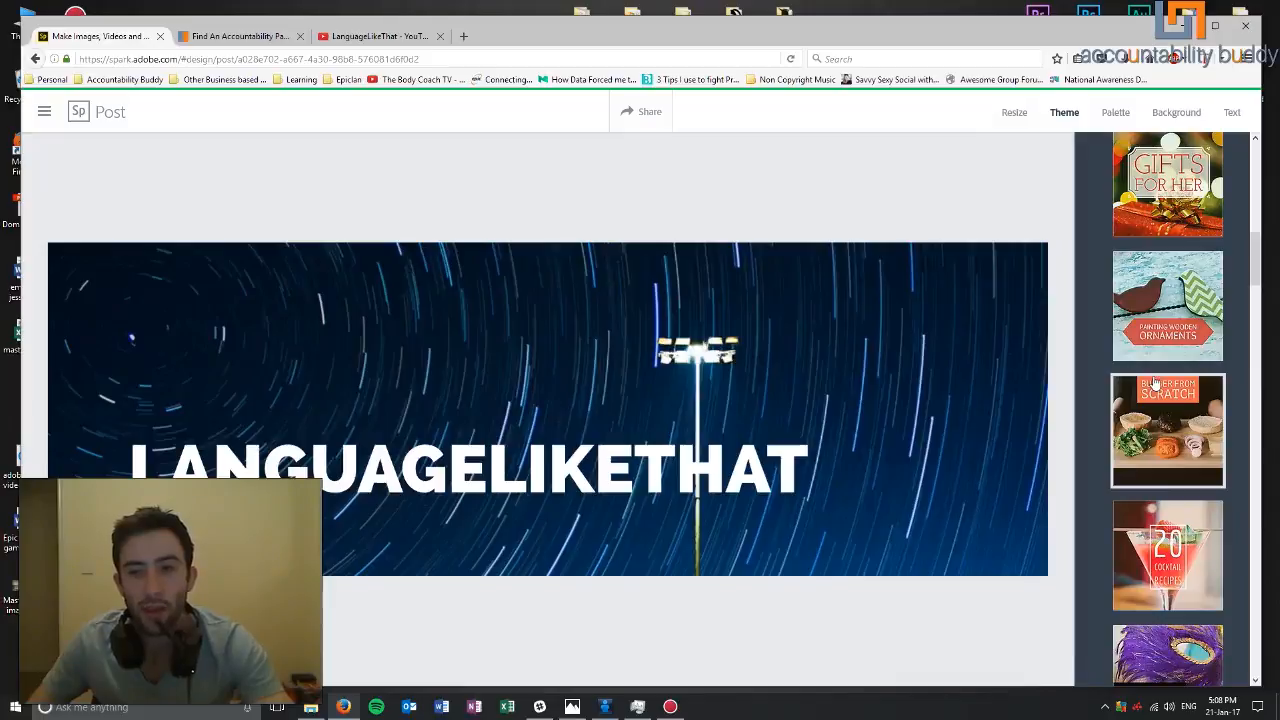
{"action": "scroll", "coordinate": [1160, 440], "scroll_direction": "up", "scroll_amount": 3}
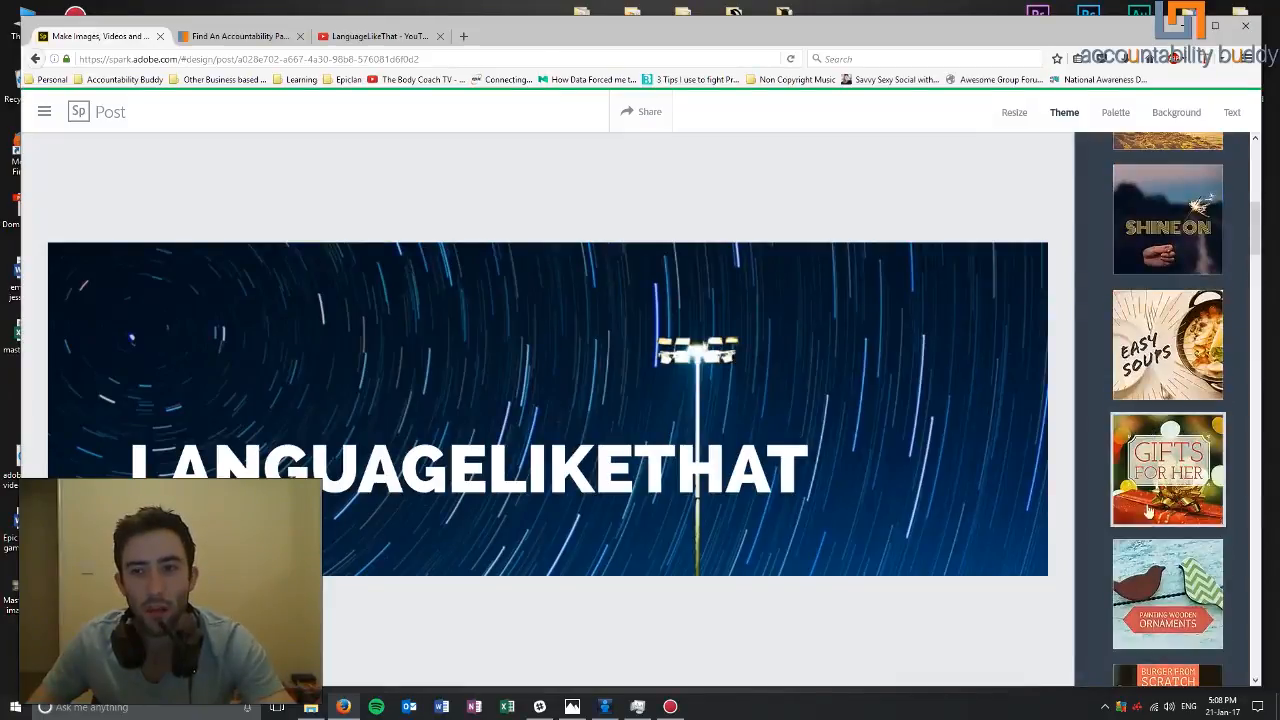
{"action": "left_click", "coordinate": [1150, 465]}
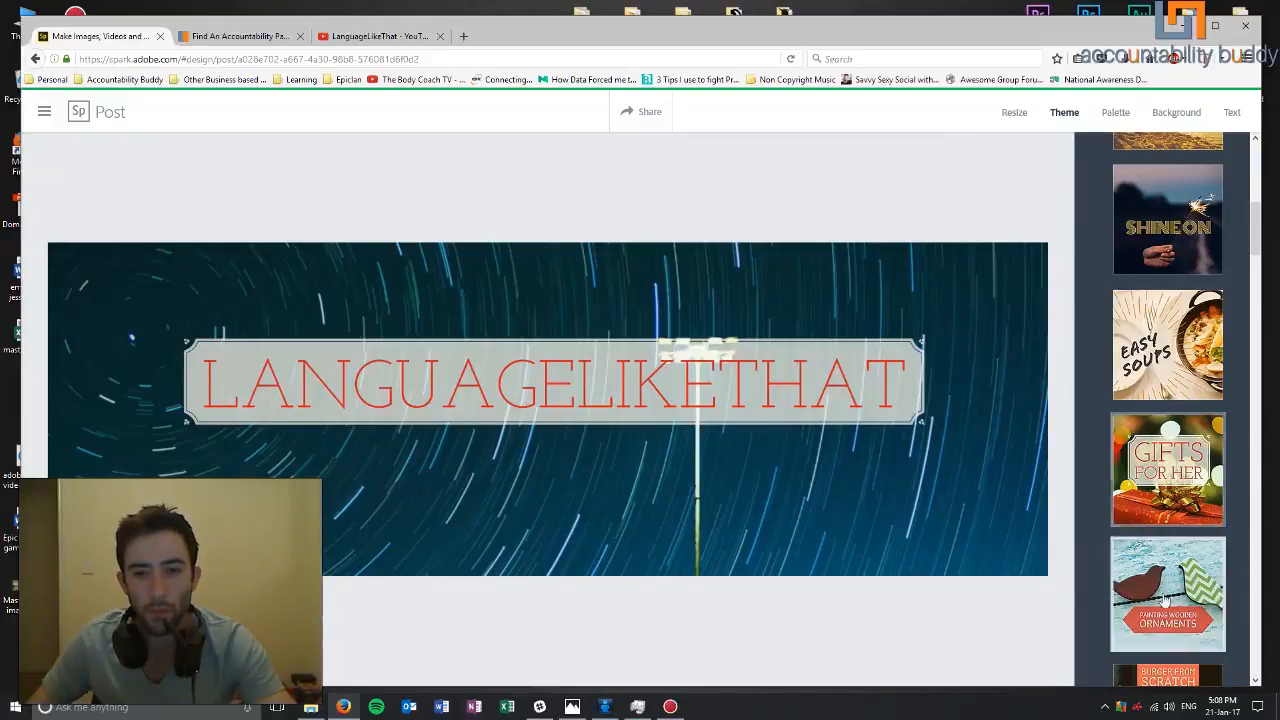
{"action": "left_click", "coordinate": [1125, 478]}
{"action": "scroll", "coordinate": [1126, 478], "scroll_direction": "down", "scroll_amount": 4}
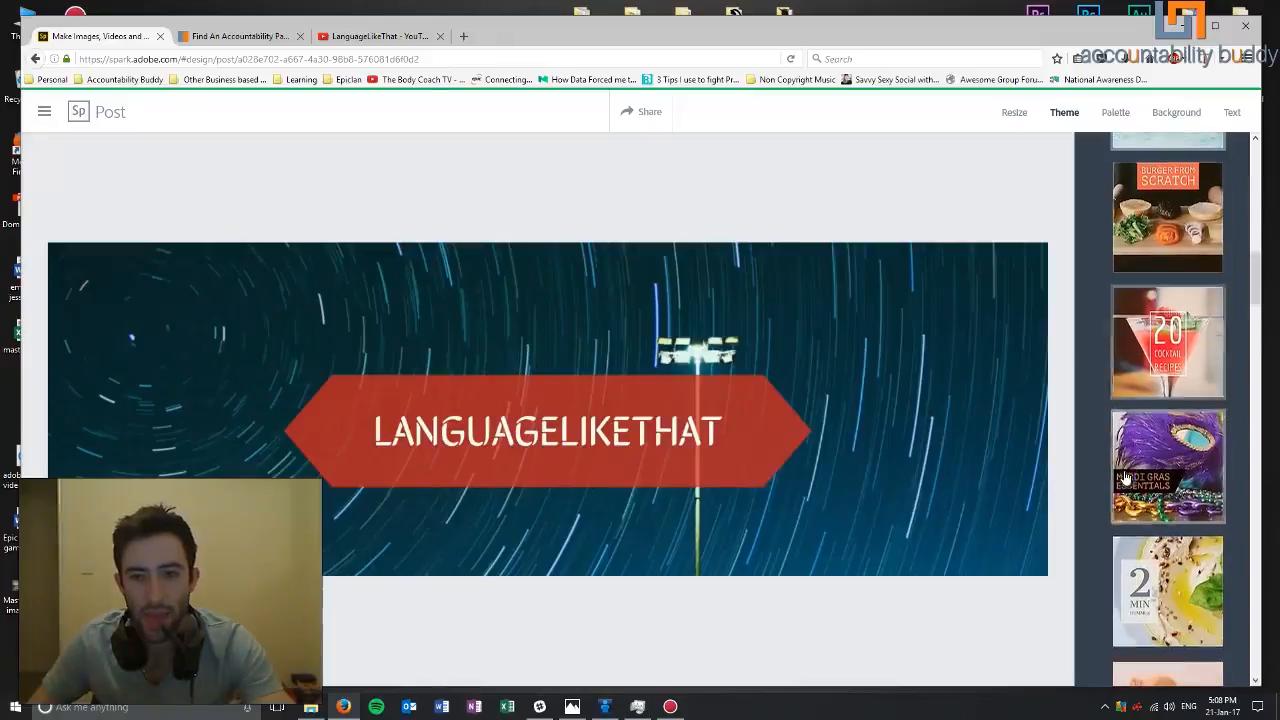
{"action": "left_click", "coordinate": [1158, 340]}
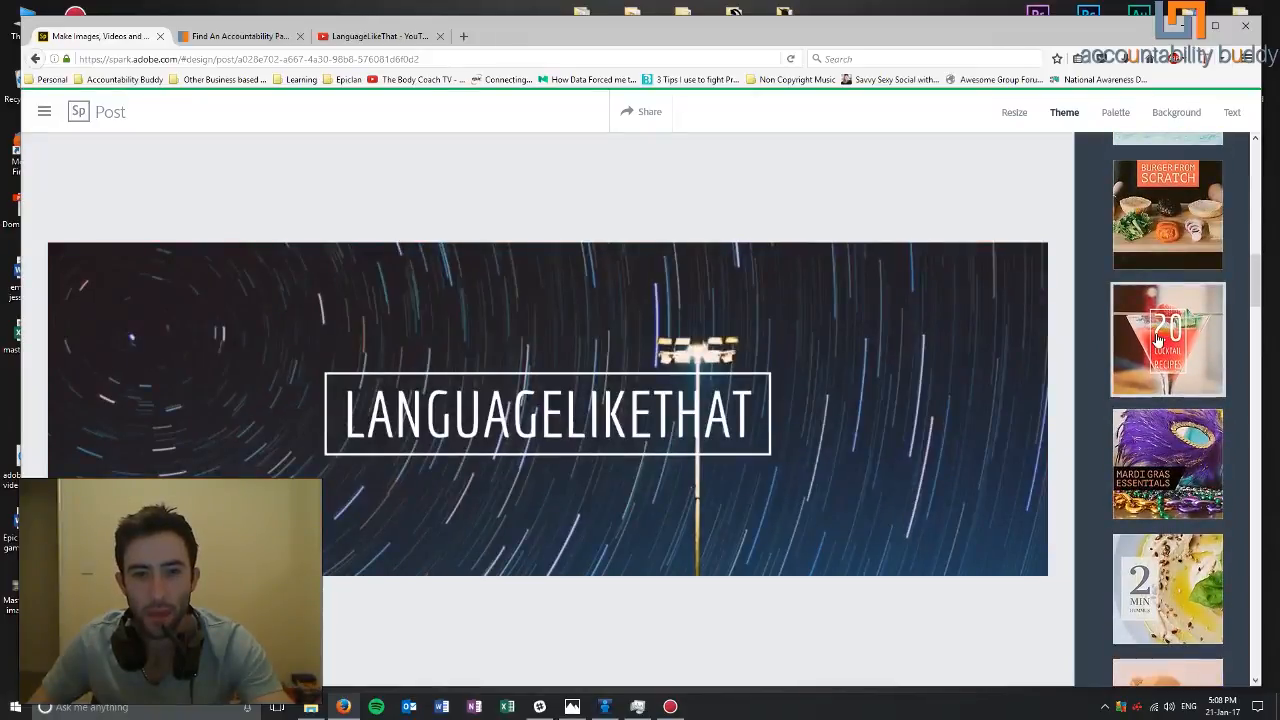
{"action": "scroll", "coordinate": [1180, 420], "scroll_direction": "down", "scroll_amount": 2}
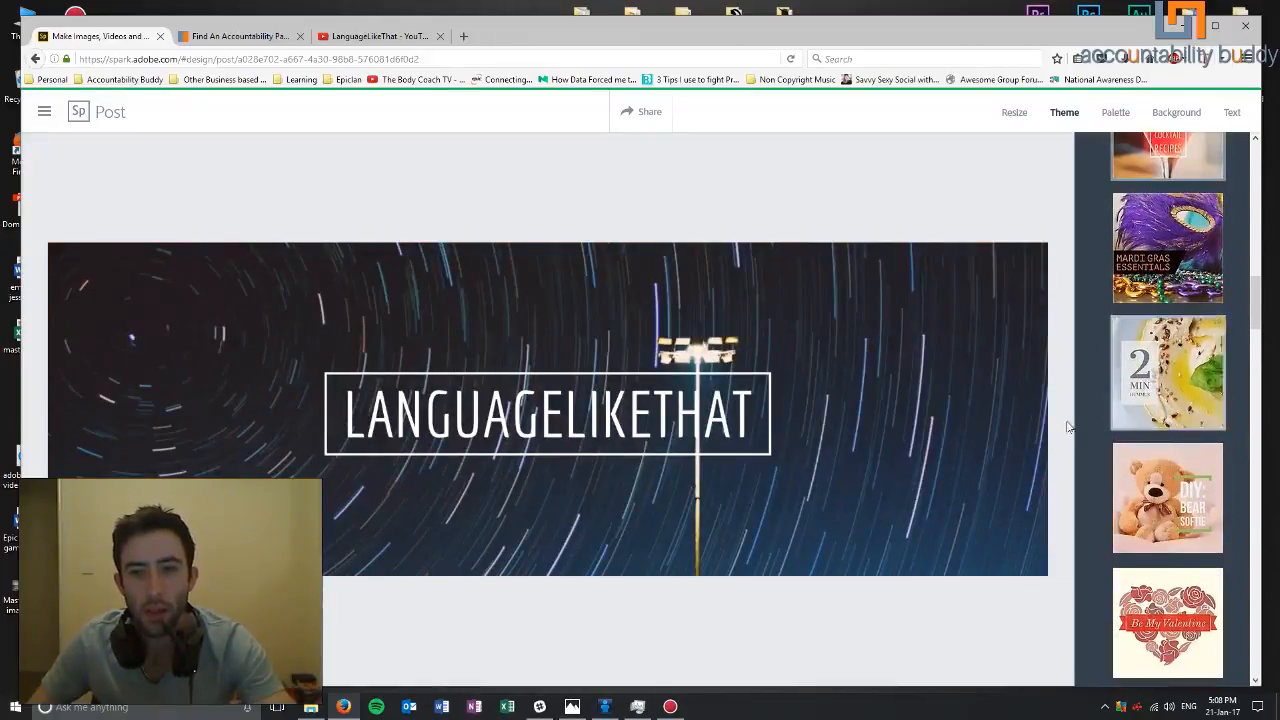
{"action": "left_click", "coordinate": [1200, 508]}
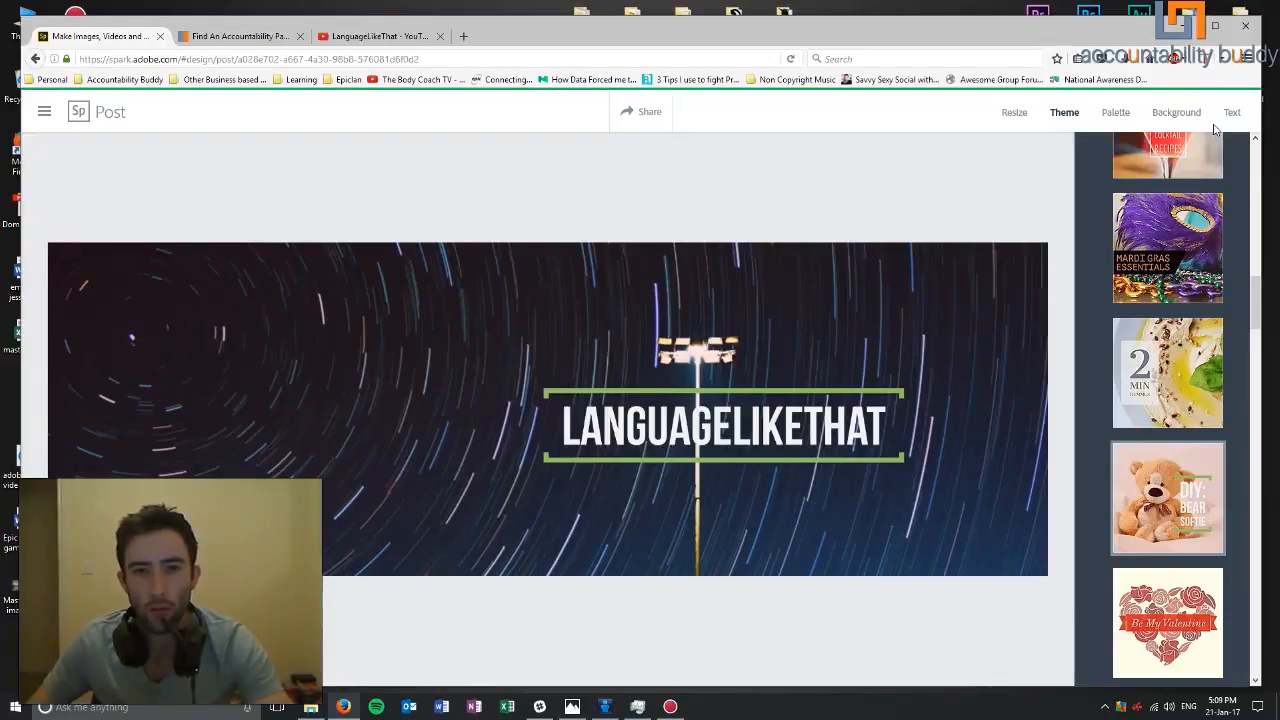
- Apply the suggested colour palette of peach, two teals, navy and dark purple to the banner
{"action": "left_click", "coordinate": [1128, 116]}
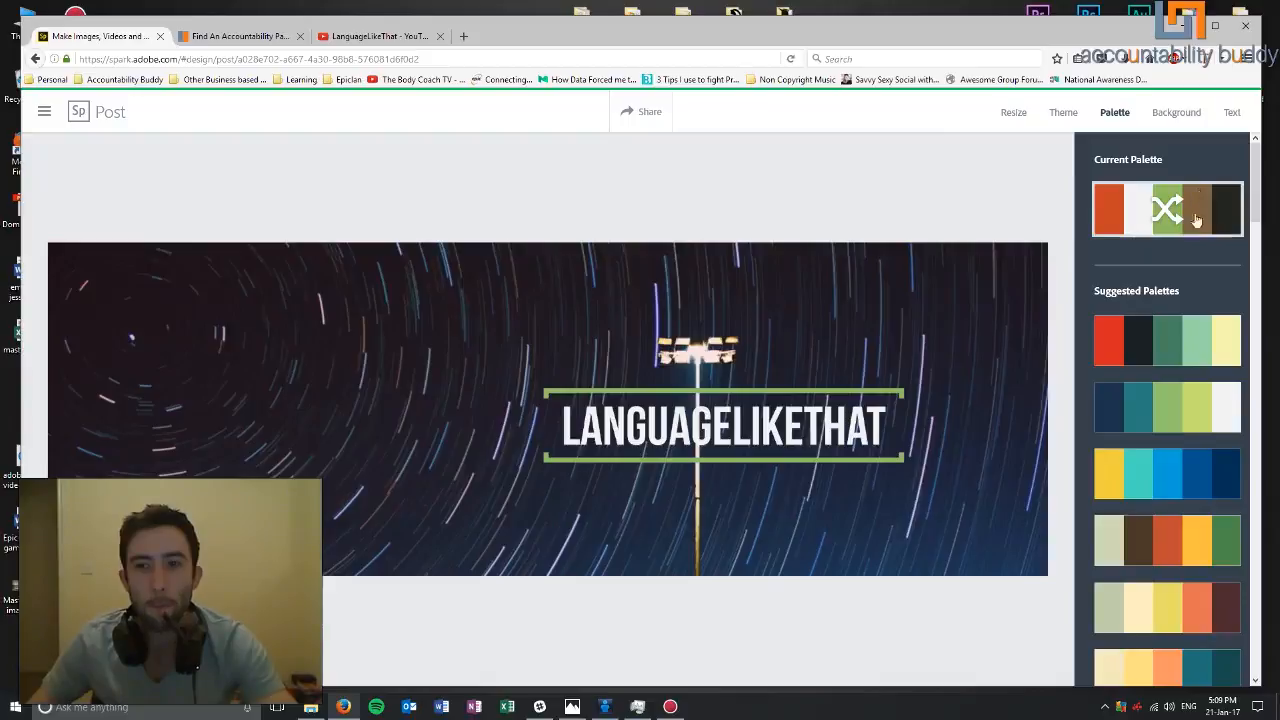
{"action": "scroll", "coordinate": [1218, 316], "scroll_direction": "down", "scroll_amount": 3}
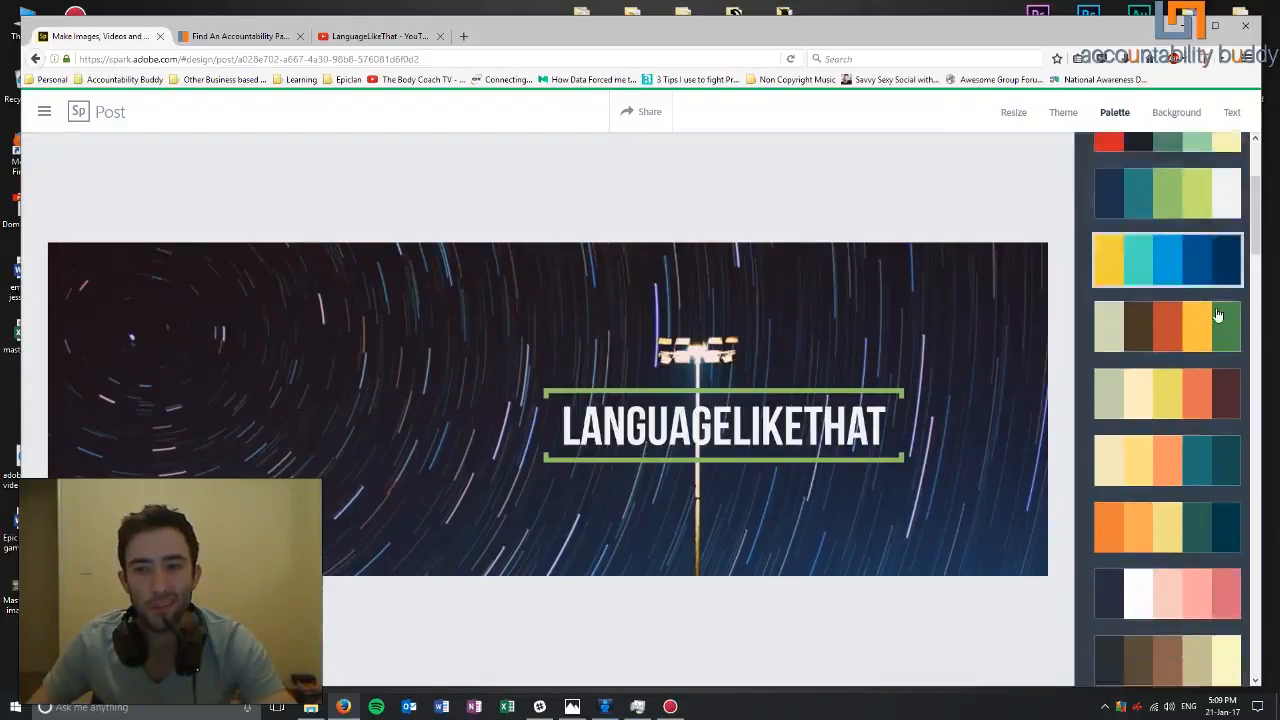
{"action": "scroll", "coordinate": [1184, 320], "scroll_direction": "down", "scroll_amount": 5}
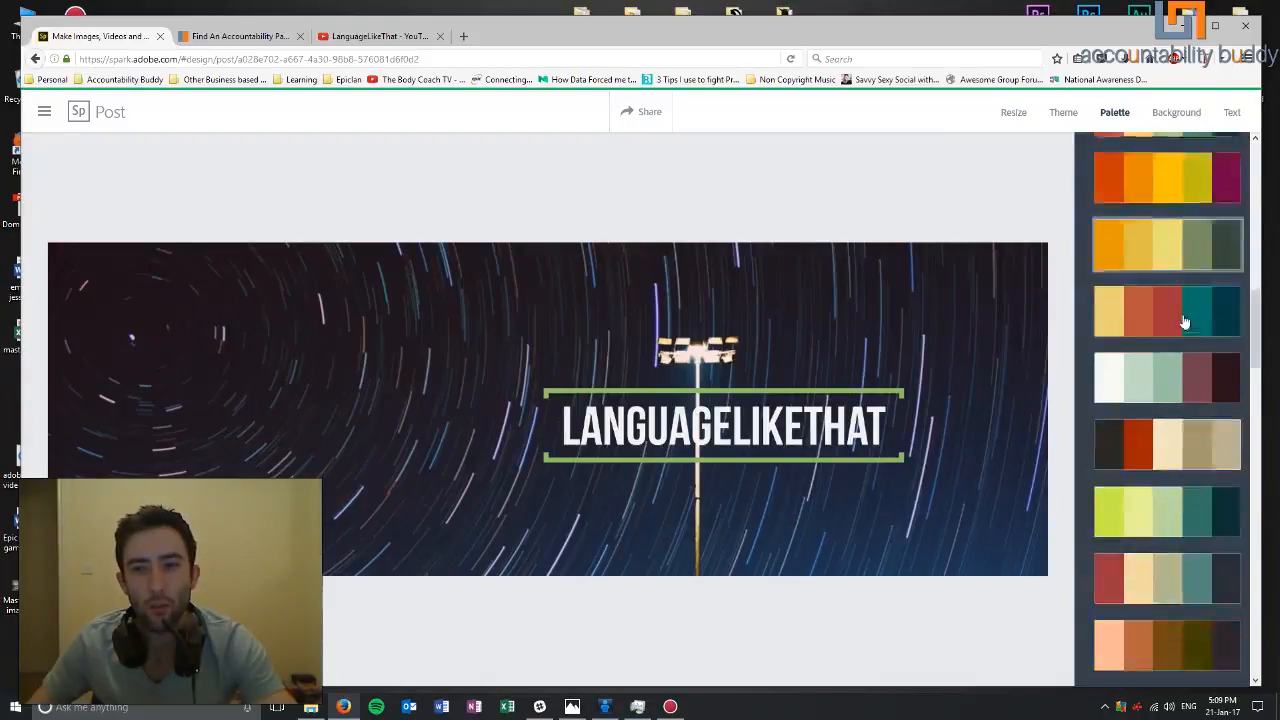
{"action": "scroll", "coordinate": [1190, 330], "scroll_direction": "down", "scroll_amount": 8}
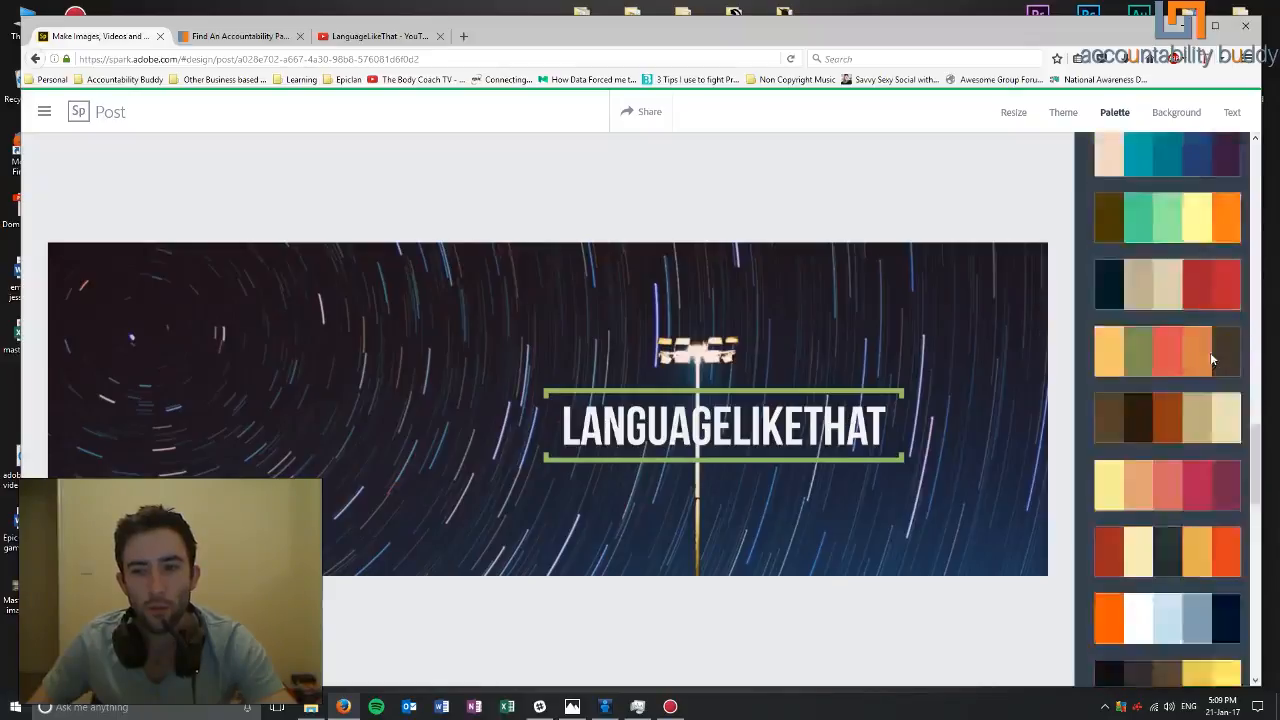
{"action": "scroll", "coordinate": [1208, 370], "scroll_direction": "up", "scroll_amount": 3}
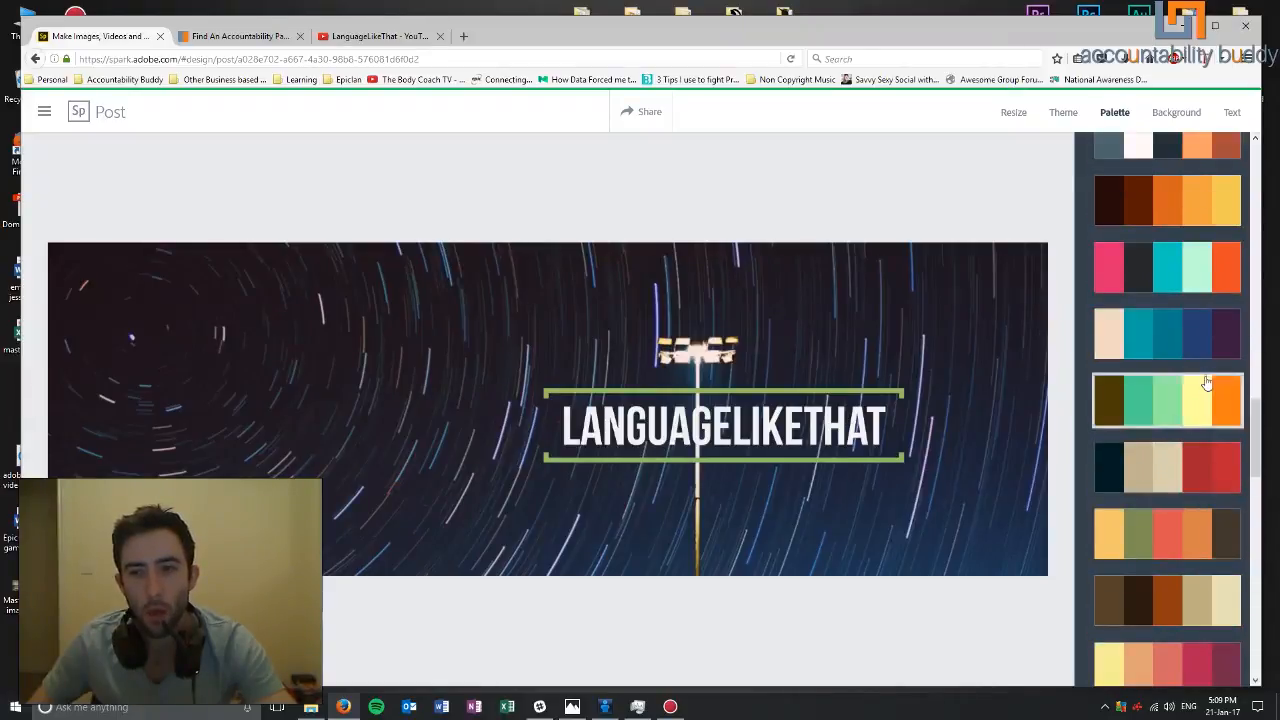
{"action": "scroll", "coordinate": [1200, 400], "scroll_direction": "up", "scroll_amount": 3}
{"action": "left_click", "coordinate": [1155, 481]}
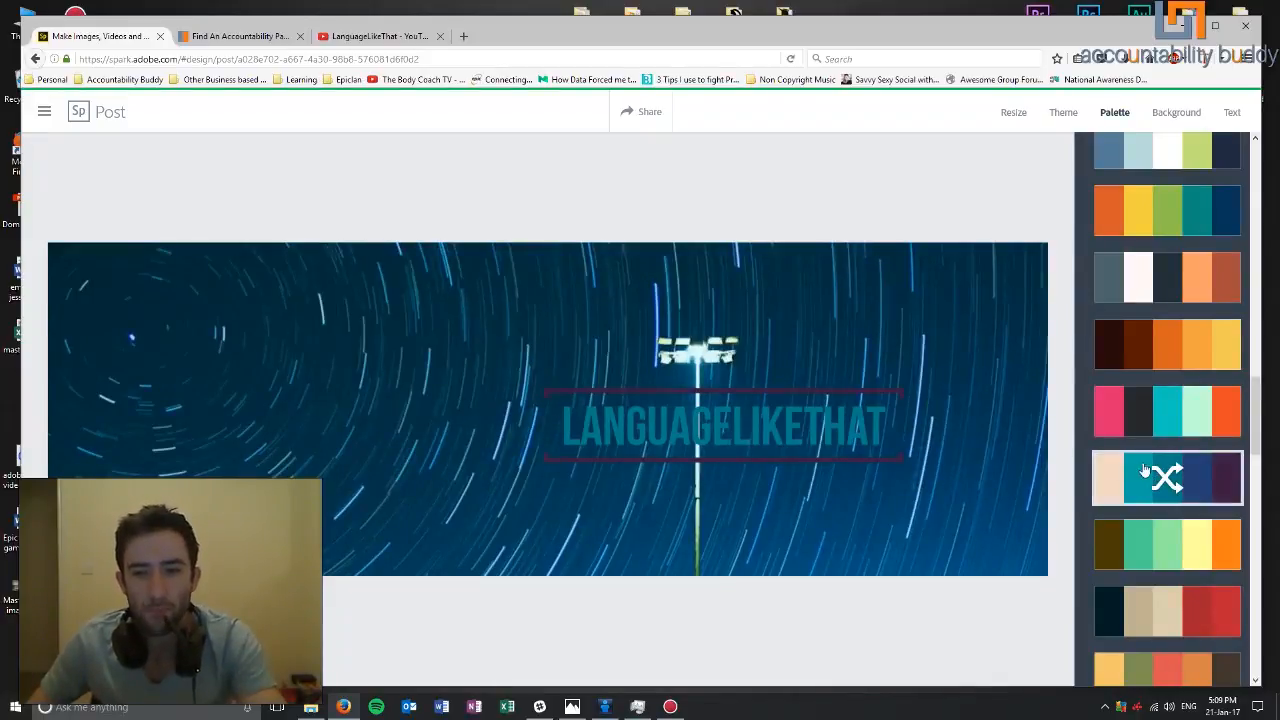
- Shuffle the applied palette's colours until the text and its brackets are white over a blue-tinted background
{"action": "left_click", "coordinate": [1177, 474]}
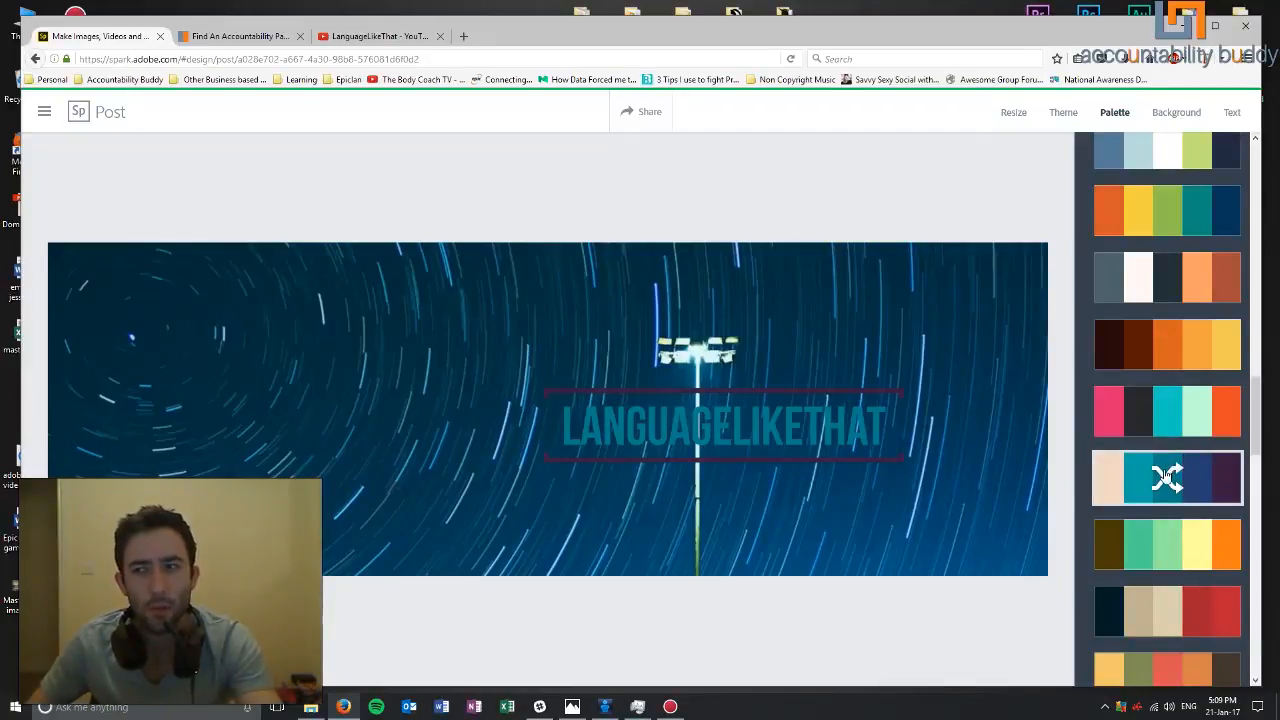
{"action": "left_click", "coordinate": [1165, 482]}
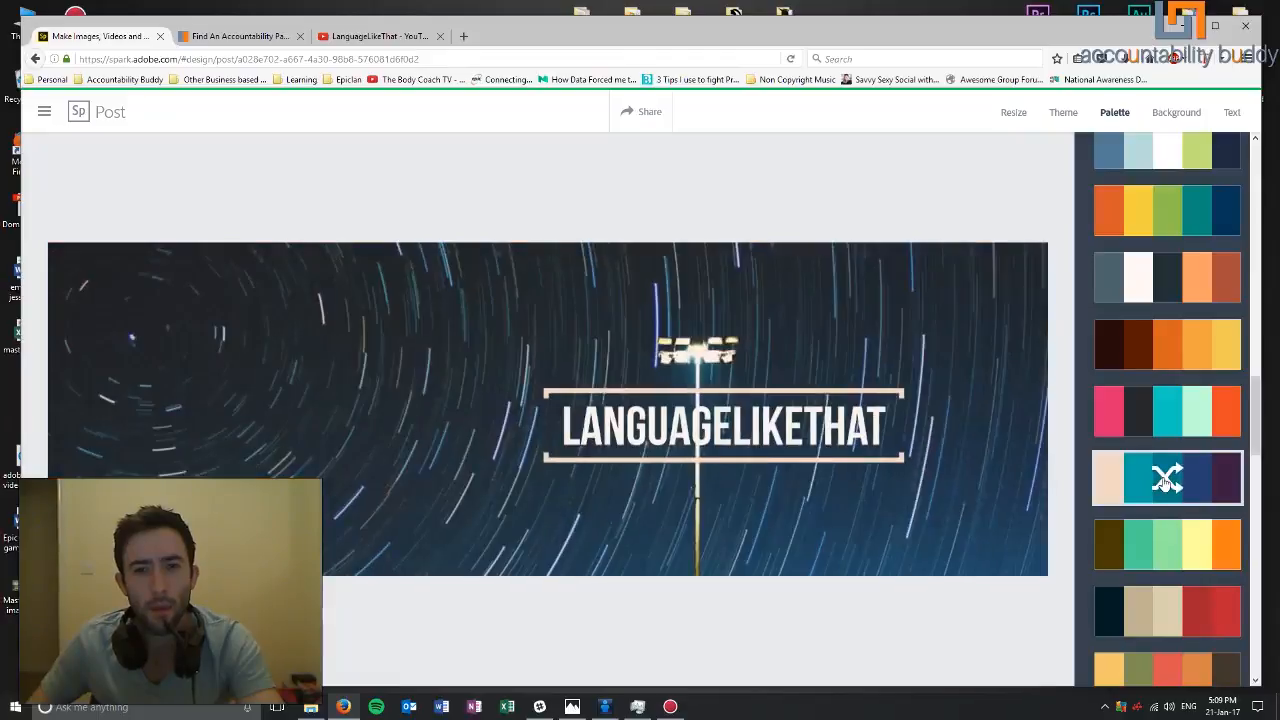
{"action": "left_click", "coordinate": [1165, 482]}
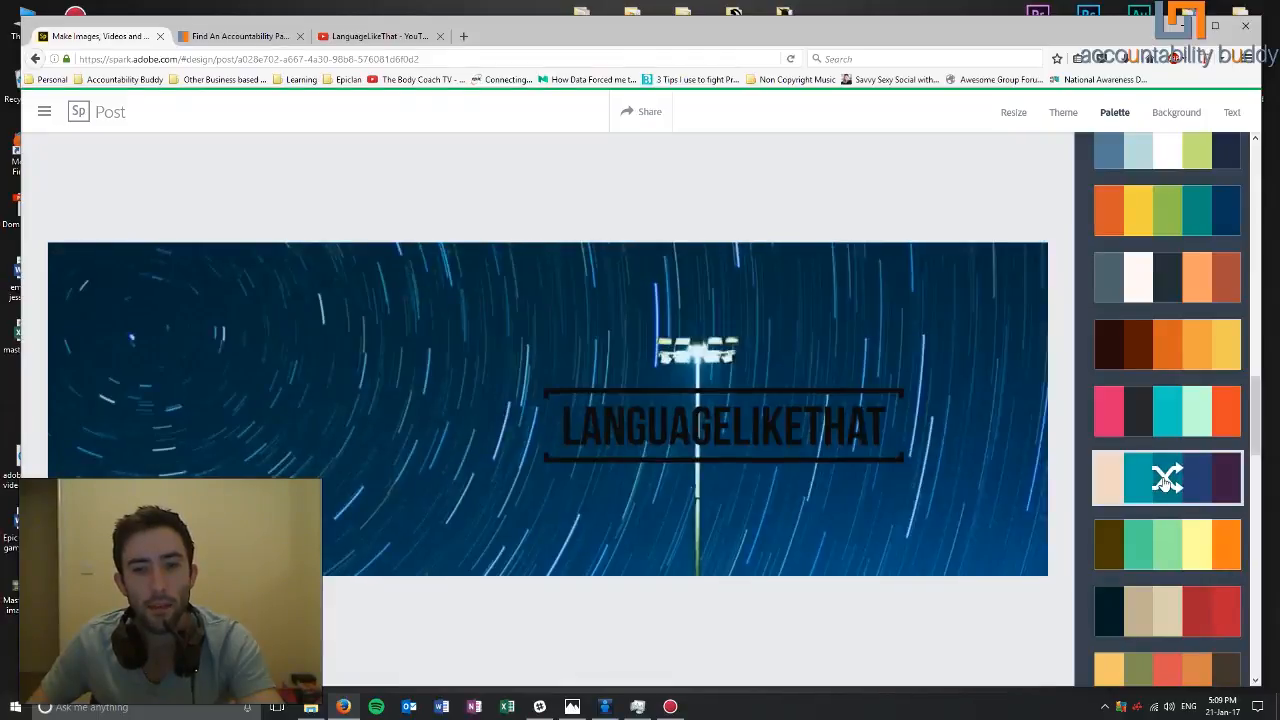
{"action": "left_click", "coordinate": [1165, 482]}
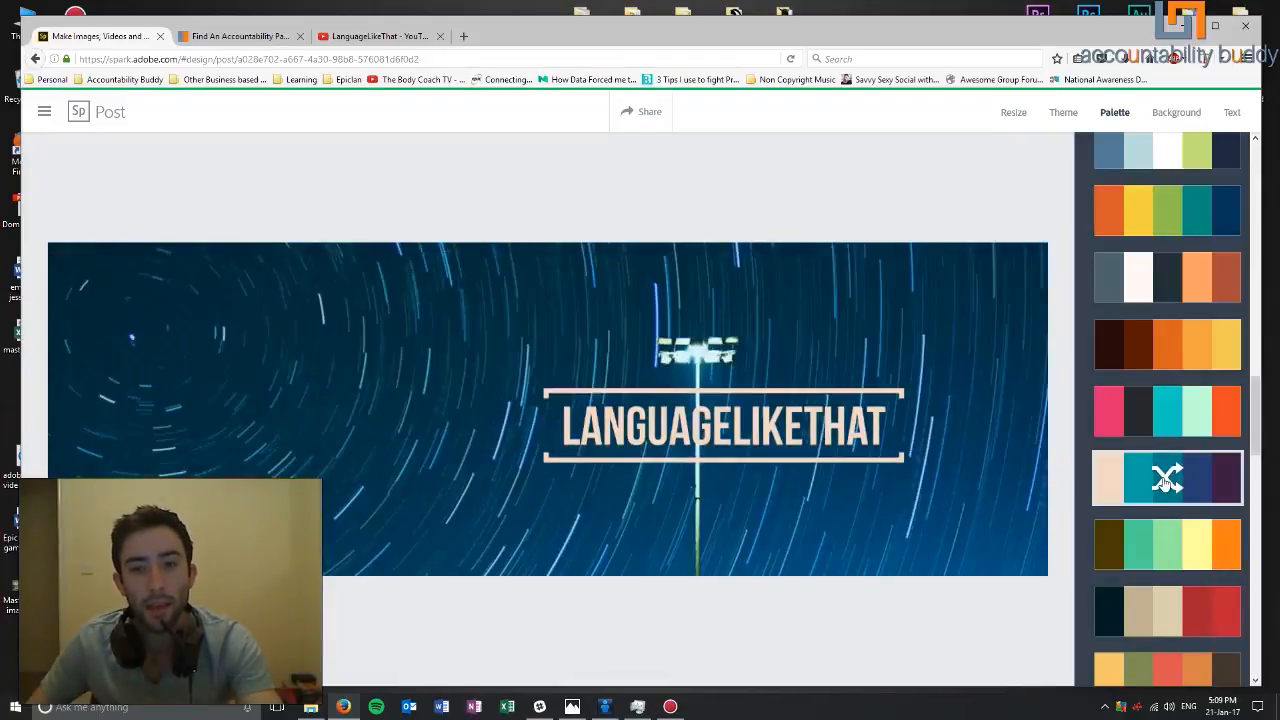
{"action": "left_click", "coordinate": [1165, 482]}
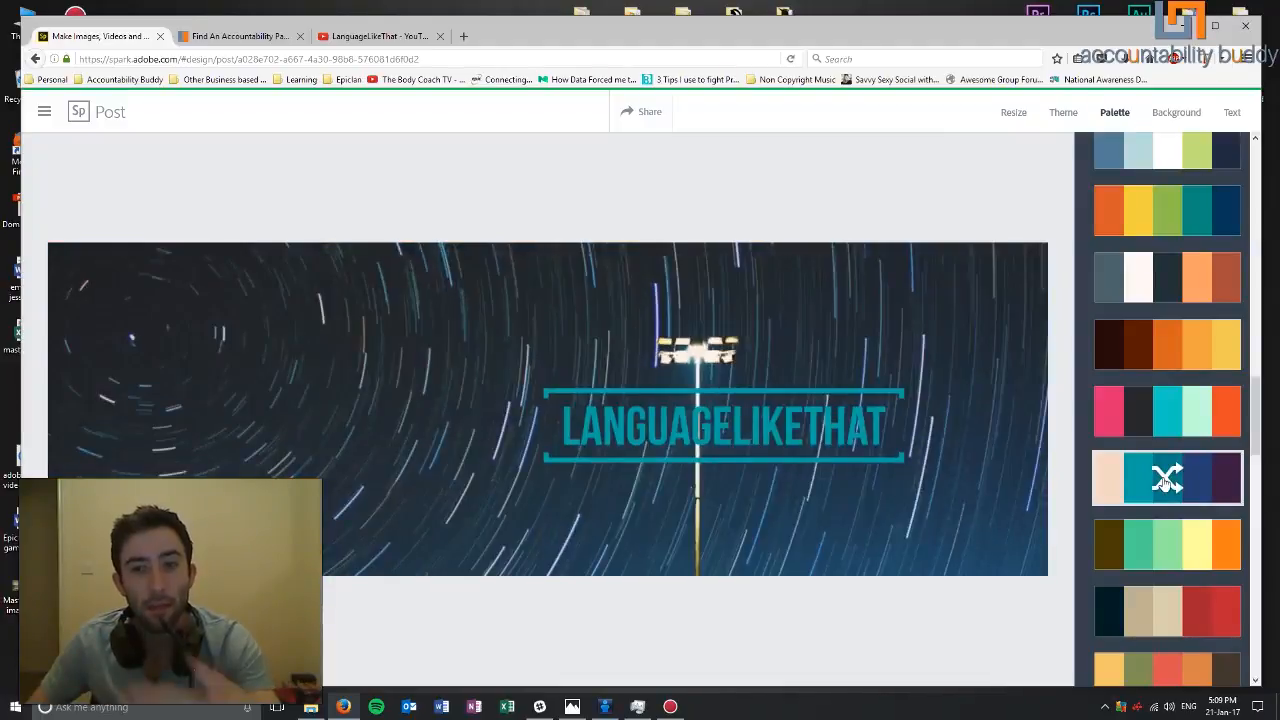
{"action": "left_click", "coordinate": [1165, 482]}
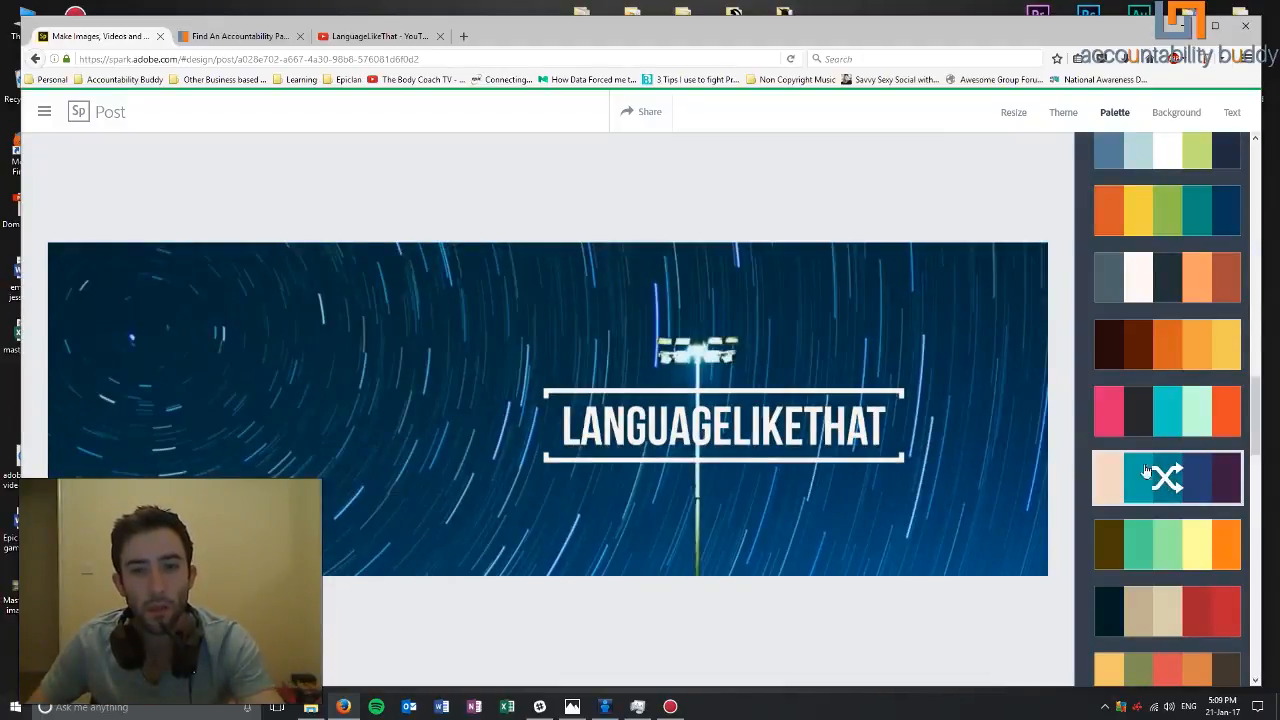
- Move the LANGUAGELIKETHAT text into the starry sky to the left of the light pole
{"action": "left_click_drag", "start_coordinate": [710, 416], "coordinate": [397, 369]}
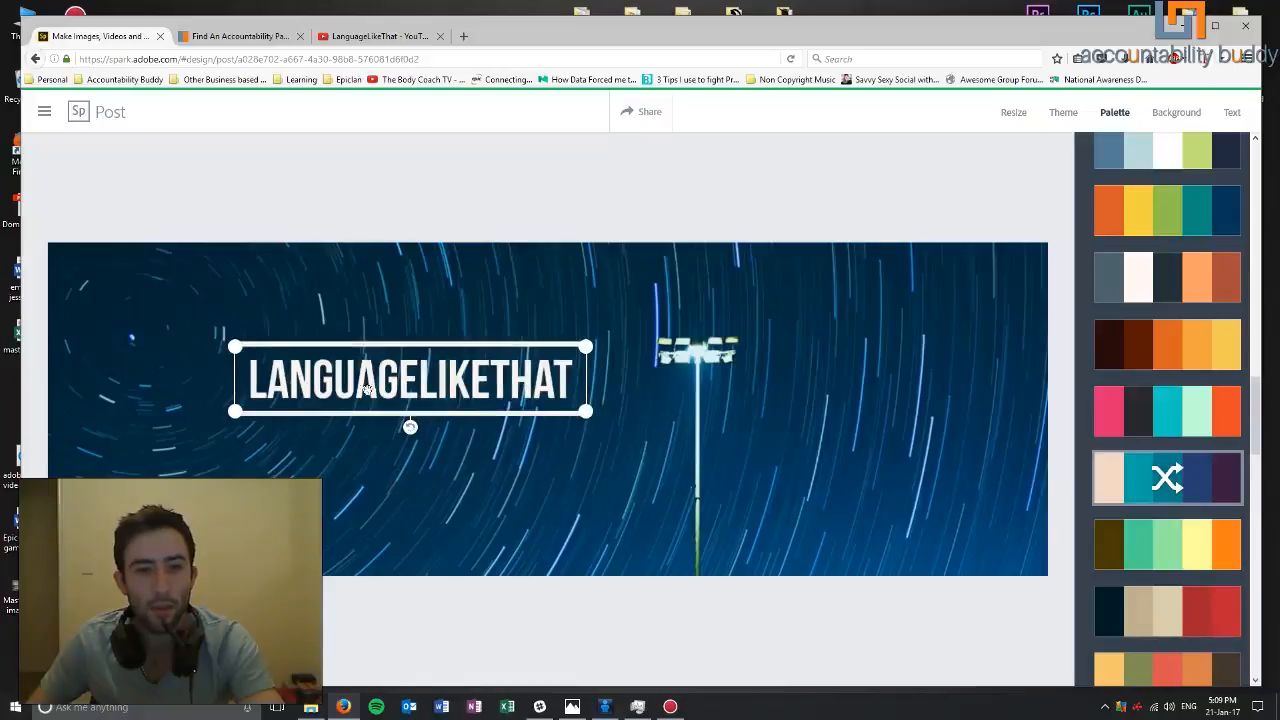
{"action": "left_click", "coordinate": [606, 618]}
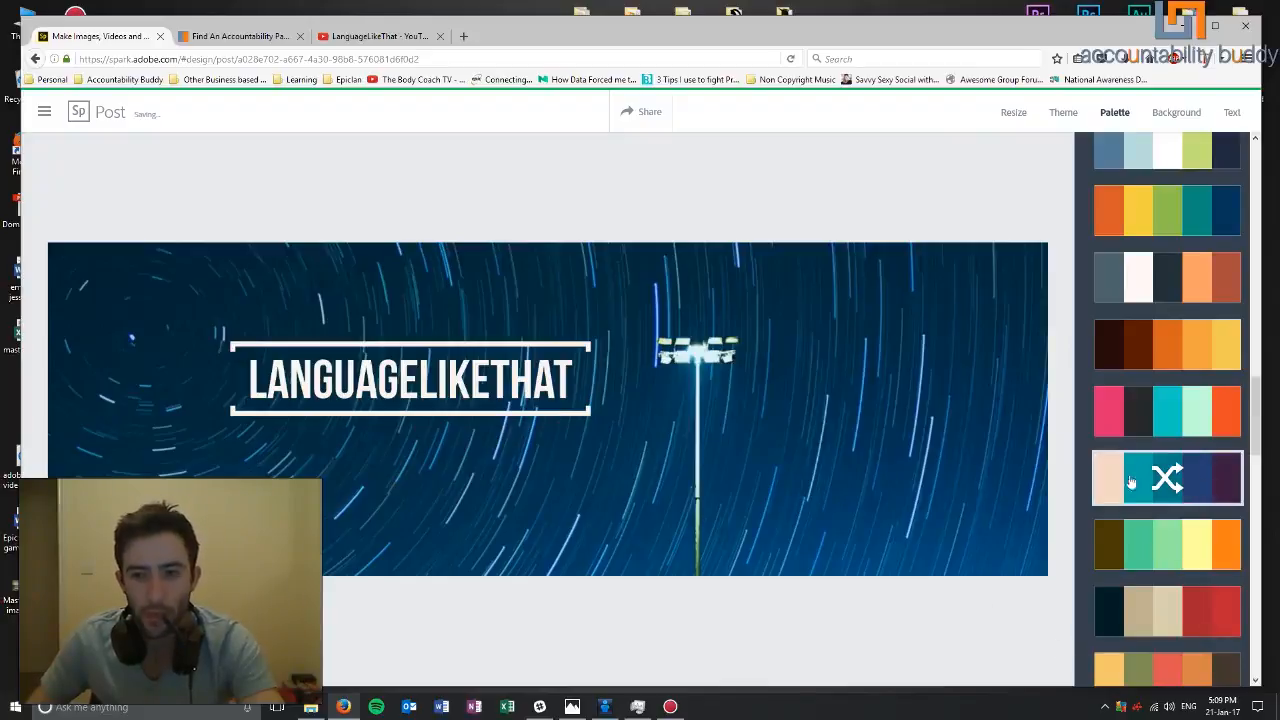
{"action": "scroll", "coordinate": [1131, 483], "scroll_direction": "down", "scroll_amount": 6}
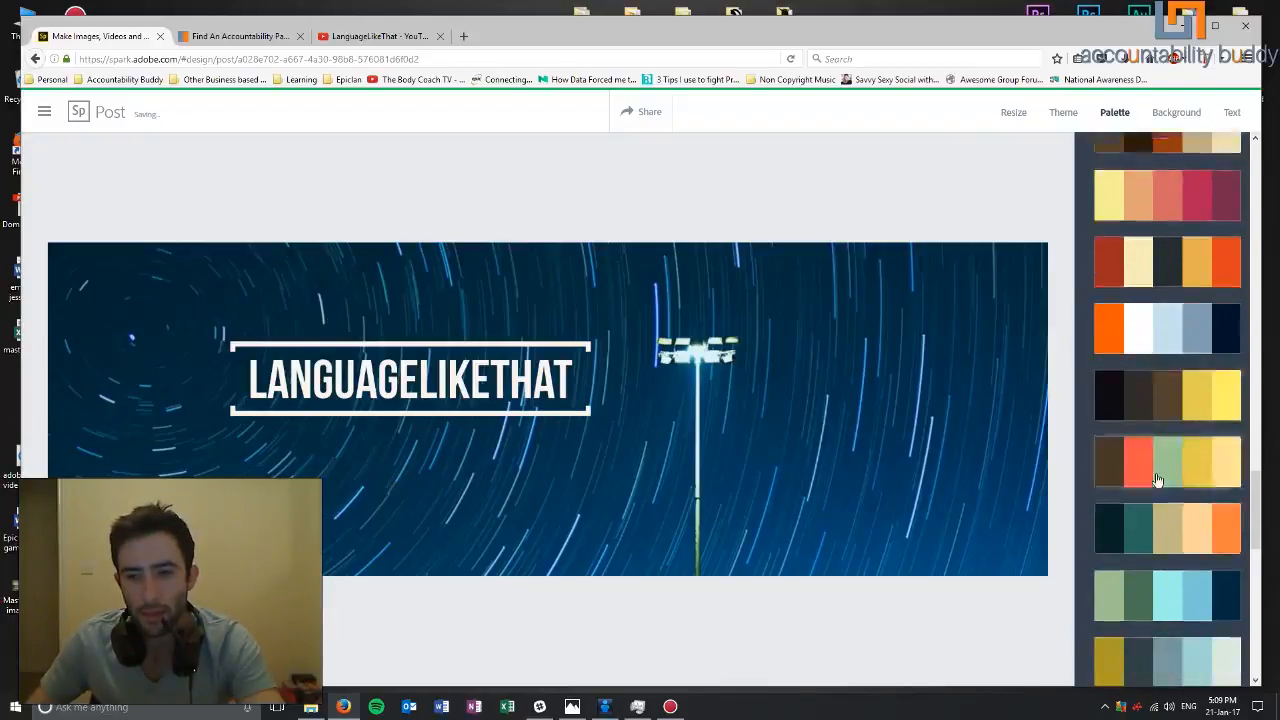
{"action": "scroll", "coordinate": [1157, 481], "scroll_direction": "up", "scroll_amount": 8}
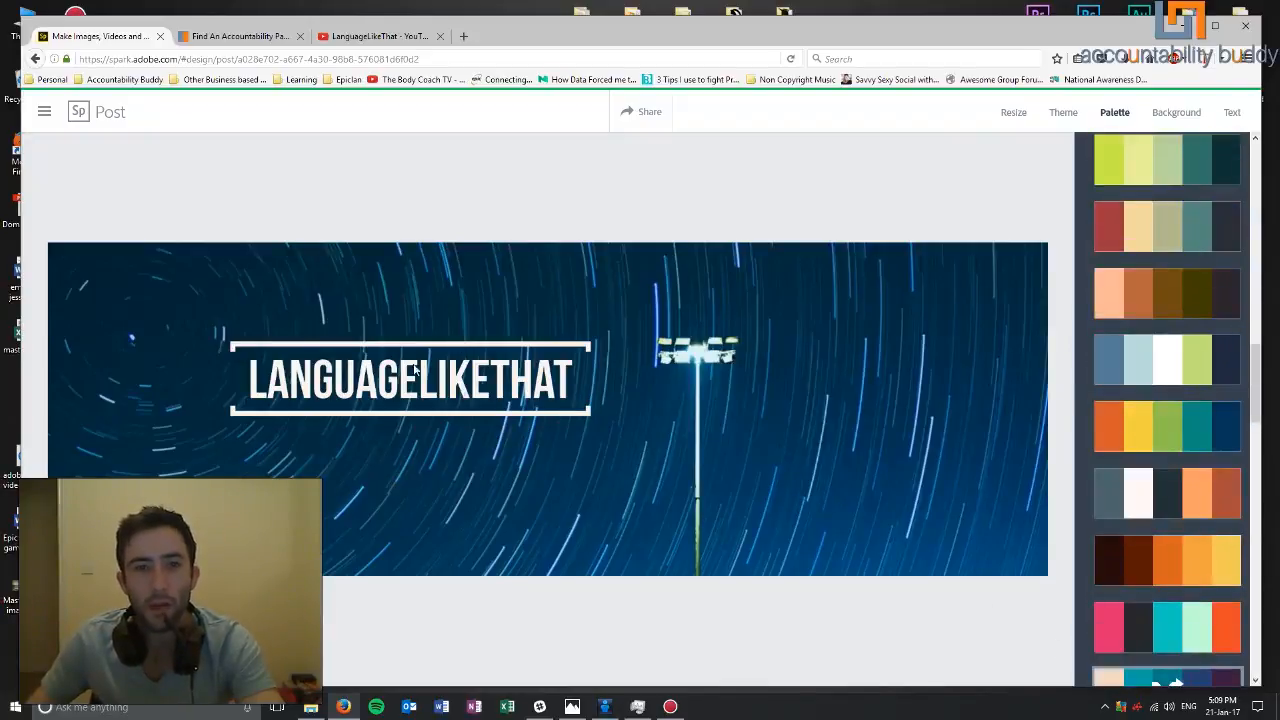
- Try the Montlake, Shiro, Joule, Fremont and Theo photo filters on the banner background, and settle on the Marion filter
{"action": "left_click", "coordinate": [1166, 118]}
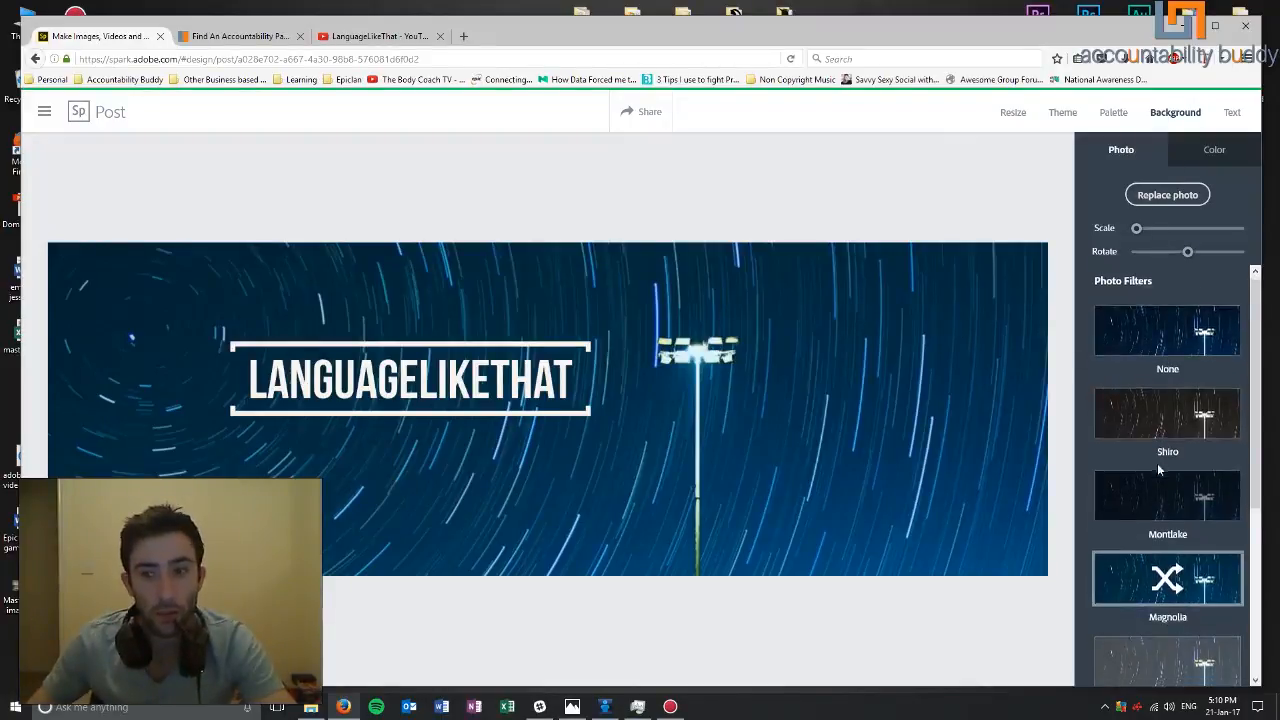
{"action": "scroll", "coordinate": [1157, 463], "scroll_direction": "down", "scroll_amount": 2}
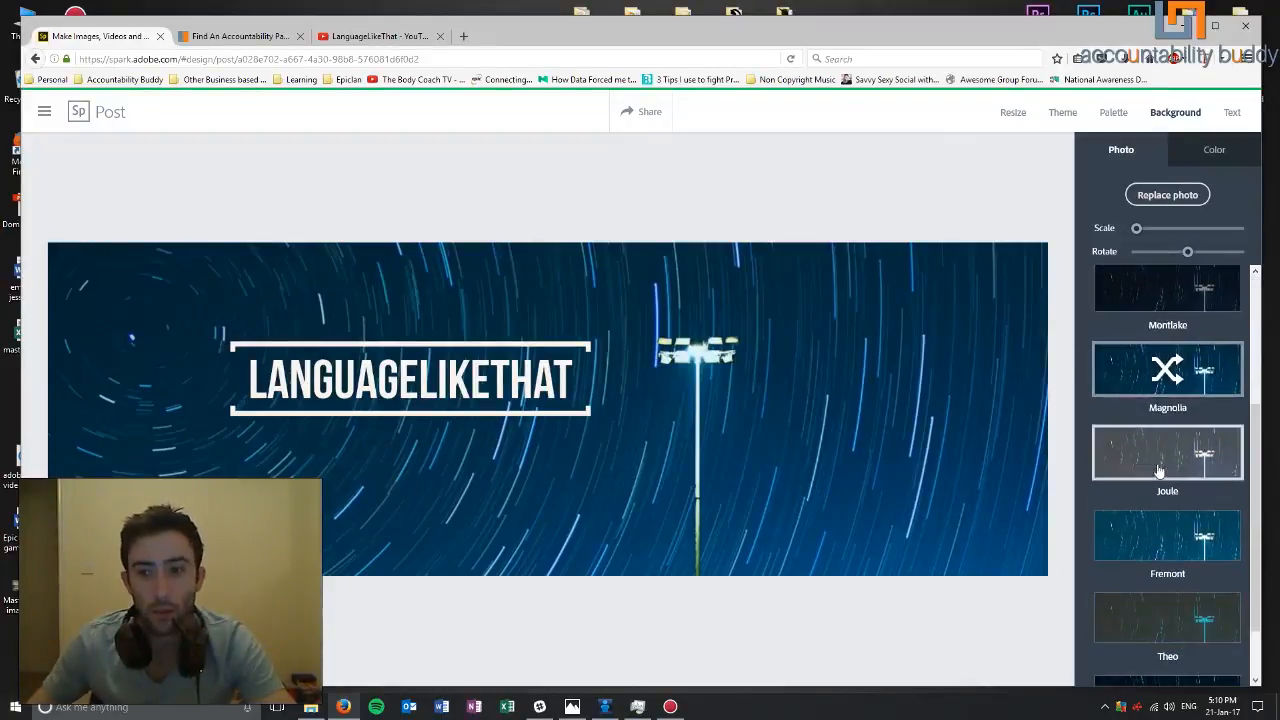
{"action": "left_click", "coordinate": [1180, 308]}
{"action": "scroll", "coordinate": [1185, 343], "scroll_direction": "up", "scroll_amount": 2}
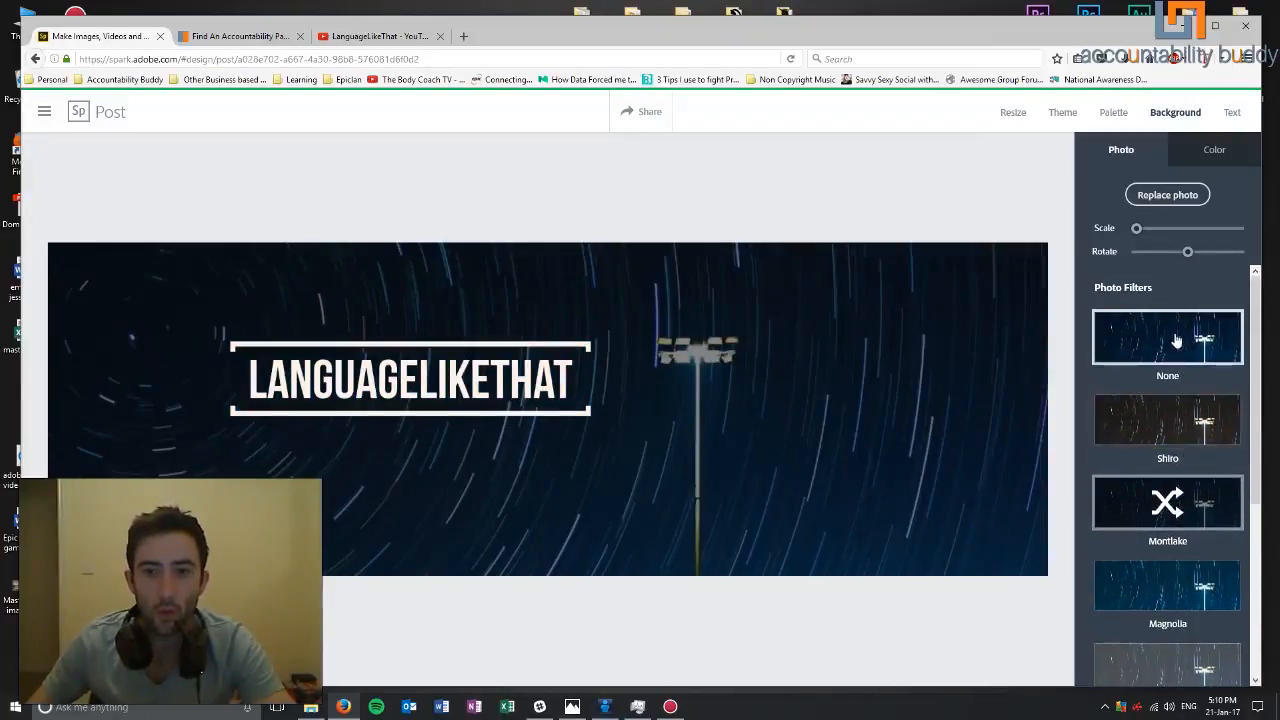
{"action": "left_click", "coordinate": [1173, 450]}
{"action": "scroll", "coordinate": [1198, 420], "scroll_direction": "down", "scroll_amount": 3}
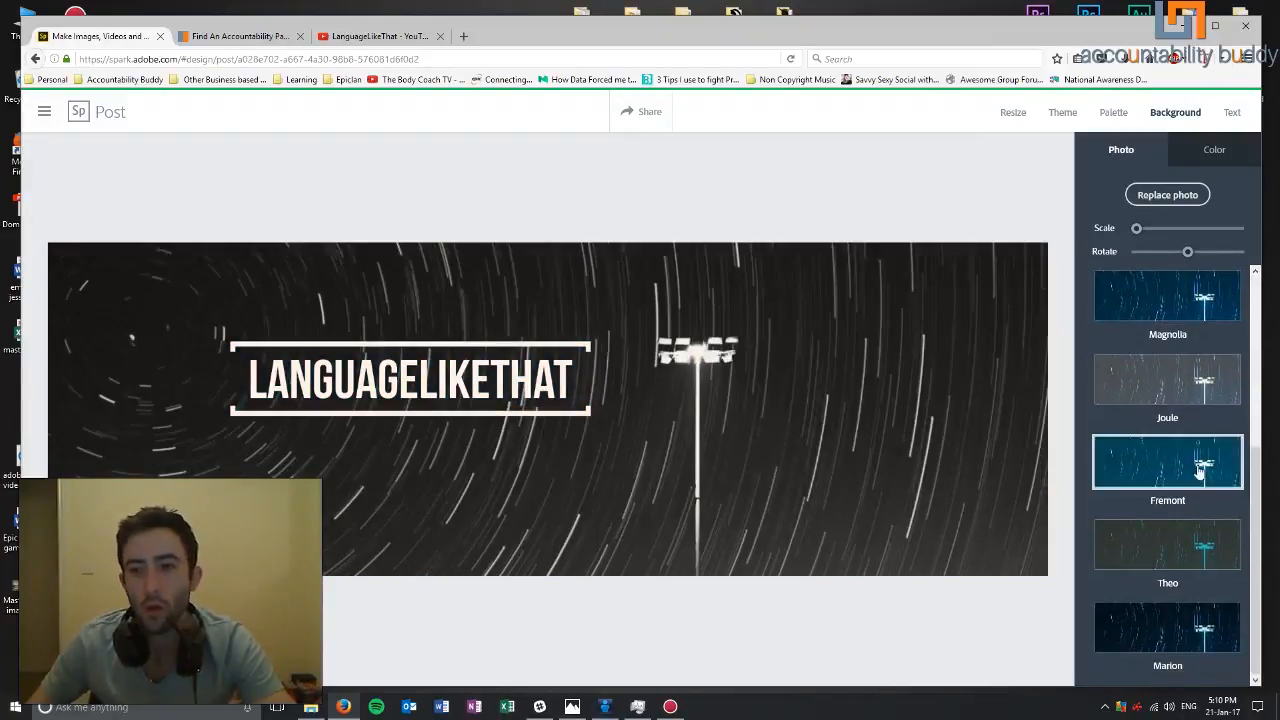
{"action": "left_click", "coordinate": [1193, 393]}
{"action": "left_click", "coordinate": [1177, 477]}
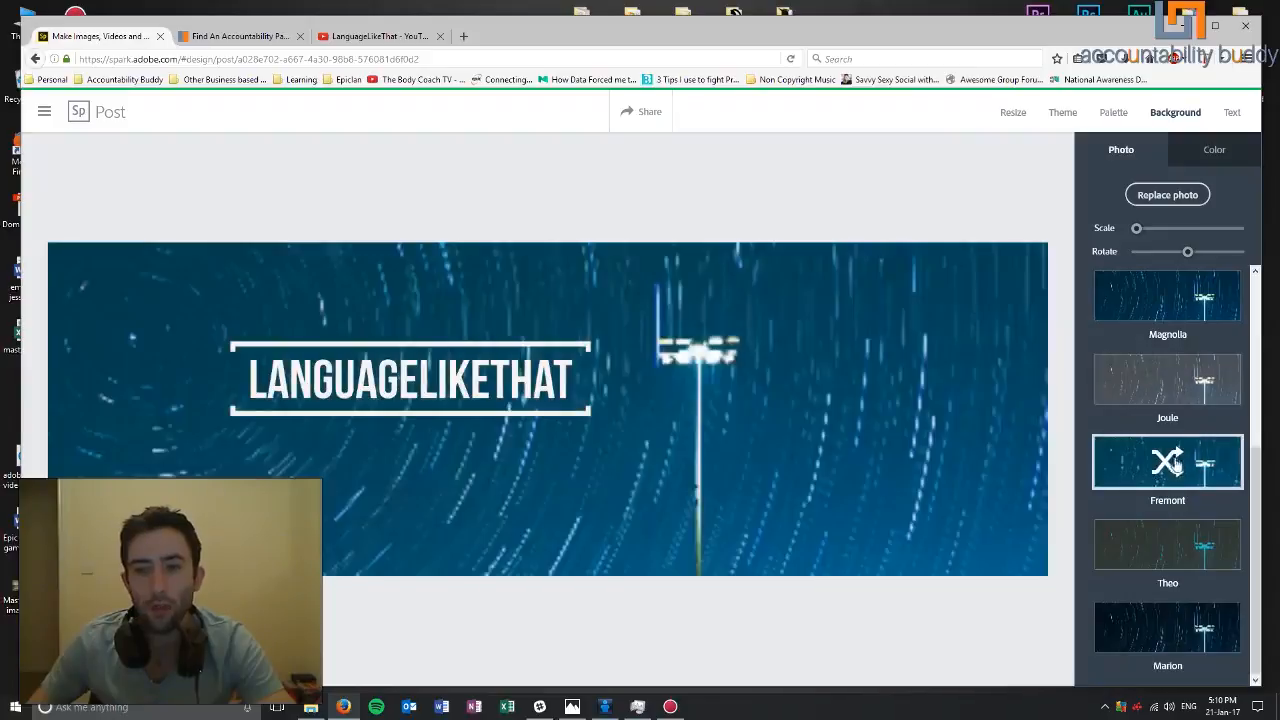
{"action": "left_click", "coordinate": [1180, 548]}
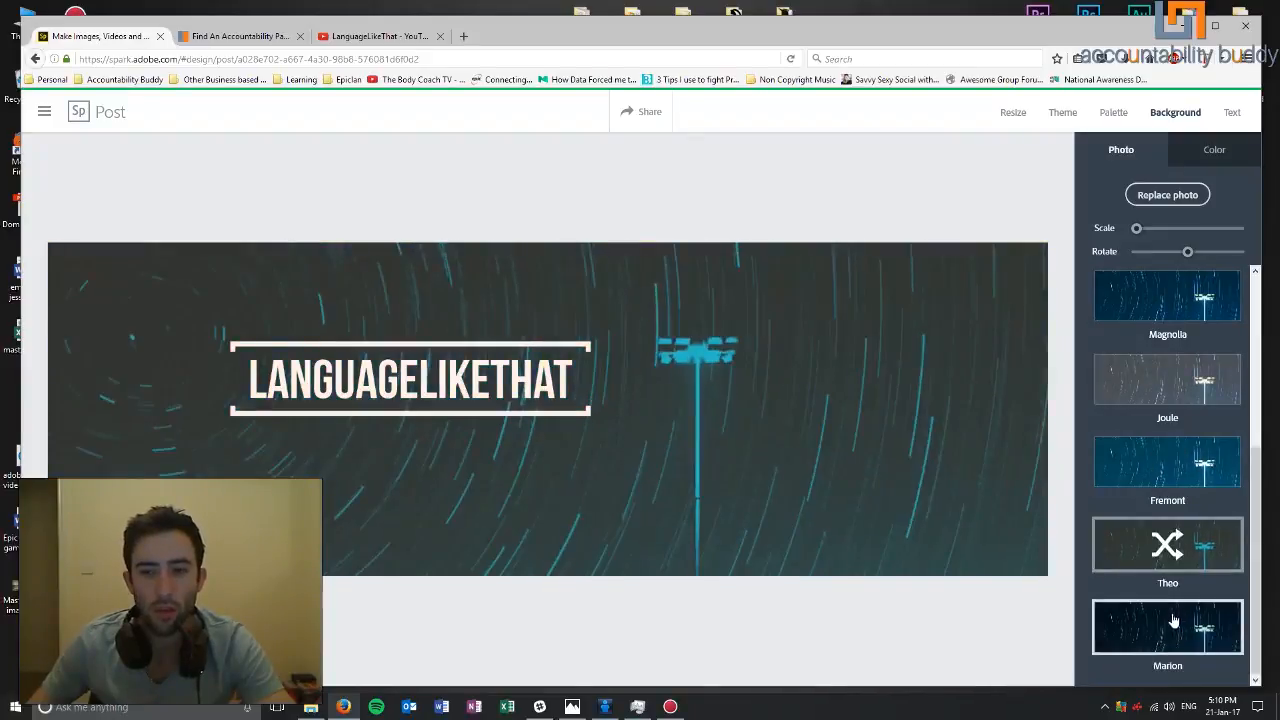
{"action": "left_click", "coordinate": [1174, 622]}
{"action": "scroll", "coordinate": [1190, 555], "scroll_direction": "up", "scroll_amount": 3}
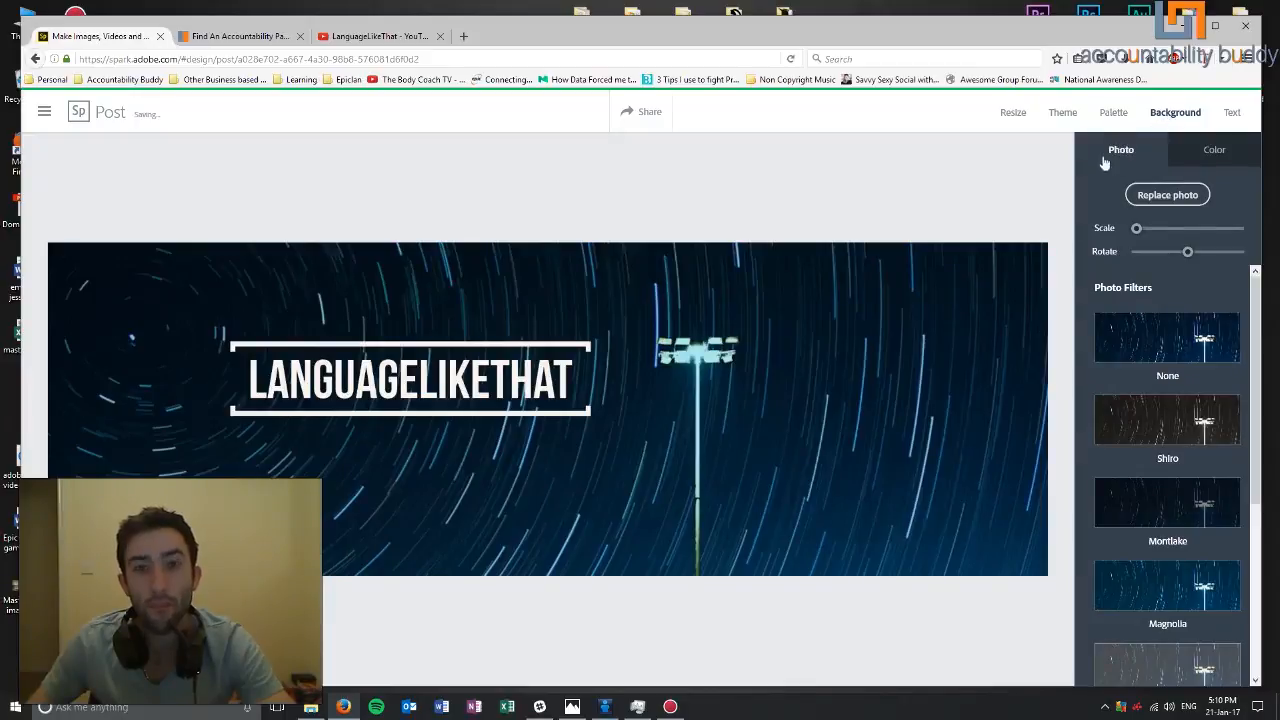
- Start replacing the background photo and search the Creative Commons photos for "Language" instead of uploading a file
{"action": "left_click", "coordinate": [1156, 197]}
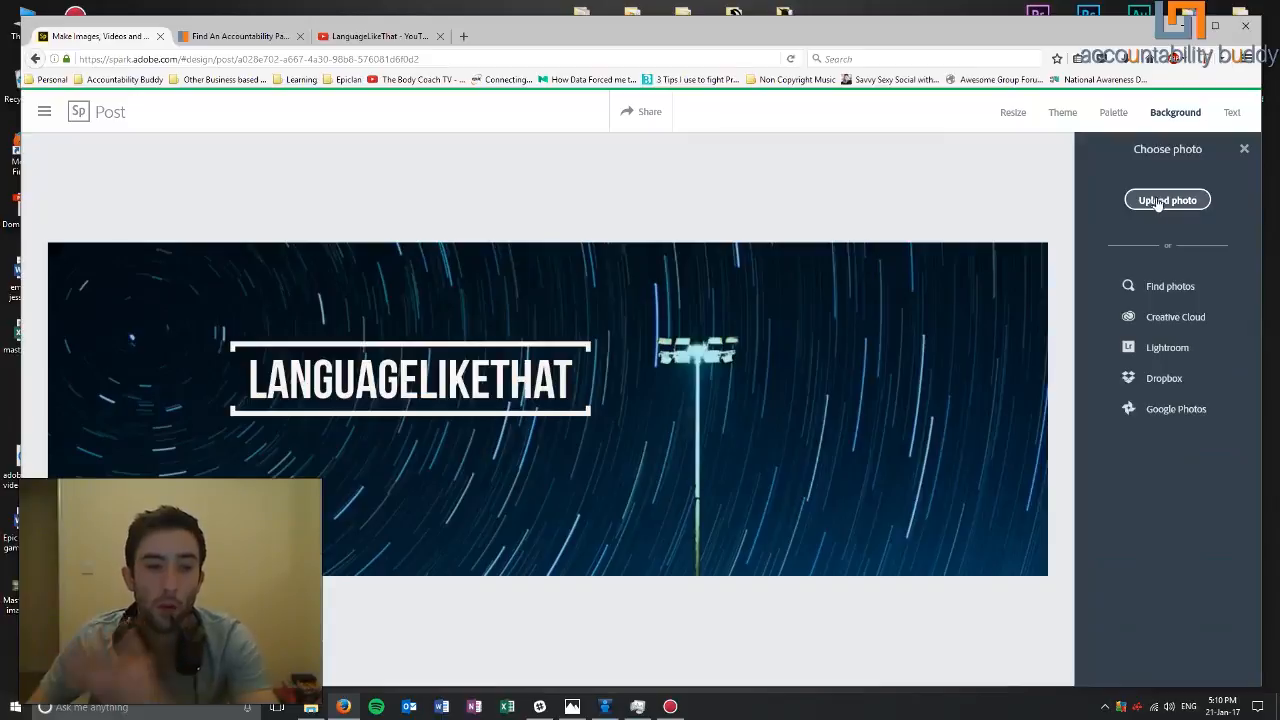
{"action": "left_click", "coordinate": [1165, 200]}
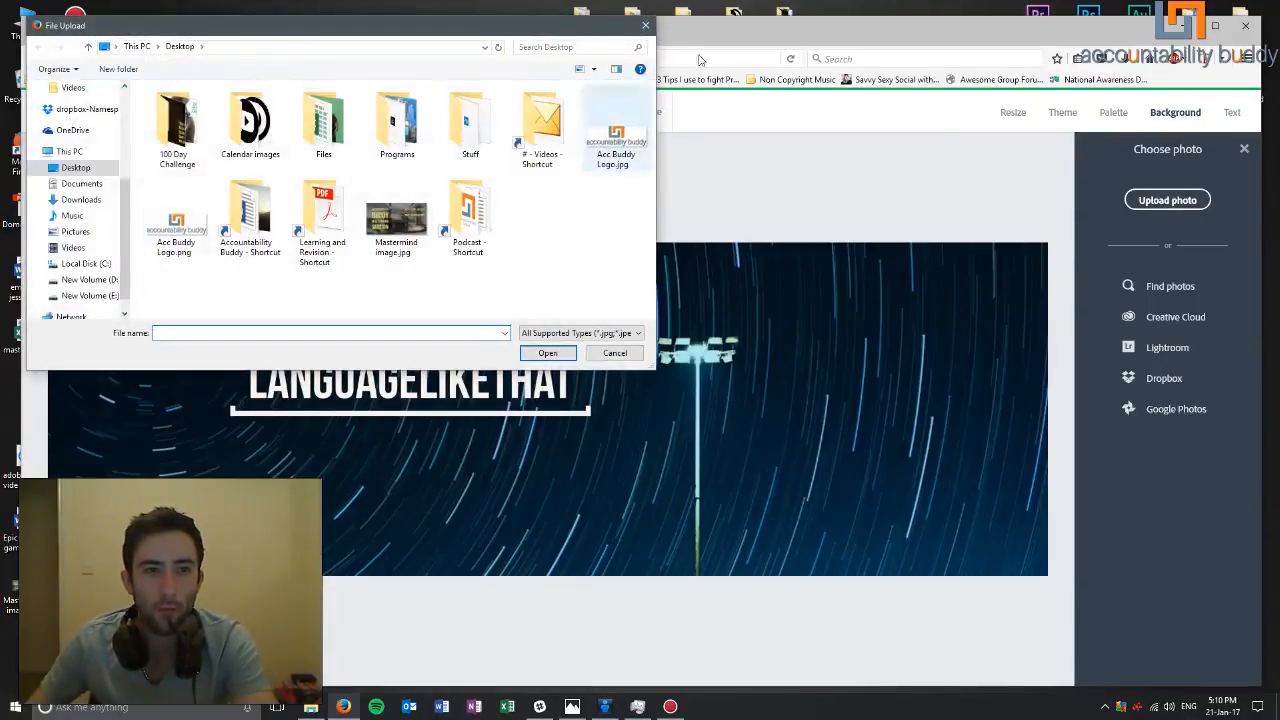
{"action": "left_click", "coordinate": [645, 25]}
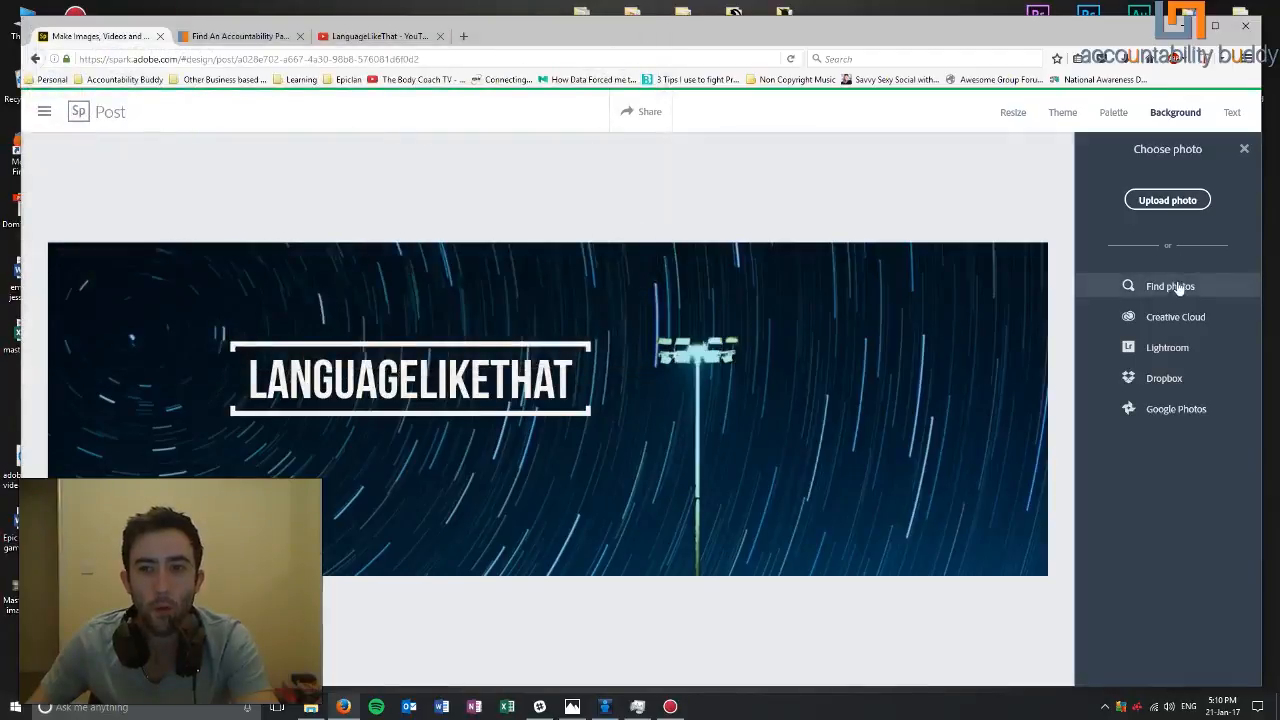
{"action": "left_click", "coordinate": [1163, 288]}
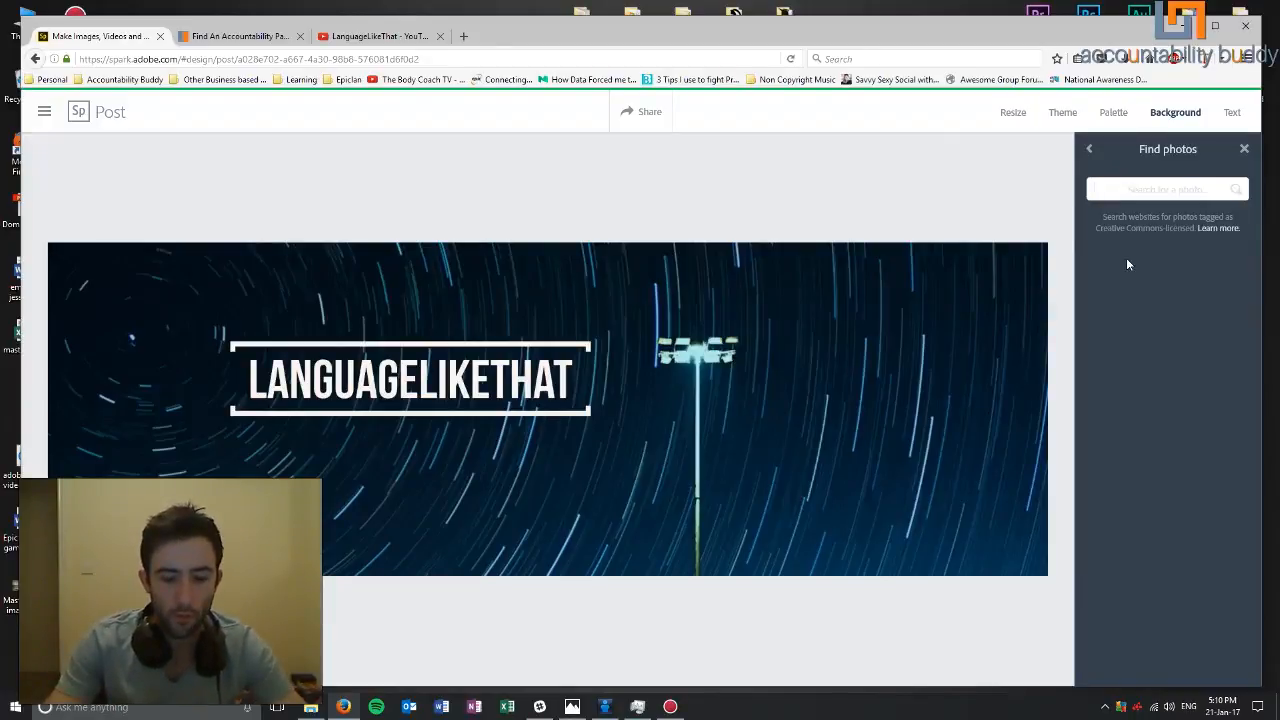
{"action": "type", "text": "Language"}
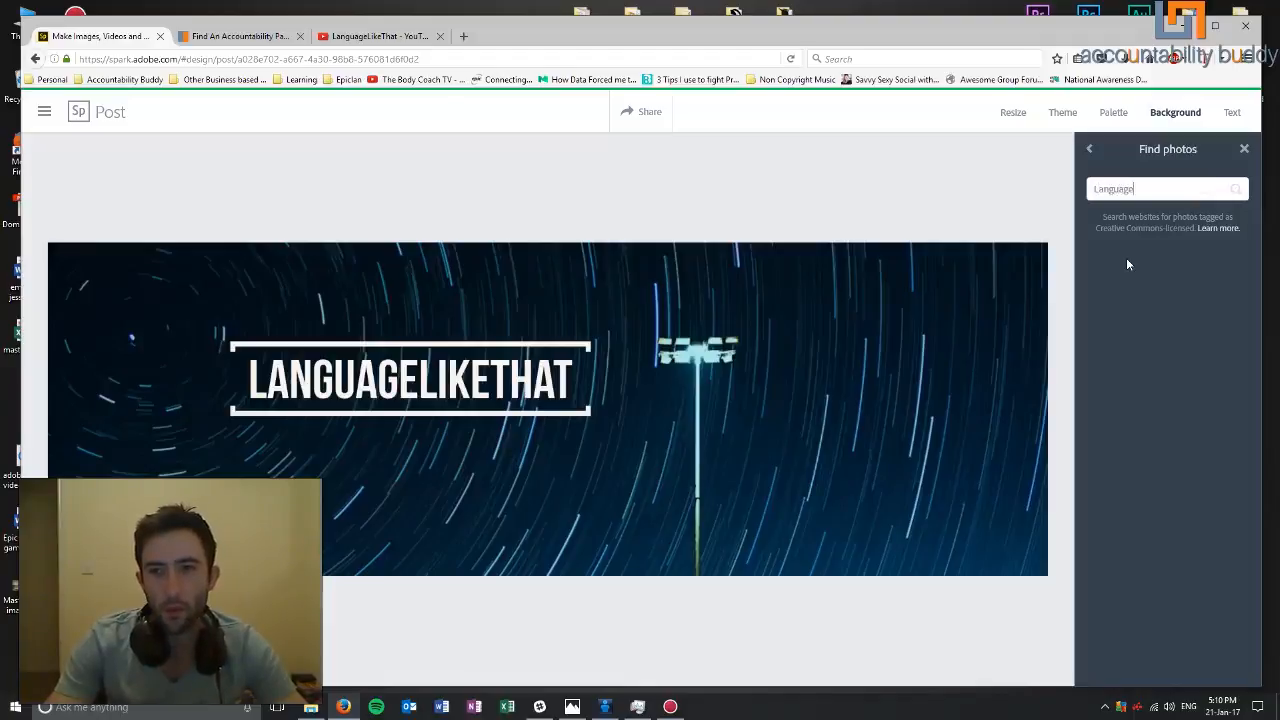
{"action": "key", "text": "Return"}
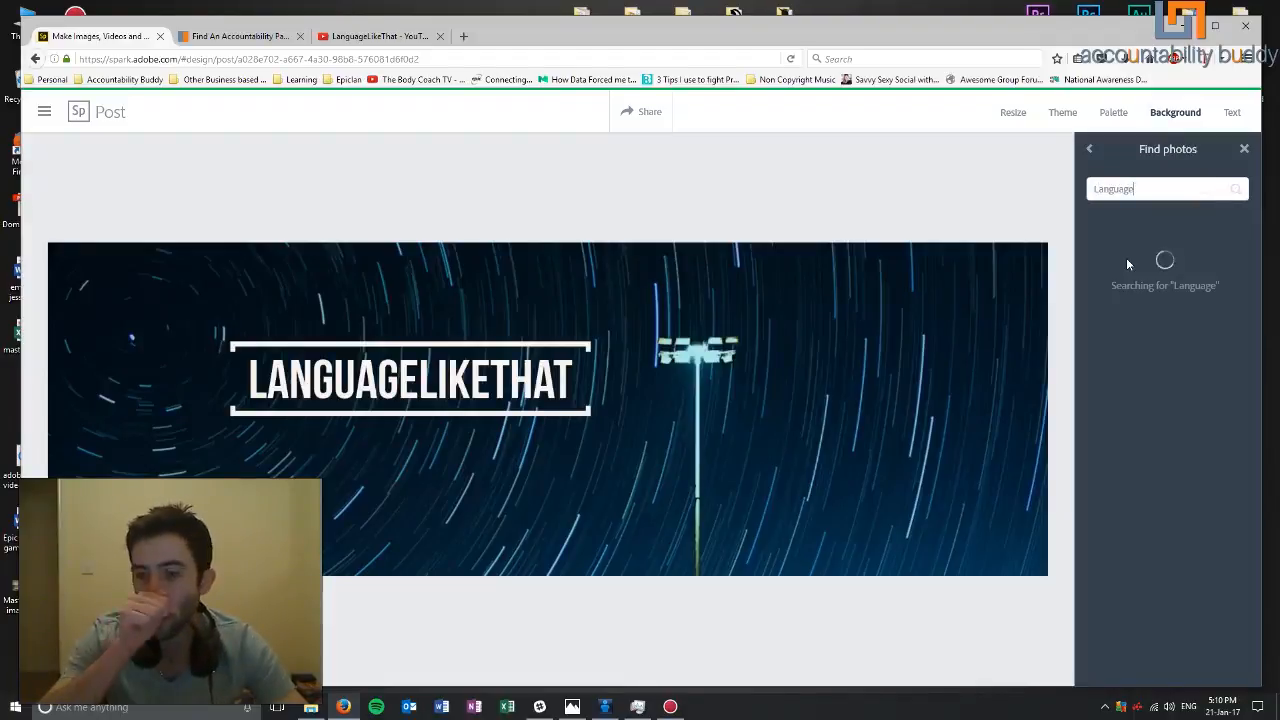
- Look through the Language photo results for an image that suits the banner background
{"action": "scroll", "coordinate": [1137, 277], "scroll_direction": "down", "scroll_amount": 10}
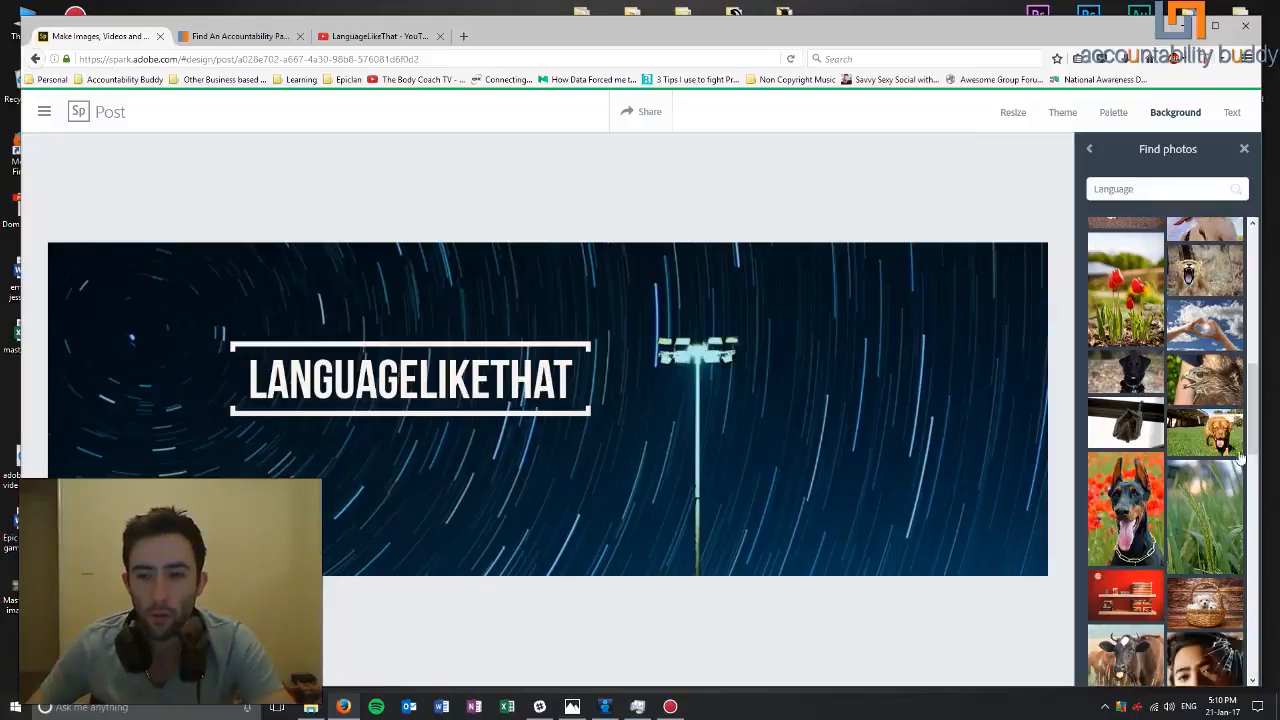
{"action": "scroll", "coordinate": [1210, 460], "scroll_direction": "down", "scroll_amount": 3}
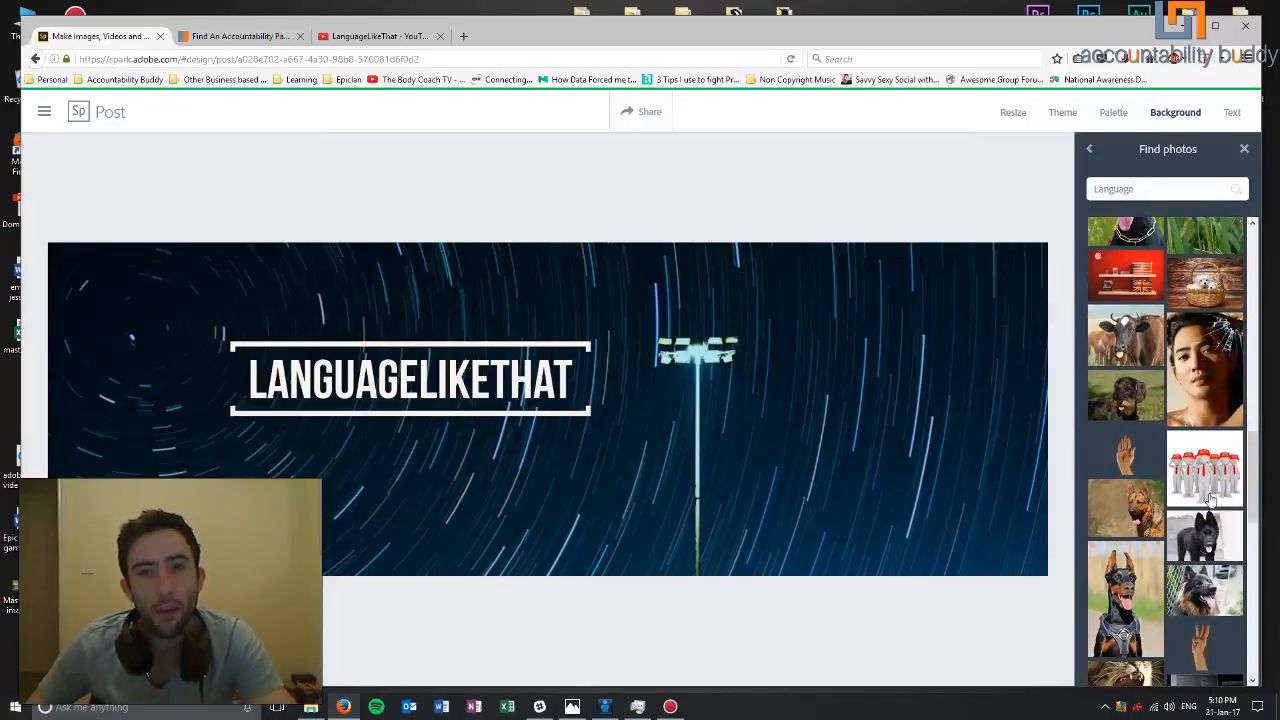
{"action": "scroll", "coordinate": [1210, 487], "scroll_direction": "down", "scroll_amount": 8}
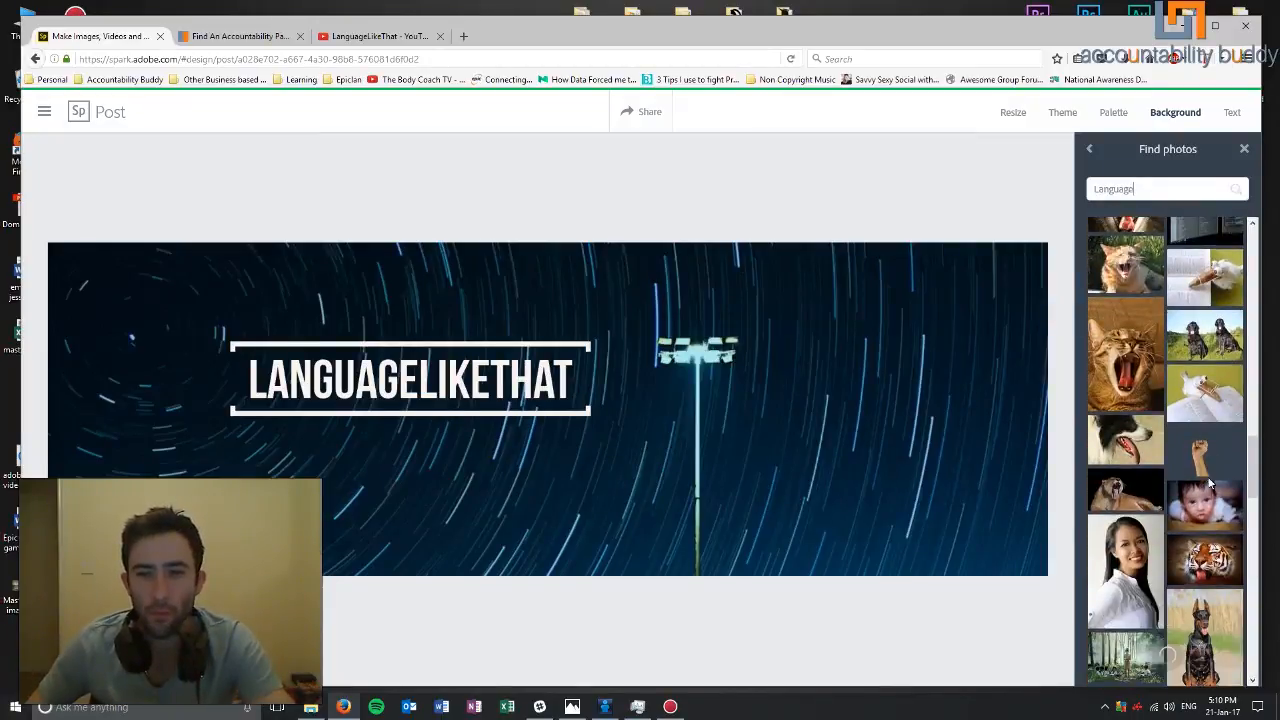
{"action": "scroll", "coordinate": [1202, 493], "scroll_direction": "down", "scroll_amount": 10}
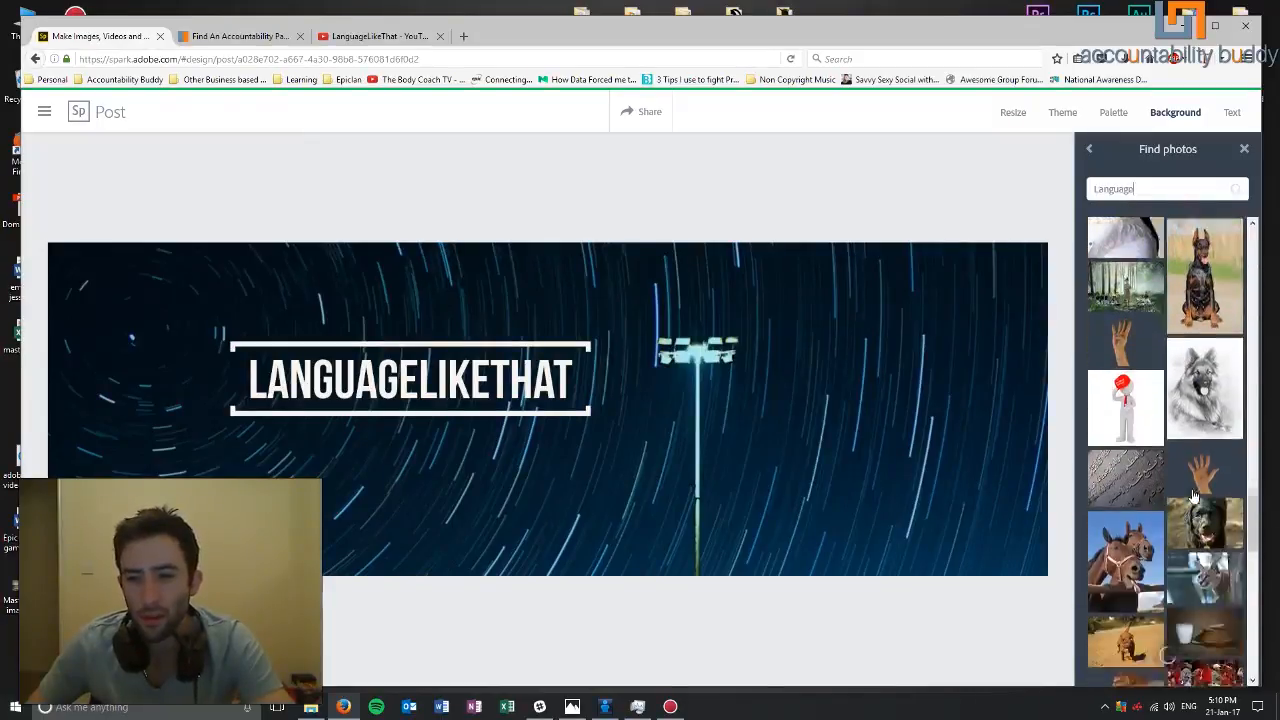
{"action": "scroll", "coordinate": [1193, 493], "scroll_direction": "down", "scroll_amount": 6}
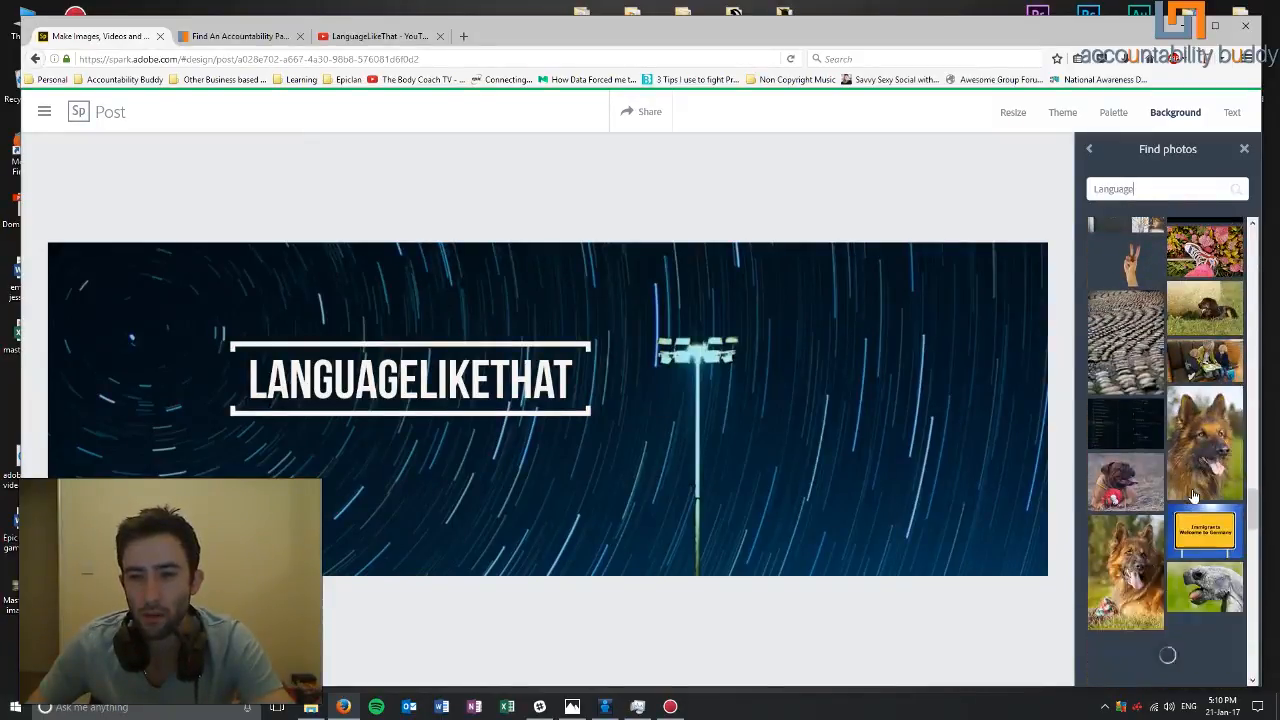
{"action": "scroll", "coordinate": [1193, 493], "scroll_direction": "down", "scroll_amount": 10}
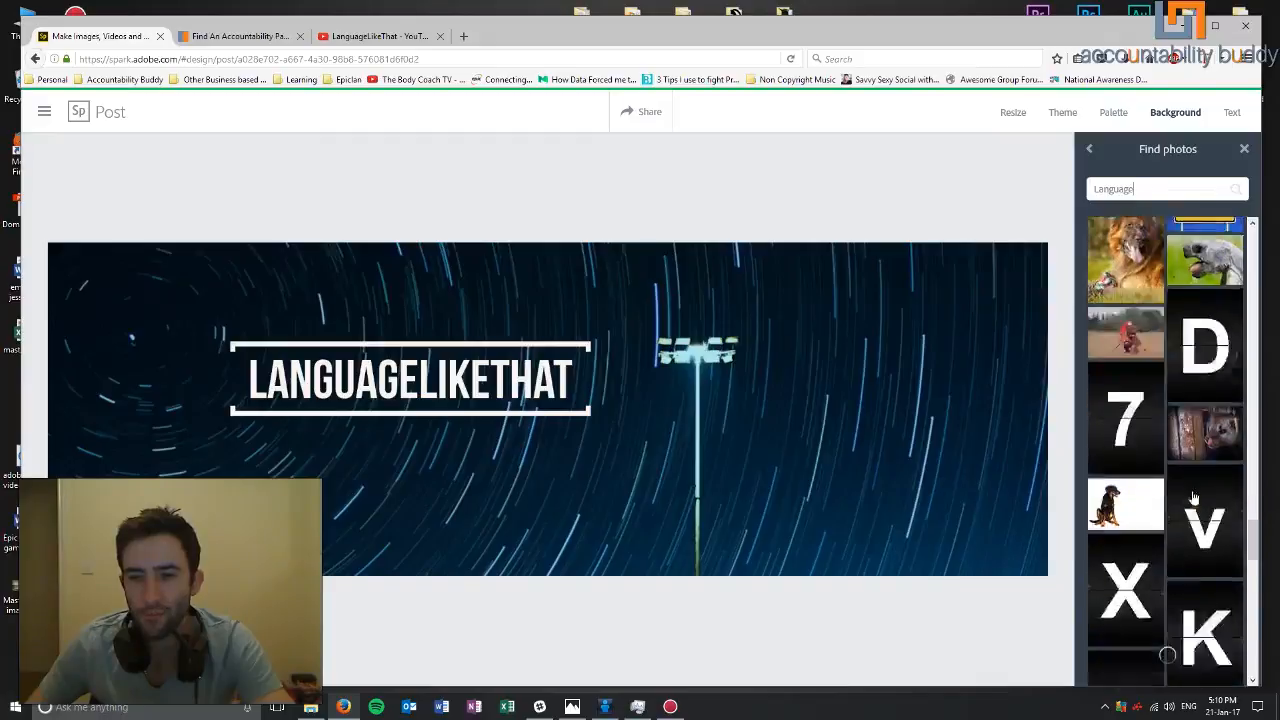
{"action": "scroll", "coordinate": [1193, 493], "scroll_direction": "down", "scroll_amount": 2}
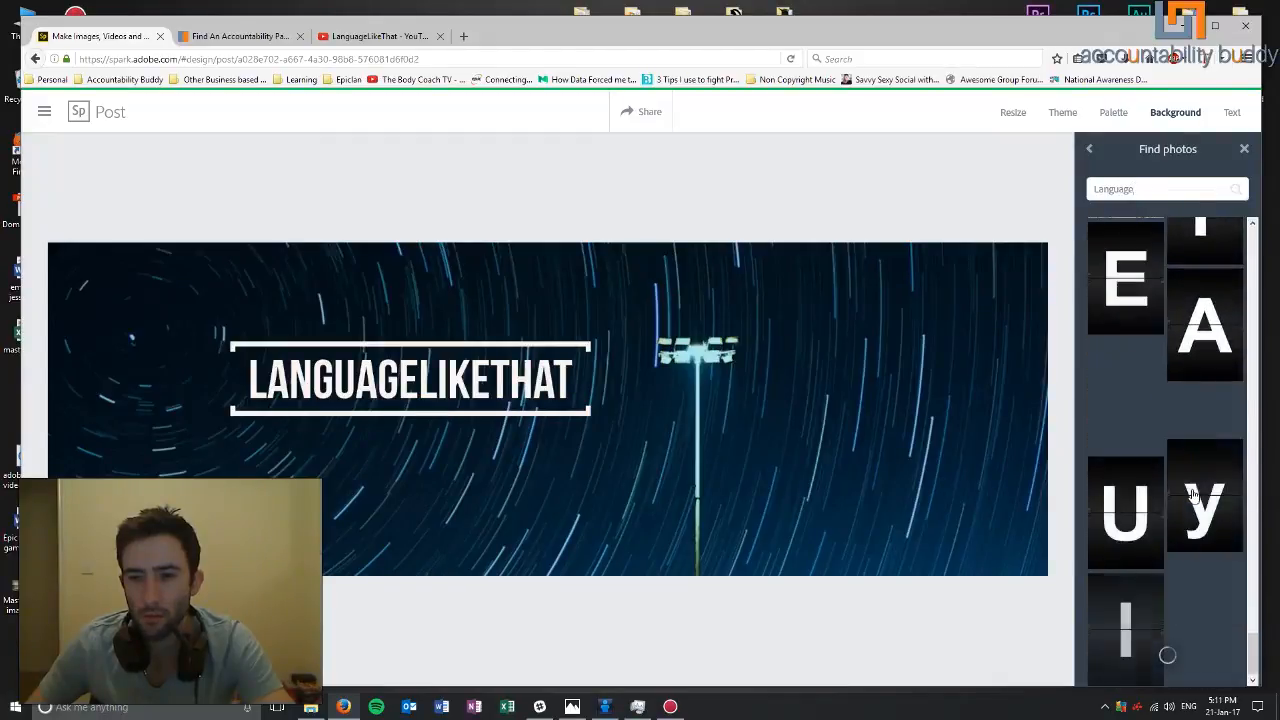
{"action": "scroll", "coordinate": [1193, 493], "scroll_direction": "up", "scroll_amount": 20}
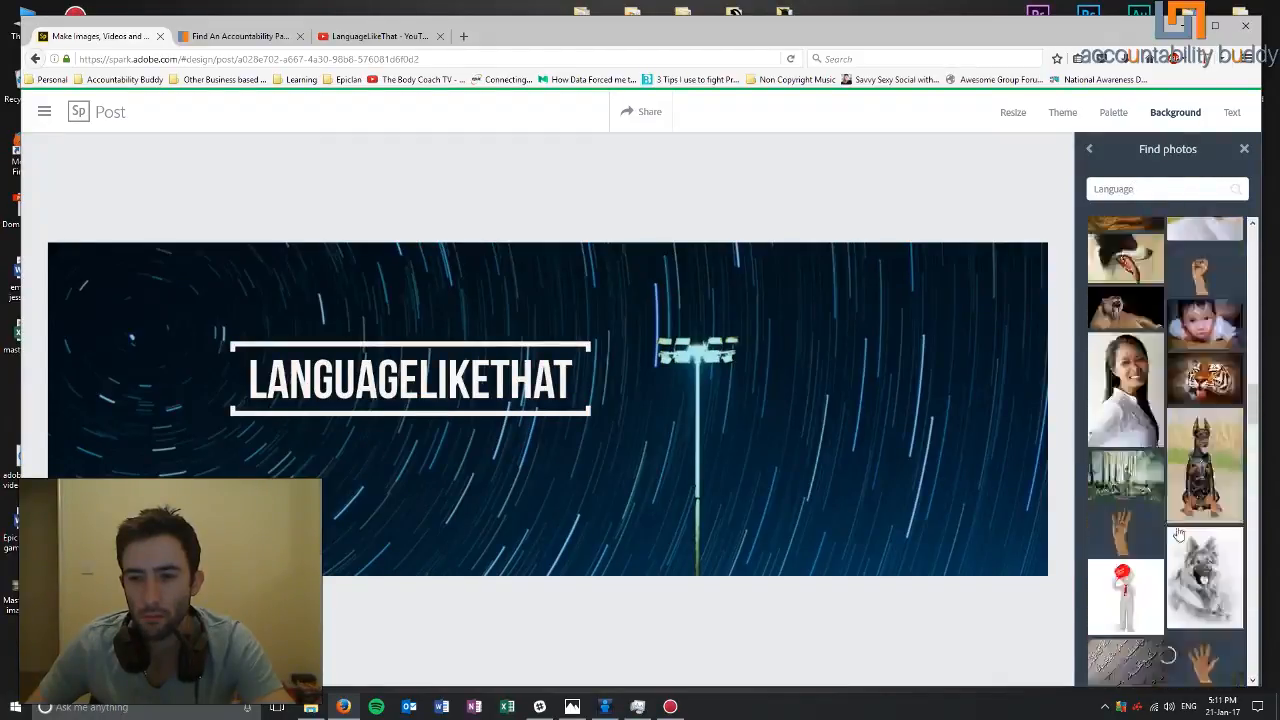
- Search the photos for "Japan" and try the industrial sunset silhouette and the painted umbrellas under a wooden roof as the background
{"action": "left_click_drag", "start_coordinate": [1140, 190], "coordinate": [1008, 189]}
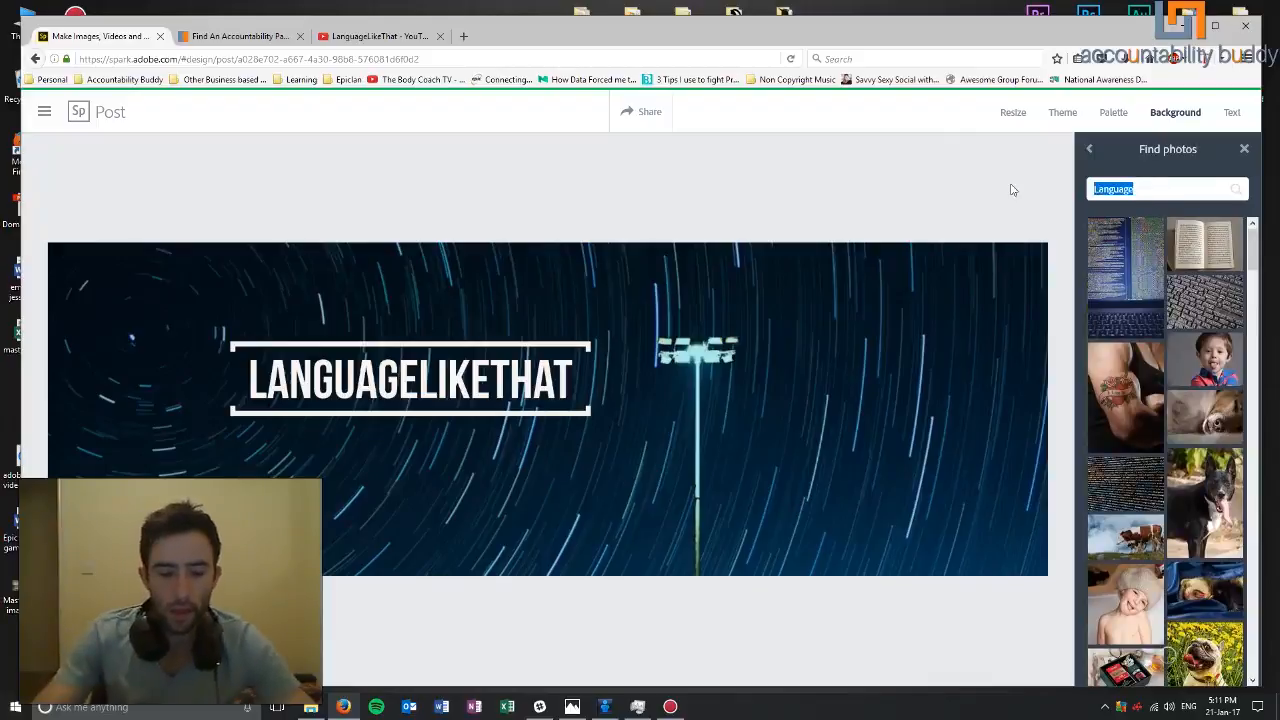
{"action": "type", "text": "Japan"}
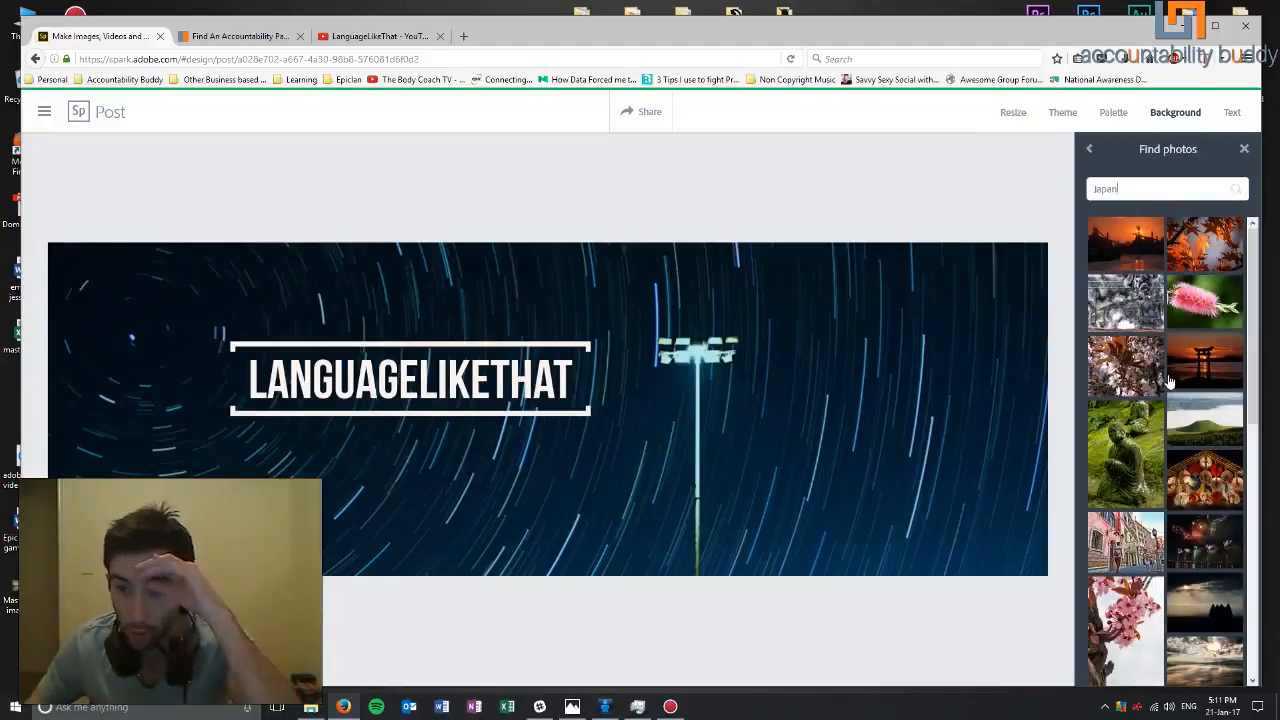
{"action": "left_click", "coordinate": [1120, 232]}
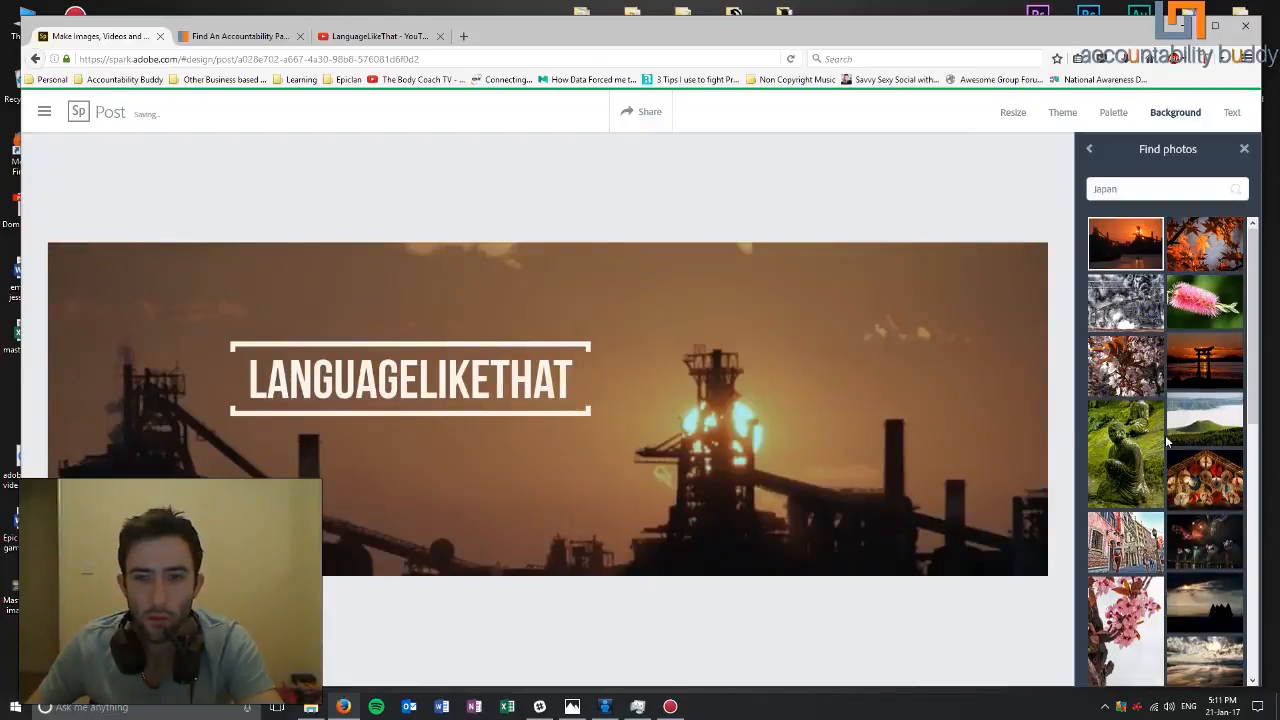
{"action": "scroll", "coordinate": [1165, 435], "scroll_direction": "down", "scroll_amount": 3}
{"action": "left_click", "coordinate": [1228, 316]}
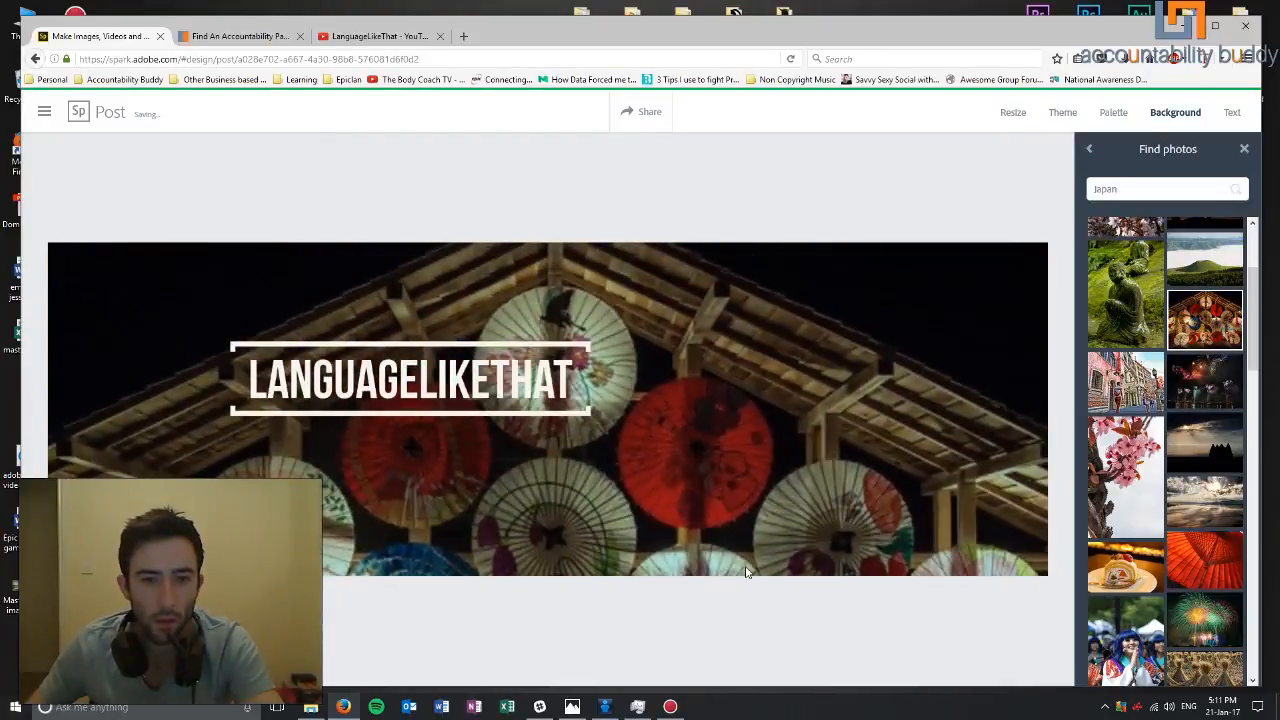
- Try the mossy stone statues photo shifted slightly upward, and settle on the red pagoda with snow-capped mountain as the banner background
{"action": "scroll", "coordinate": [1152, 522], "scroll_direction": "down", "scroll_amount": 10}
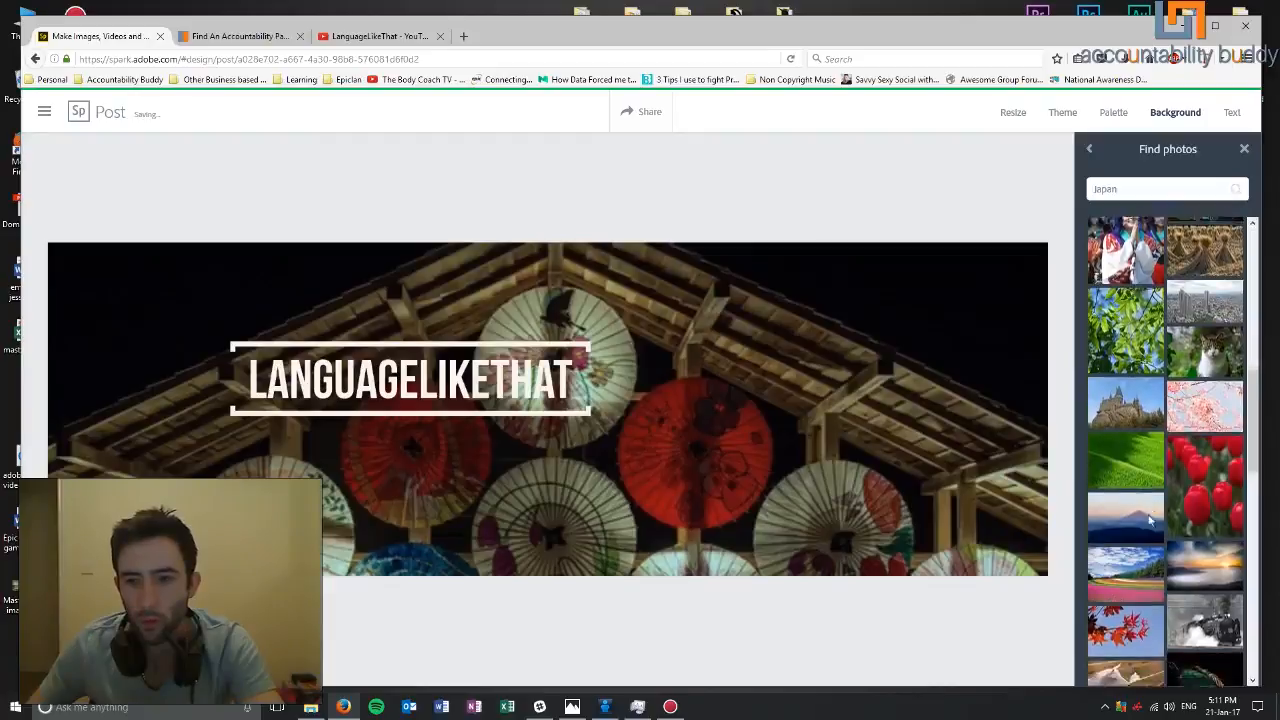
{"action": "scroll", "coordinate": [1152, 522], "scroll_direction": "down", "scroll_amount": 8}
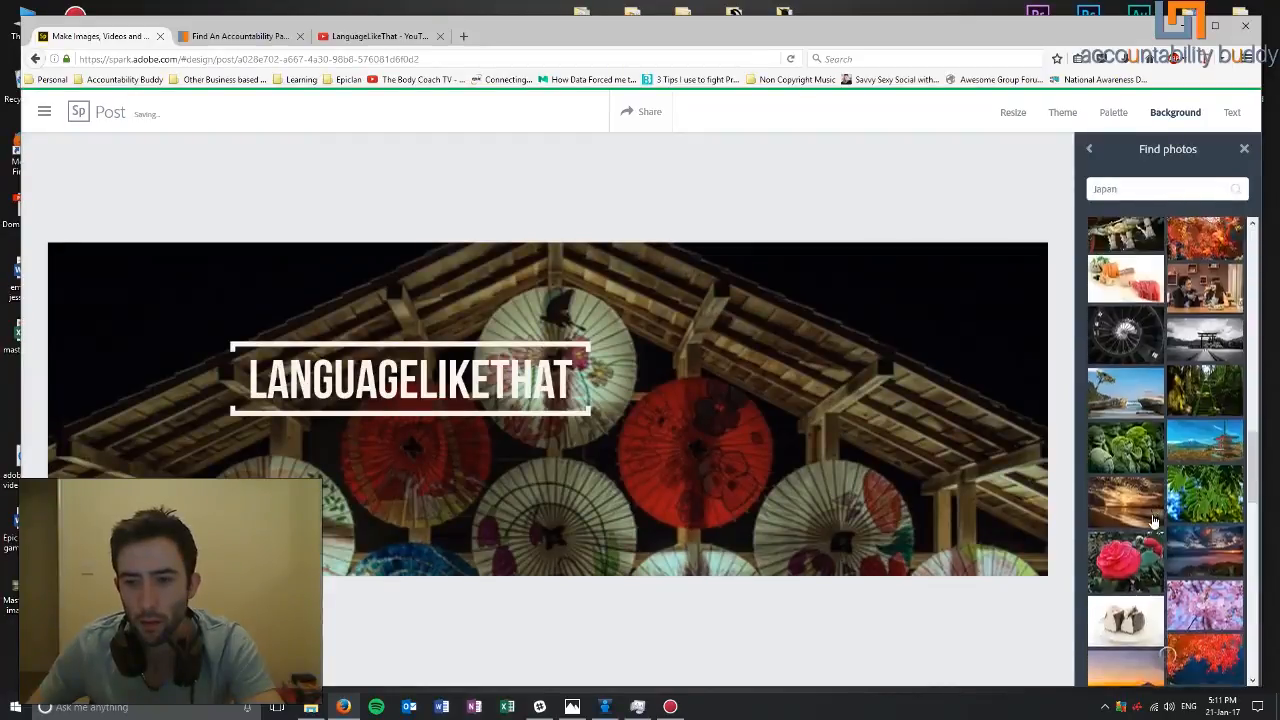
{"action": "scroll", "coordinate": [1153, 520], "scroll_direction": "down", "scroll_amount": 2}
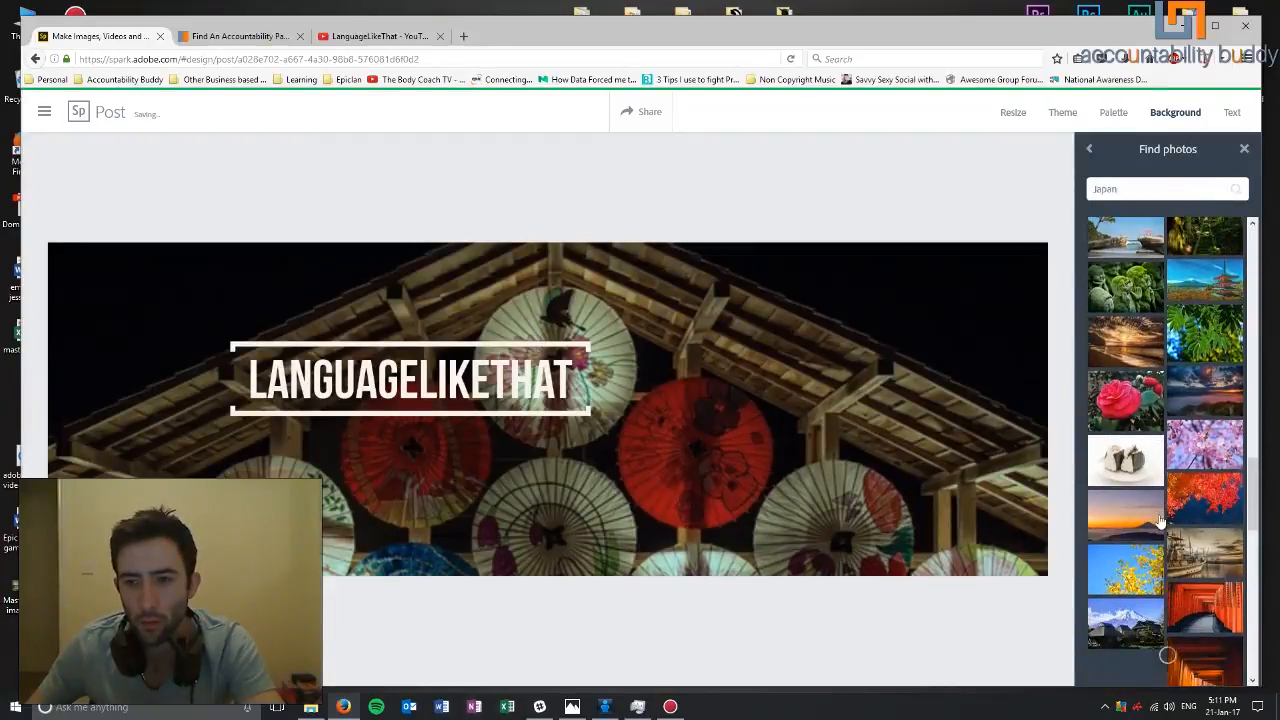
{"action": "left_click", "coordinate": [1127, 285]}
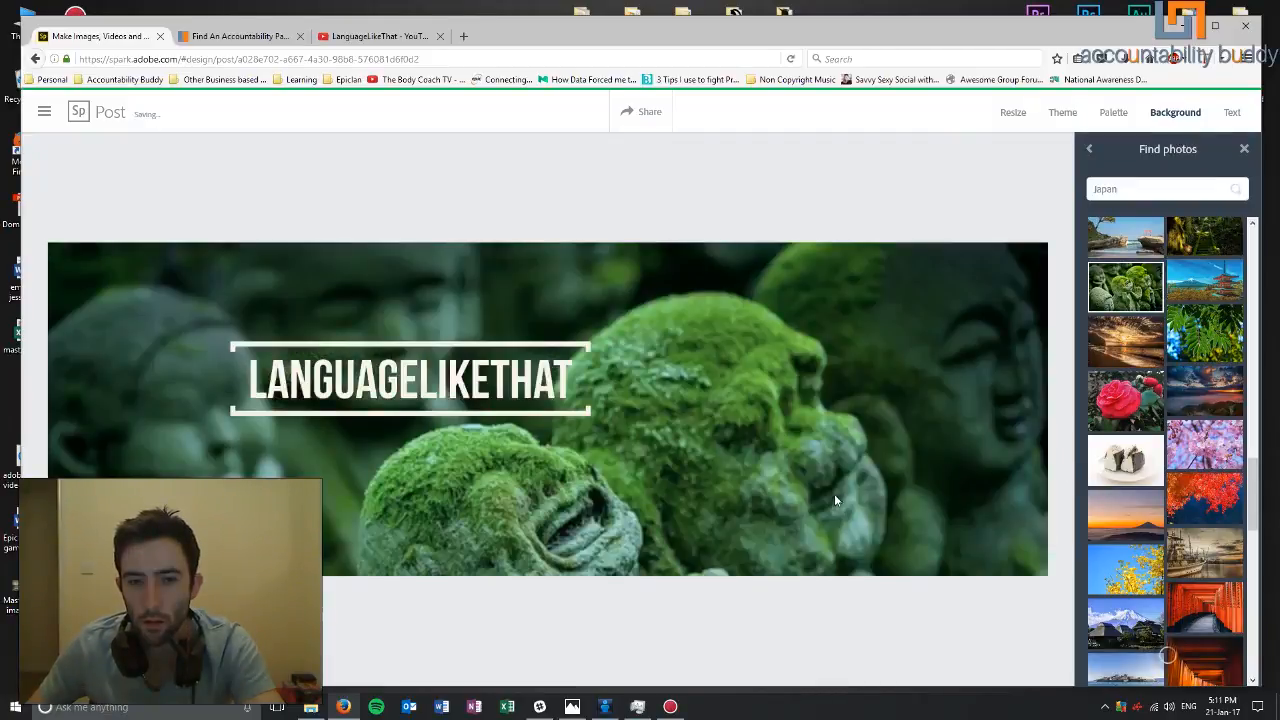
{"action": "mouse_move", "coordinate": [770, 499]}
{"action": "left_mouse_down"}
{"action": "mouse_move", "coordinate": [763, 424]}
{"action": "mouse_move", "coordinate": [781, 482]}
{"action": "left_mouse_up"}
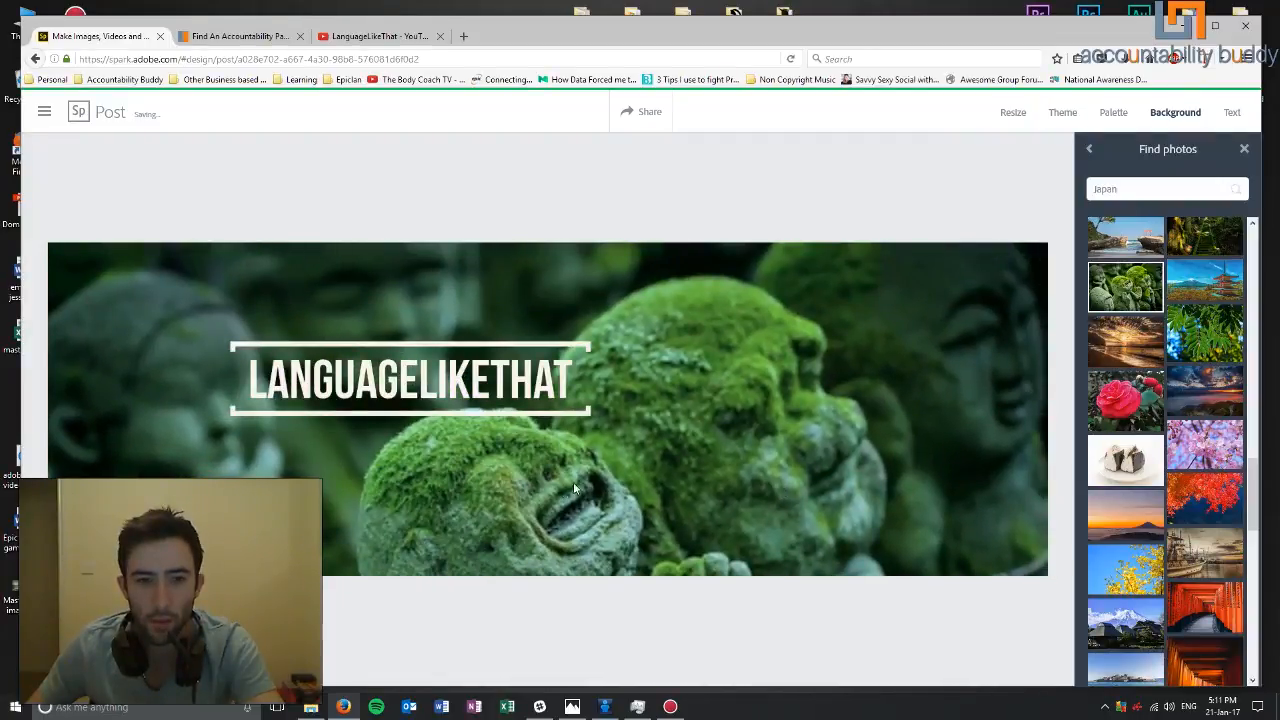
{"action": "left_click", "coordinate": [1222, 285]}
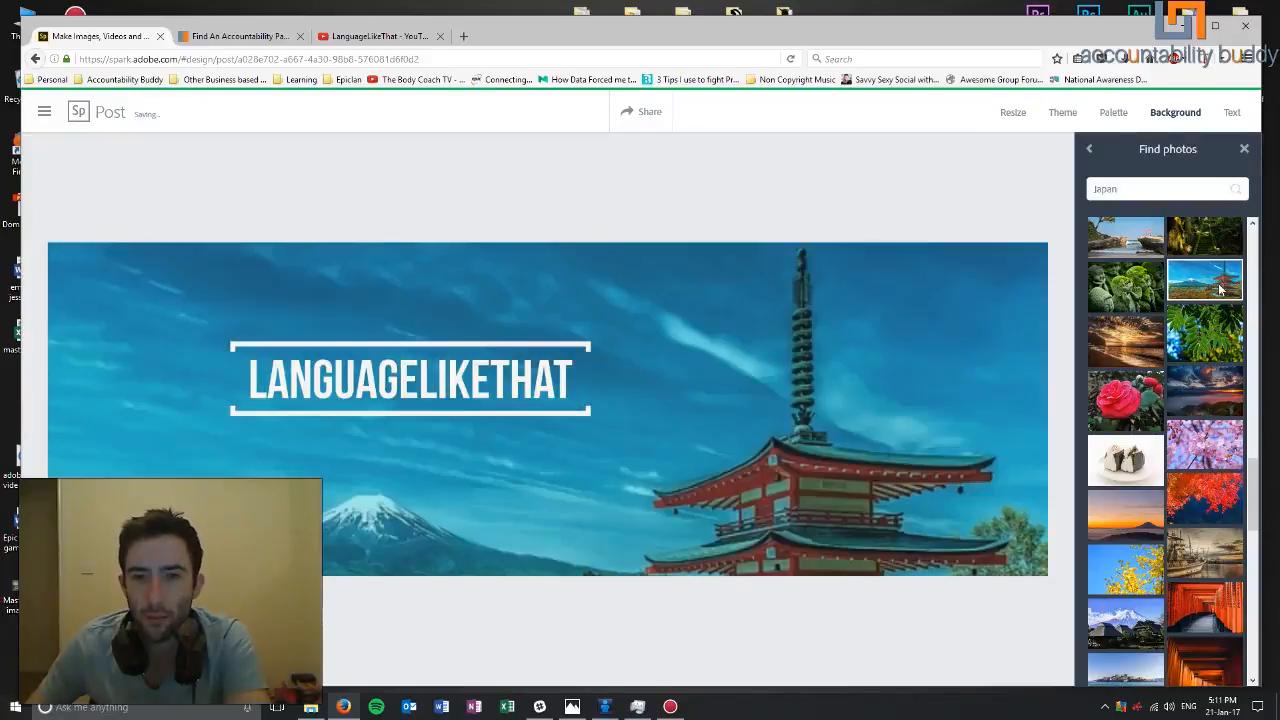
{"action": "right_click", "coordinate": [1219, 289]}
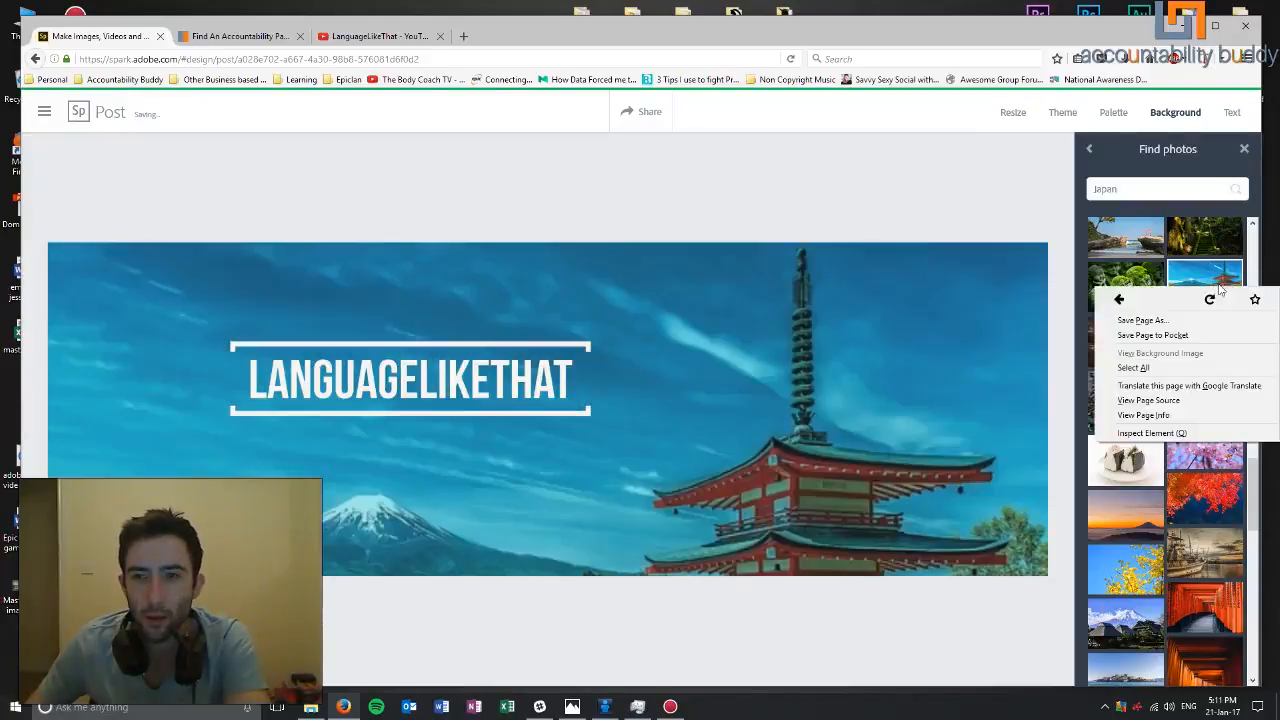
{"action": "left_click", "coordinate": [1193, 281]}
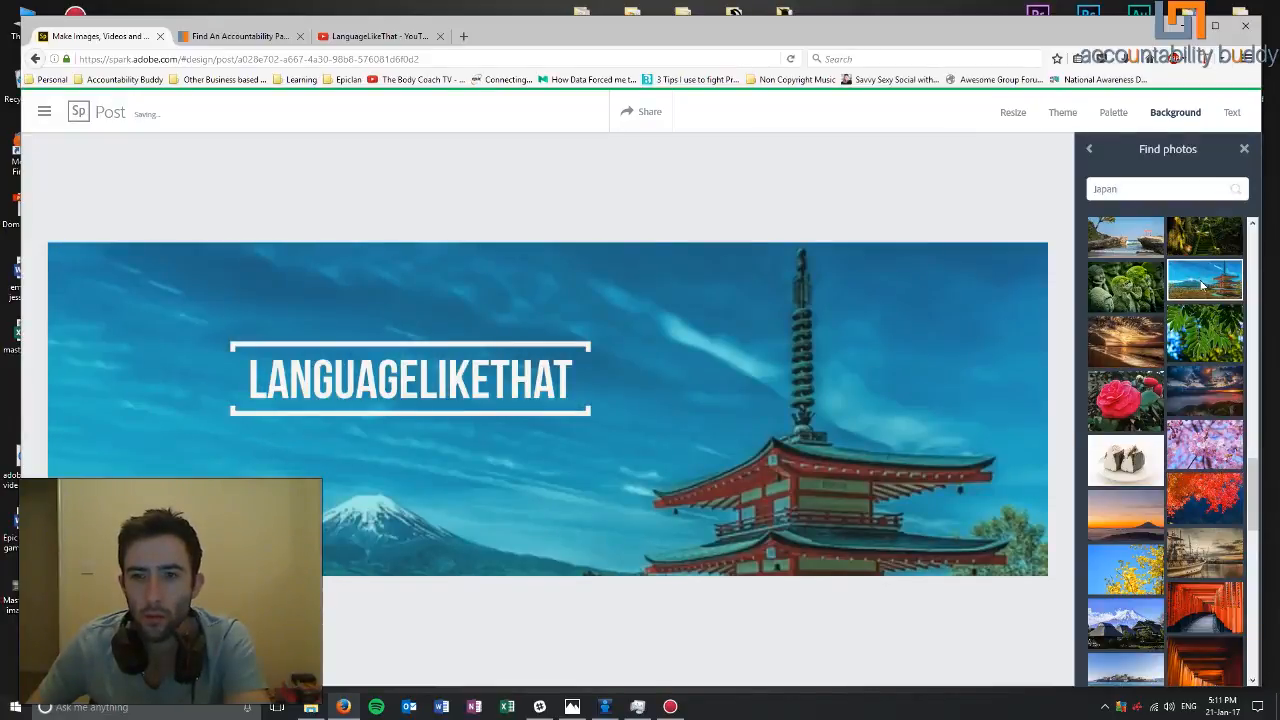
{"action": "scroll", "coordinate": [1203, 286], "scroll_direction": "down", "scroll_amount": 5}
{"action": "scroll", "coordinate": [1093, 318], "scroll_direction": "up", "scroll_amount": 6}
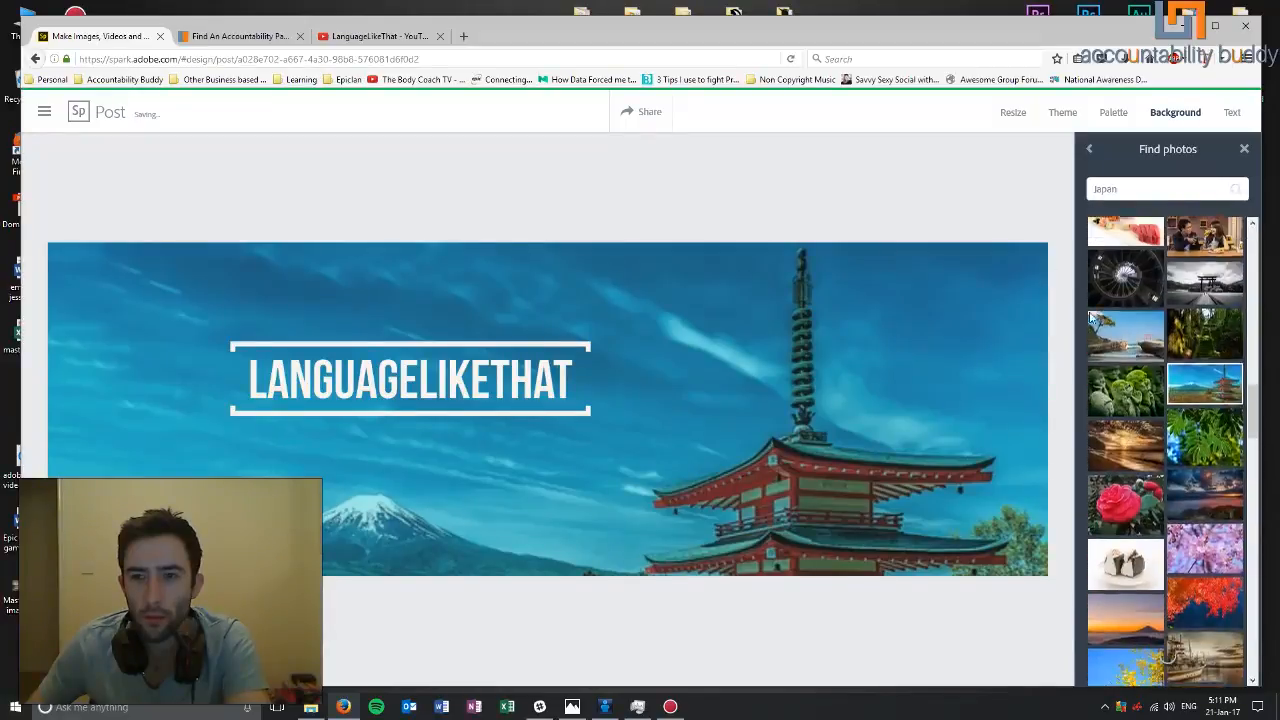
{"action": "left_click", "coordinate": [1089, 149]}
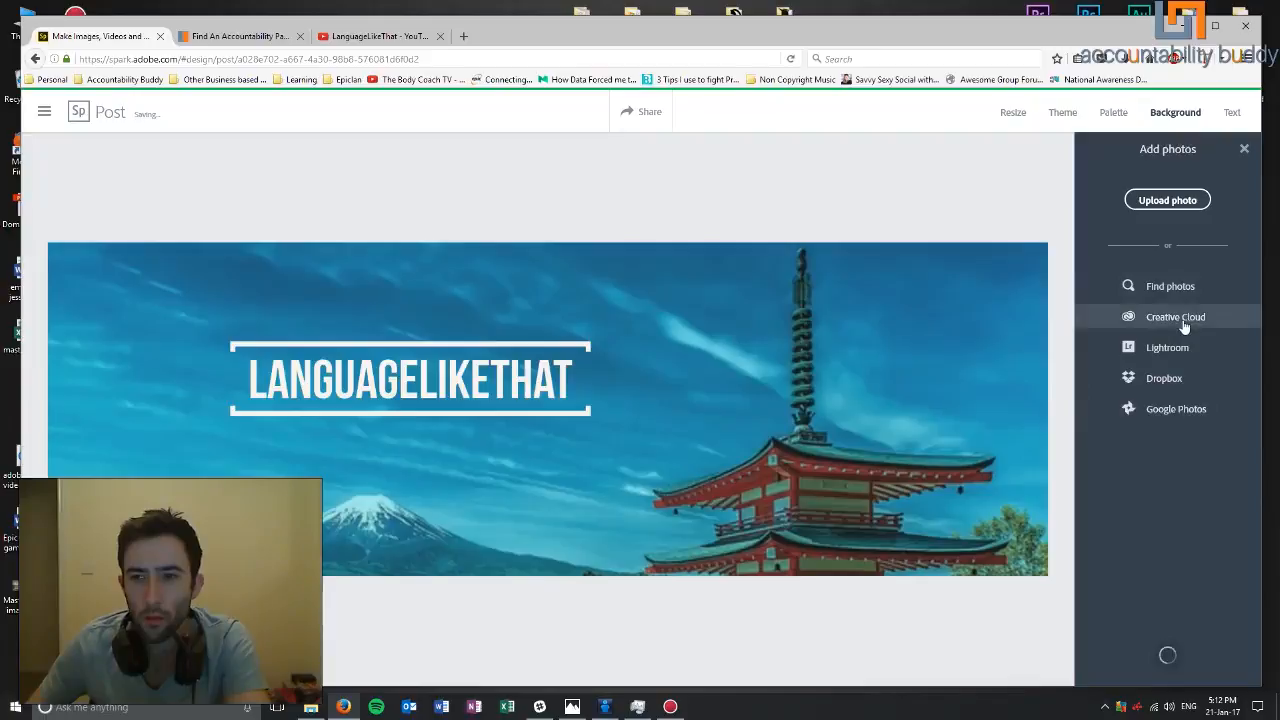
{"action": "left_click", "coordinate": [1163, 286]}
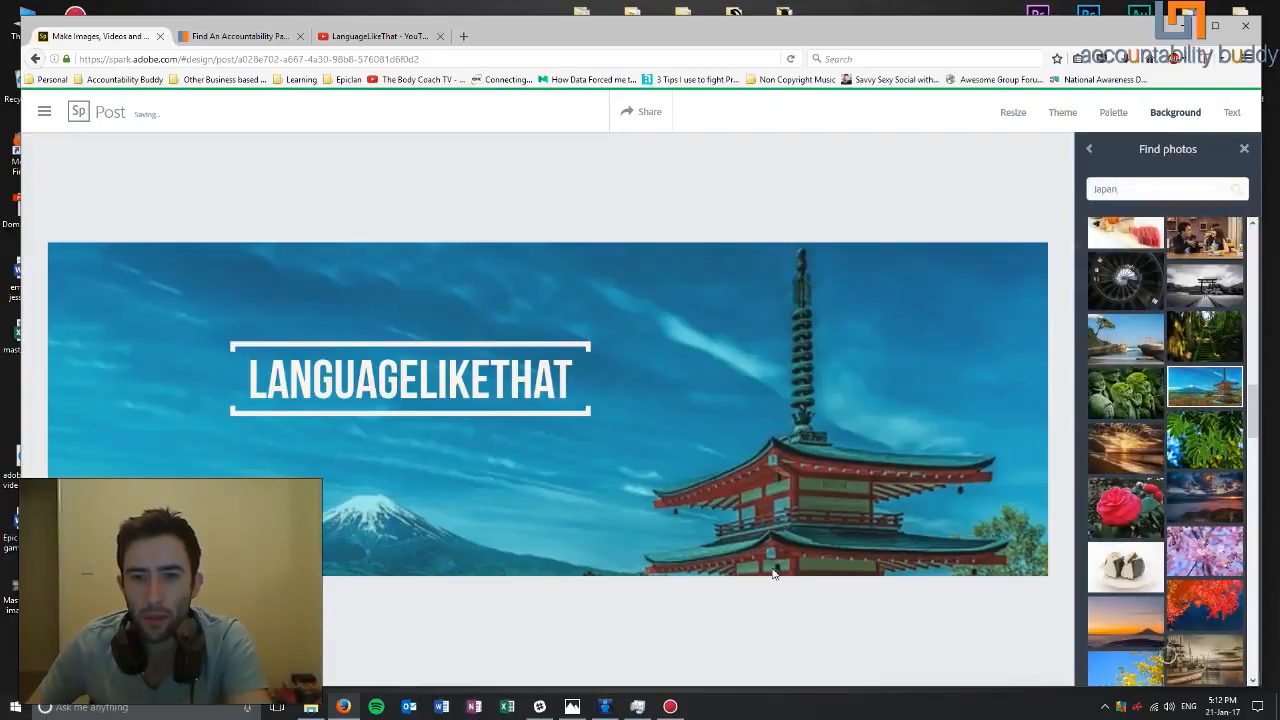
- Reposition the background photo upward so the banner frames the snow-capped mountain and the lower tiers of the pagoda
{"action": "left_click_drag", "start_coordinate": [772, 572], "coordinate": [817, 512]}
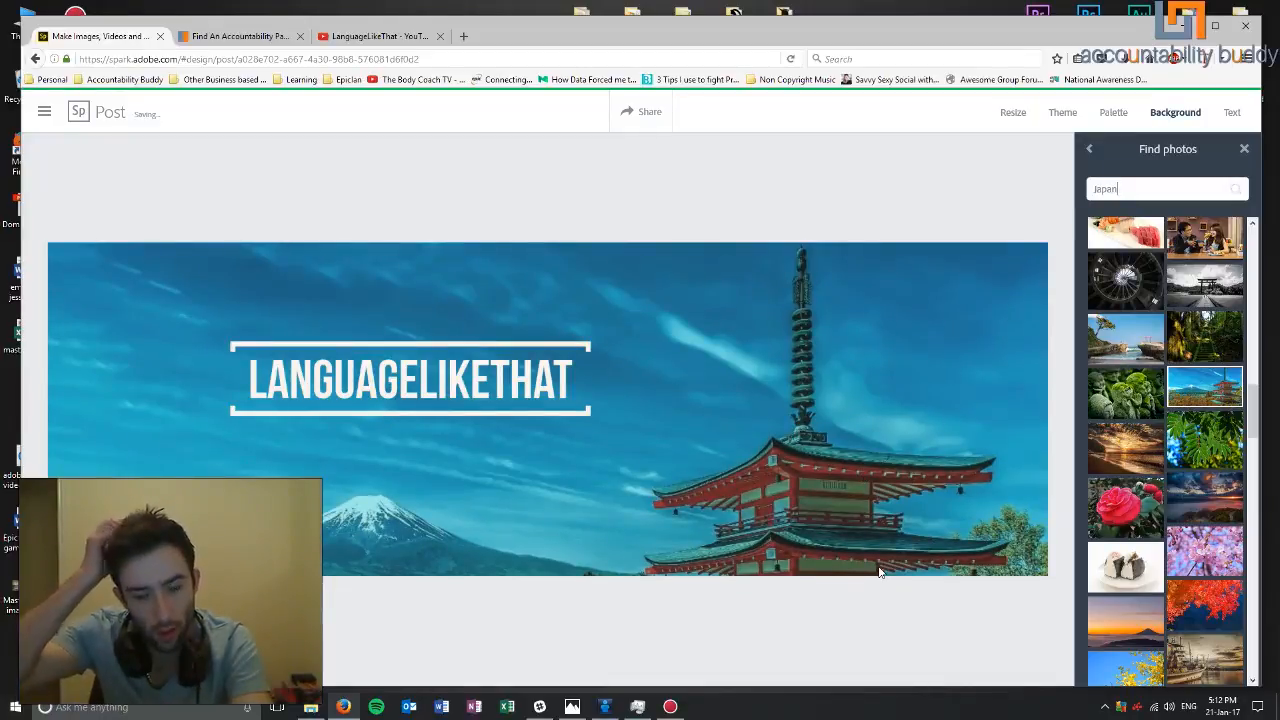
{"action": "left_click_drag", "start_coordinate": [880, 572], "coordinate": [816, 360]}
{"action": "left_click_drag", "start_coordinate": [851, 434], "coordinate": [873, 509]}
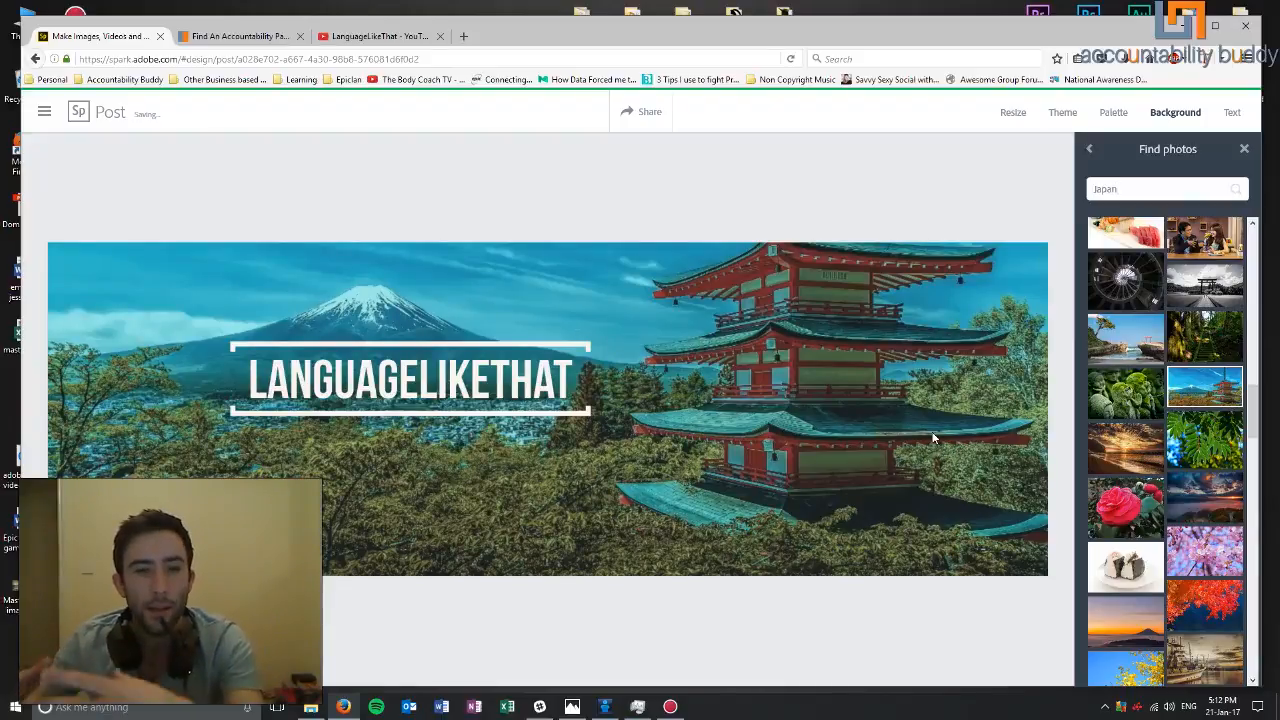
{"action": "left_click_drag", "start_coordinate": [932, 437], "coordinate": [898, 348]}
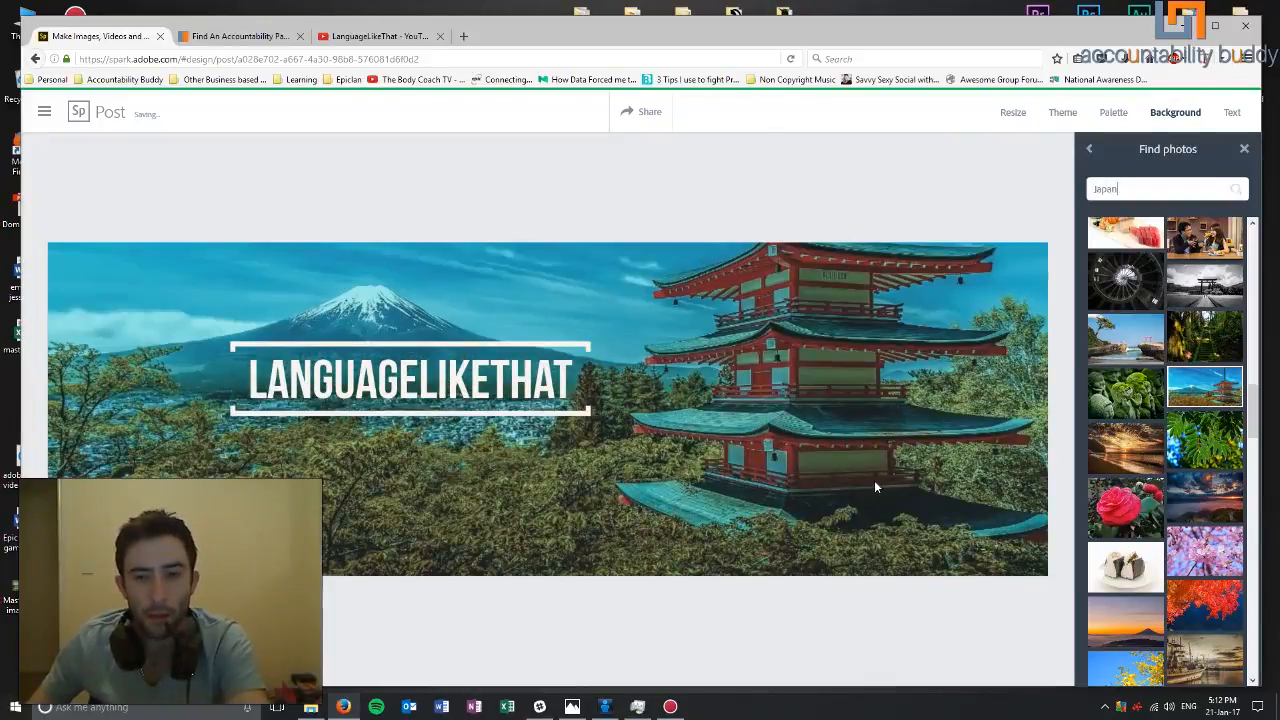
- Apply the suggested red, black and green palette and shuffle it to light green title text with black border lines
{"action": "left_click", "coordinate": [1116, 112]}
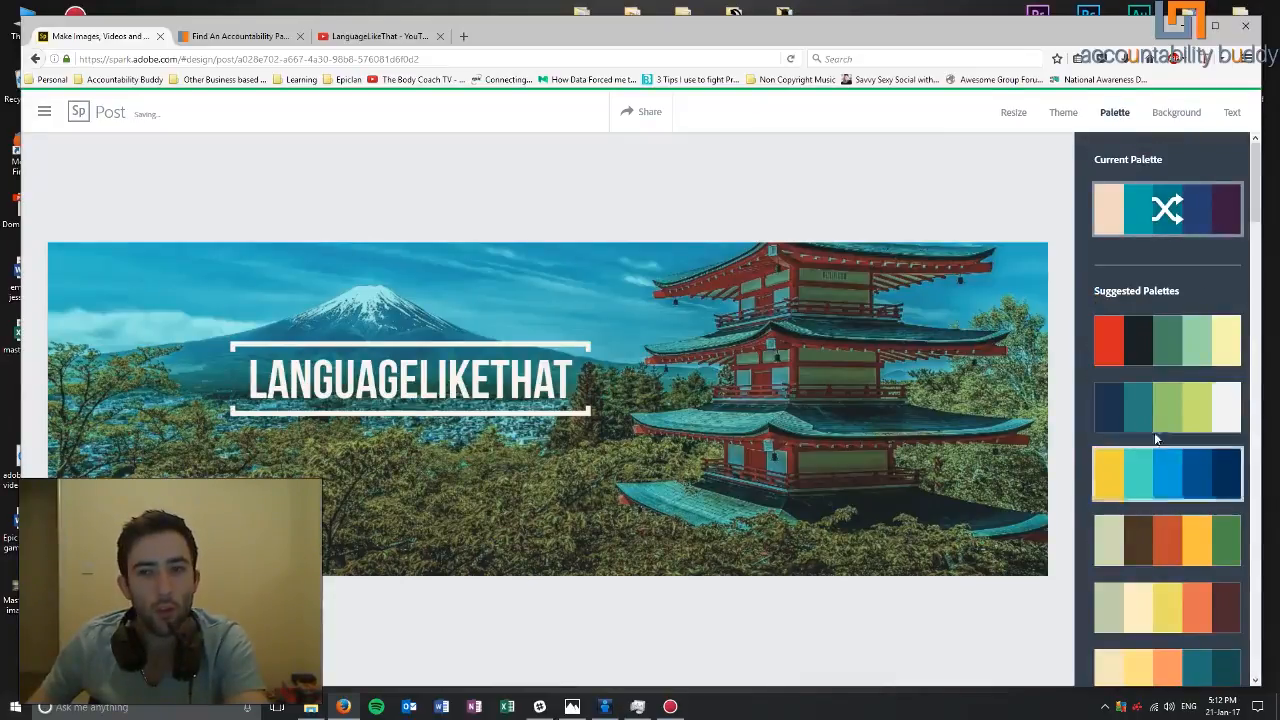
{"action": "left_click", "coordinate": [1132, 349]}
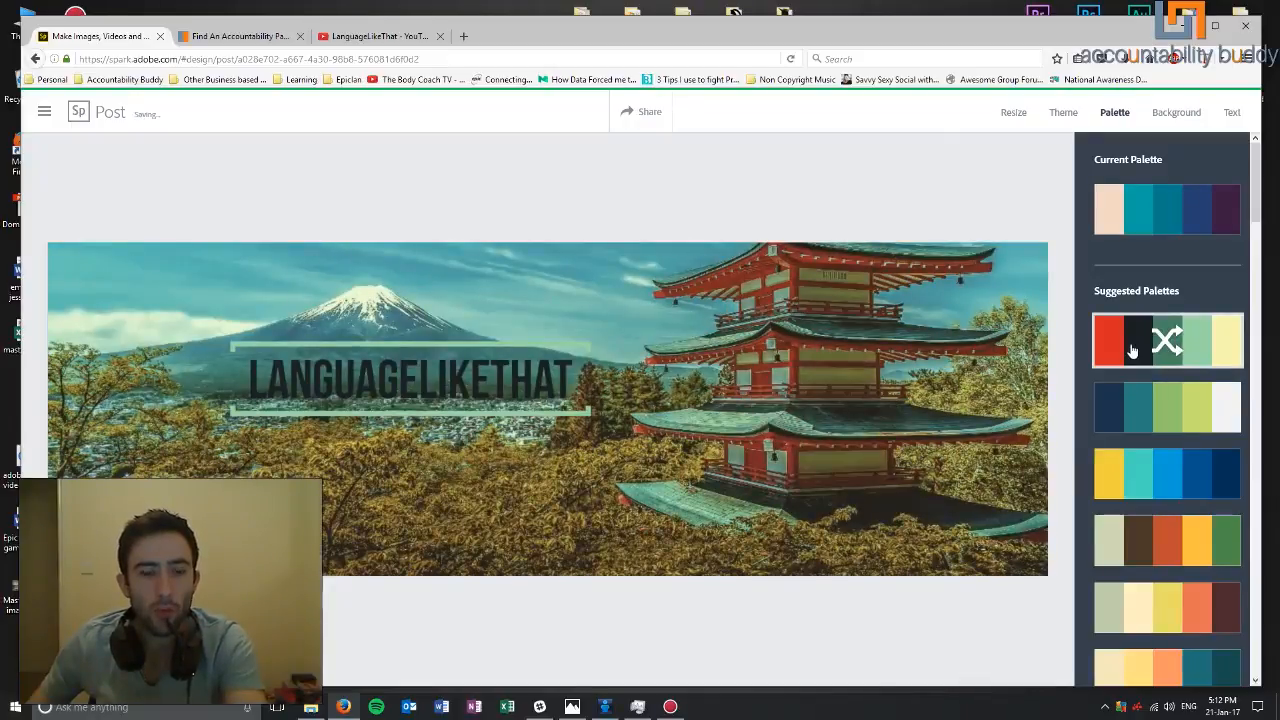
{"action": "left_click", "coordinate": [1132, 349]}
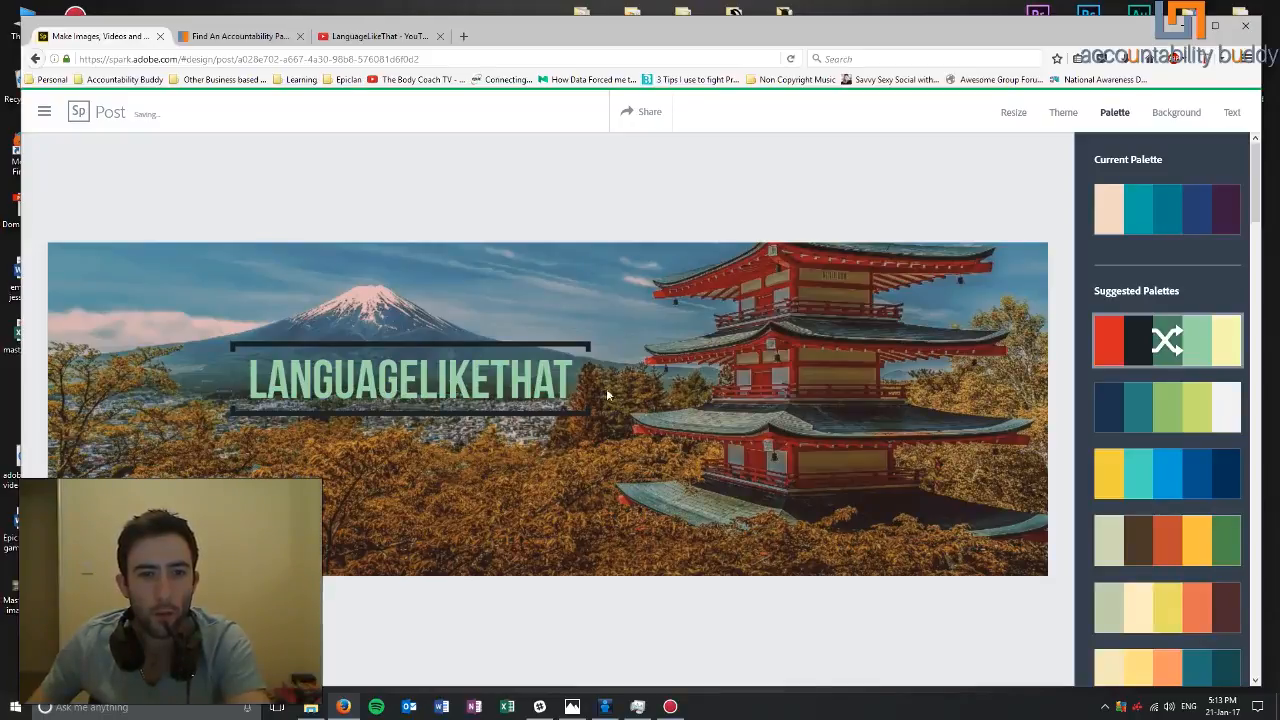
- Move the LANGUAGELIKETHAT title to the lower-left corner of the banner and deselect it
{"action": "left_click", "coordinate": [500, 385]}
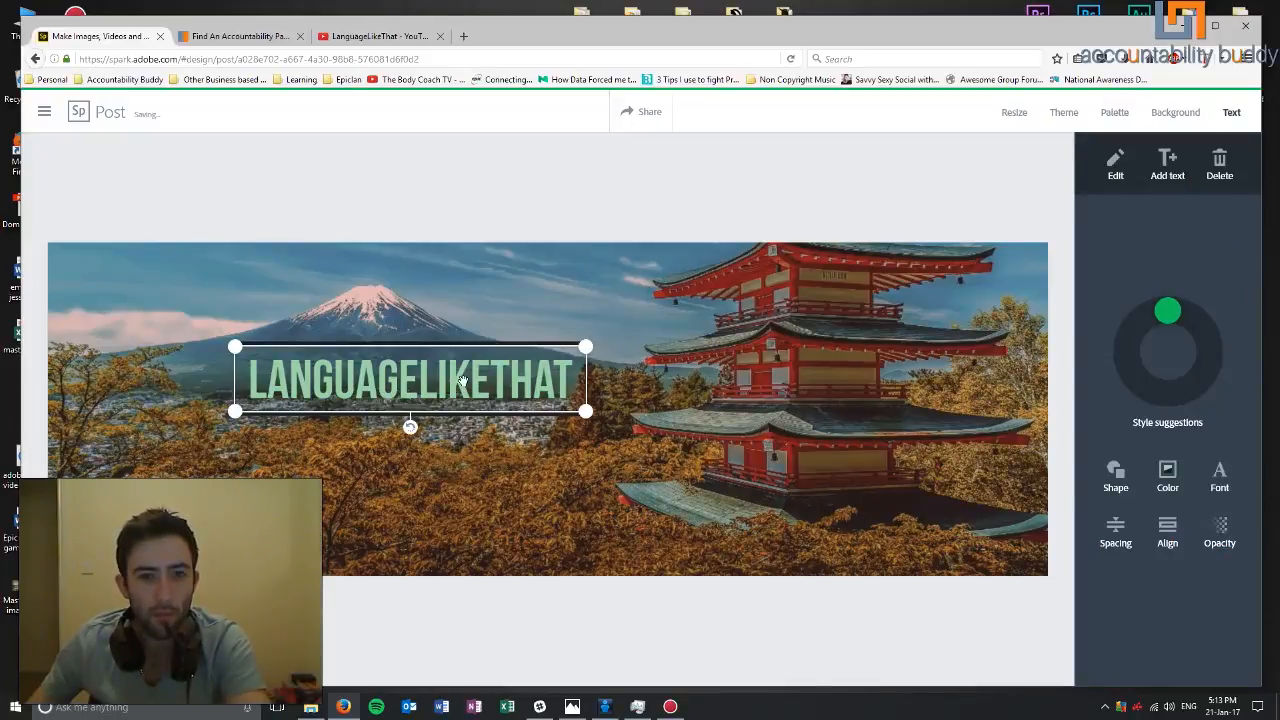
{"action": "left_click_drag", "start_coordinate": [463, 380], "coordinate": [309, 529]}
{"action": "left_click", "coordinate": [476, 614]}
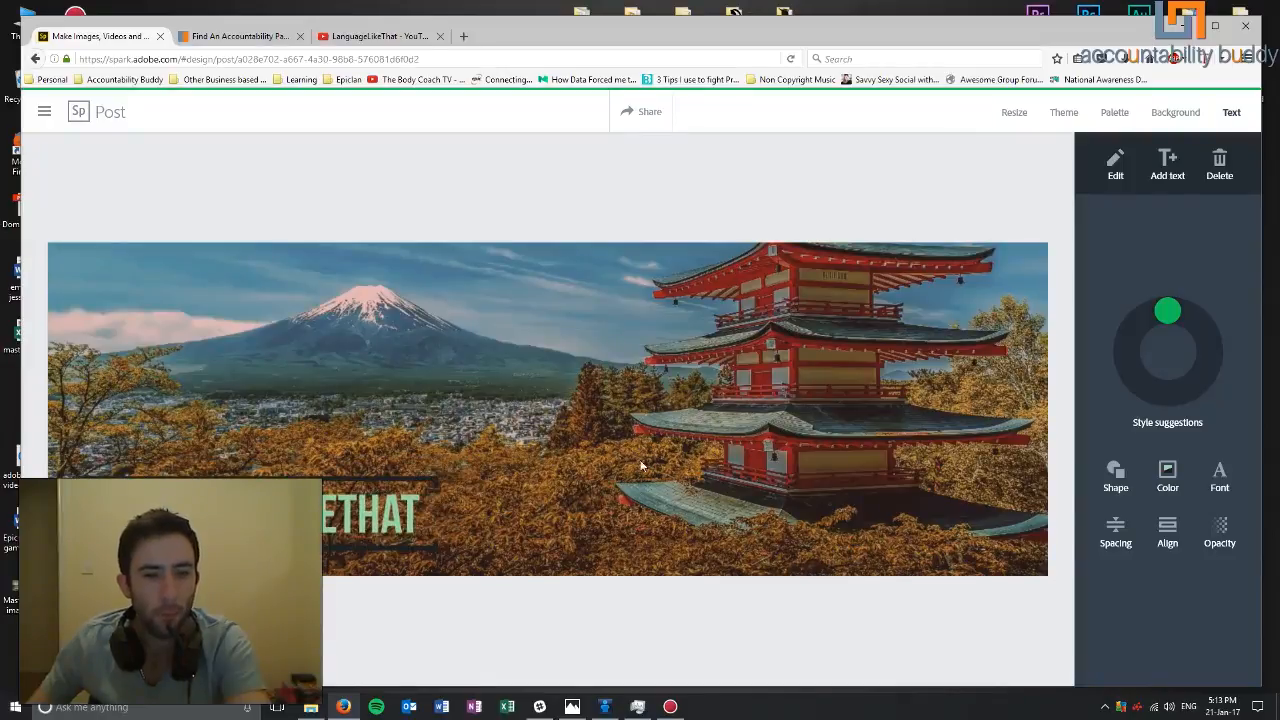
- Try enlarging the background photo to maximum scale and rotating it, and return it to minimum scale and level
{"action": "left_click", "coordinate": [1178, 113]}
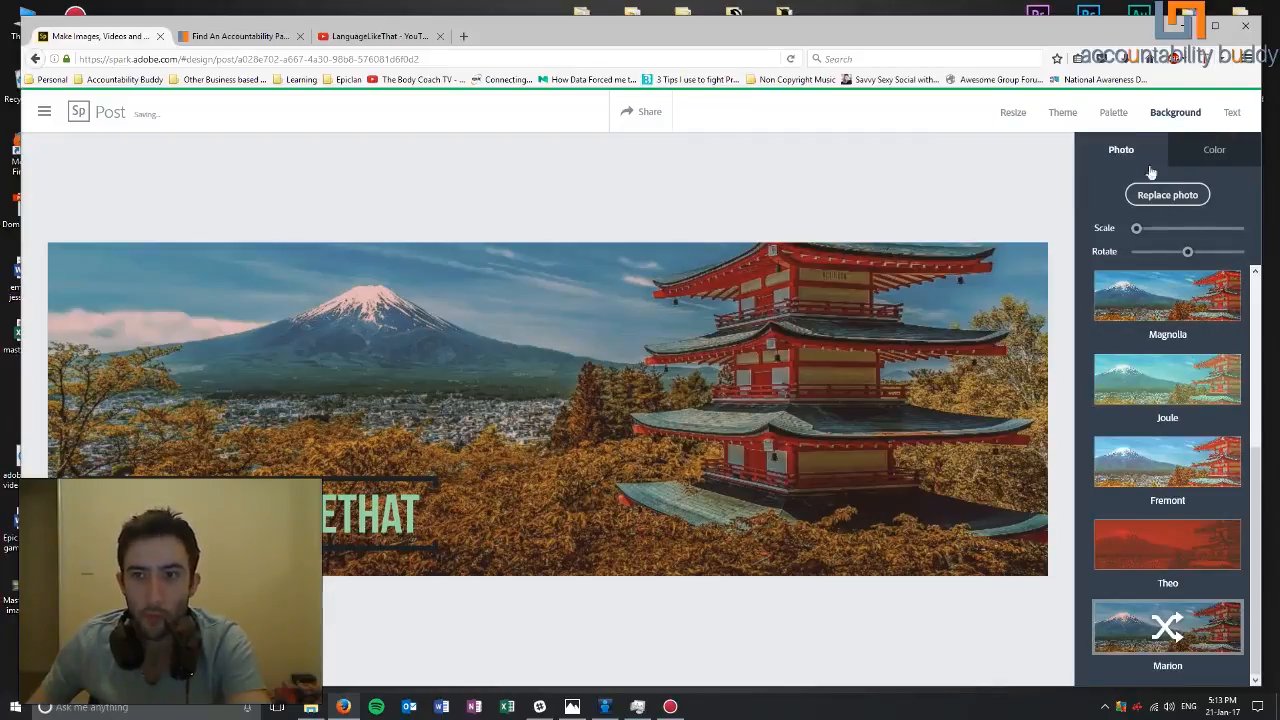
{"action": "left_click_drag", "start_coordinate": [1152, 231], "coordinate": [1266, 230]}
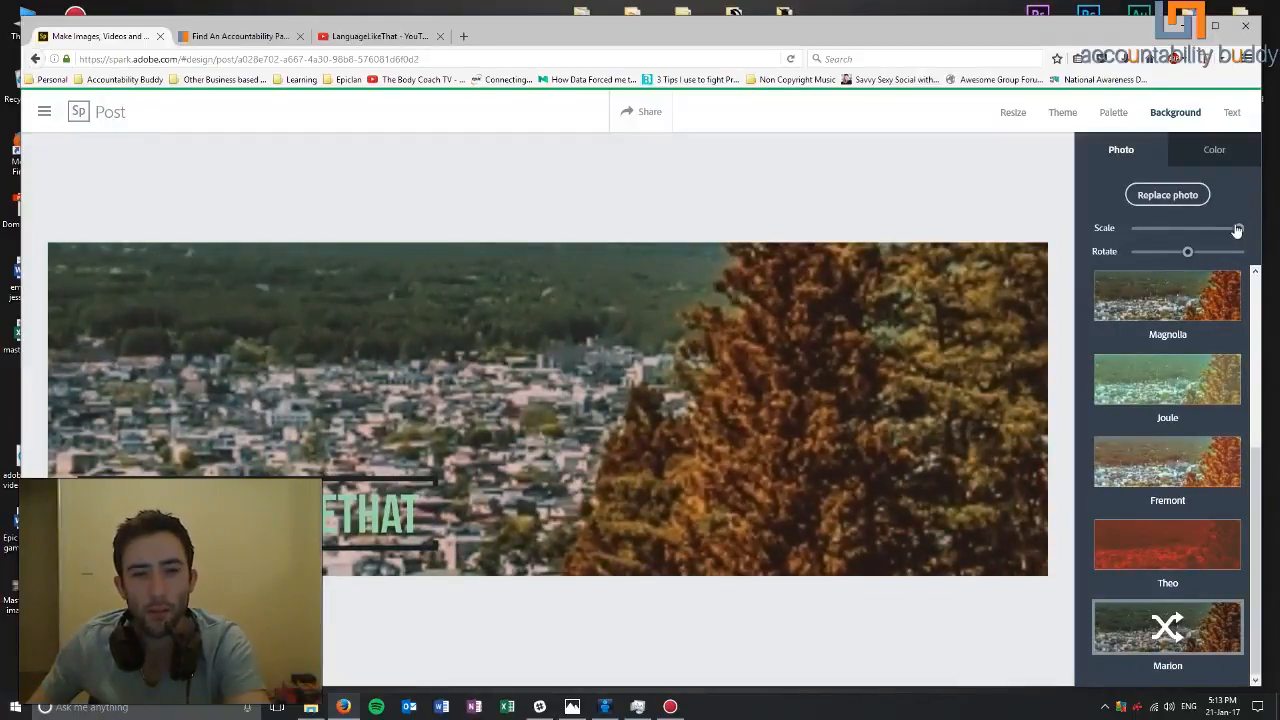
{"action": "left_click_drag", "start_coordinate": [1238, 230], "coordinate": [1136, 229]}
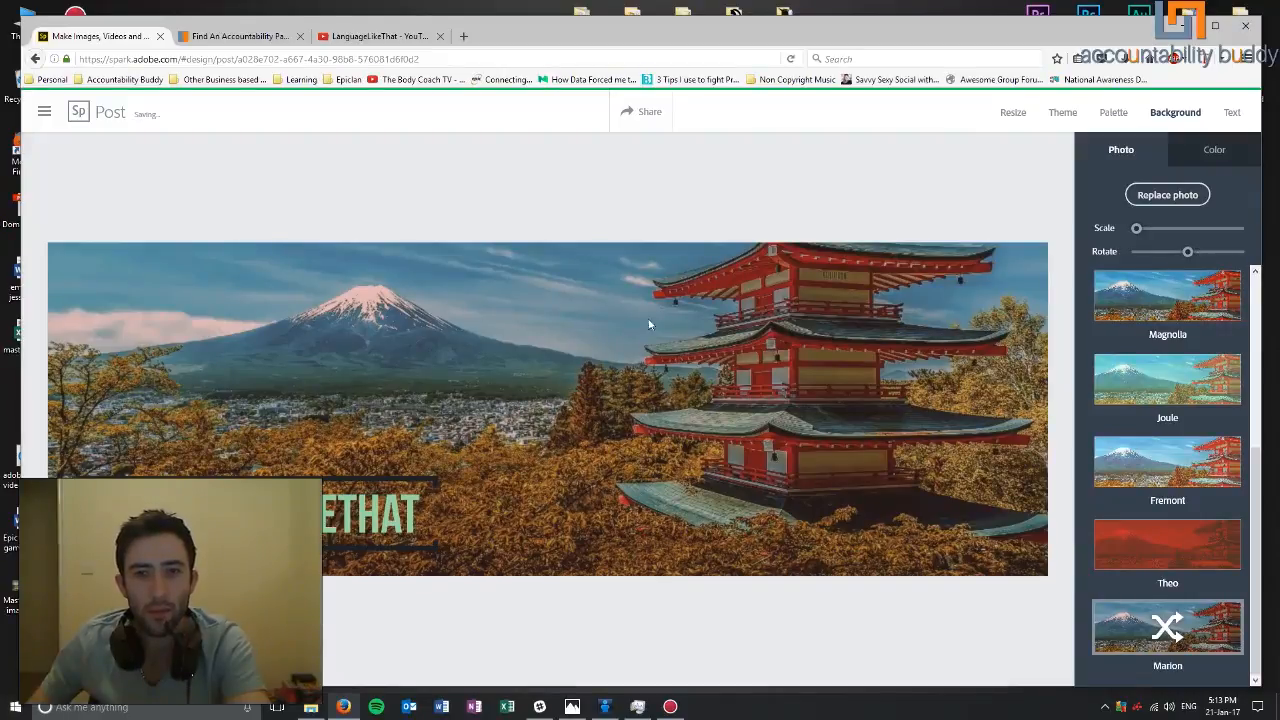
{"action": "left_click_drag", "start_coordinate": [1201, 256], "coordinate": [1063, 251]}
{"action": "left_click_drag", "start_coordinate": [1146, 262], "coordinate": [1187, 252]}
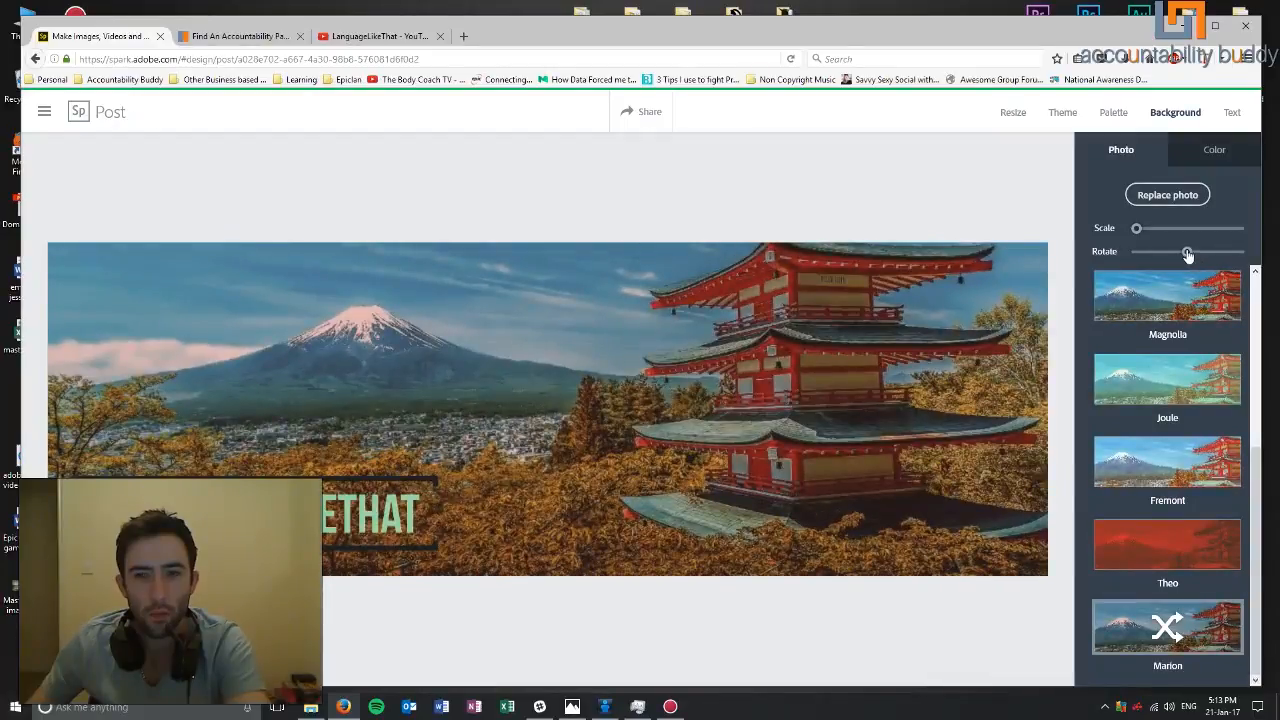
{"action": "left_click_drag", "start_coordinate": [1192, 255], "coordinate": [1187, 252]}
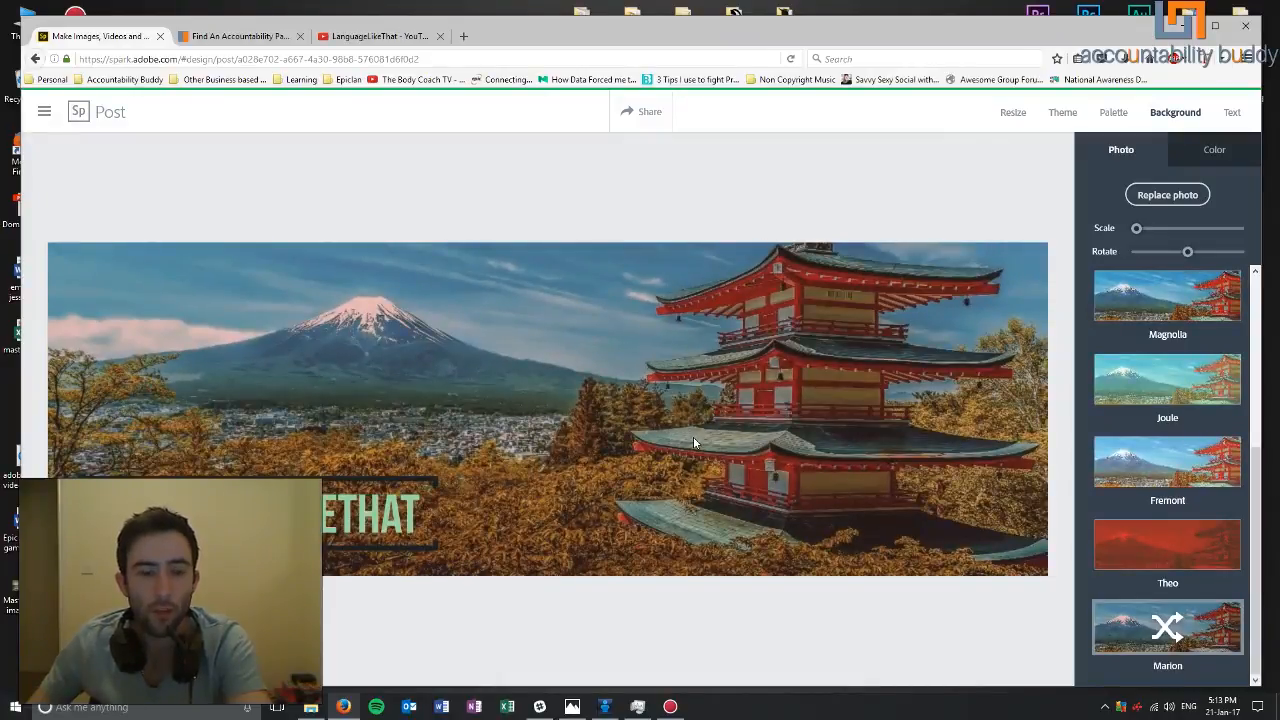
- Apply the Montlake filter to the background photo and cycle through its variations to the moderately darkened one
{"action": "scroll", "coordinate": [1160, 628], "scroll_direction": "up", "scroll_amount": 3}
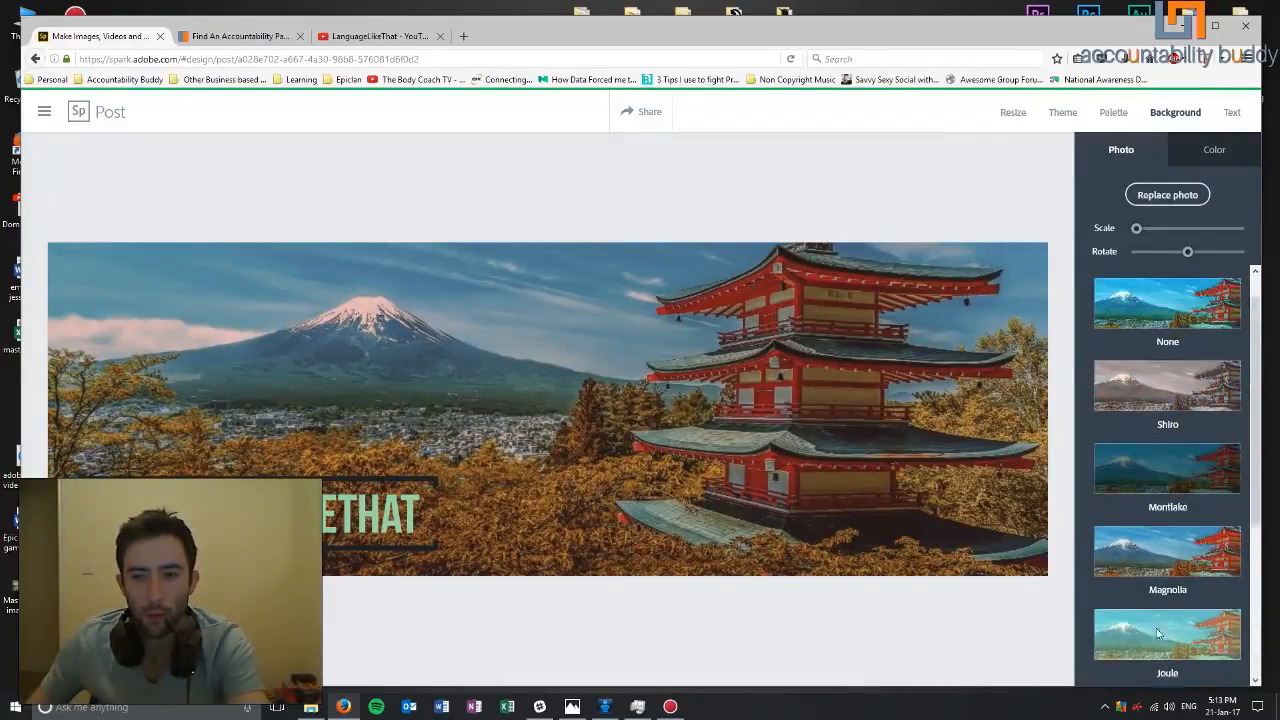
{"action": "left_click", "coordinate": [1172, 500]}
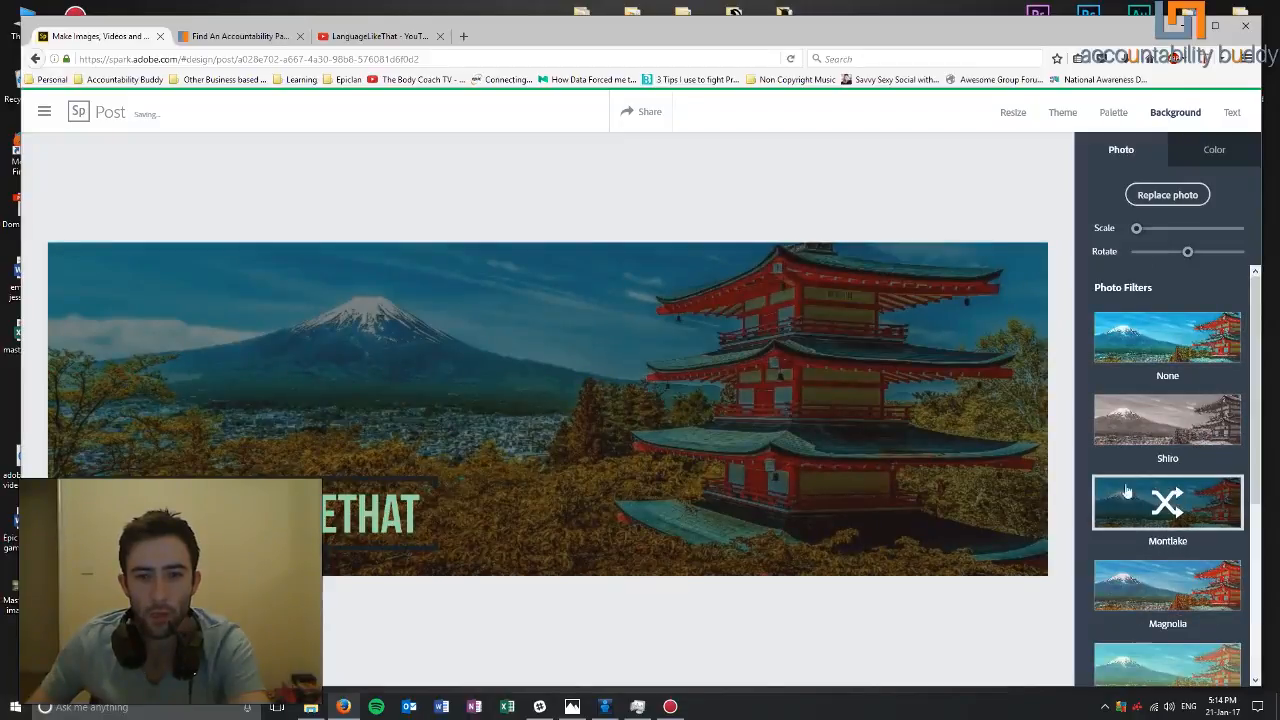
{"action": "left_click", "coordinate": [1167, 502]}
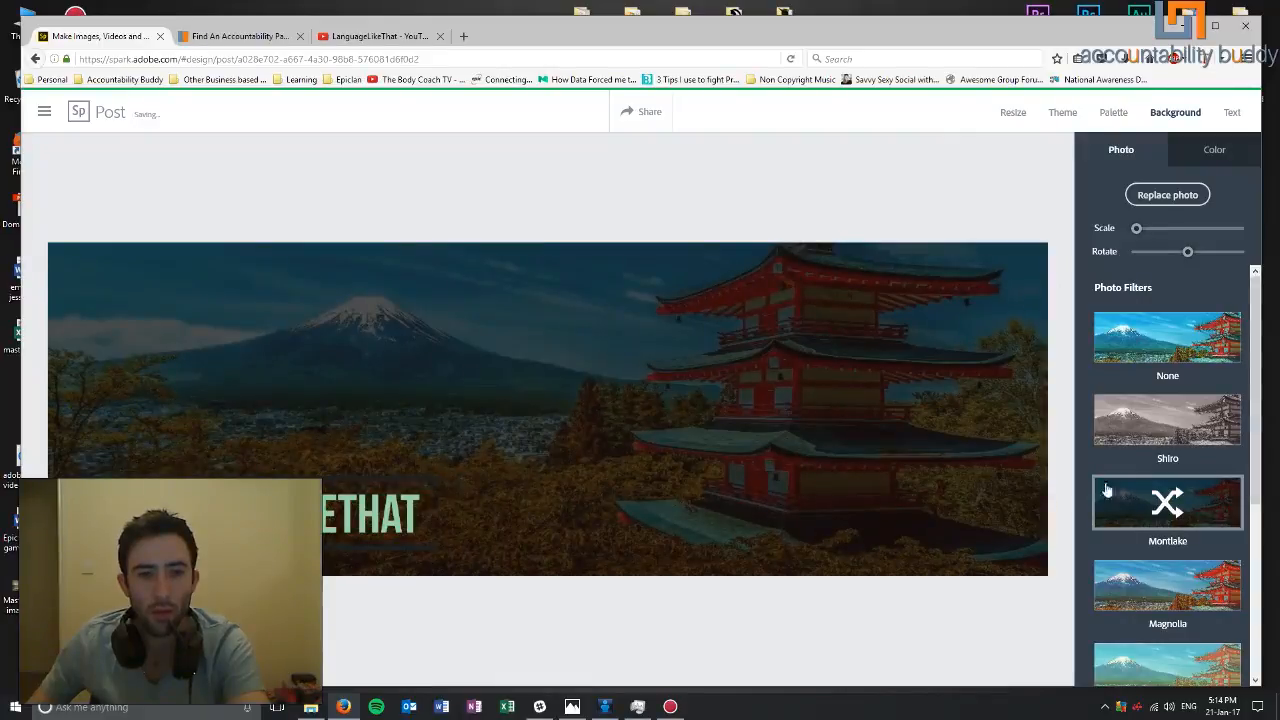
{"action": "left_click", "coordinate": [1195, 515]}
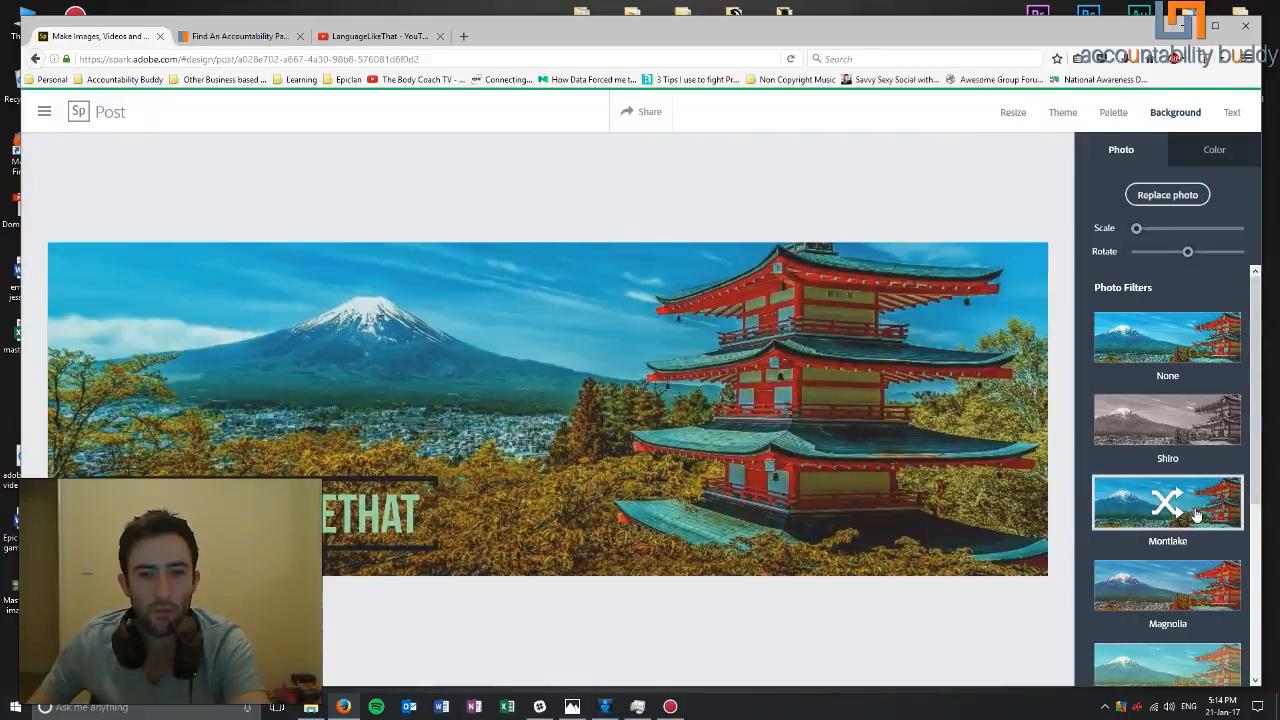
{"action": "left_click", "coordinate": [1195, 513]}
{"action": "left_click", "coordinate": [1195, 513]}
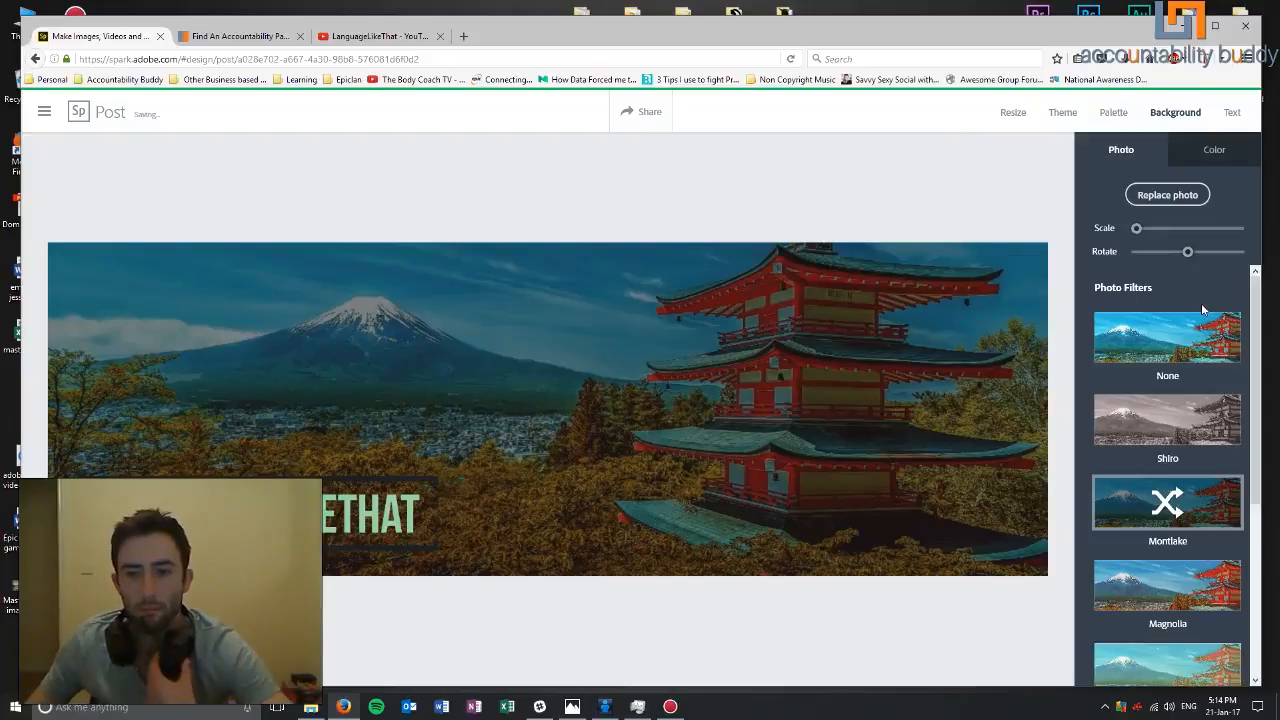
- Look through the suggested and full range of background colors, and return to the photo filters
{"action": "left_click", "coordinate": [1213, 149]}
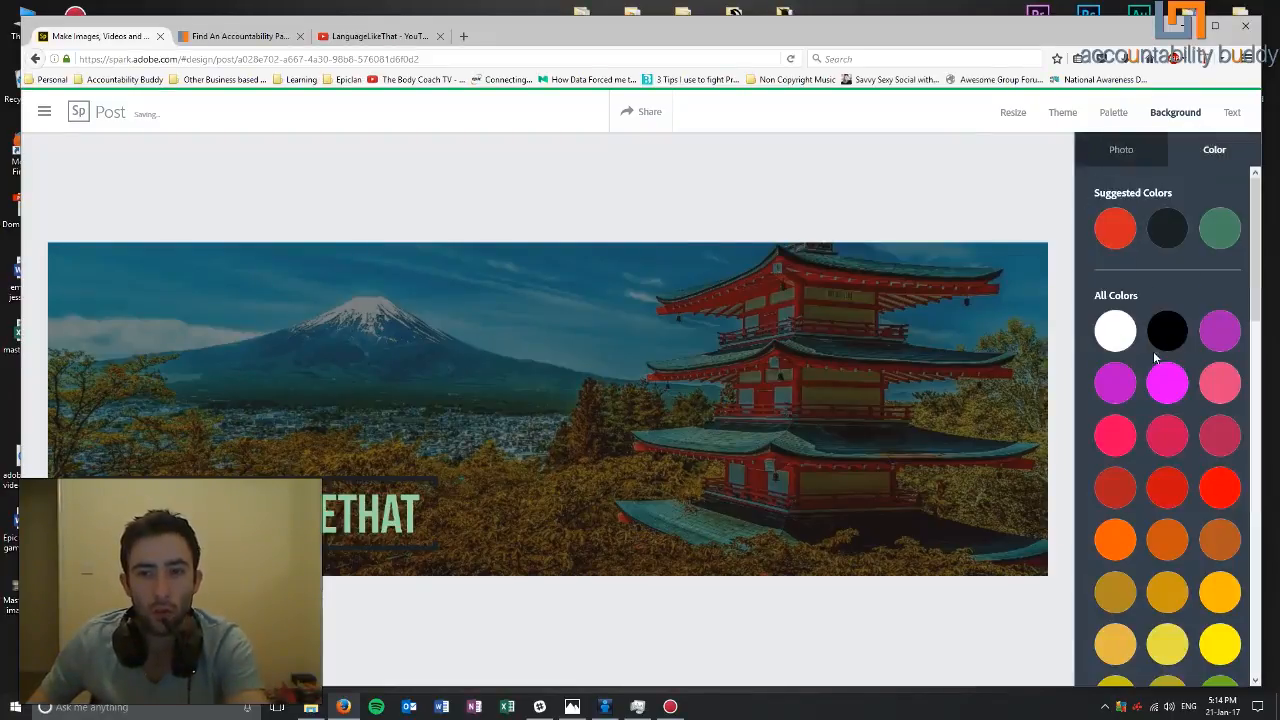
{"action": "scroll", "coordinate": [1153, 351], "scroll_direction": "down", "scroll_amount": 15}
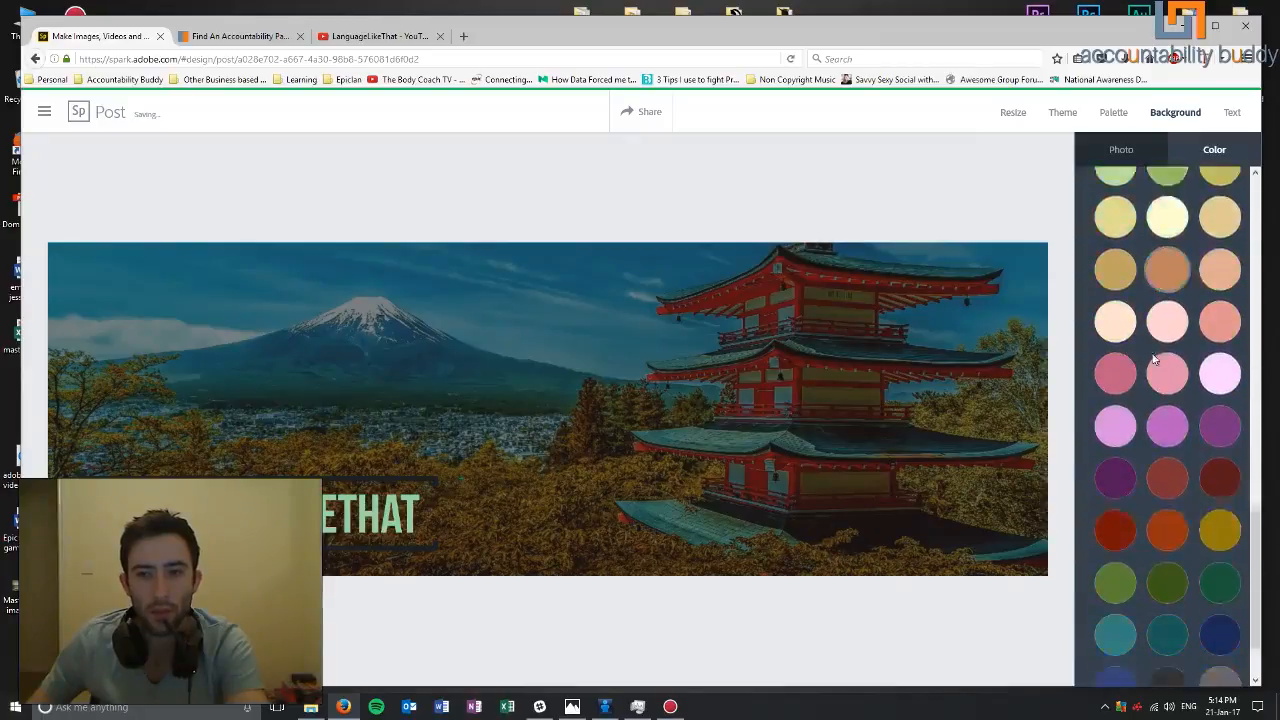
{"action": "scroll", "coordinate": [1153, 358], "scroll_direction": "down", "scroll_amount": 1}
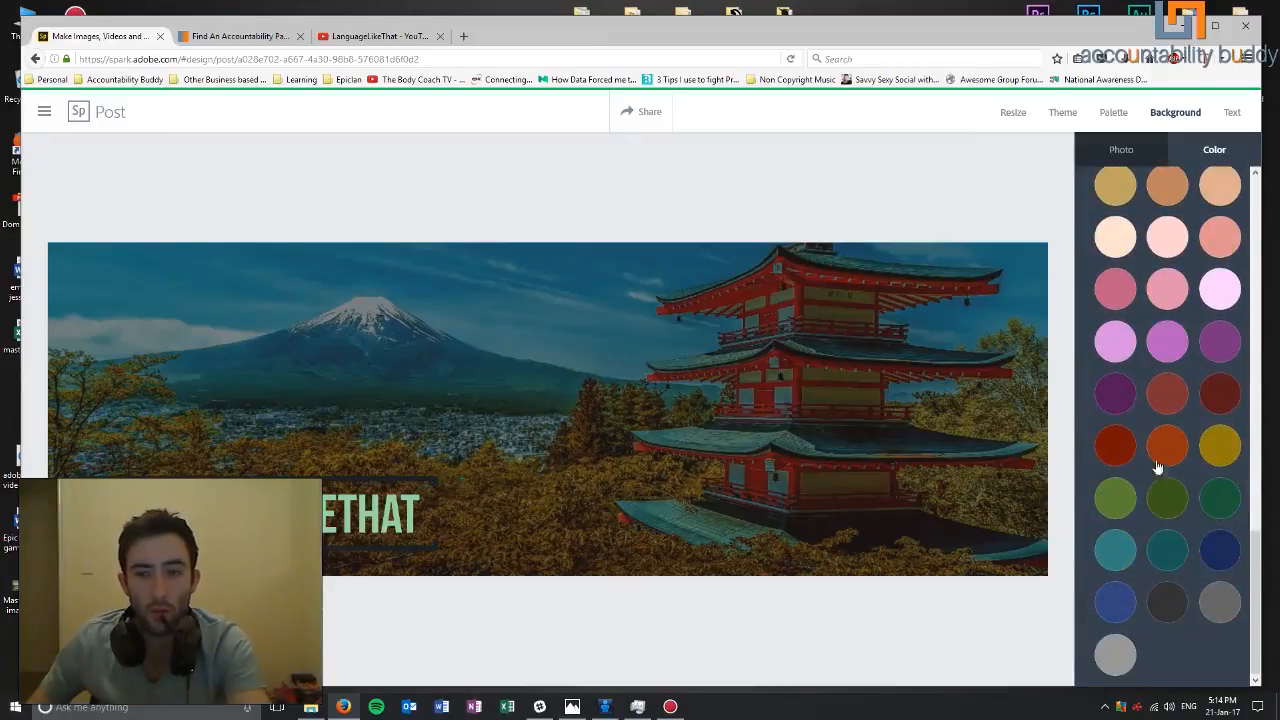
{"action": "scroll", "coordinate": [1140, 458], "scroll_direction": "up", "scroll_amount": 10}
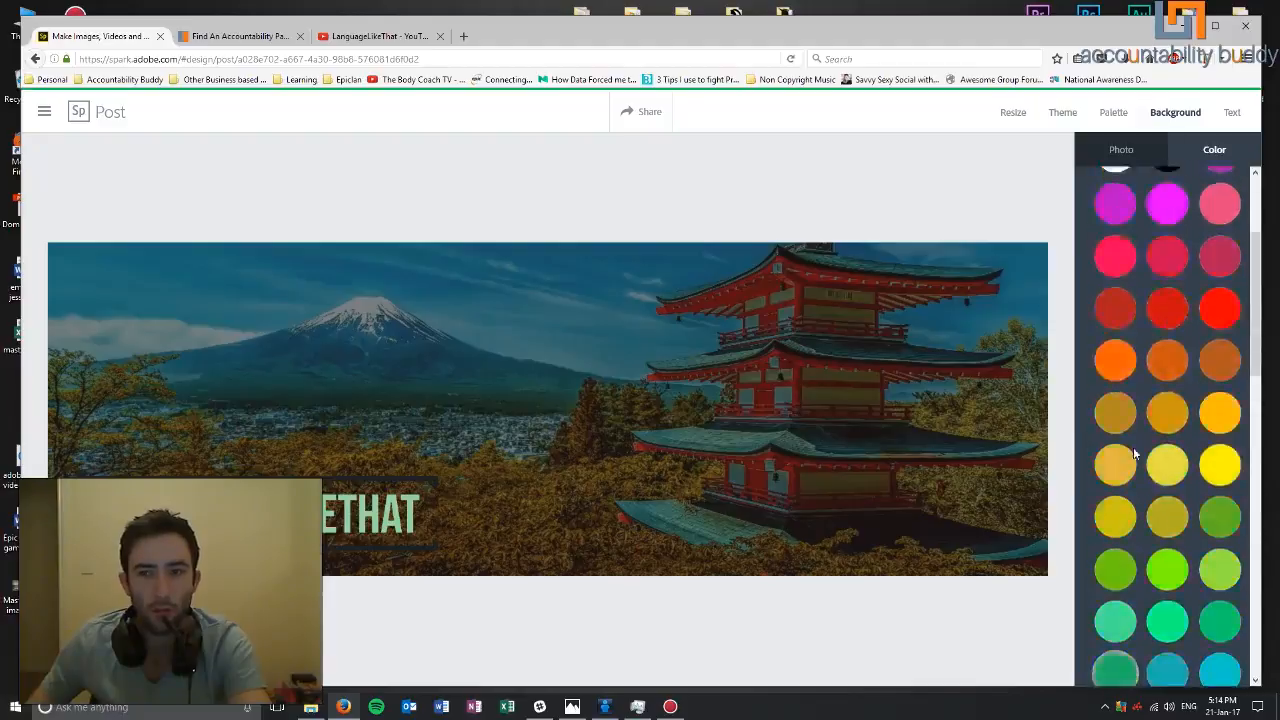
{"action": "scroll", "coordinate": [1150, 475], "scroll_direction": "up", "scroll_amount": 3}
{"action": "scroll", "coordinate": [1160, 486], "scroll_direction": "down", "scroll_amount": 12}
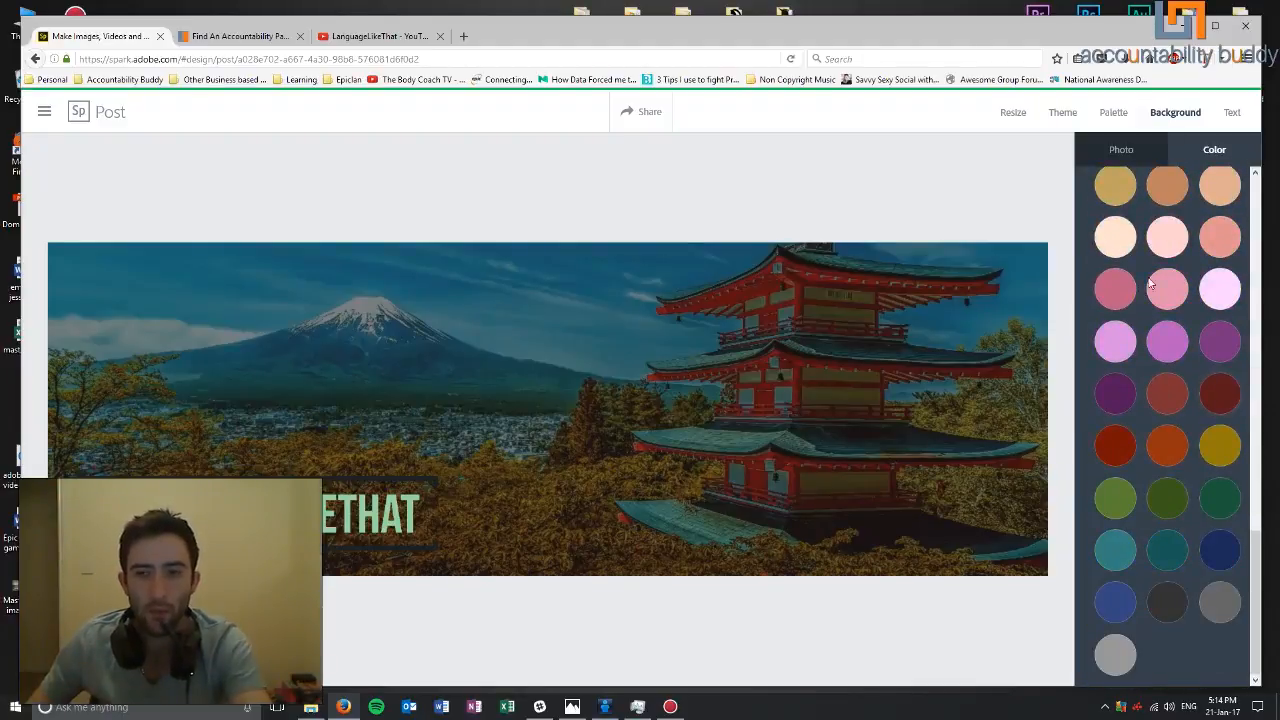
{"action": "left_click", "coordinate": [1121, 150]}
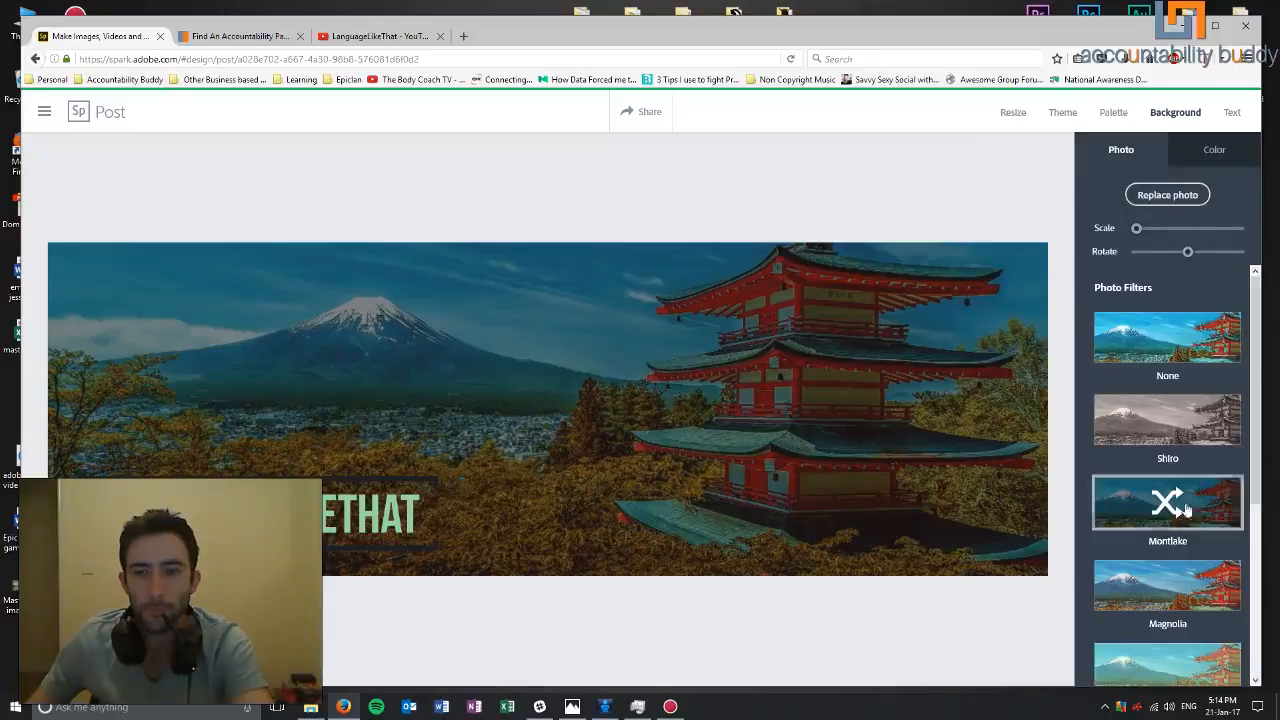
- Nudge the LANGUAGELIKETHAT title slightly lower in the banner's lower-left corner
{"action": "left_click", "coordinate": [307, 517]}
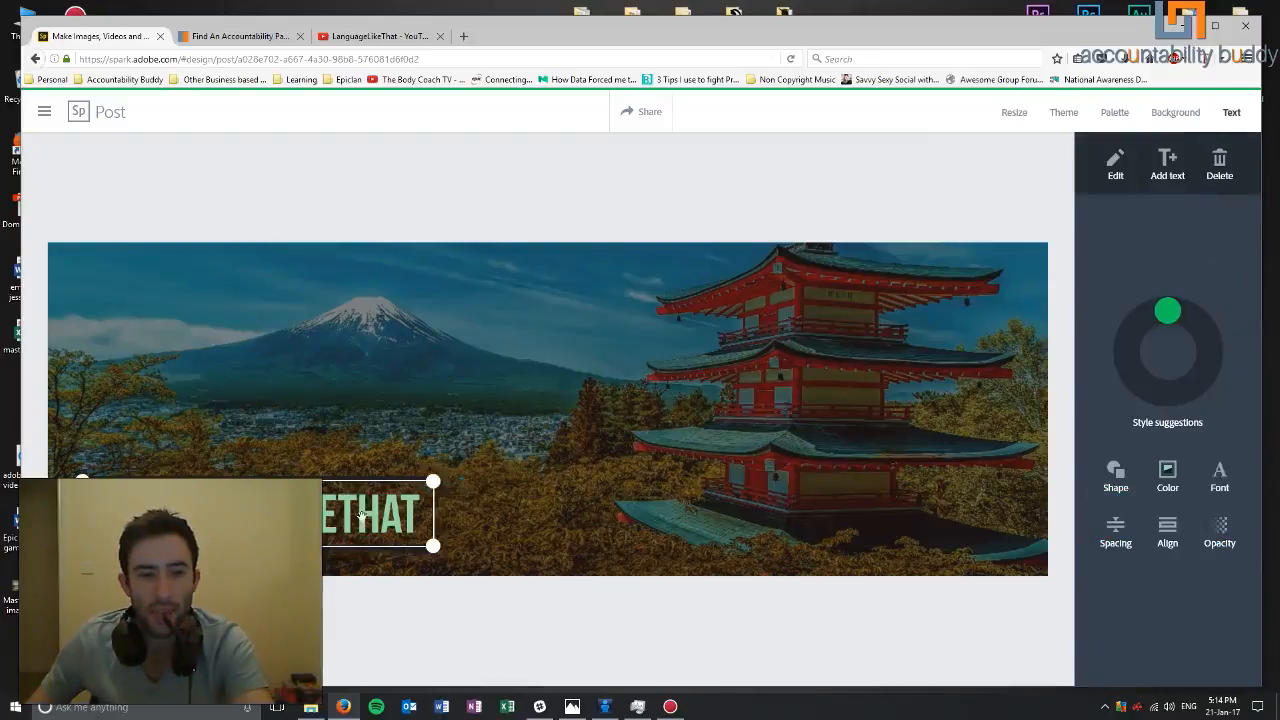
{"action": "left_click", "coordinate": [613, 419]}
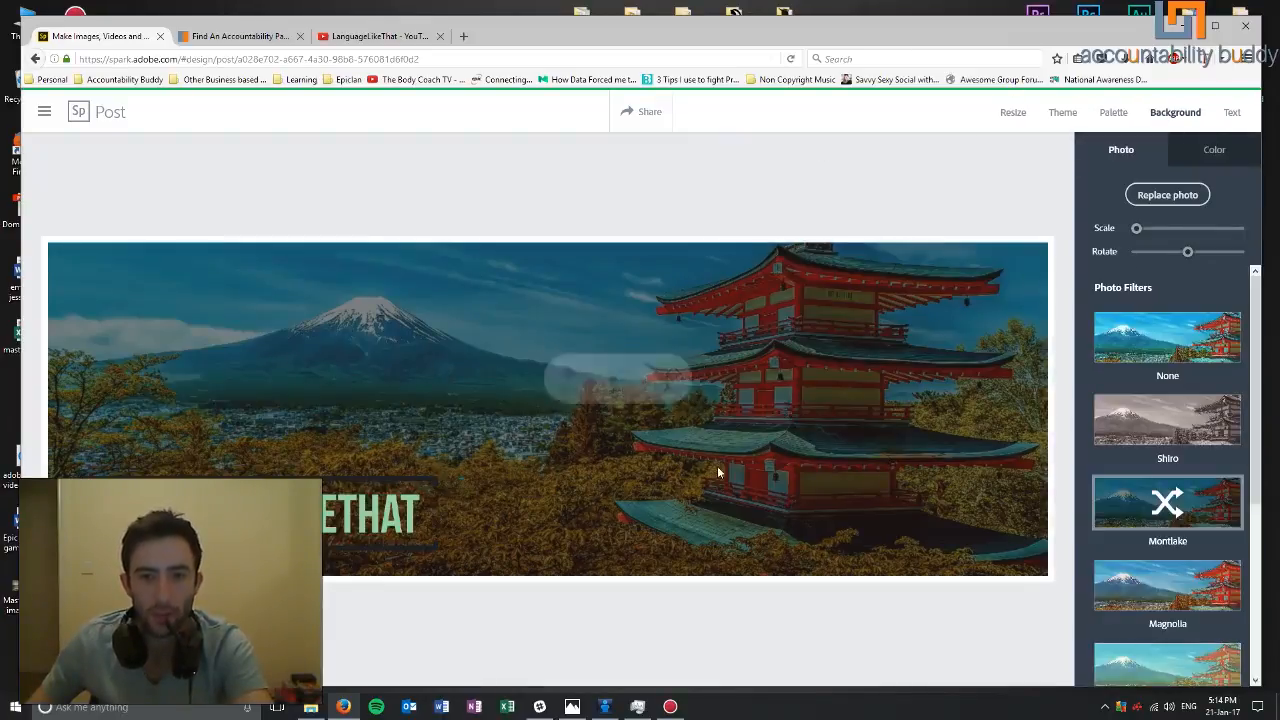
{"action": "left_click", "coordinate": [1228, 113]}
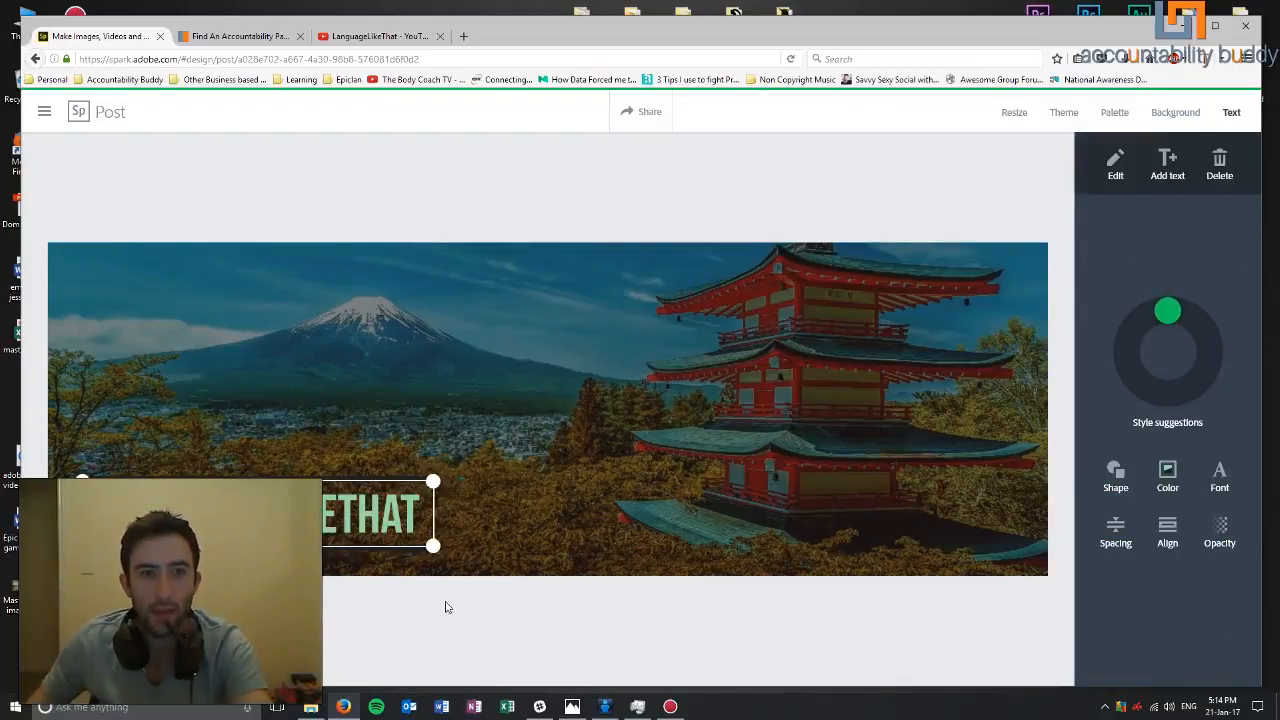
{"action": "left_click_drag", "start_coordinate": [350, 518], "coordinate": [302, 542]}
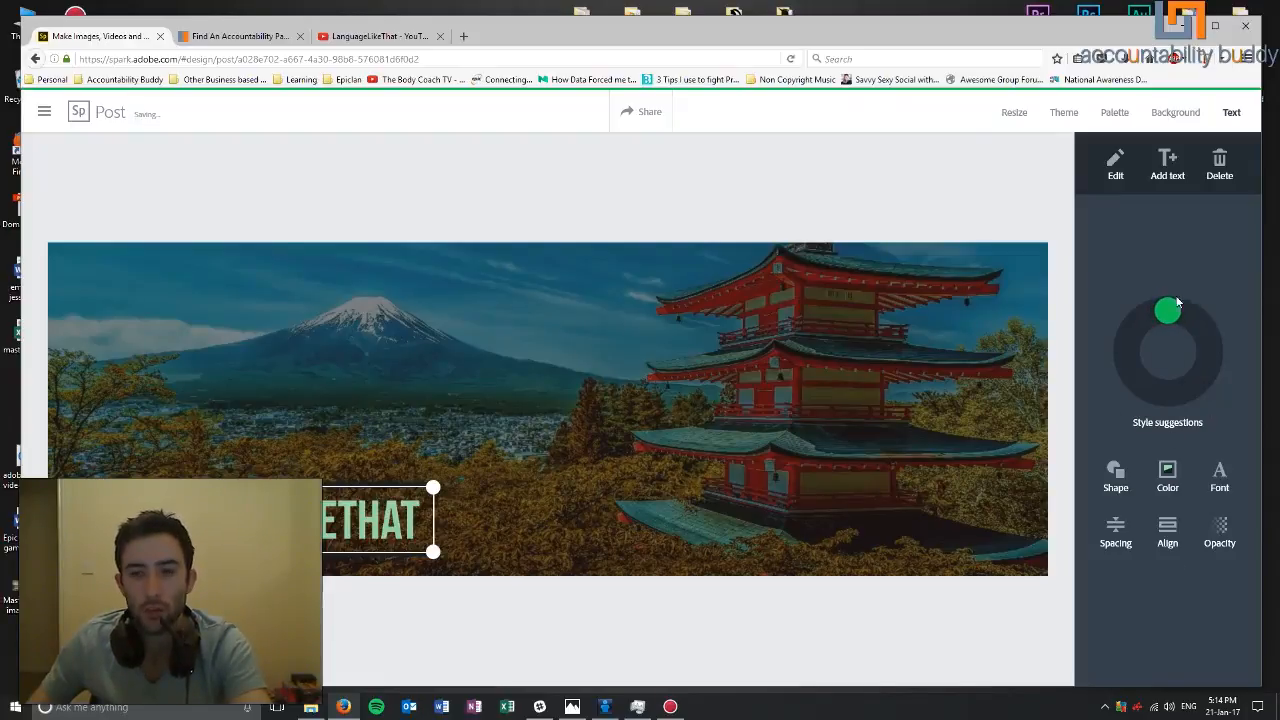
- Apply a style suggestion to the title, try the Wanderlust Shine font and set the font to Seaweed Script
{"action": "mouse_move", "coordinate": [1168, 309]}
{"action": "left_mouse_down"}
{"action": "mouse_move", "coordinate": [1190, 313]}
{"action": "mouse_move", "coordinate": [1213, 346]}
{"action": "mouse_move", "coordinate": [1225, 392]}
{"action": "mouse_move", "coordinate": [1208, 438]}
{"action": "mouse_move", "coordinate": [1169, 451]}
{"action": "mouse_move", "coordinate": [1134, 437]}
{"action": "mouse_move", "coordinate": [1106, 397]}
{"action": "mouse_move", "coordinate": [1107, 352]}
{"action": "mouse_move", "coordinate": [1172, 312]}
{"action": "left_mouse_up"}
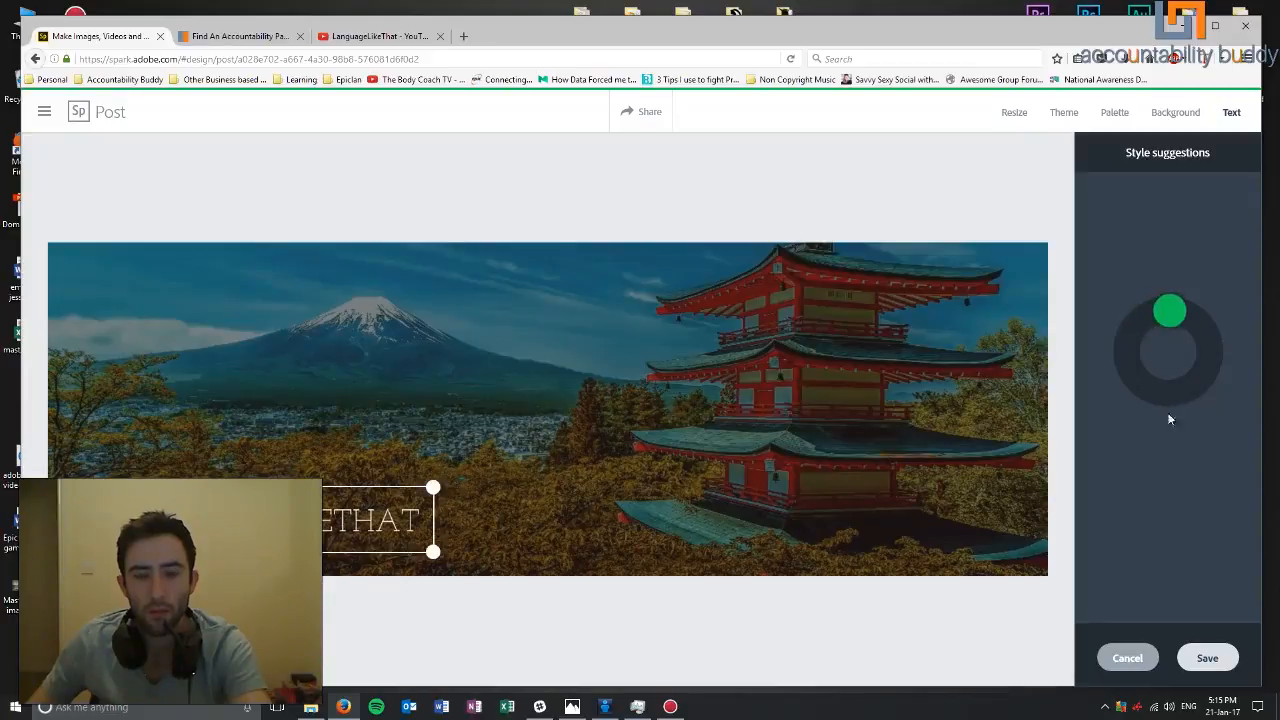
{"action": "left_click", "coordinate": [1212, 656]}
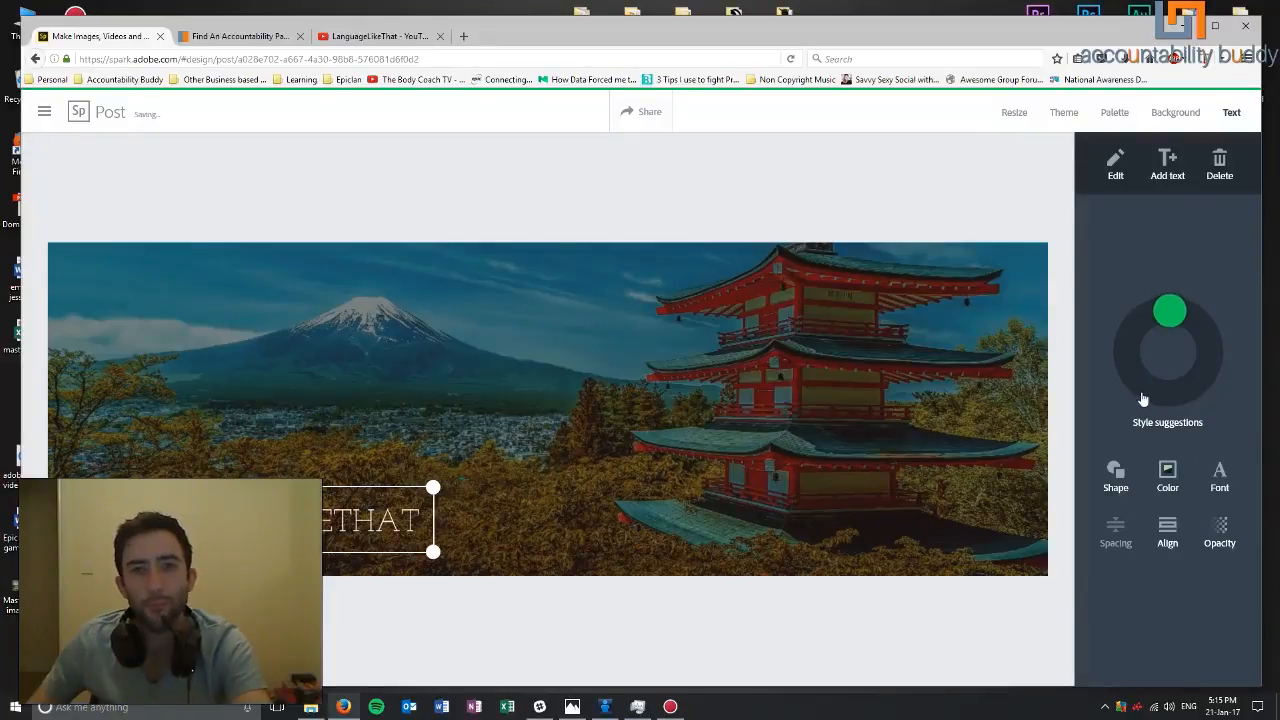
{"action": "left_click", "coordinate": [1220, 473]}
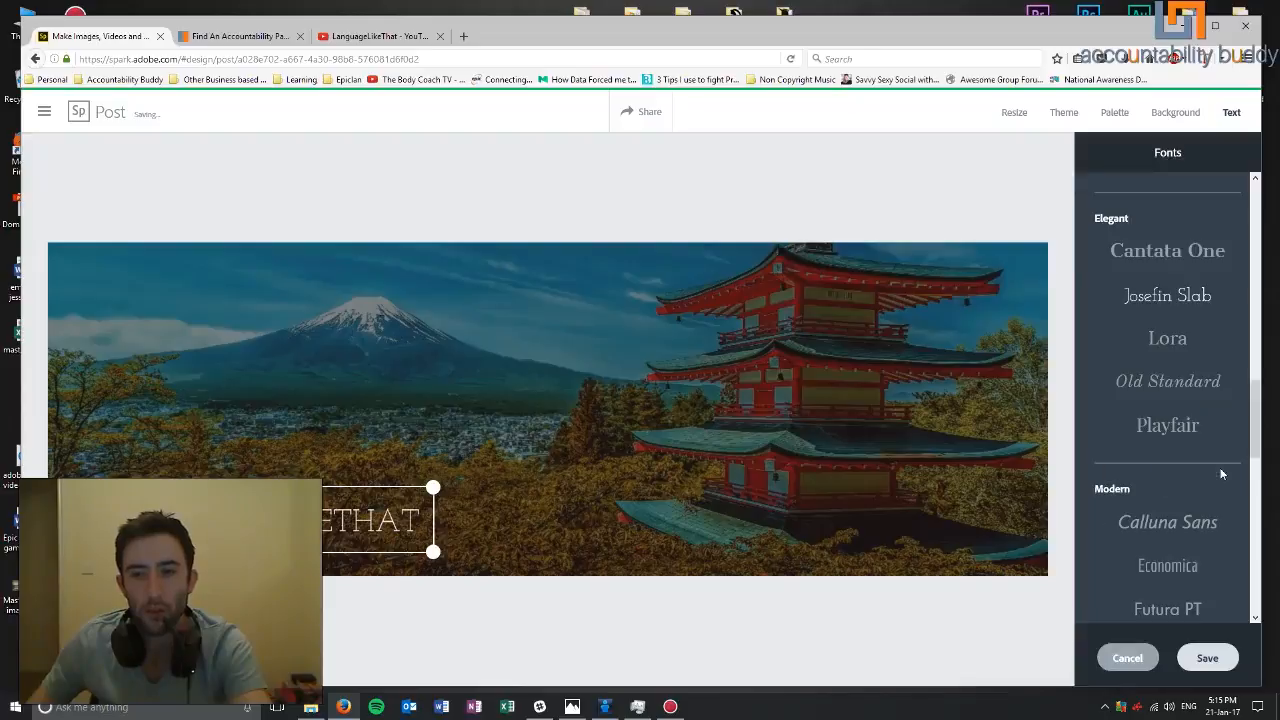
{"action": "scroll", "coordinate": [1177, 378], "scroll_direction": "down", "scroll_amount": 5}
{"action": "scroll", "coordinate": [1177, 378], "scroll_direction": "down", "scroll_amount": 5}
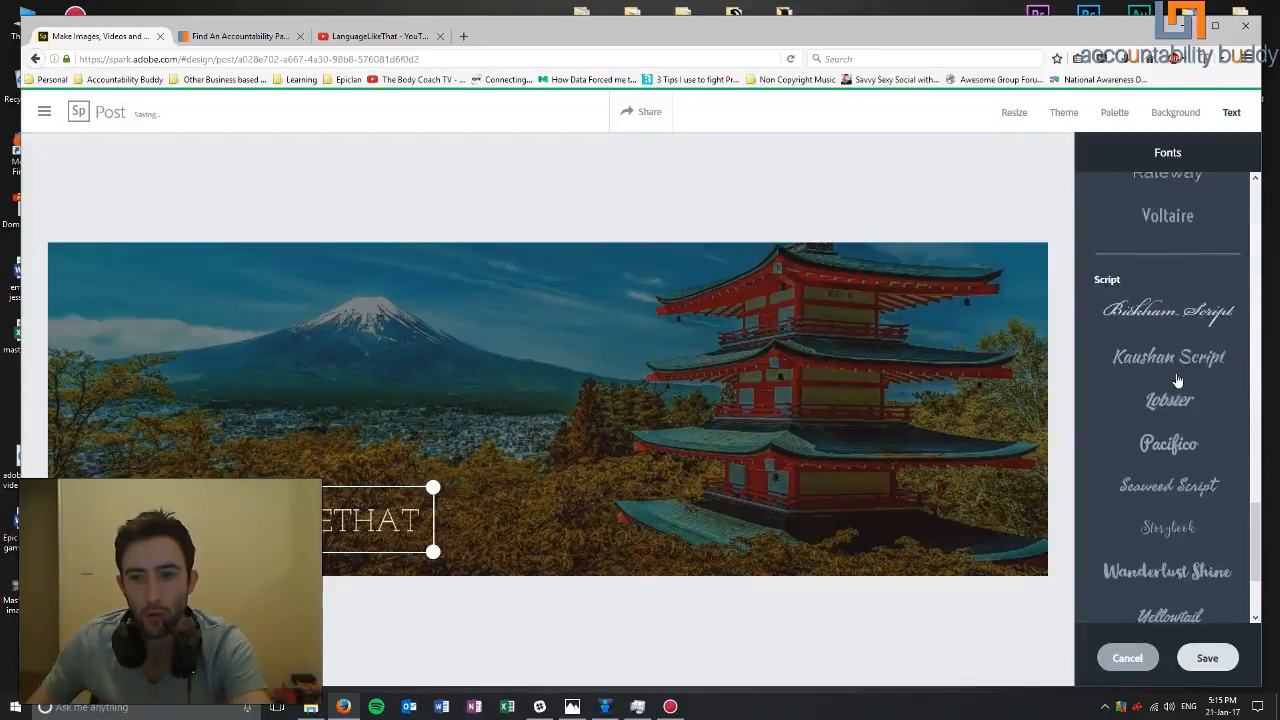
{"action": "left_click", "coordinate": [1185, 435]}
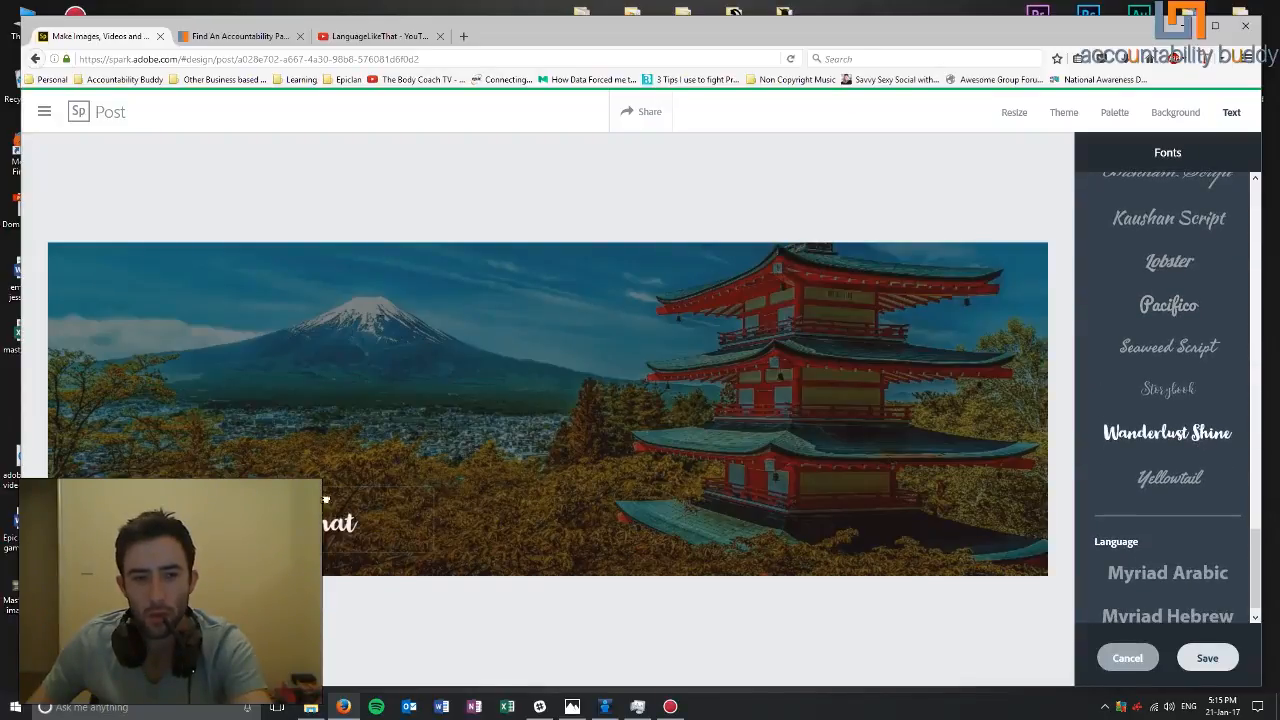
{"action": "left_click", "coordinate": [1182, 348]}
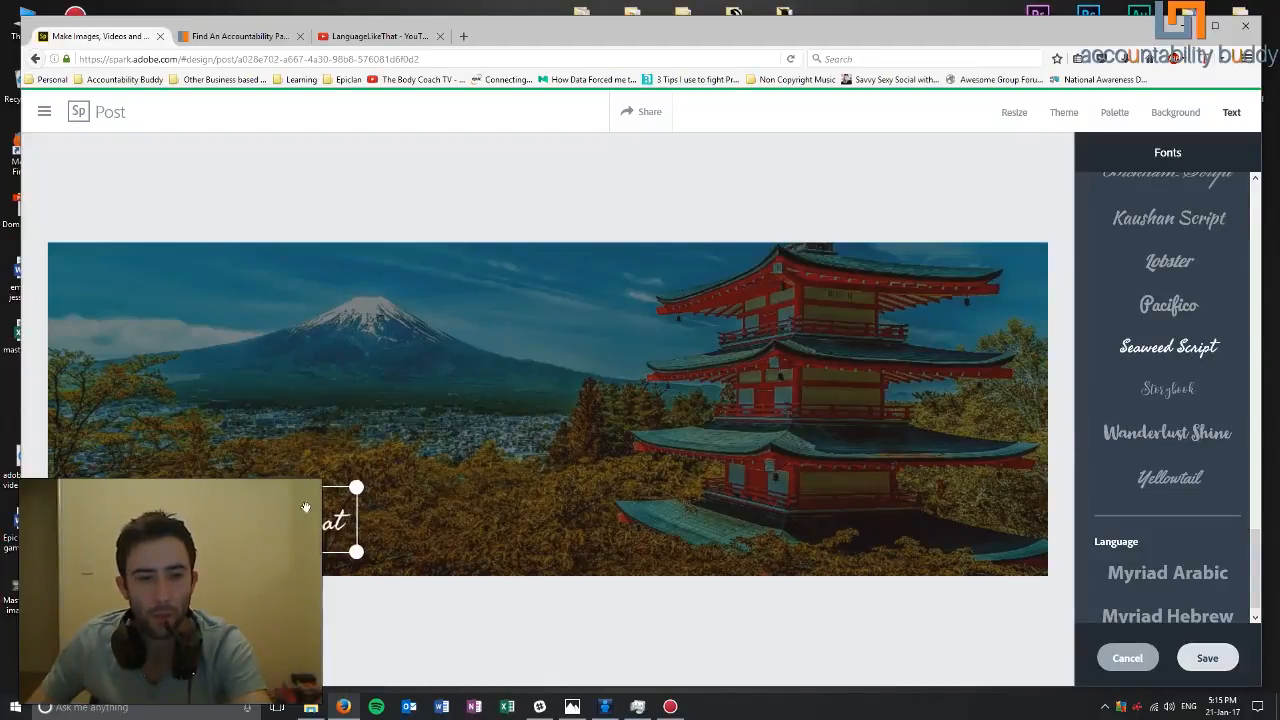
- Move the LanguageLikeThat title into the sky area in the banner's upper-left corner, keeping the new font
{"action": "left_click_drag", "start_coordinate": [366, 487], "coordinate": [311, 290]}
{"action": "left_click", "coordinate": [378, 609]}
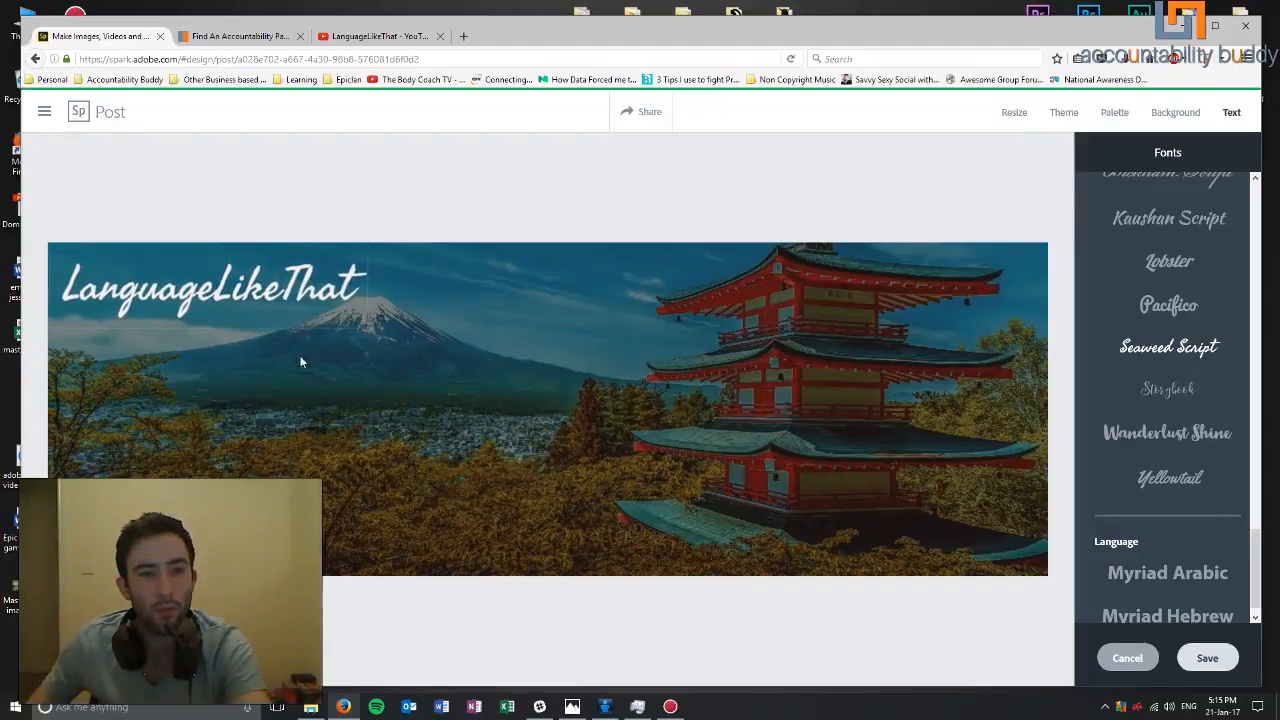
{"action": "left_click", "coordinate": [337, 434]}
{"action": "left_click", "coordinate": [238, 313]}
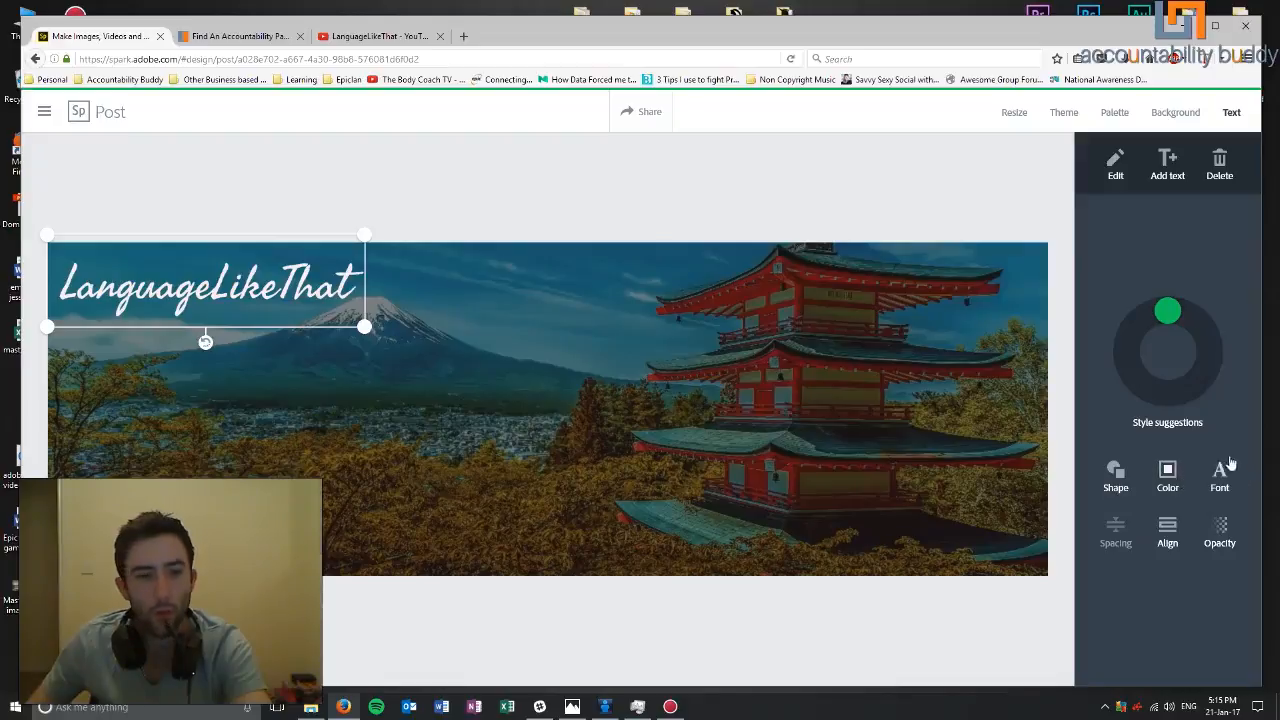
- Color the title in the suggested peach tone and look at the available color palettes
{"action": "left_click", "coordinate": [1170, 478]}
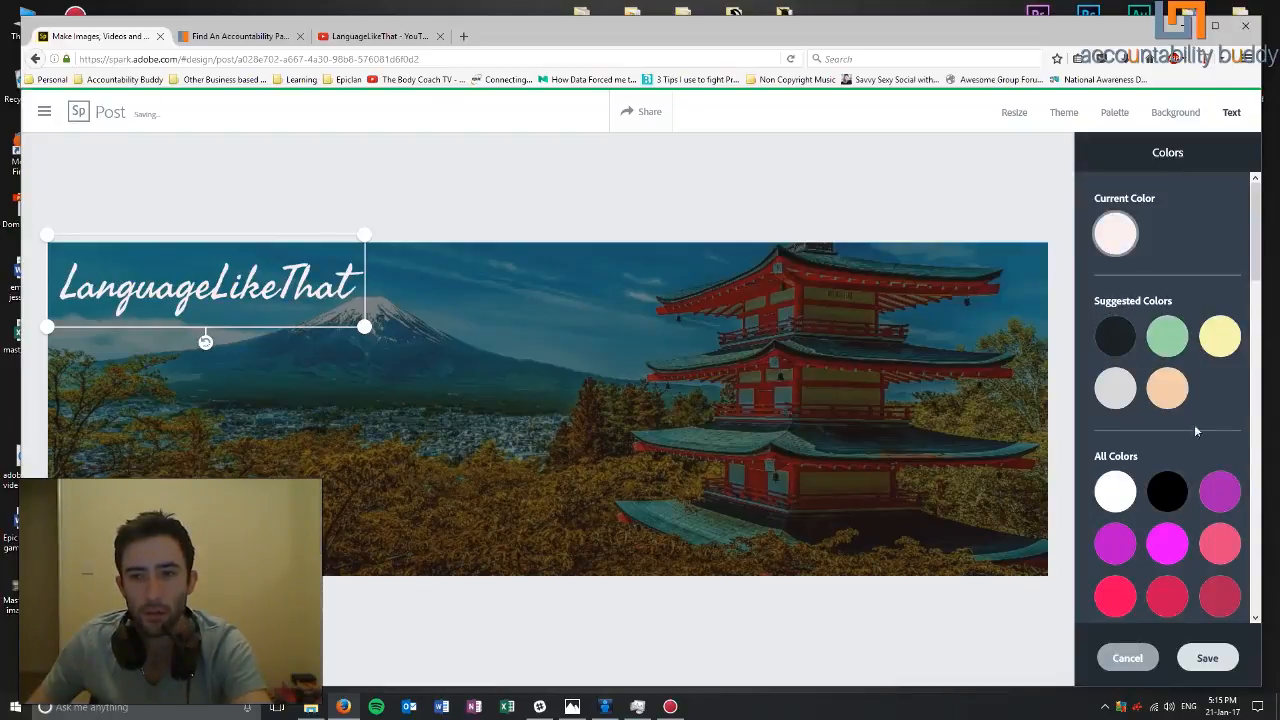
{"action": "left_click", "coordinate": [1163, 392]}
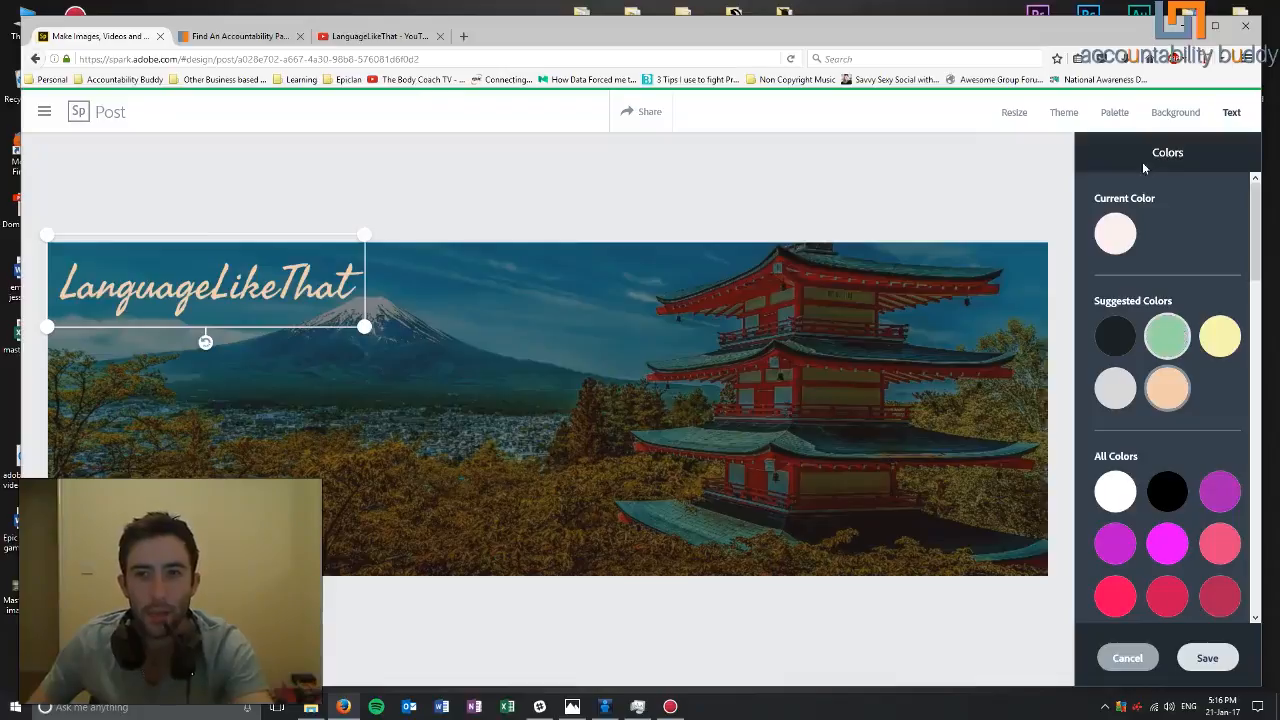
{"action": "left_click", "coordinate": [1123, 118]}
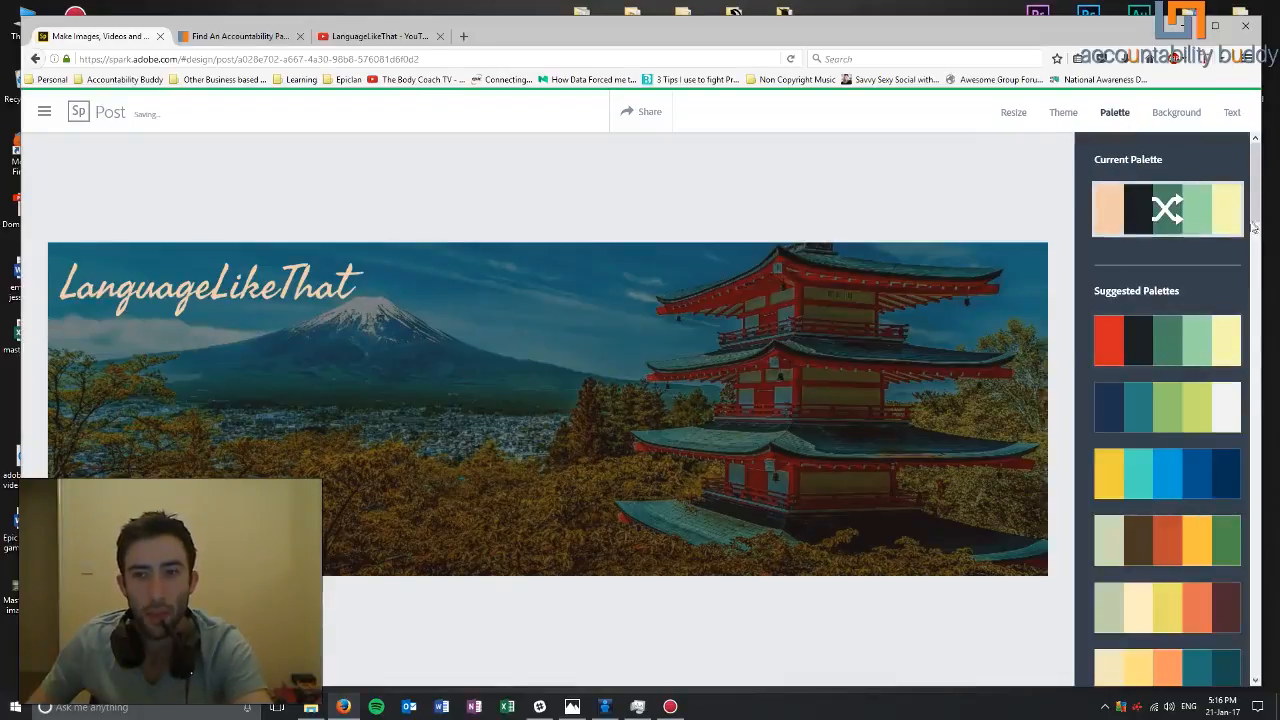
{"action": "left_click", "coordinate": [1230, 113]}
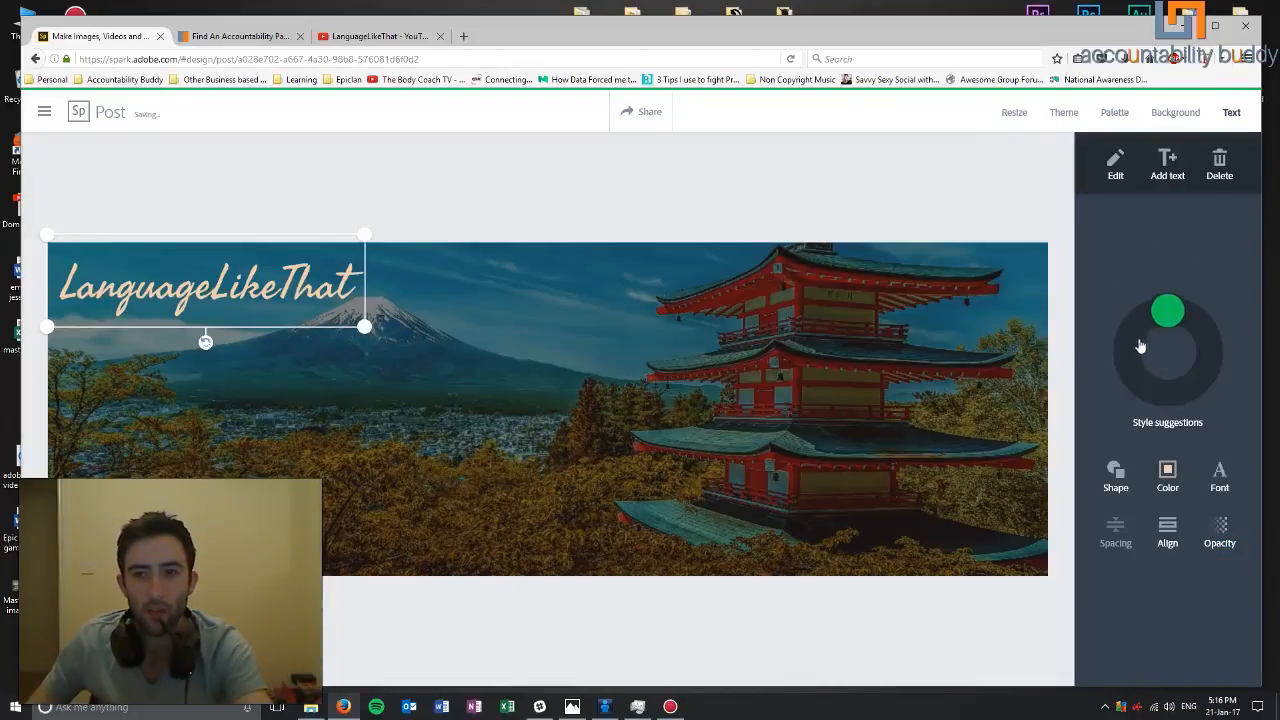
- Try the suggested dark, grey and green colors on the title, and set its color to pale yellow
{"action": "left_click", "coordinate": [1170, 478]}
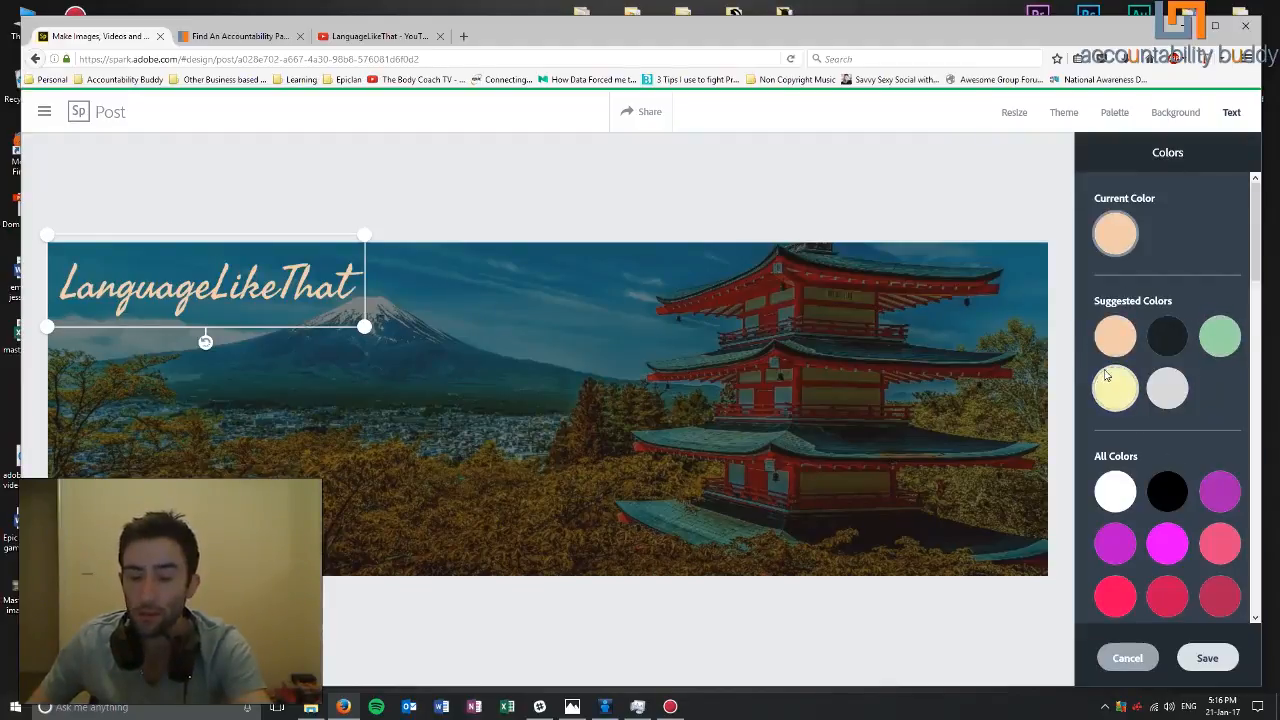
{"action": "left_click", "coordinate": [1165, 335]}
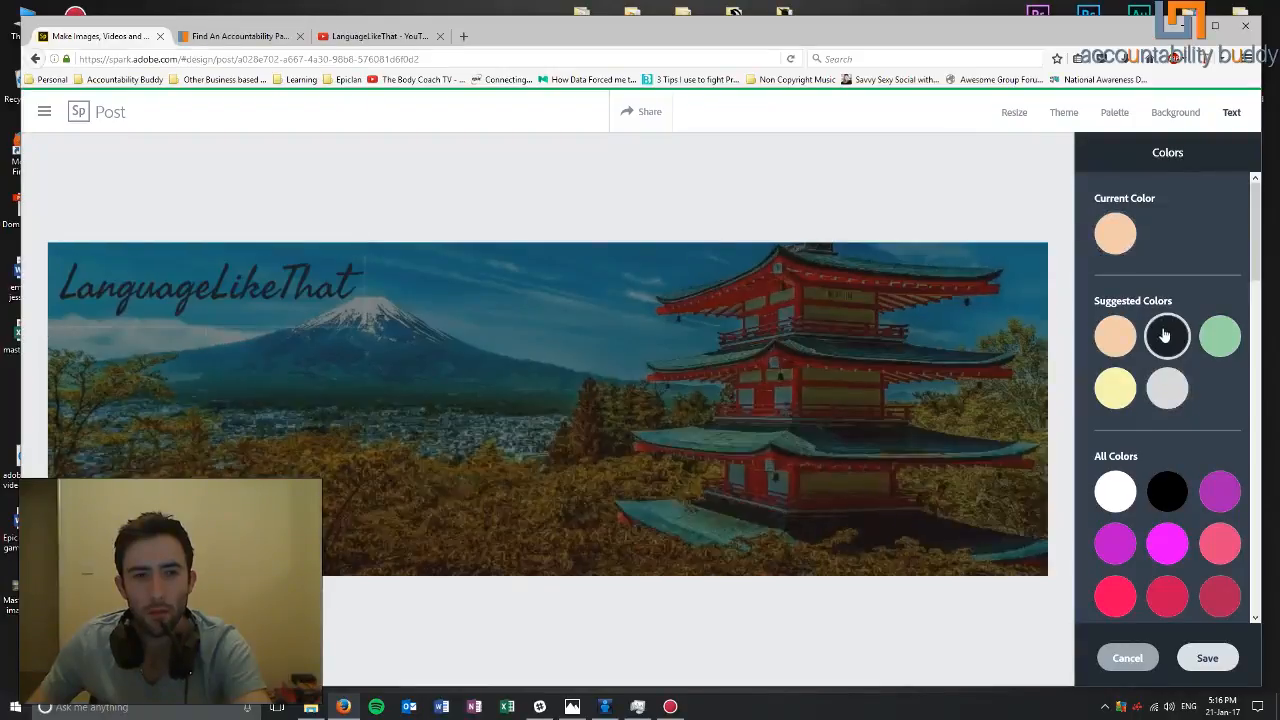
{"action": "left_click", "coordinate": [1133, 393]}
{"action": "left_click", "coordinate": [1178, 405]}
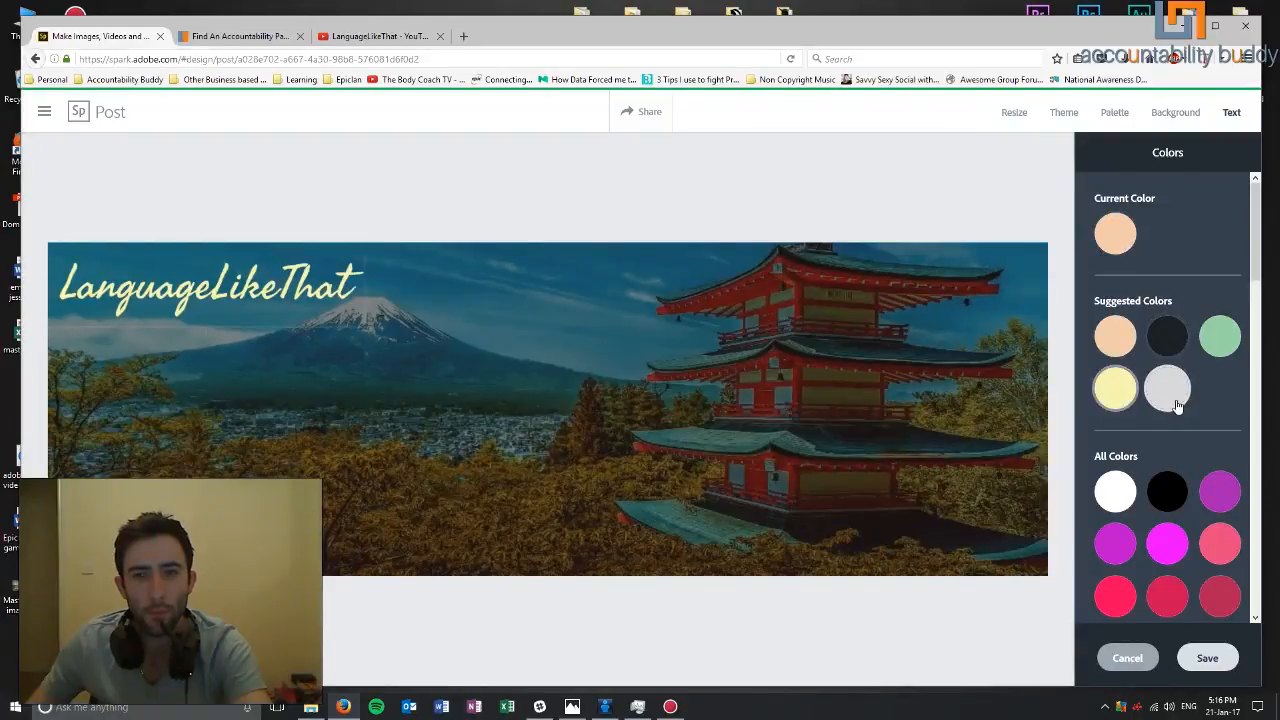
{"action": "left_click", "coordinate": [1219, 336]}
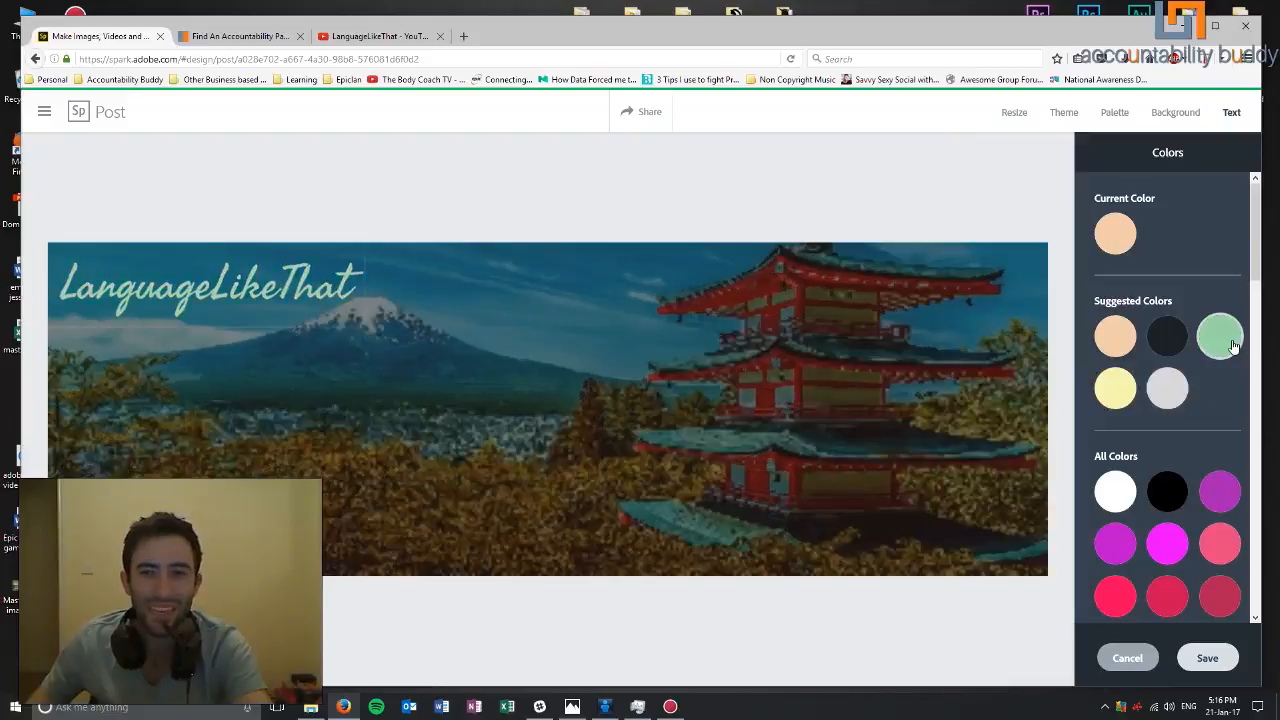
{"action": "left_click", "coordinate": [1125, 390]}
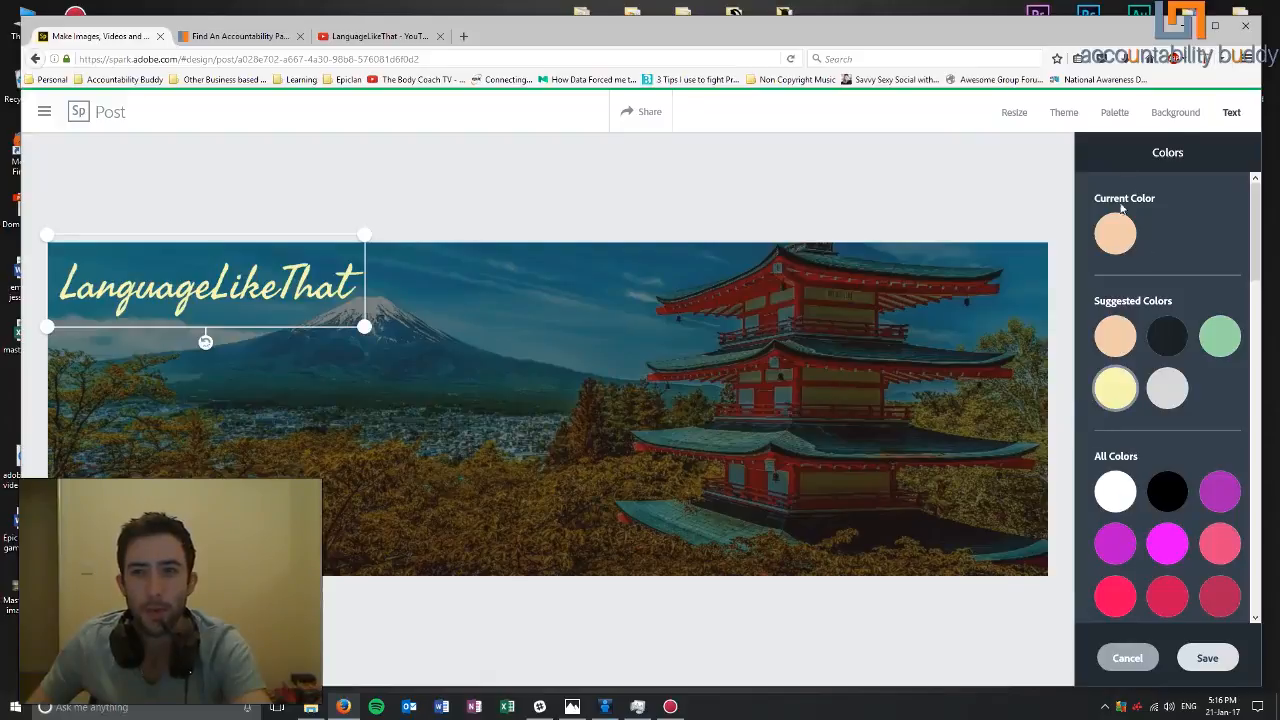
{"action": "left_click", "coordinate": [1208, 656]}
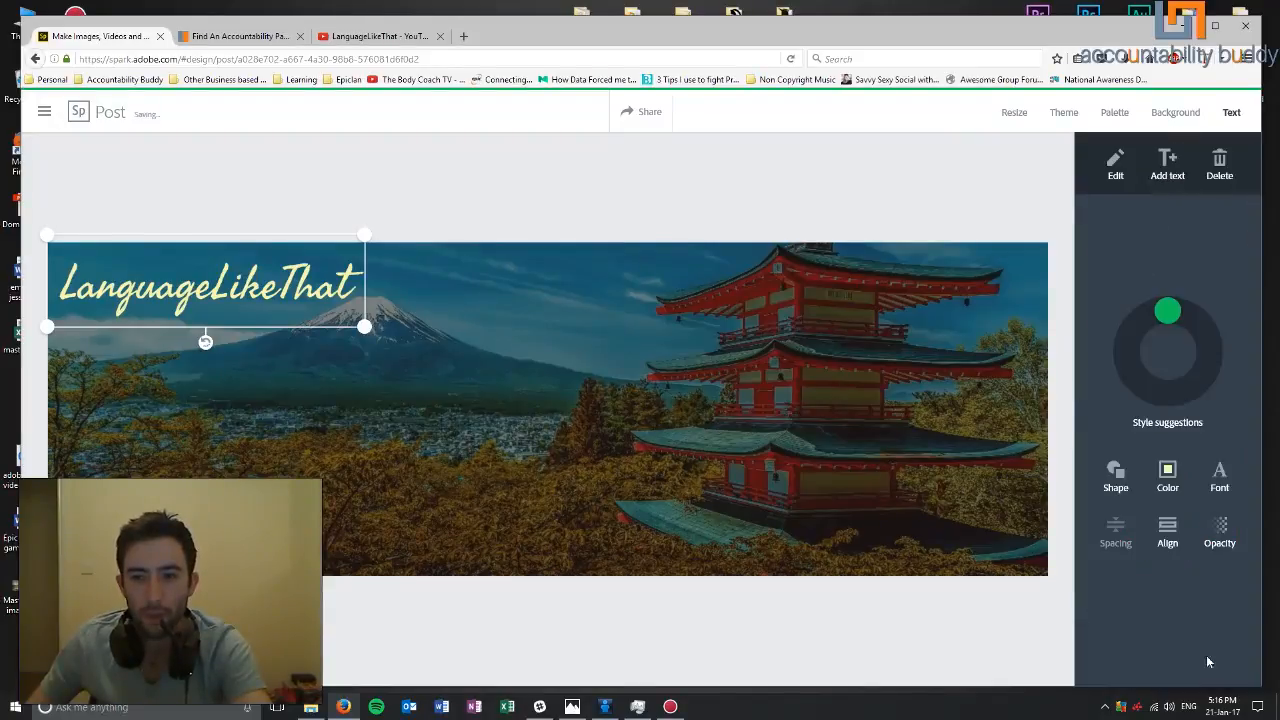
- Try the solid block shape behind the title text and the offset shadow text effect
{"action": "left_click", "coordinate": [1117, 478]}
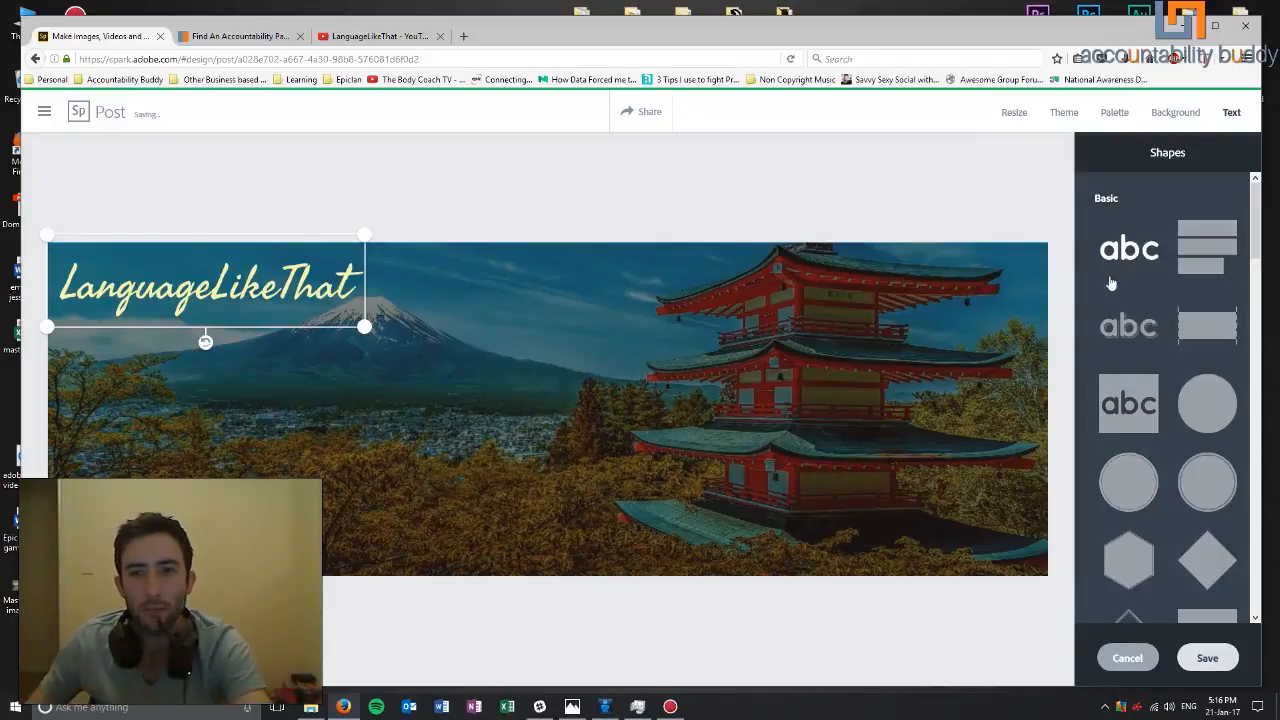
{"action": "left_click", "coordinate": [1212, 250]}
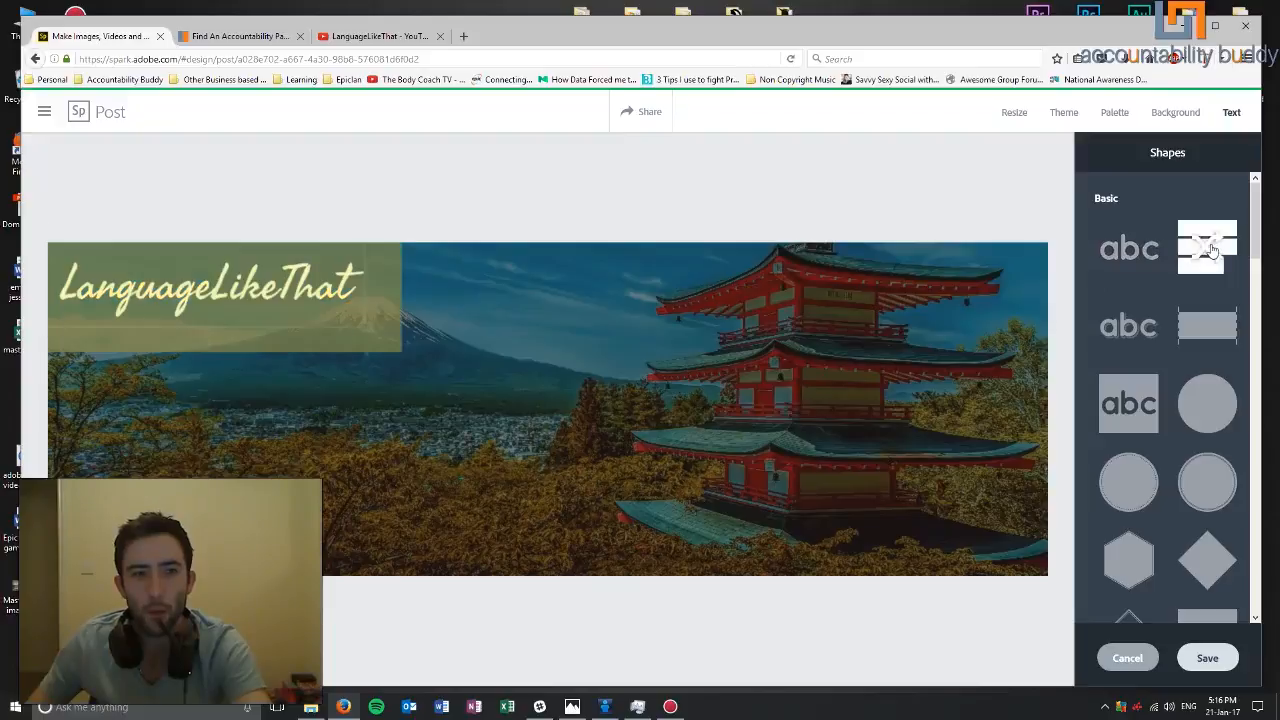
{"action": "left_click", "coordinate": [1127, 329]}
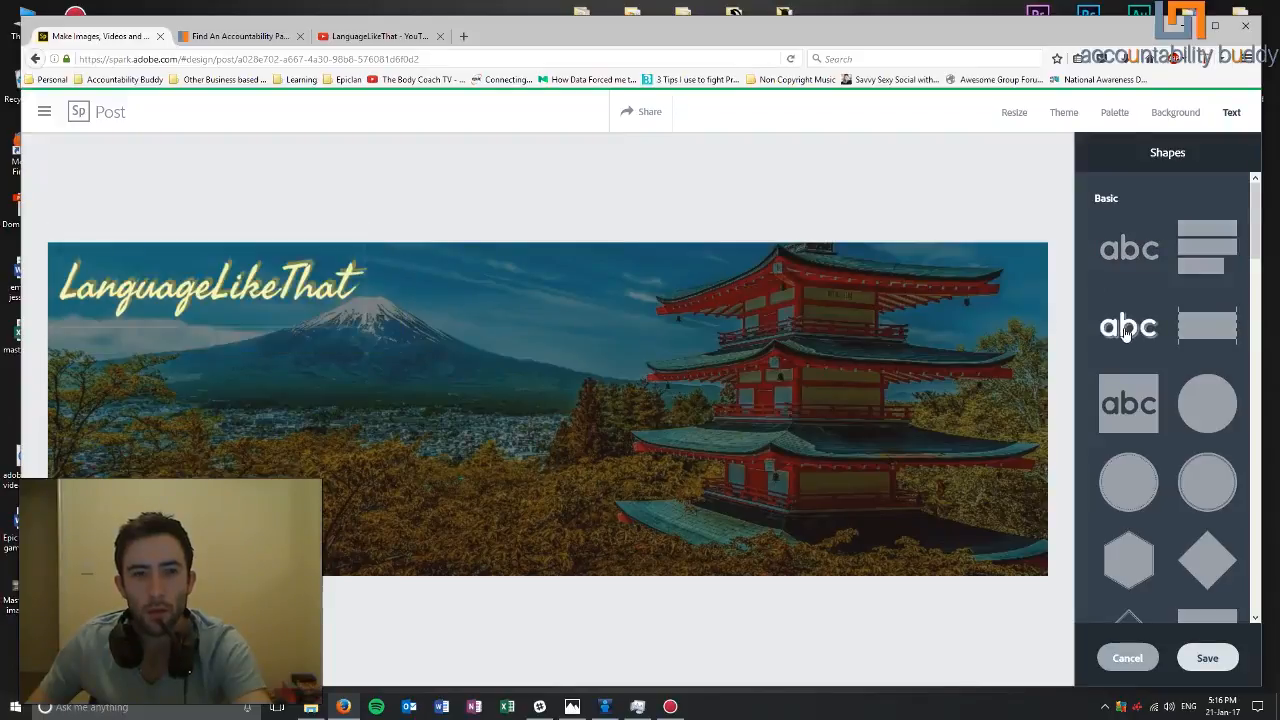
- Try the full-width band shape behind the title and cycle through its solid and cut-out text variations
{"action": "left_click", "coordinate": [1208, 324]}
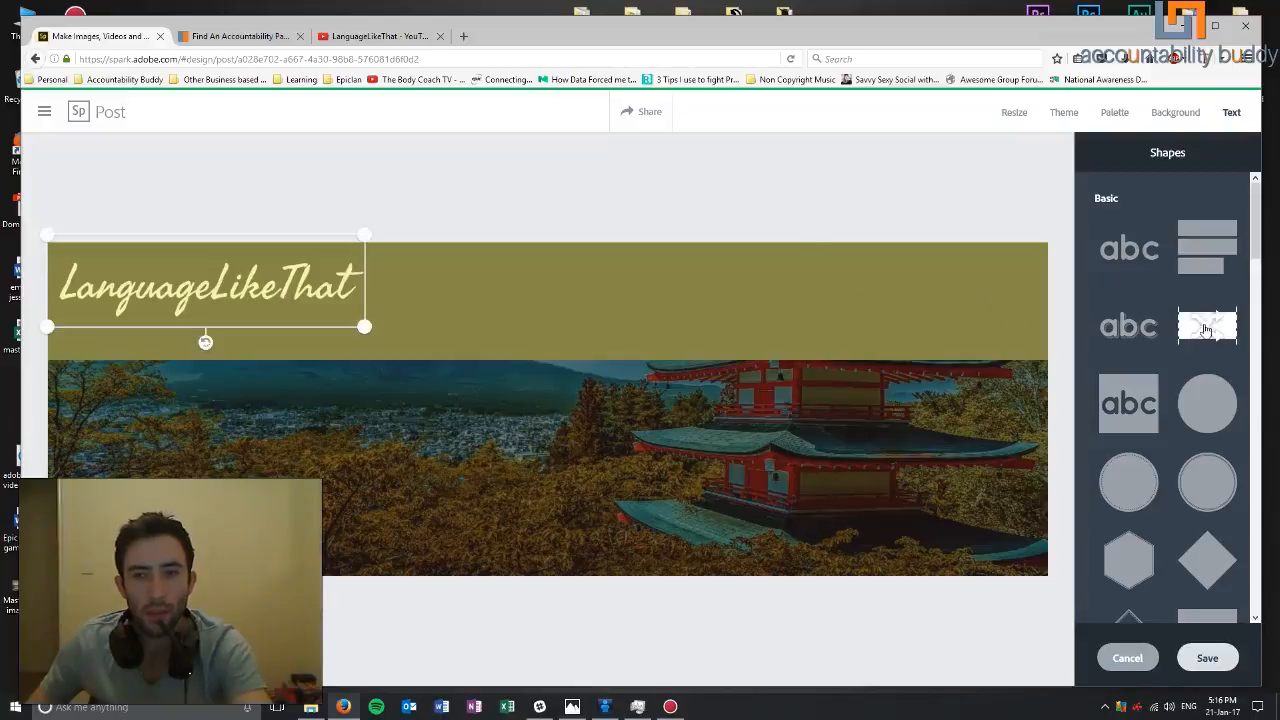
{"action": "left_click", "coordinate": [1208, 333]}
{"action": "left_click", "coordinate": [1216, 328]}
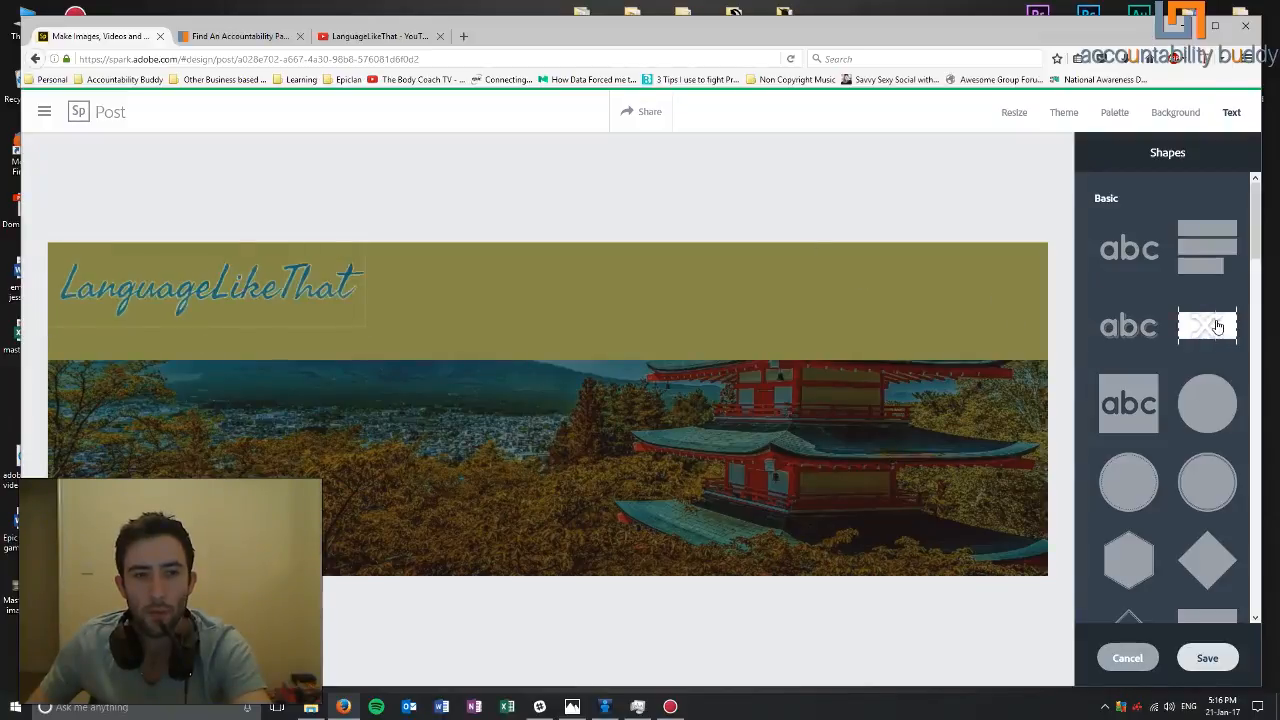
{"action": "left_click", "coordinate": [1217, 327]}
{"action": "left_click", "coordinate": [1217, 327]}
{"action": "left_click", "coordinate": [1207, 338]}
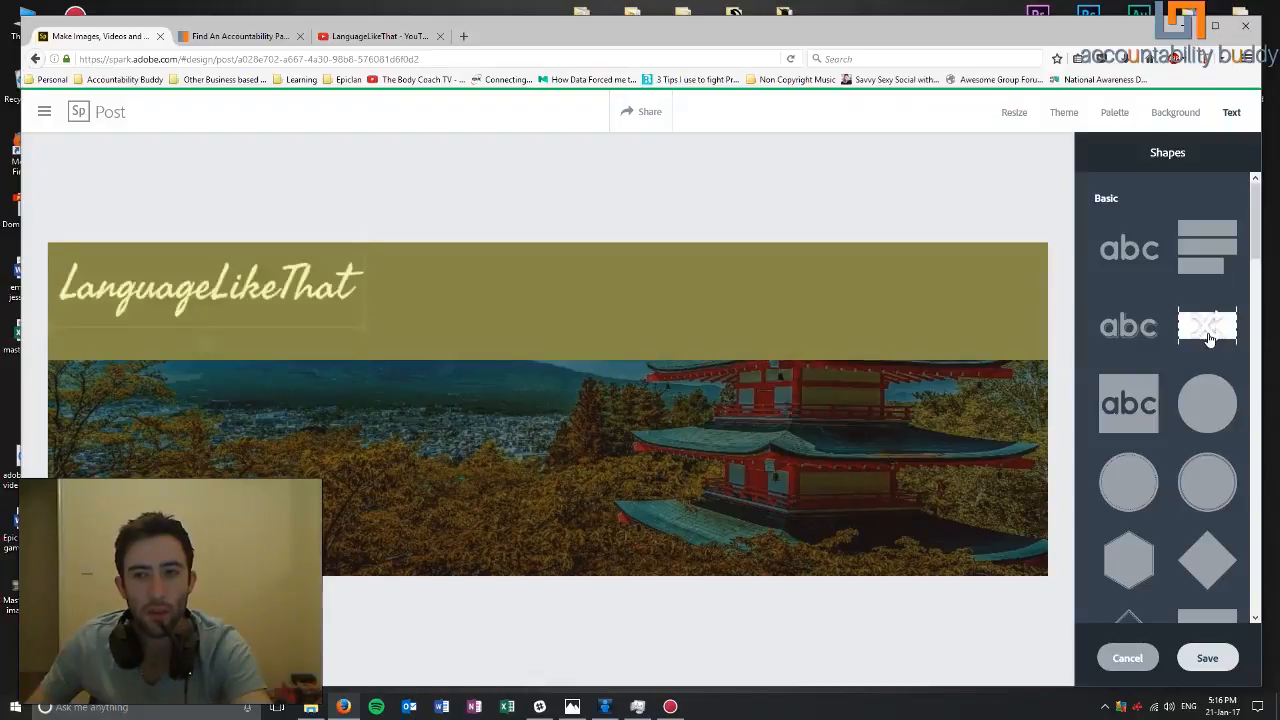
{"action": "left_click", "coordinate": [1207, 338]}
{"action": "left_click", "coordinate": [1207, 338]}
{"action": "left_click", "coordinate": [1207, 338]}
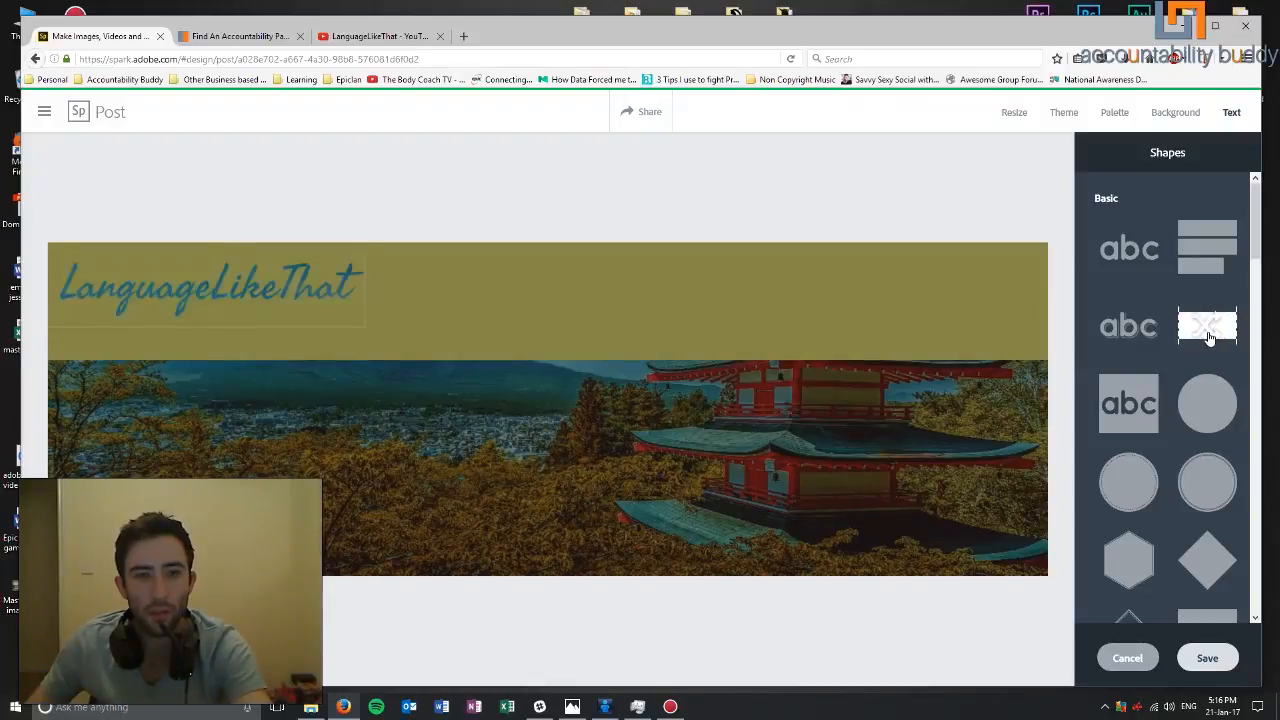
- Try the full-banner text cut-out, plain circle and dotted-edge circle as shapes behind the title
{"action": "left_click", "coordinate": [1148, 408]}
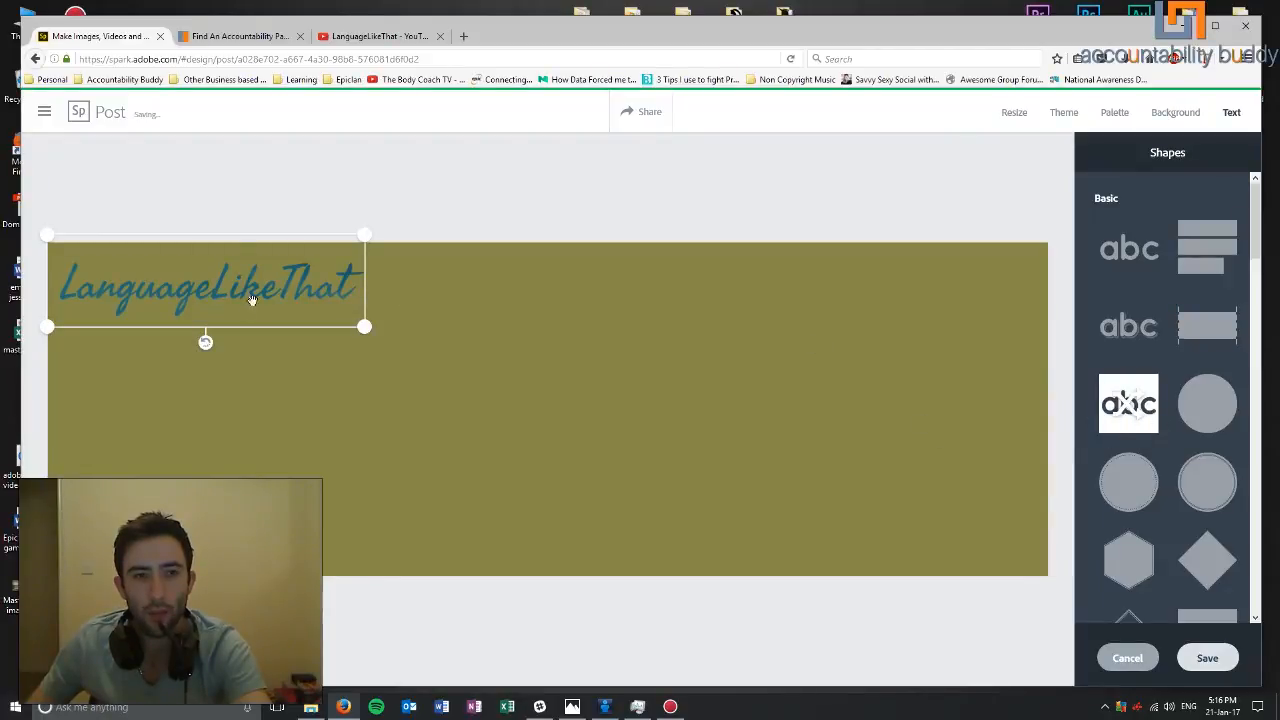
{"action": "left_click", "coordinate": [1200, 424]}
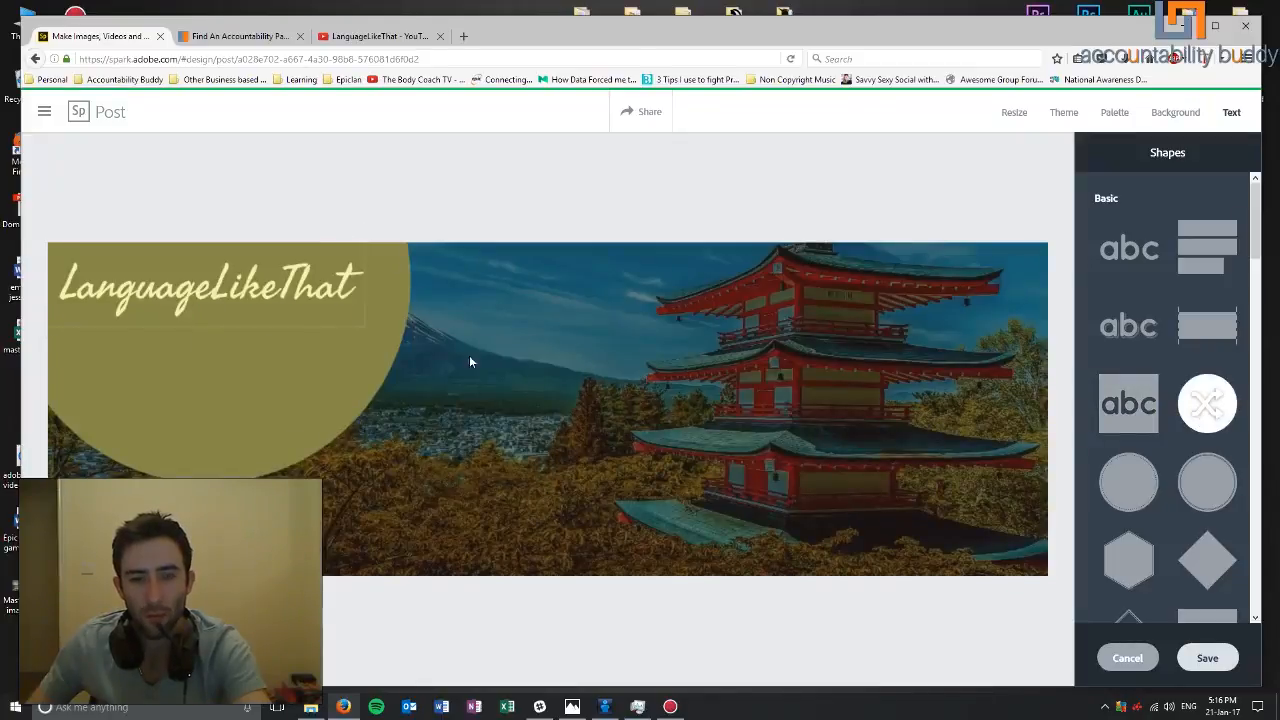
{"action": "left_click", "coordinate": [1133, 486]}
- Try the diamond outline, filled rectangle, rectangular frame and parallel line shapes around the title
{"action": "scroll", "coordinate": [1175, 470], "scroll_direction": "down", "scroll_amount": 3}
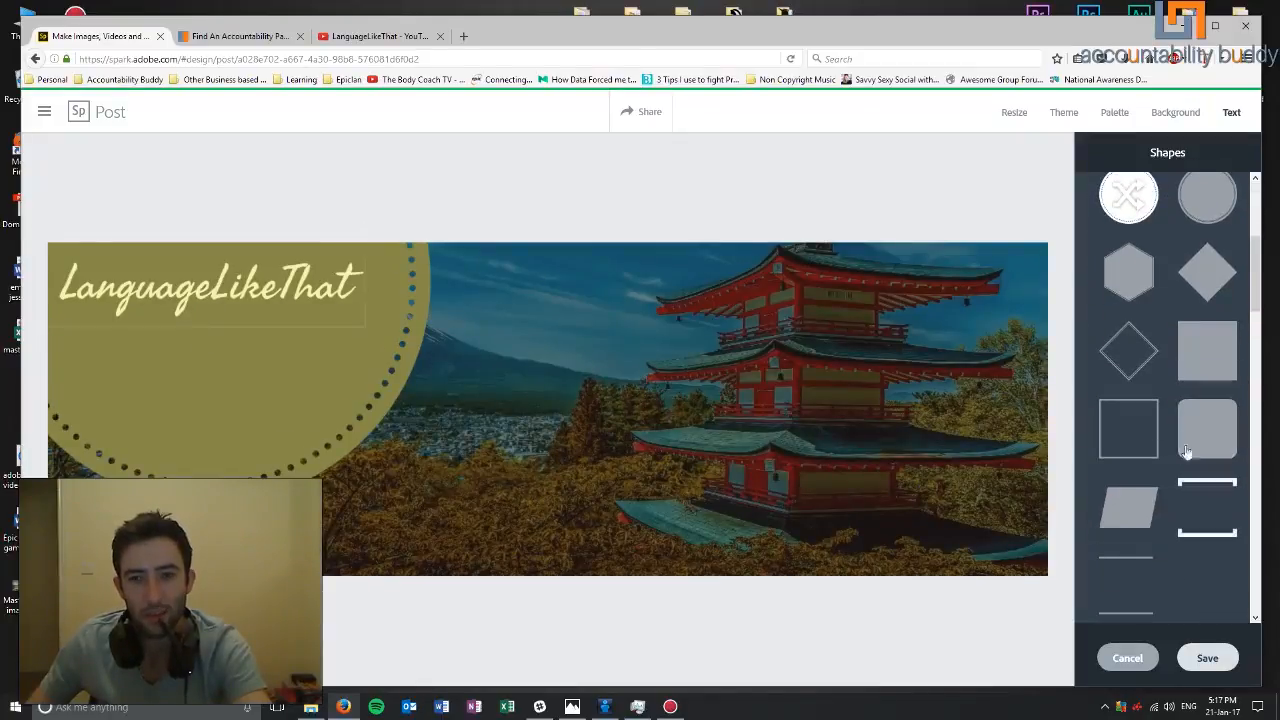
{"action": "left_click", "coordinate": [1130, 355]}
{"action": "left_click", "coordinate": [1215, 362]}
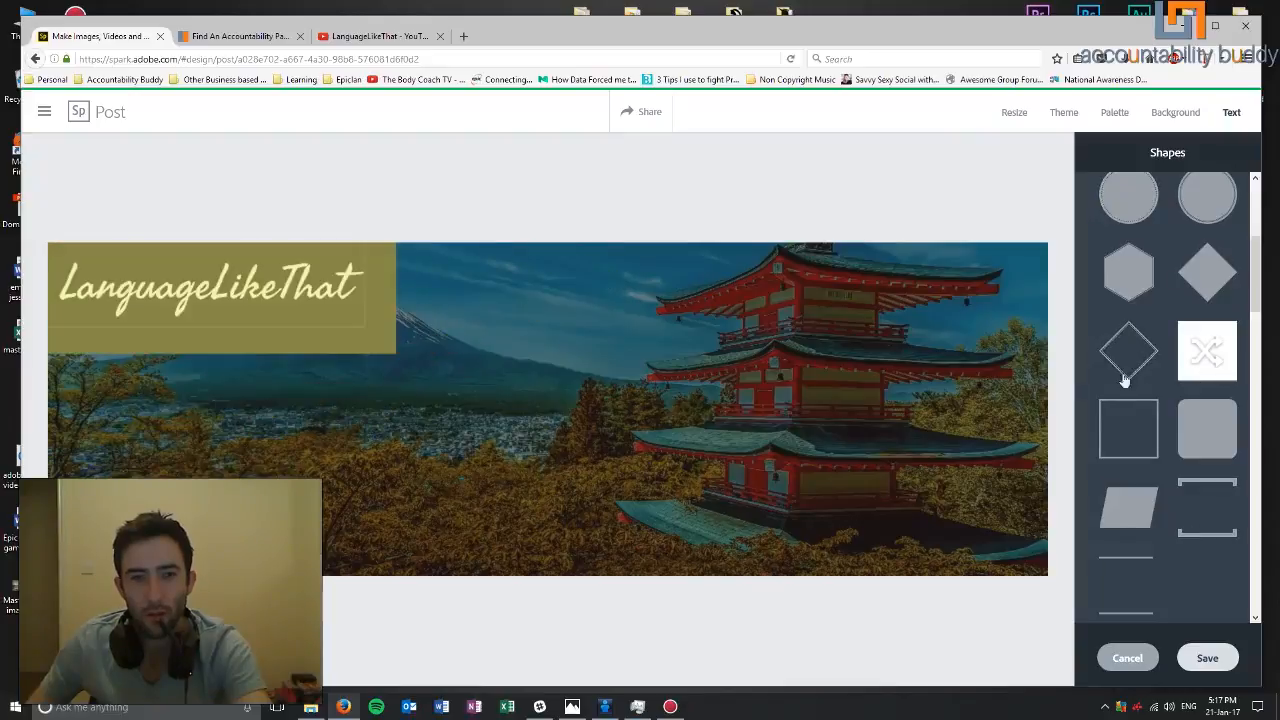
{"action": "left_click", "coordinate": [1218, 362]}
{"action": "left_click", "coordinate": [1105, 408]}
{"action": "scroll", "coordinate": [1145, 364], "scroll_direction": "down", "scroll_amount": 3}
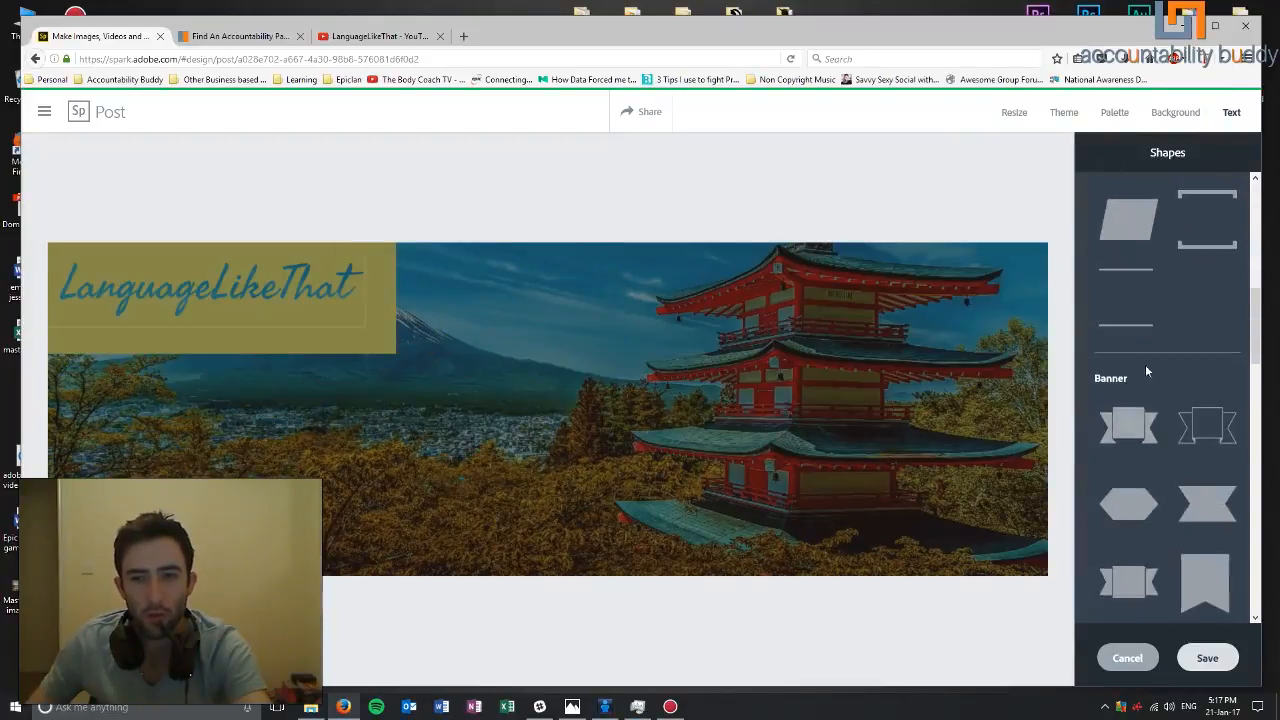
{"action": "scroll", "coordinate": [1158, 350], "scroll_direction": "up", "scroll_amount": 2}
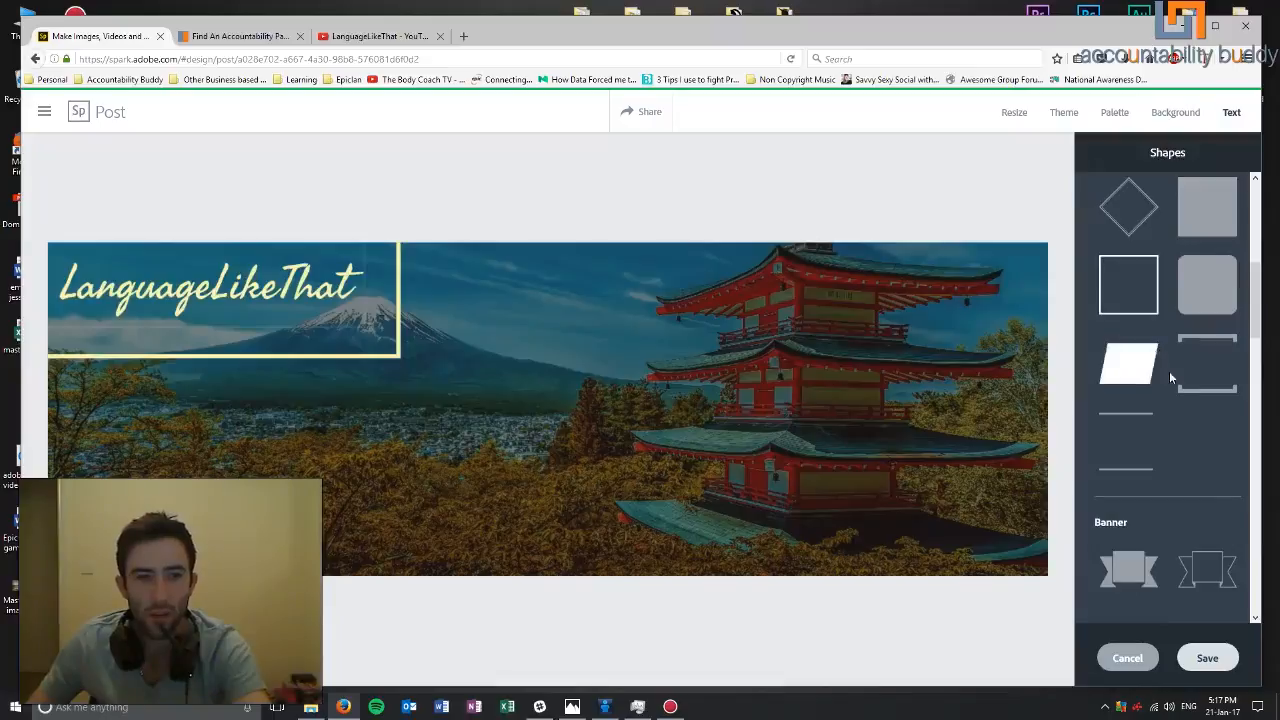
{"action": "scroll", "coordinate": [1169, 371], "scroll_direction": "down", "scroll_amount": 3}
{"action": "left_click", "coordinate": [1117, 256]}
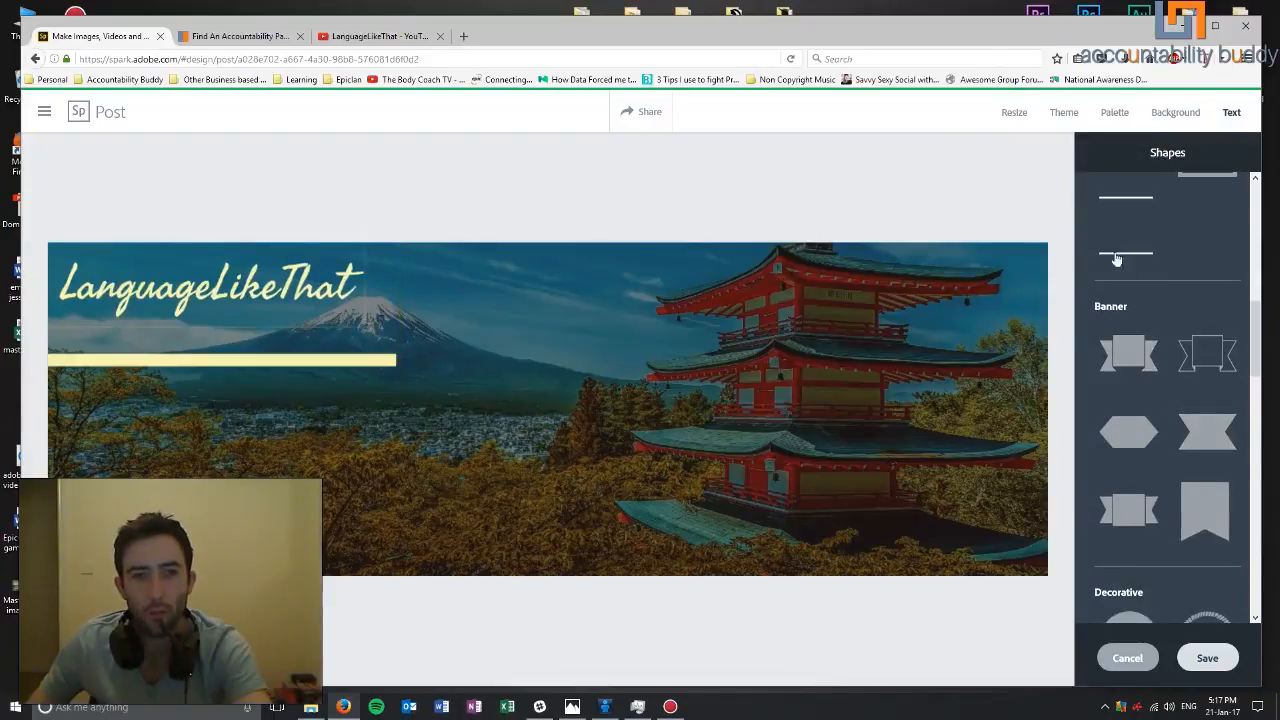
- Try the ribbon banner, sunburst and leafy wreath shapes around the title
{"action": "scroll", "coordinate": [1130, 300], "scroll_direction": "down", "scroll_amount": 1}
{"action": "left_click", "coordinate": [1128, 285]}
{"action": "scroll", "coordinate": [1161, 371], "scroll_direction": "down", "scroll_amount": 2}
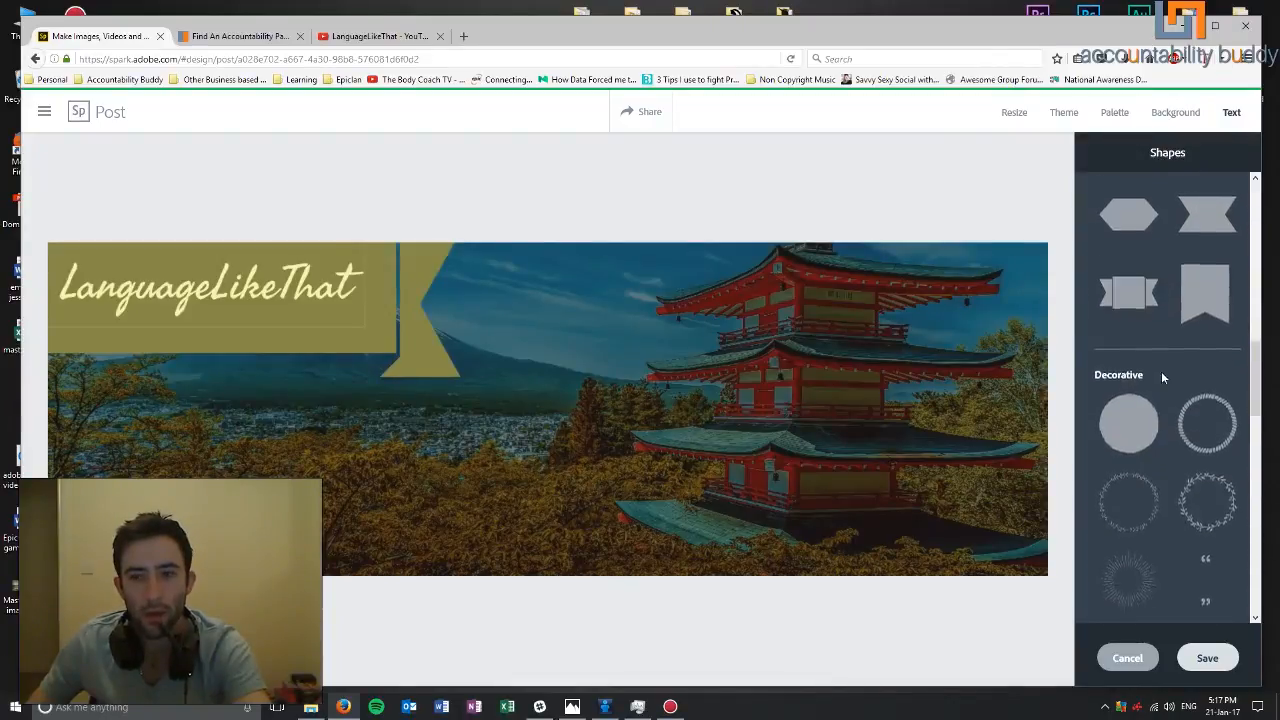
{"action": "scroll", "coordinate": [1161, 376], "scroll_direction": "down", "scroll_amount": 3}
{"action": "left_click", "coordinate": [1135, 393]}
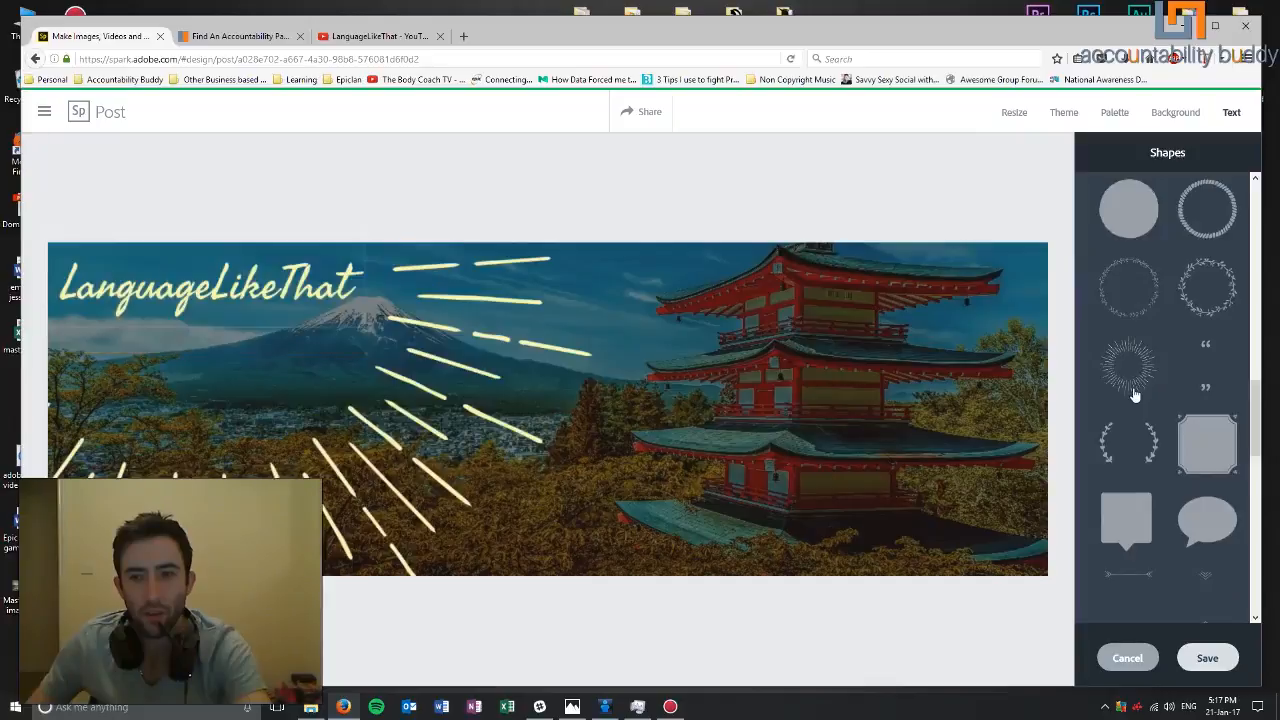
{"action": "left_click", "coordinate": [1205, 287]}
{"action": "left_click", "coordinate": [1128, 318]}
{"action": "scroll", "coordinate": [1128, 320], "scroll_direction": "down", "scroll_amount": 3}
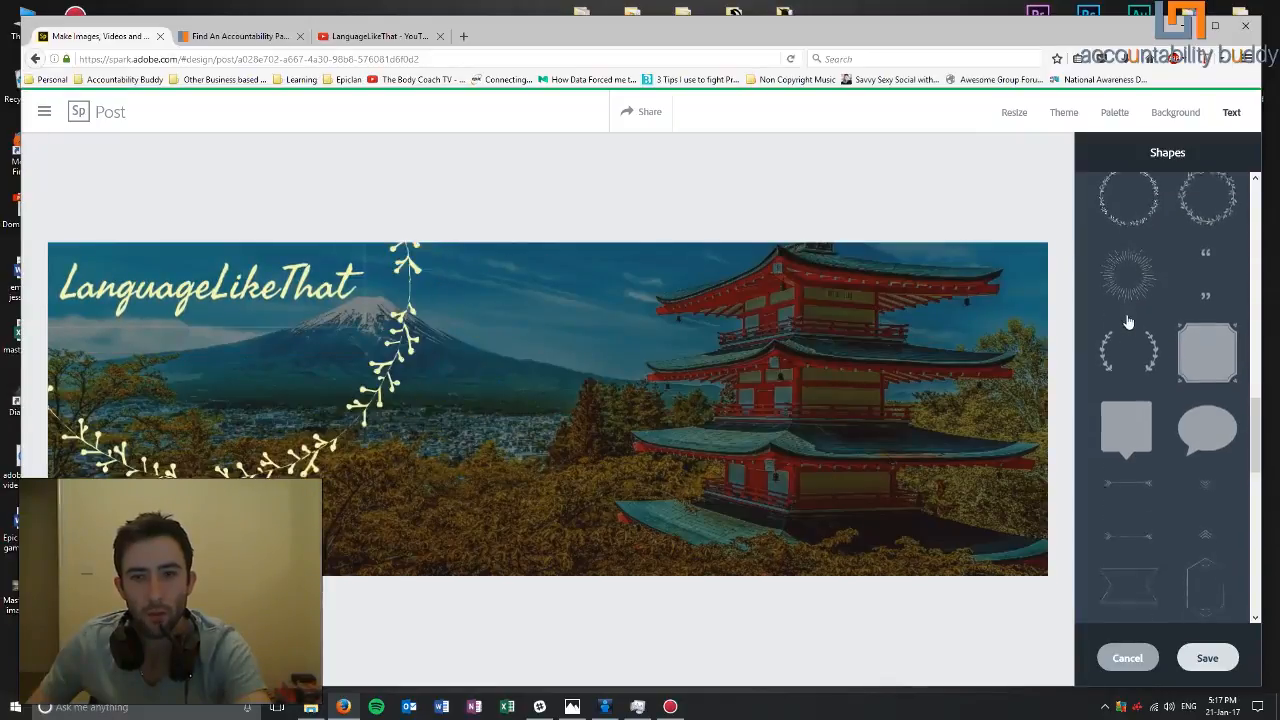
- Try the square speech bubble, arrow line and triple chevron shapes with the title
{"action": "left_click", "coordinate": [1137, 394]}
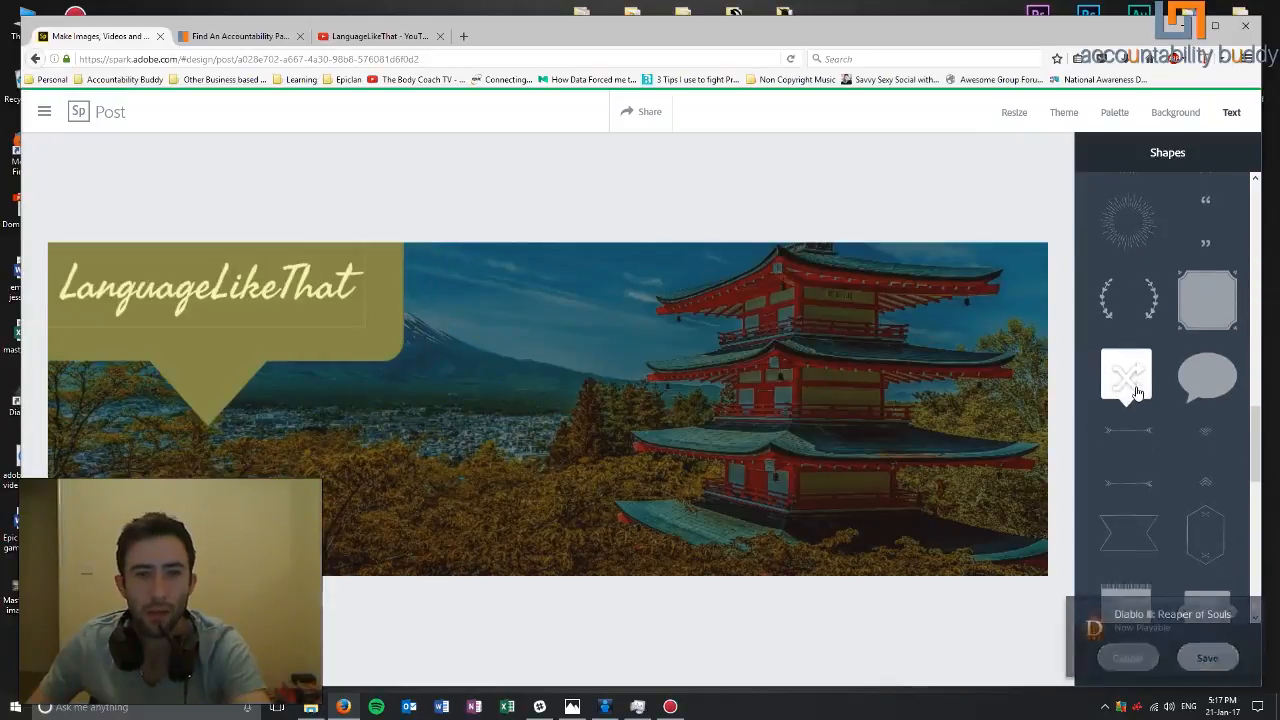
{"action": "left_click", "coordinate": [1144, 438]}
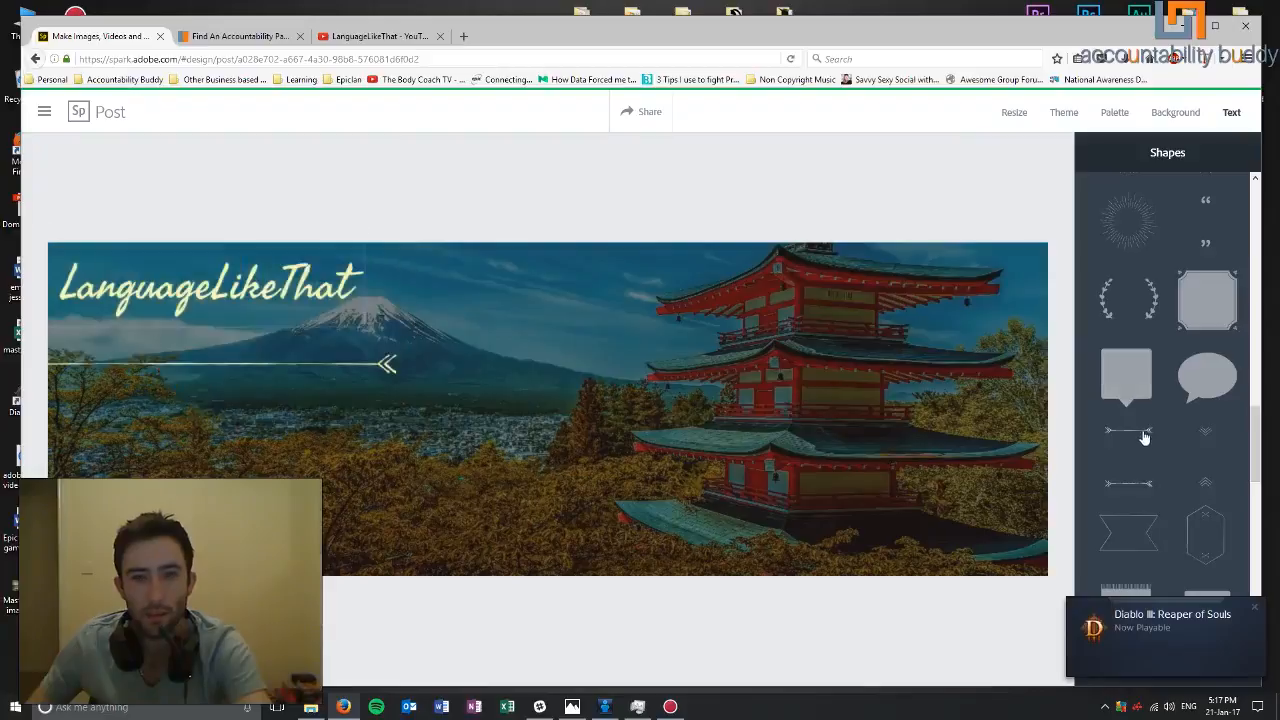
{"action": "left_click", "coordinate": [1205, 484]}
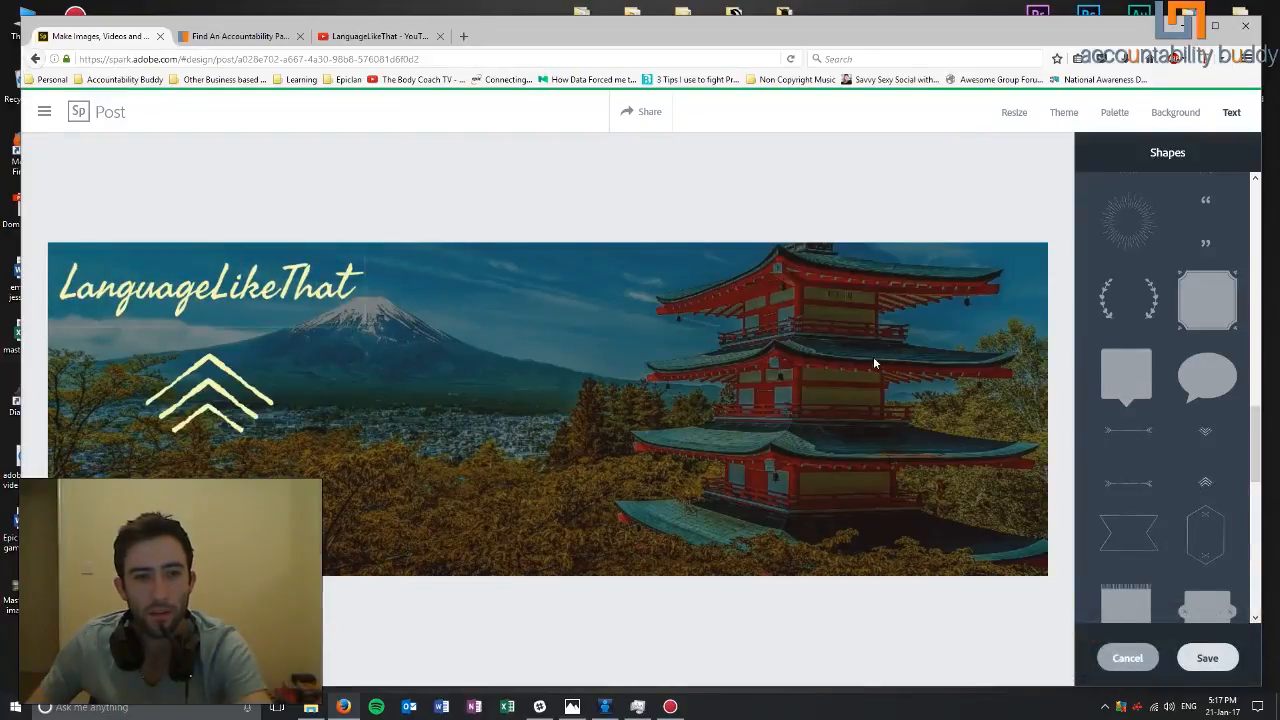
{"action": "left_click", "coordinate": [691, 388]}
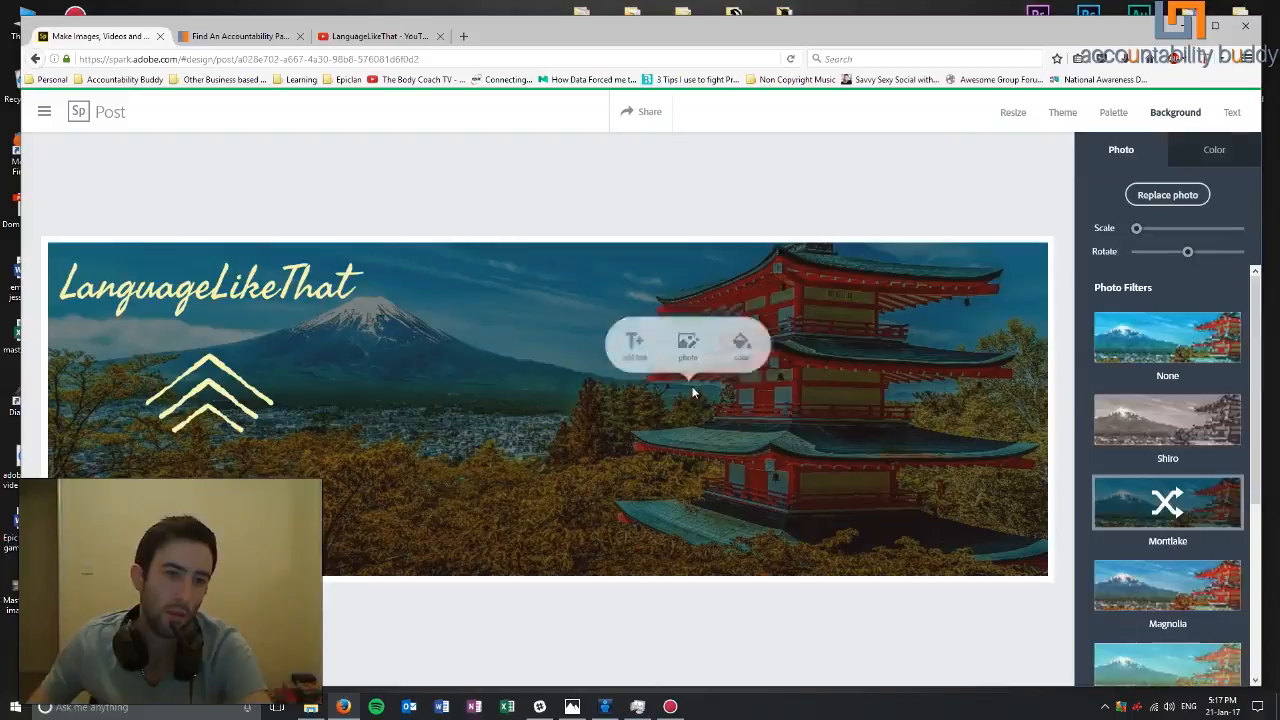
{"action": "left_click", "coordinate": [733, 437]}
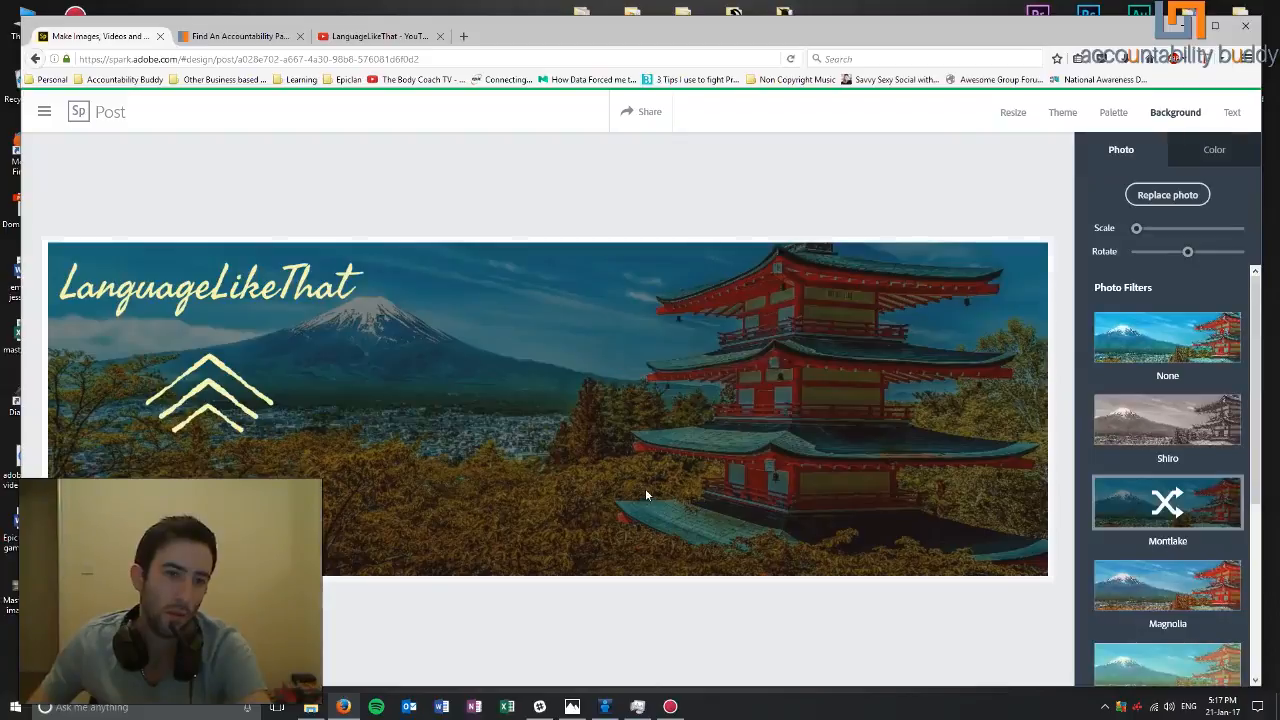
- Try the rough-edged rounded block behind the title and the offset shadow text effect
{"action": "left_click", "coordinate": [357, 297]}
{"action": "left_click", "coordinate": [1116, 478]}
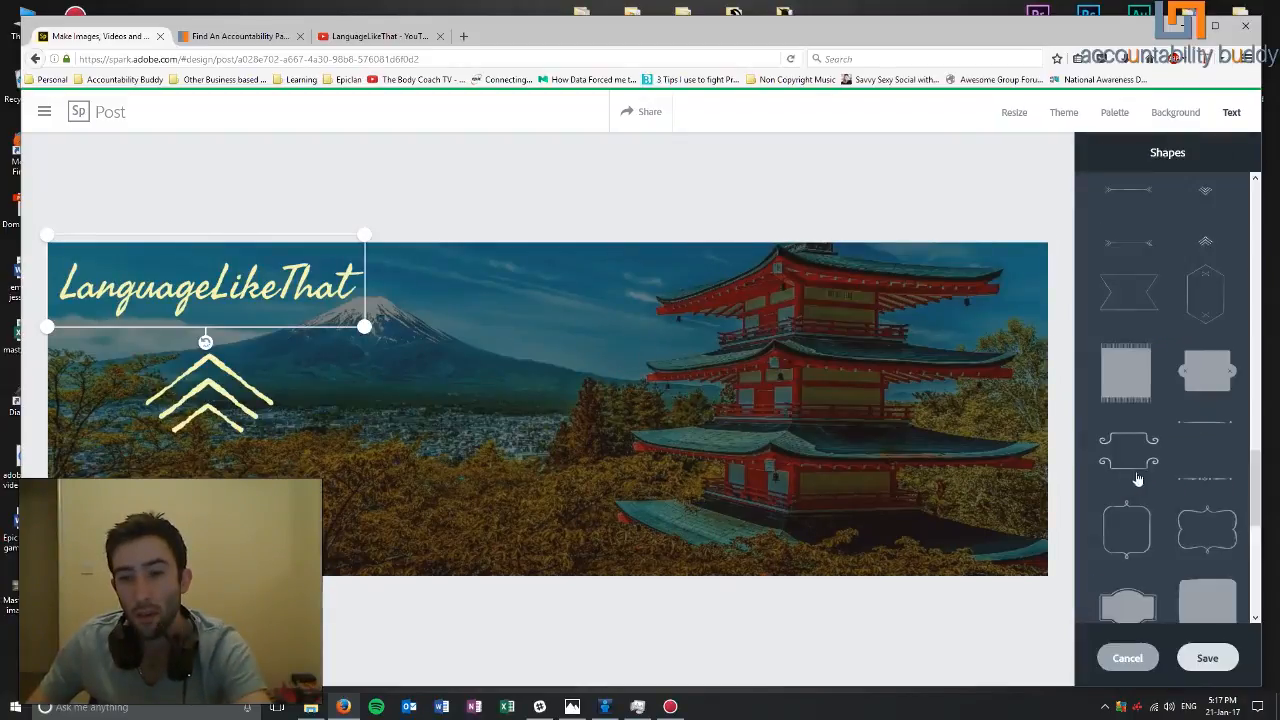
{"action": "scroll", "coordinate": [1171, 409], "scroll_direction": "down", "scroll_amount": 10}
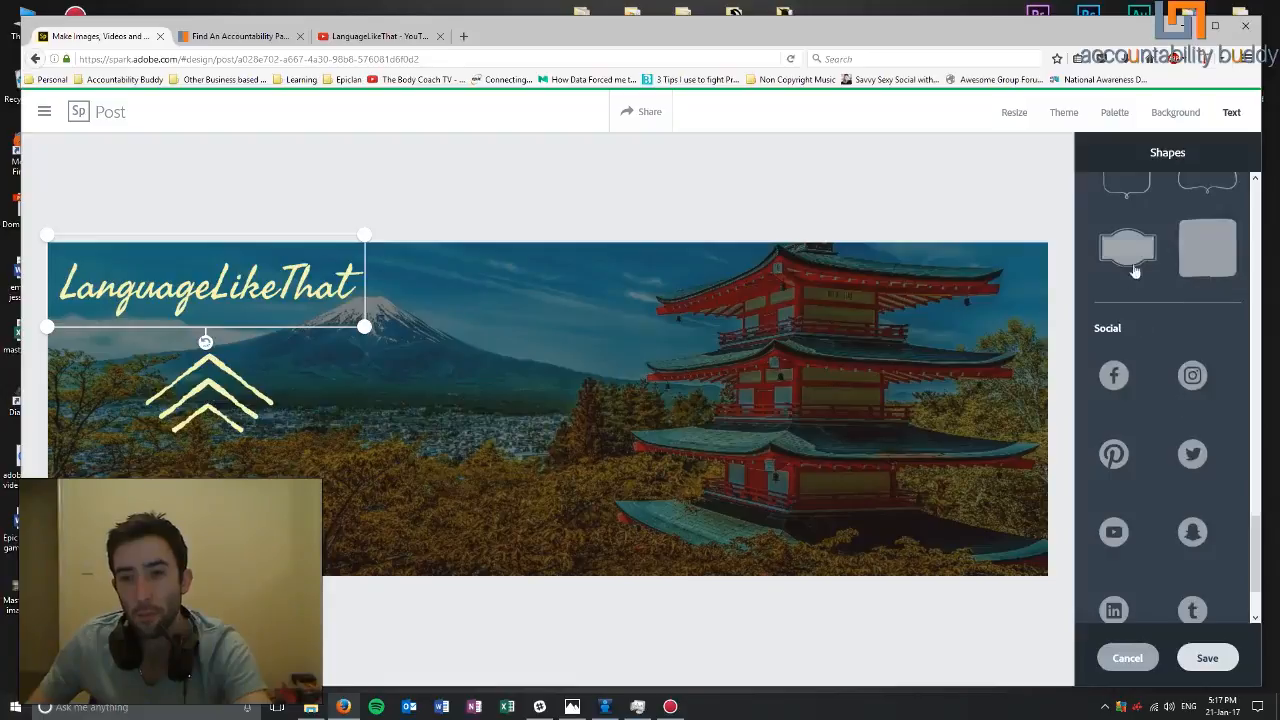
{"action": "left_click", "coordinate": [1210, 262]}
{"action": "scroll", "coordinate": [1191, 283], "scroll_direction": "up", "scroll_amount": 5}
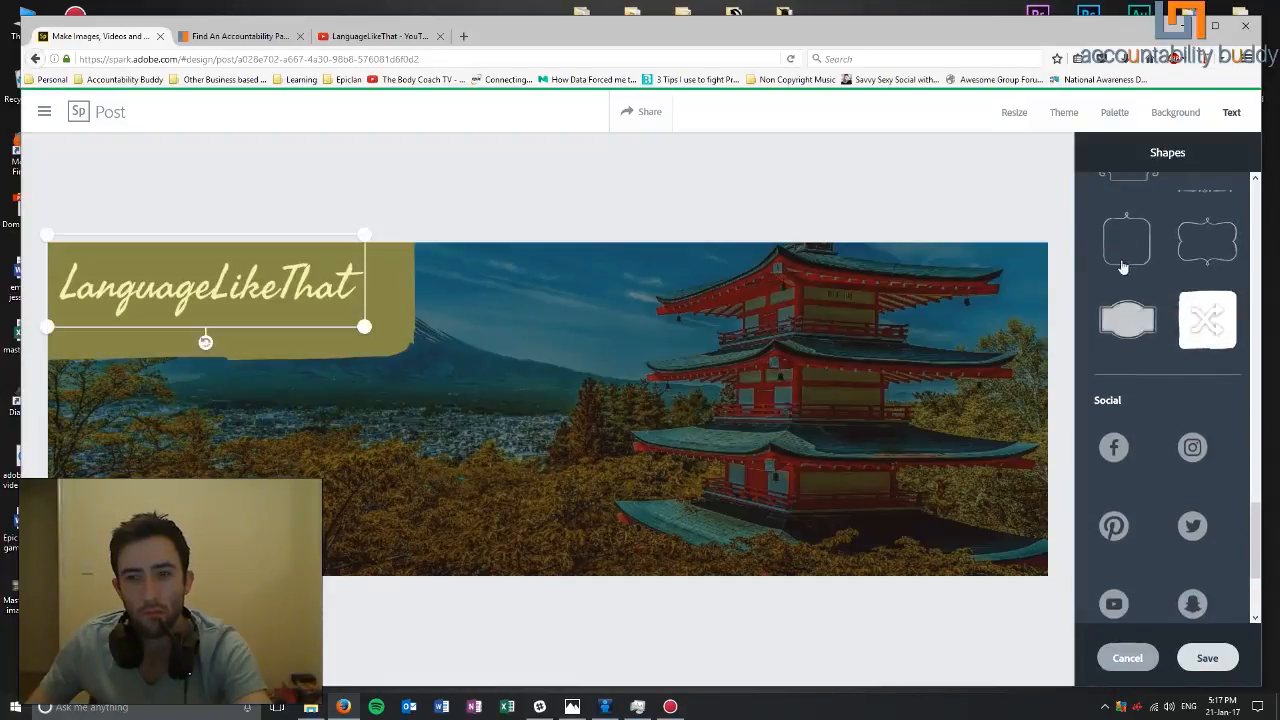
{"action": "scroll", "coordinate": [1195, 331], "scroll_direction": "up", "scroll_amount": 8}
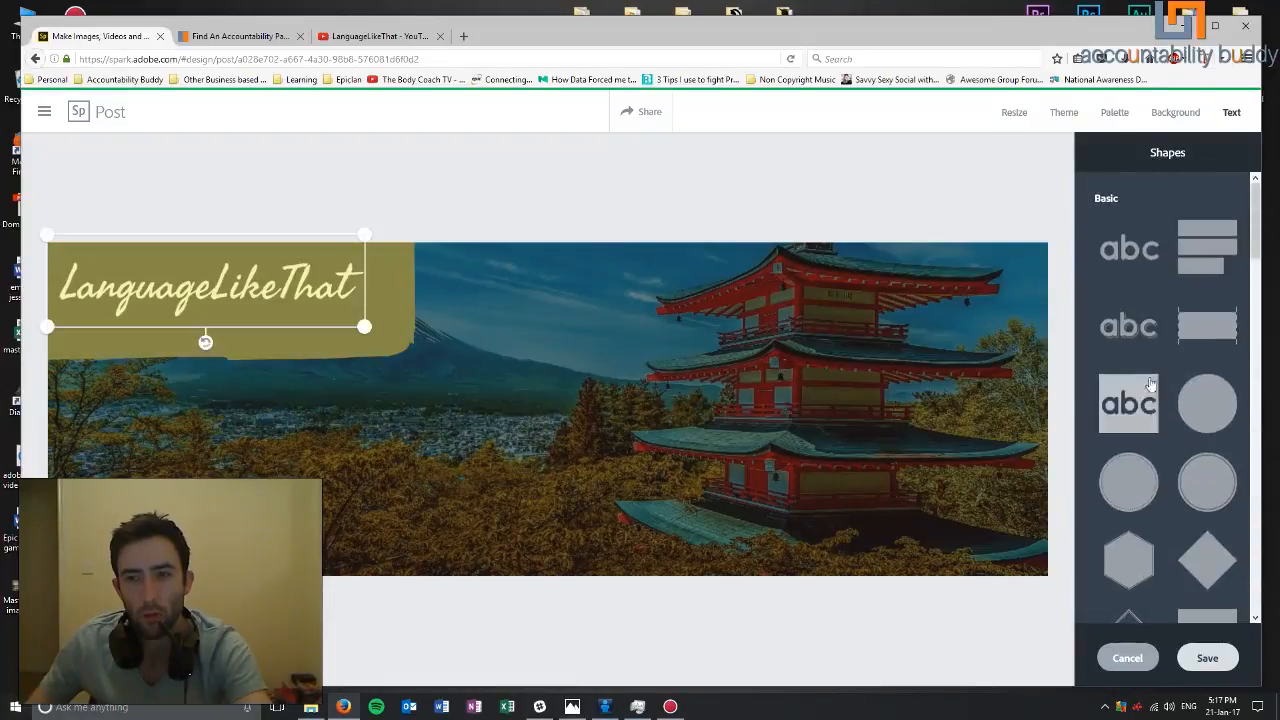
{"action": "left_click", "coordinate": [1137, 326]}
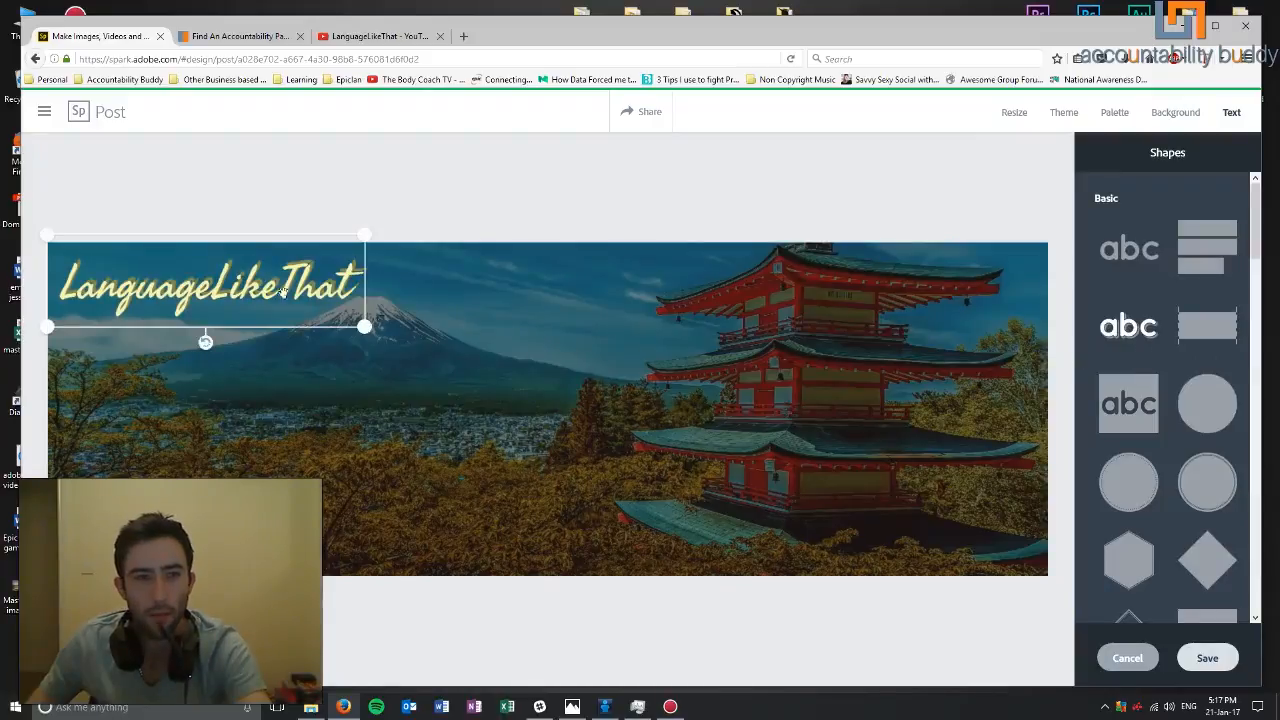
- Add the YouTube icon from the social shapes beside the title and enlarge both across the banner
{"action": "scroll", "coordinate": [1160, 465], "scroll_direction": "down", "scroll_amount": 12}
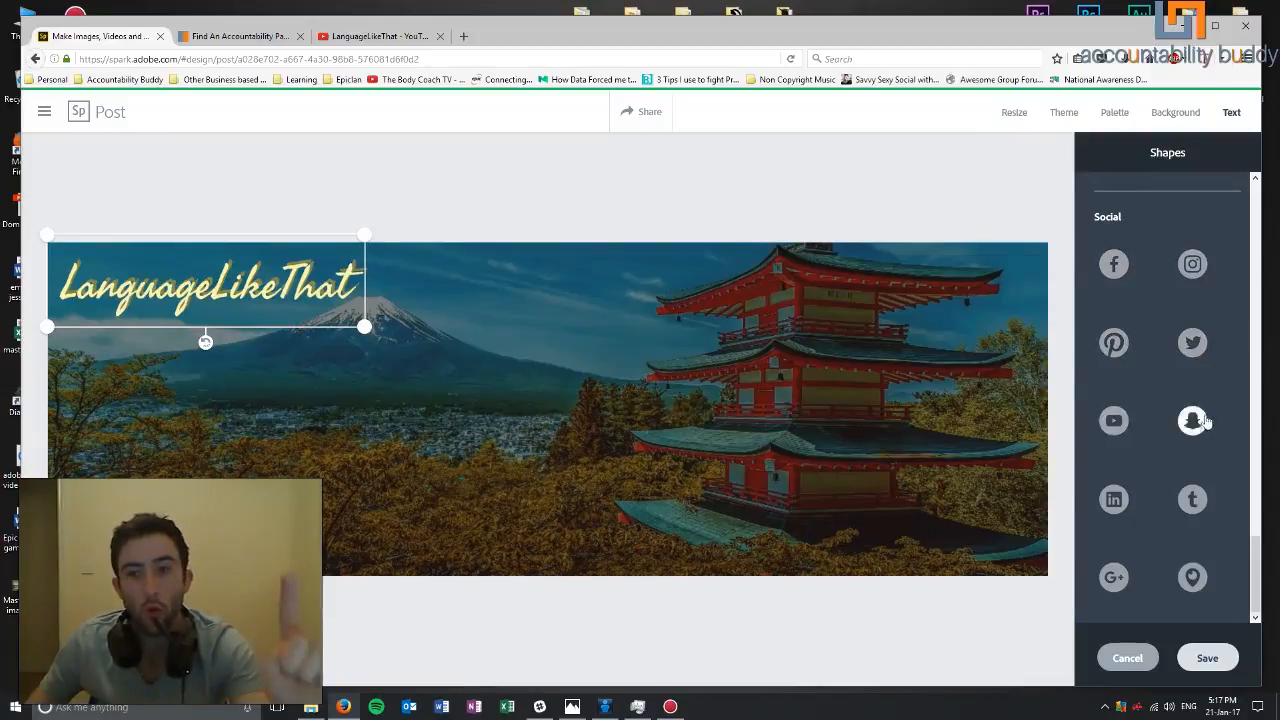
{"action": "left_click", "coordinate": [1116, 422]}
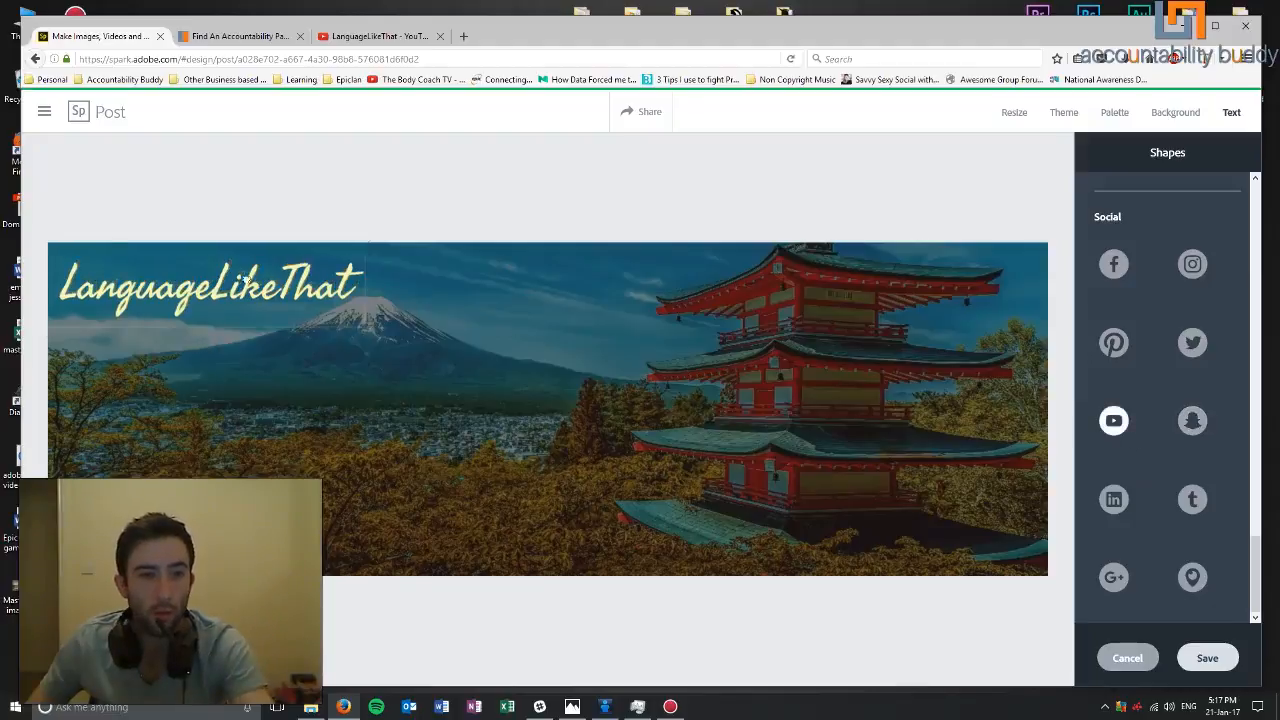
{"action": "left_click", "coordinate": [410, 308]}
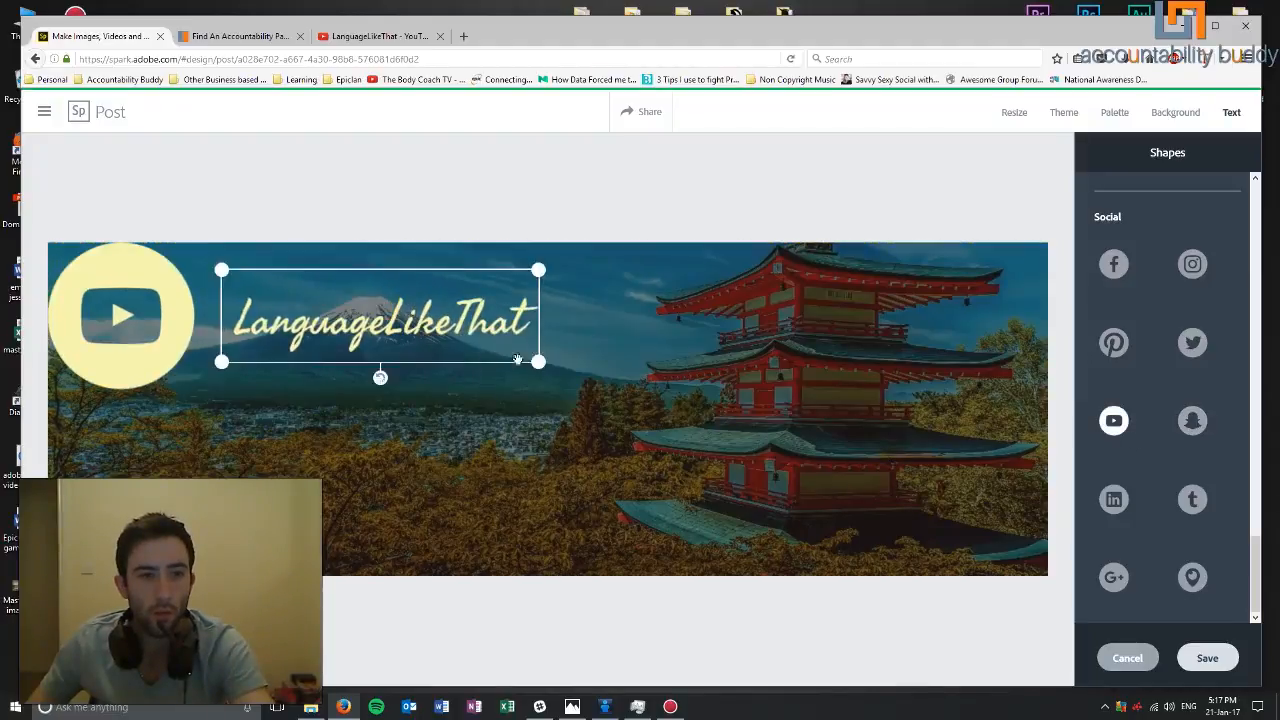
{"action": "left_click_drag", "start_coordinate": [537, 362], "coordinate": [815, 522]}
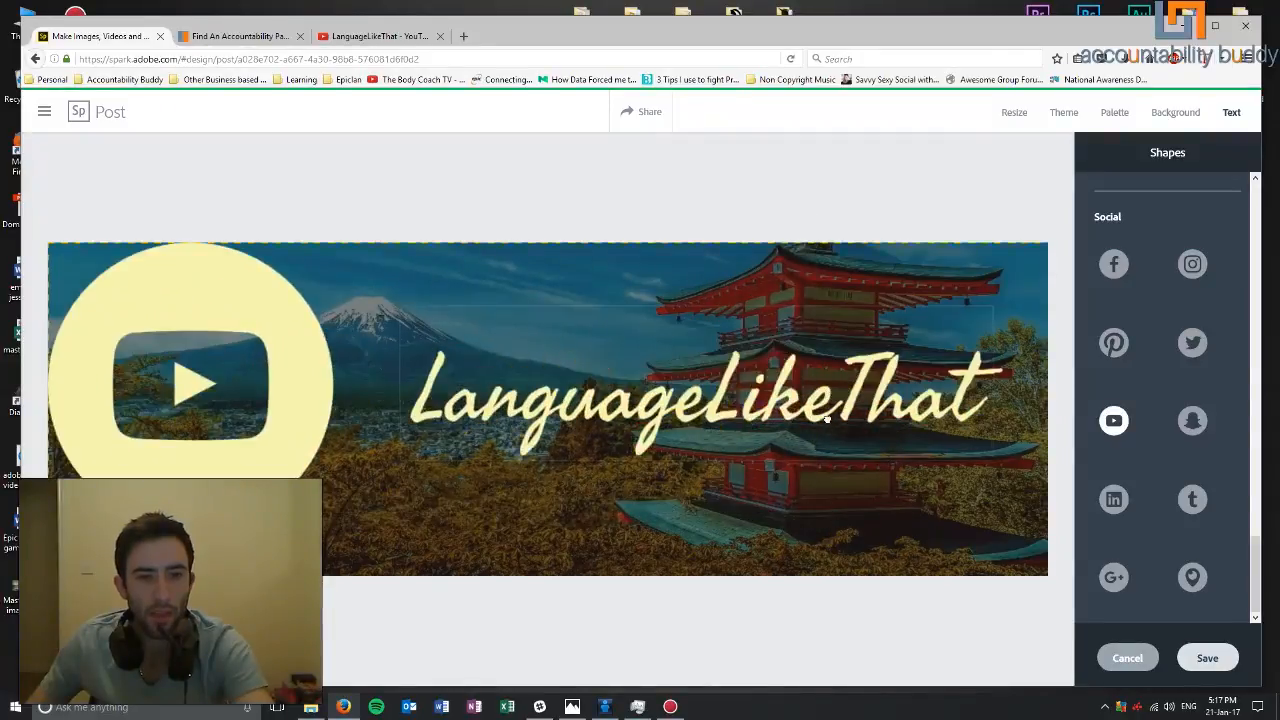
- Shrink the title with its YouTube icon, place it in the banner's lower-left corner and save the shape
{"action": "left_click_drag", "start_coordinate": [990, 462], "coordinate": [280, 539]}
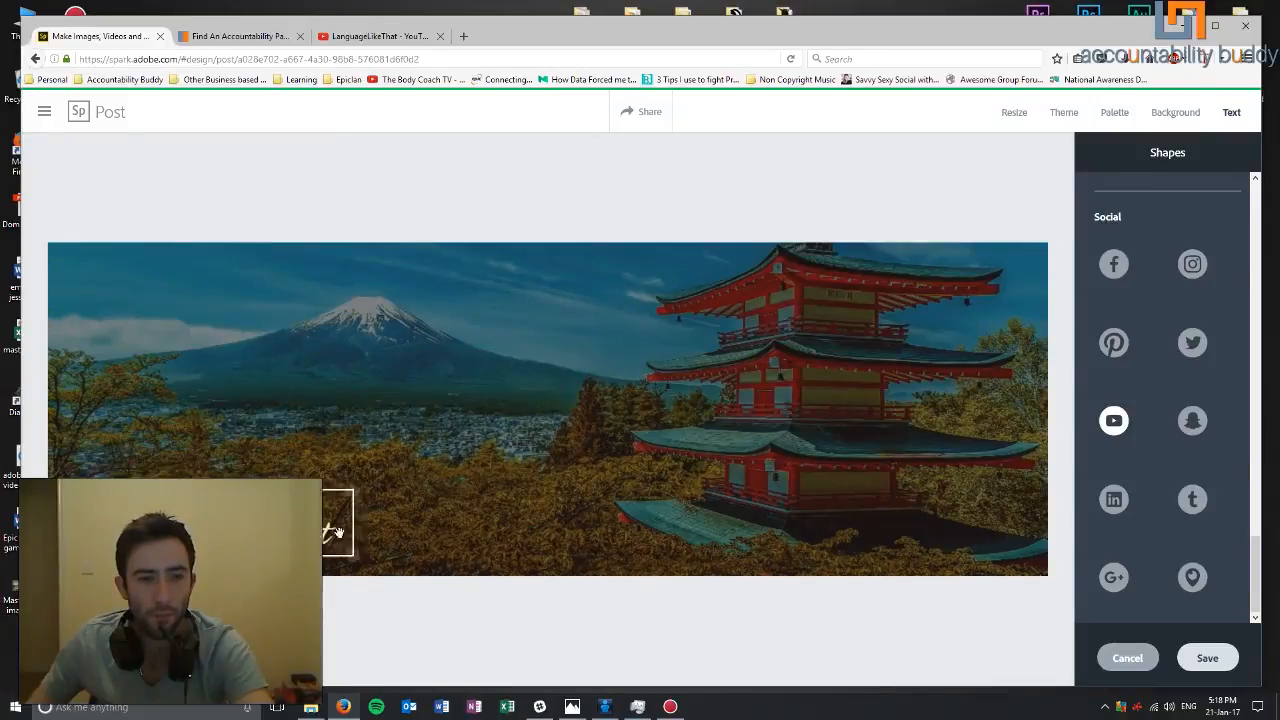
{"action": "left_click_drag", "start_coordinate": [343, 507], "coordinate": [377, 485]}
{"action": "mouse_move", "coordinate": [292, 536]}
{"action": "left_mouse_down"}
{"action": "mouse_move", "coordinate": [307, 517]}
{"action": "mouse_move", "coordinate": [339, 529]}
{"action": "mouse_move", "coordinate": [294, 516]}
{"action": "mouse_move", "coordinate": [303, 505]}
{"action": "mouse_move", "coordinate": [280, 514]}
{"action": "left_mouse_up"}
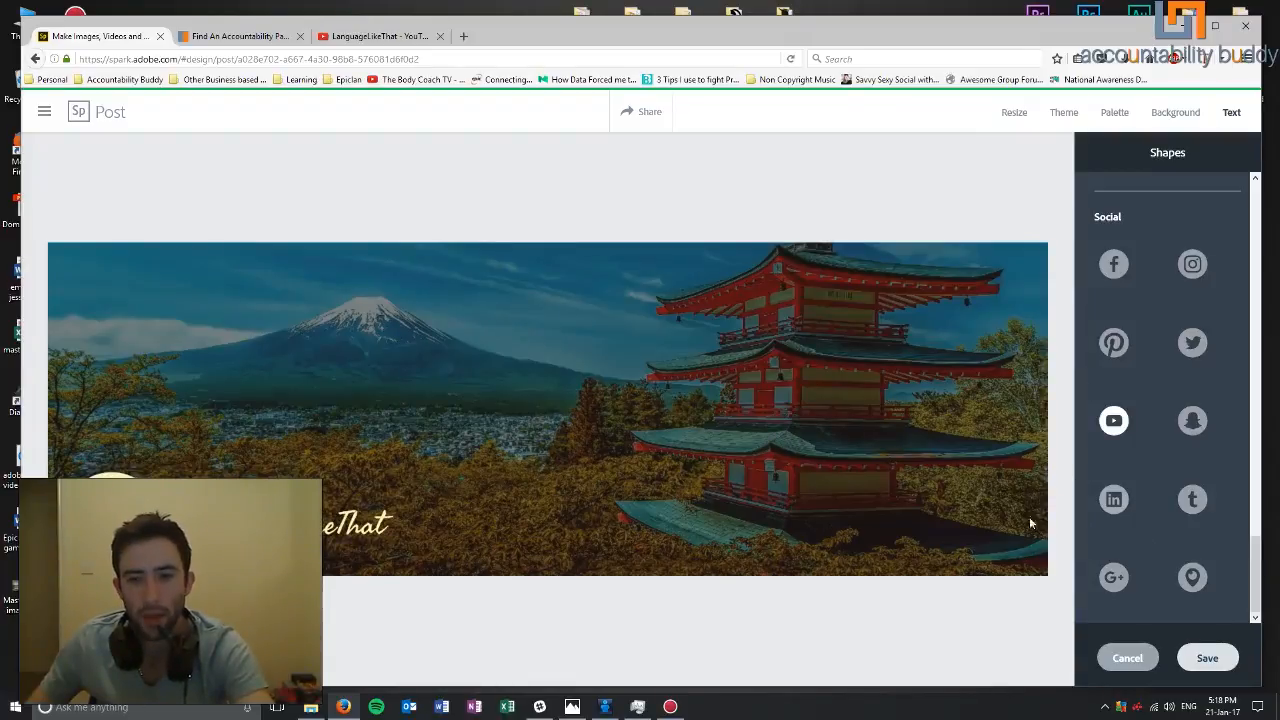
{"action": "left_click", "coordinate": [1205, 664]}
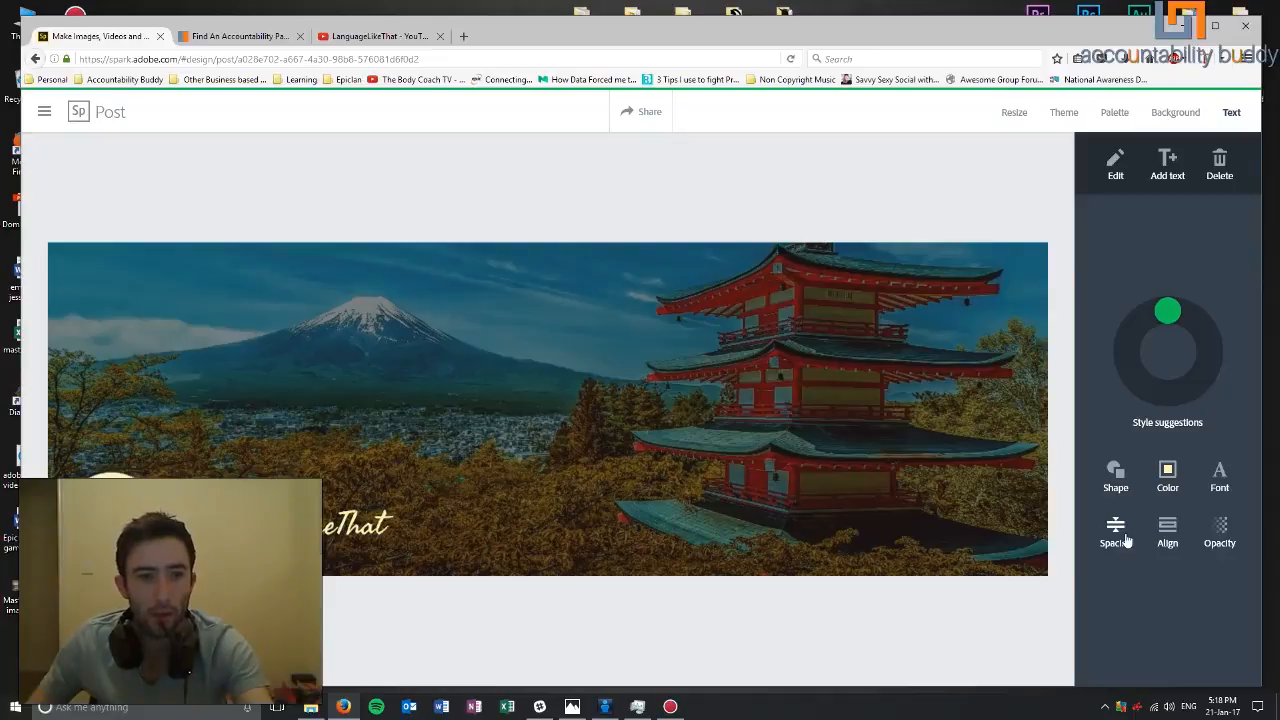
- Shift the title further towards the banner's left edge and reduce its opacity to make it semi-transparent
{"action": "left_click_drag", "start_coordinate": [314, 543], "coordinate": [255, 541]}
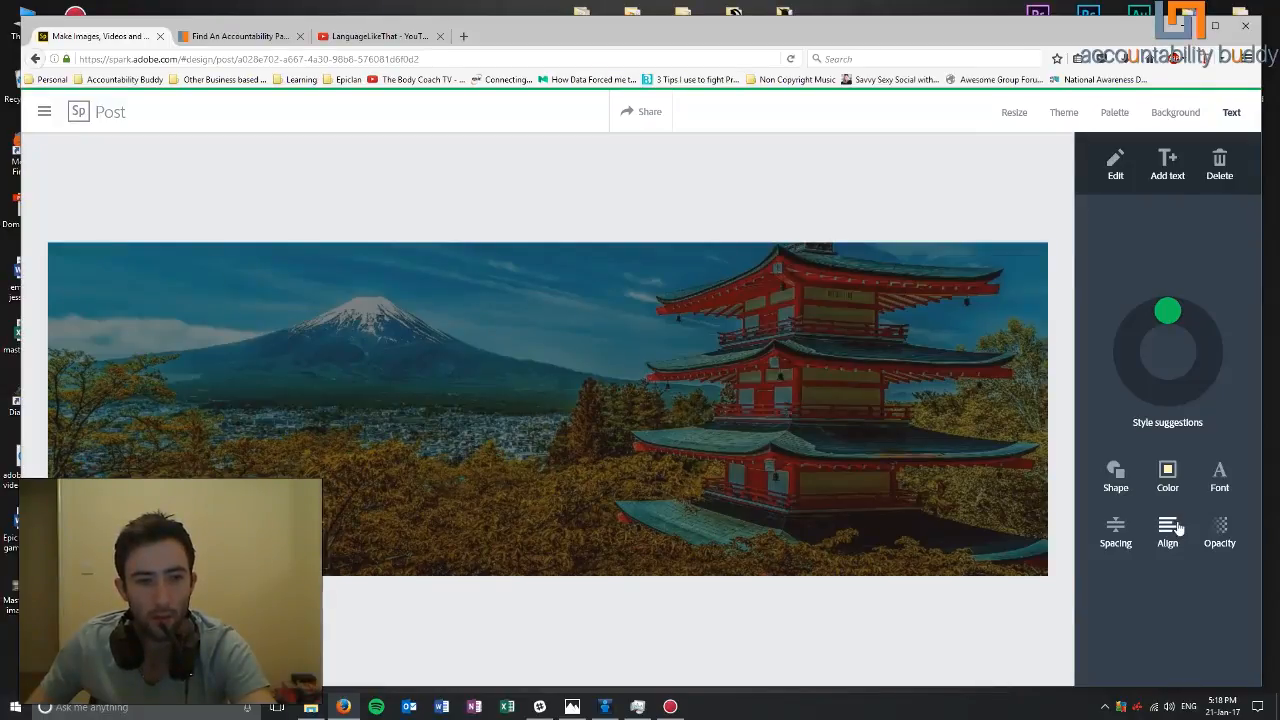
{"action": "left_click", "coordinate": [200, 529]}
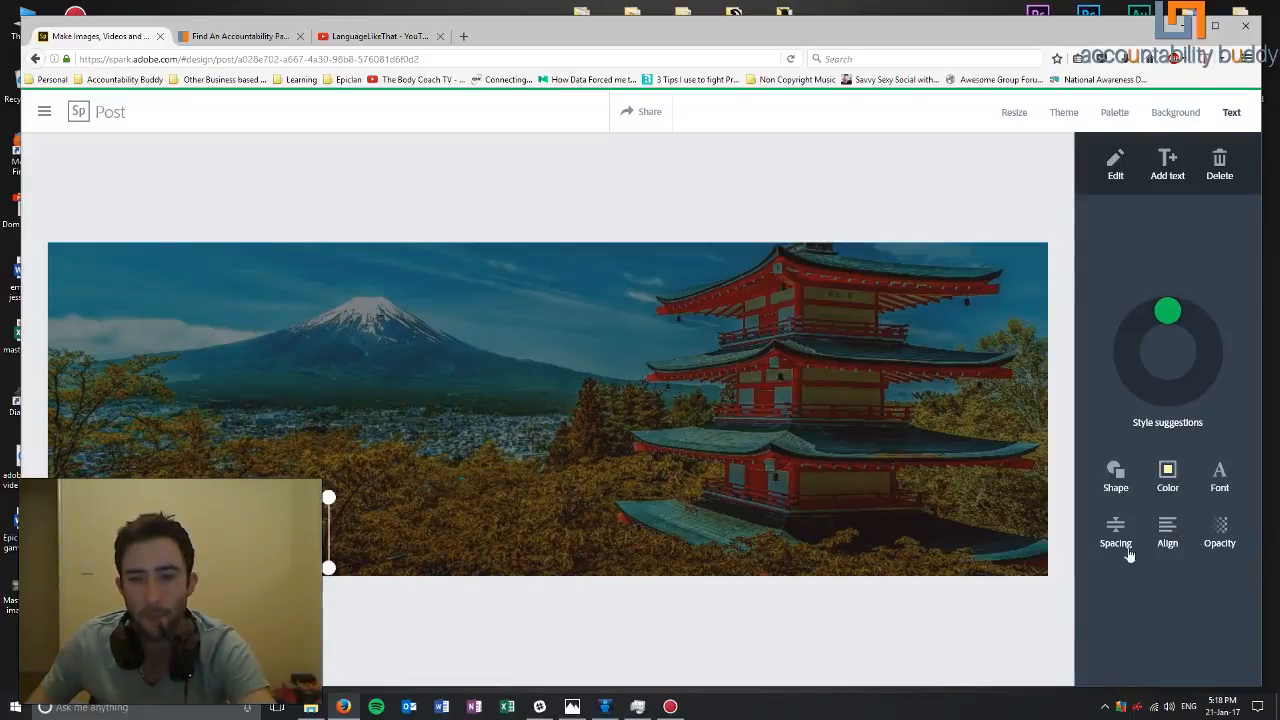
{"action": "left_click", "coordinate": [1220, 530]}
{"action": "left_click_drag", "start_coordinate": [1223, 602], "coordinate": [1160, 603]}
{"action": "left_click", "coordinate": [663, 663]}
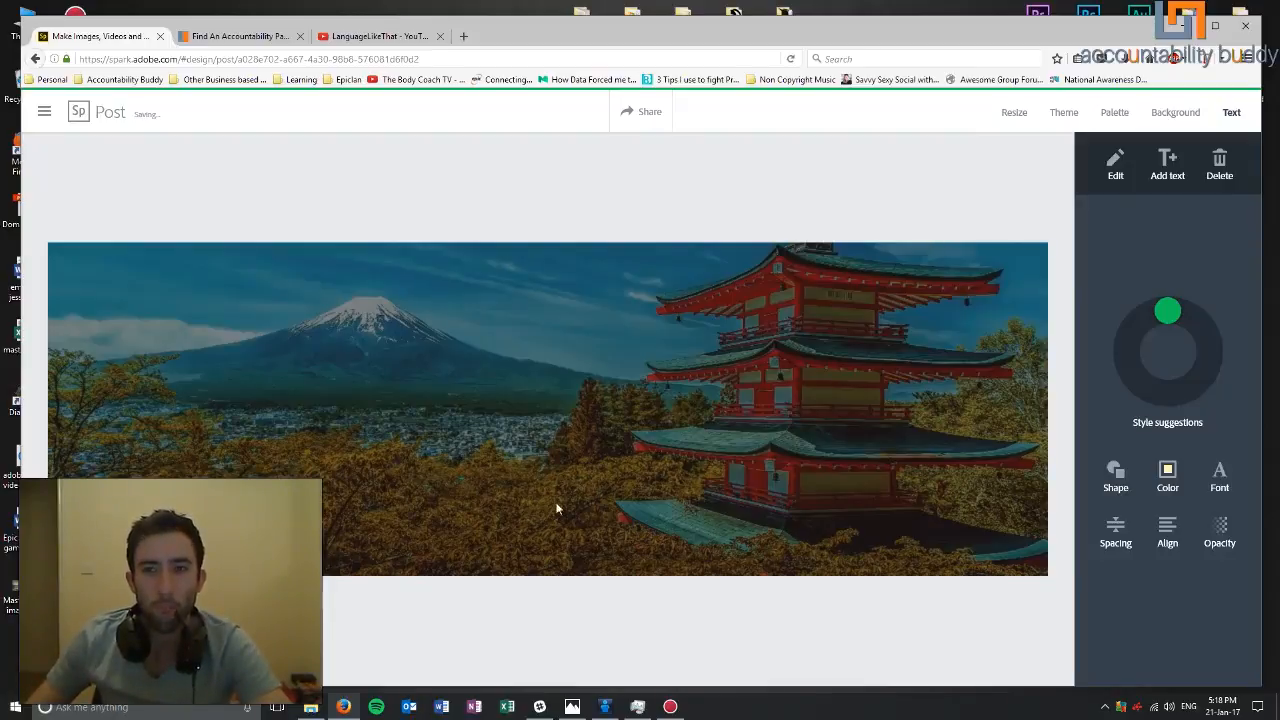
- Add a new text reading "Learn Japanese with" followed by the host's first name and an exclamation mark
{"action": "left_click", "coordinate": [1167, 172]}
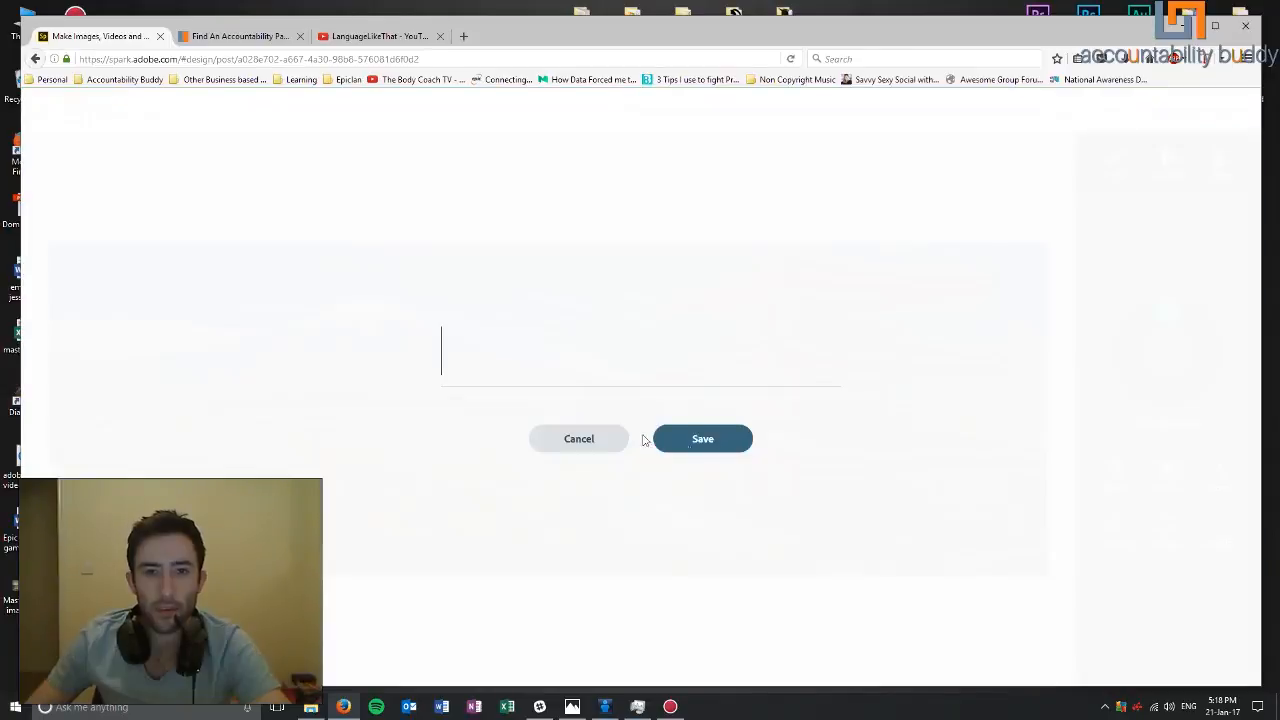
{"action": "type", "text": "Lea"}
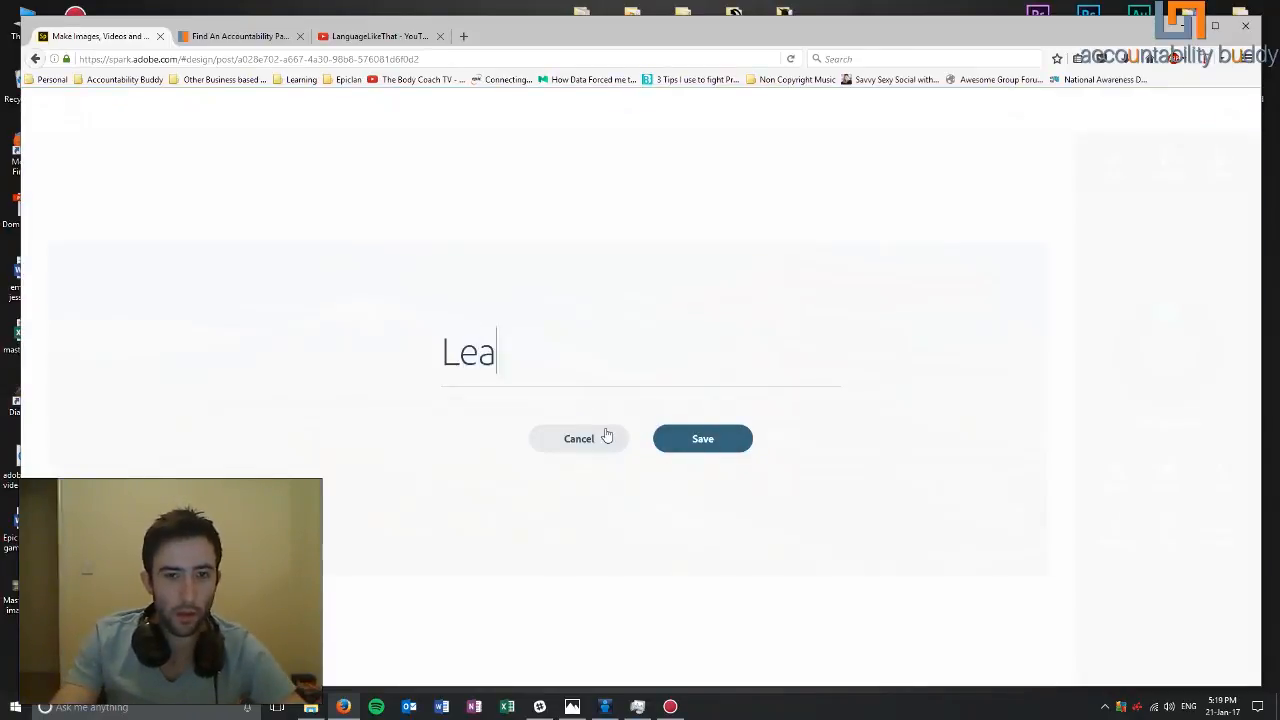
{"action": "type", "text": "rn Japa"}
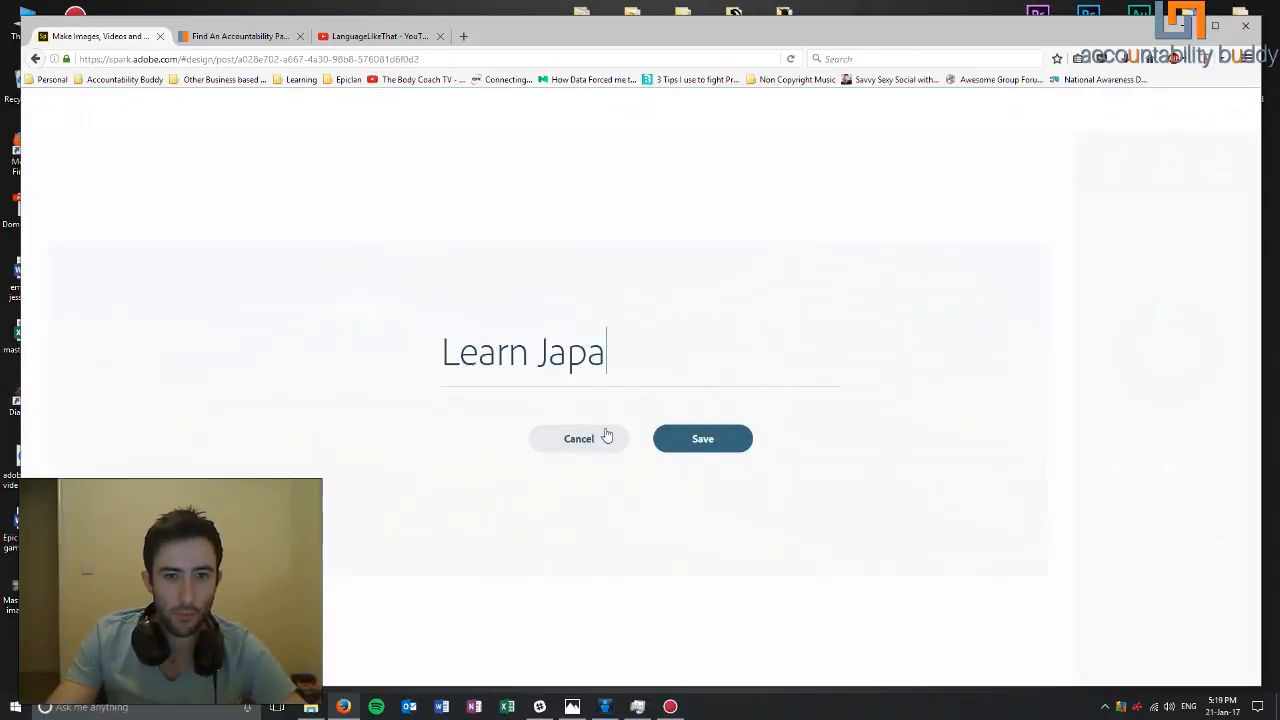
{"action": "type", "text": "neses"}
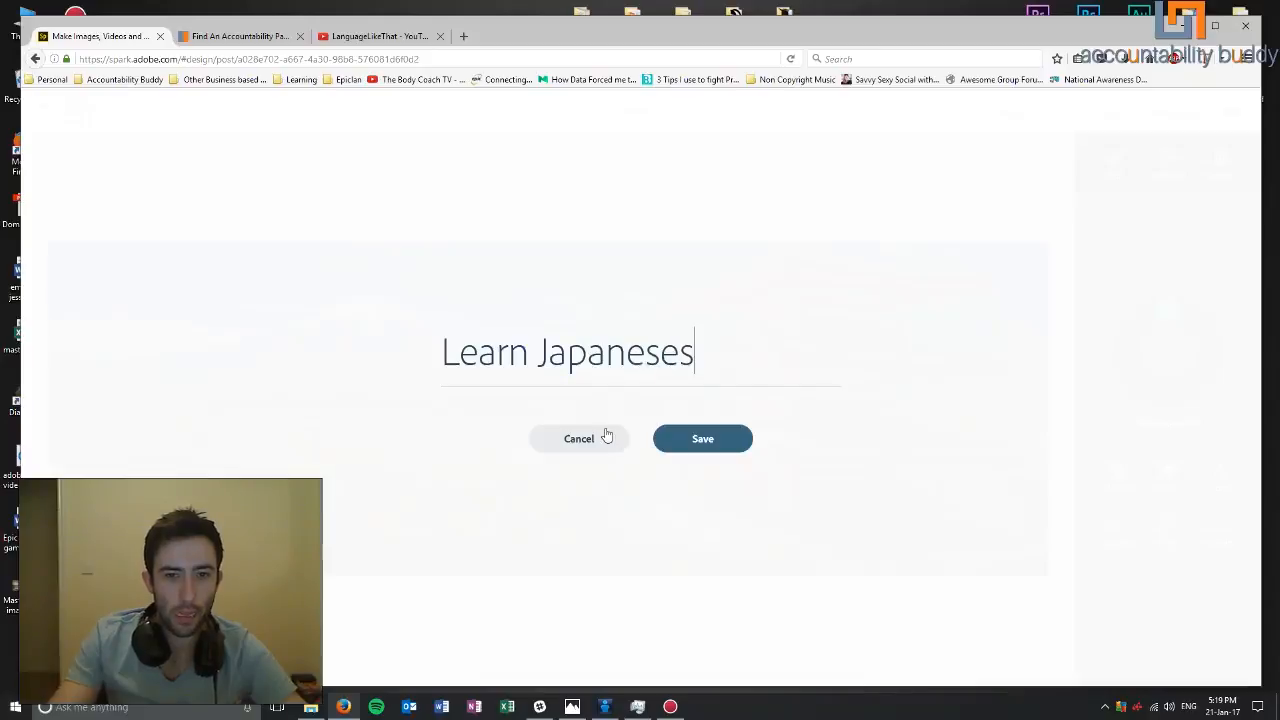
{"action": "key", "text": "BackSpace"}
{"action": "type", "text": "with Brian!"}
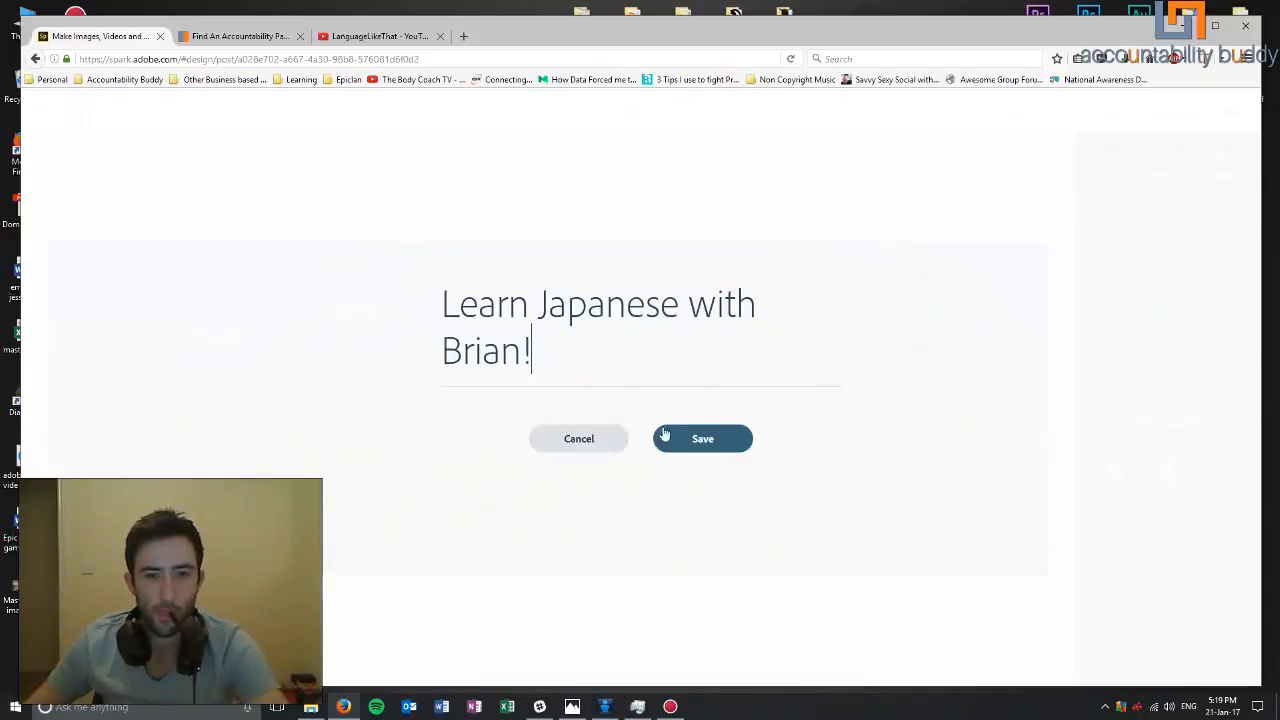
{"action": "left_click", "coordinate": [723, 446]}
- Shrink the new tagline and replace its YouTube icon shape with the offset shadow text effect
{"action": "left_click_drag", "start_coordinate": [998, 556], "coordinate": [679, 458]}
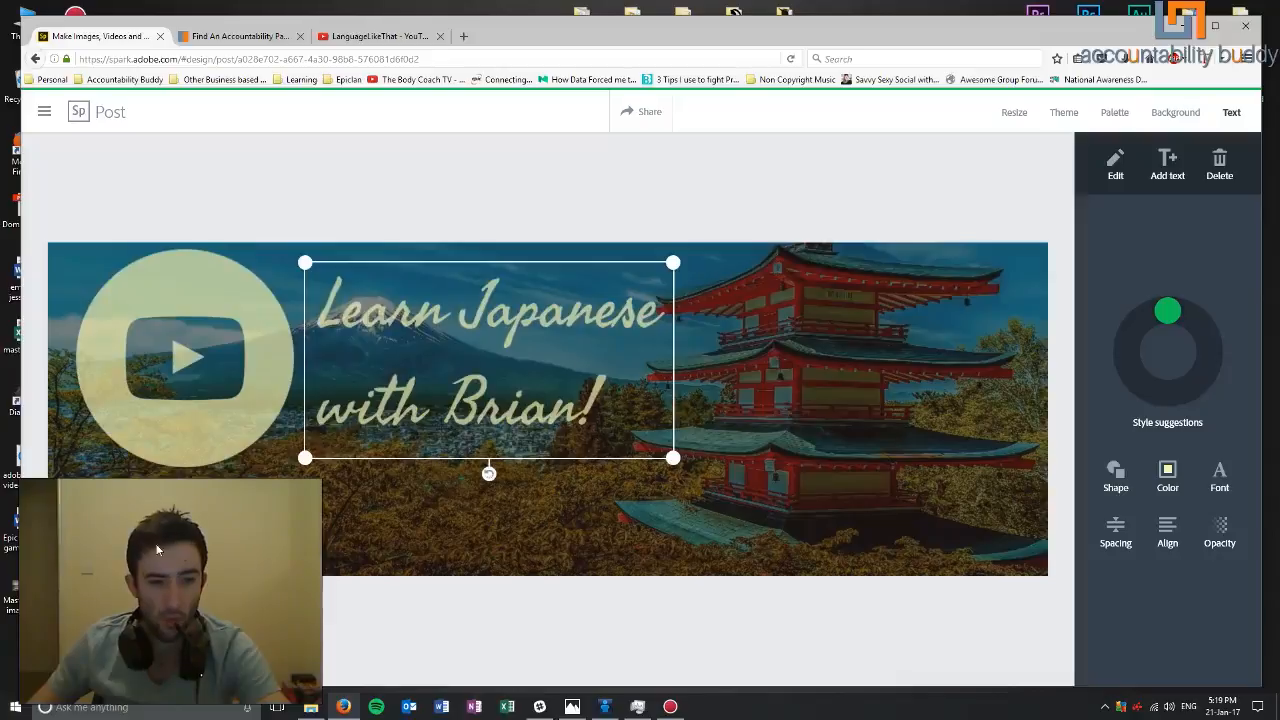
{"action": "left_click", "coordinate": [1116, 472]}
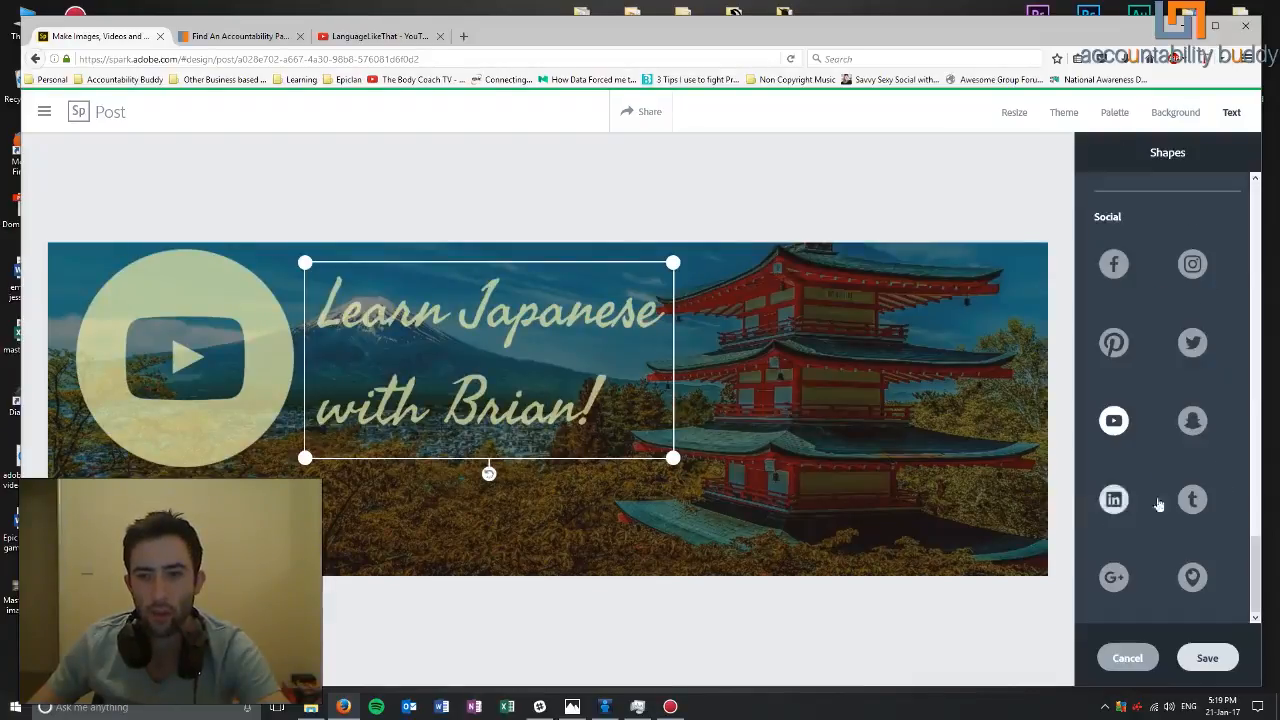
{"action": "scroll", "coordinate": [1120, 380], "scroll_direction": "down", "scroll_amount": 5}
{"action": "scroll", "coordinate": [1147, 415], "scroll_direction": "up", "scroll_amount": 8}
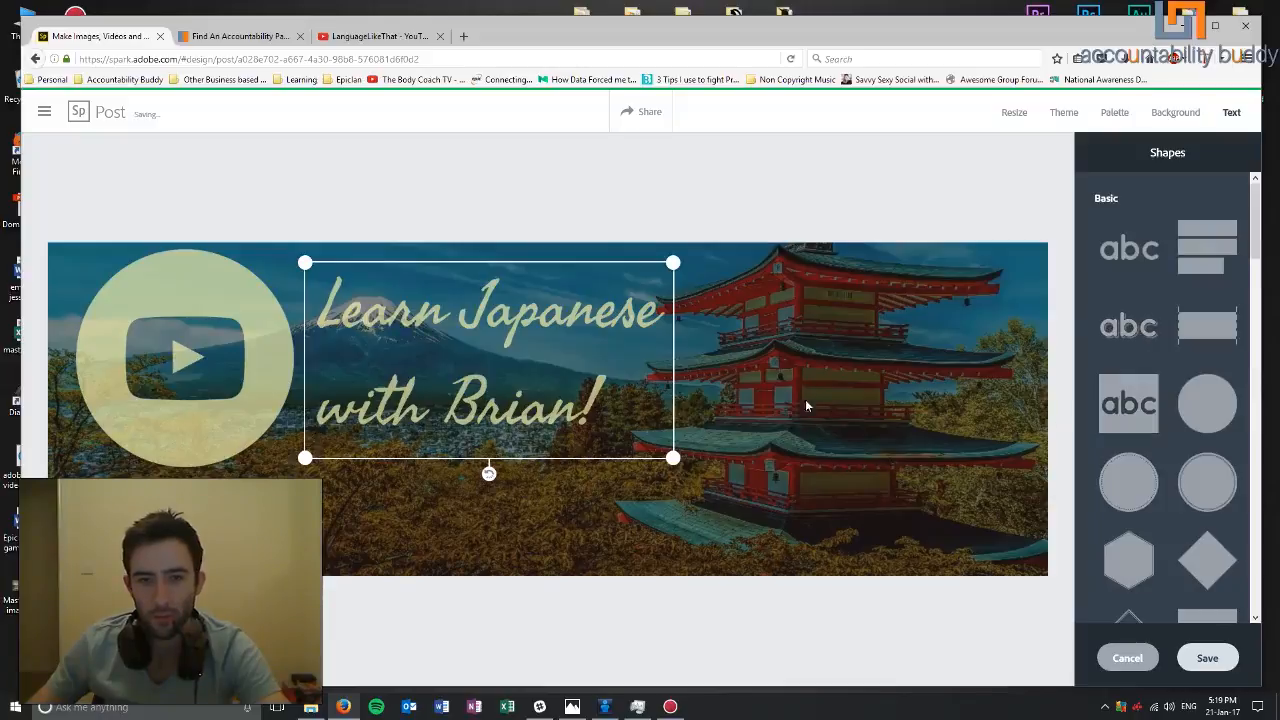
{"action": "left_click", "coordinate": [1130, 330]}
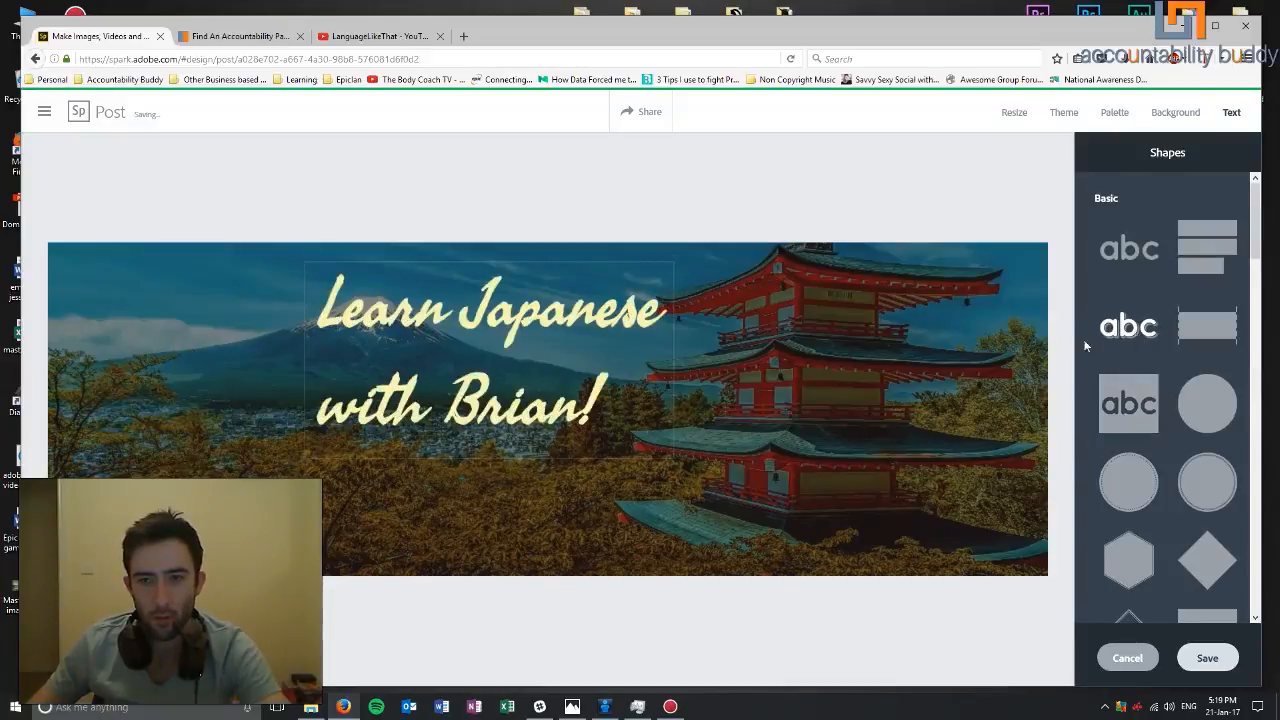
{"action": "left_click", "coordinate": [1145, 337]}
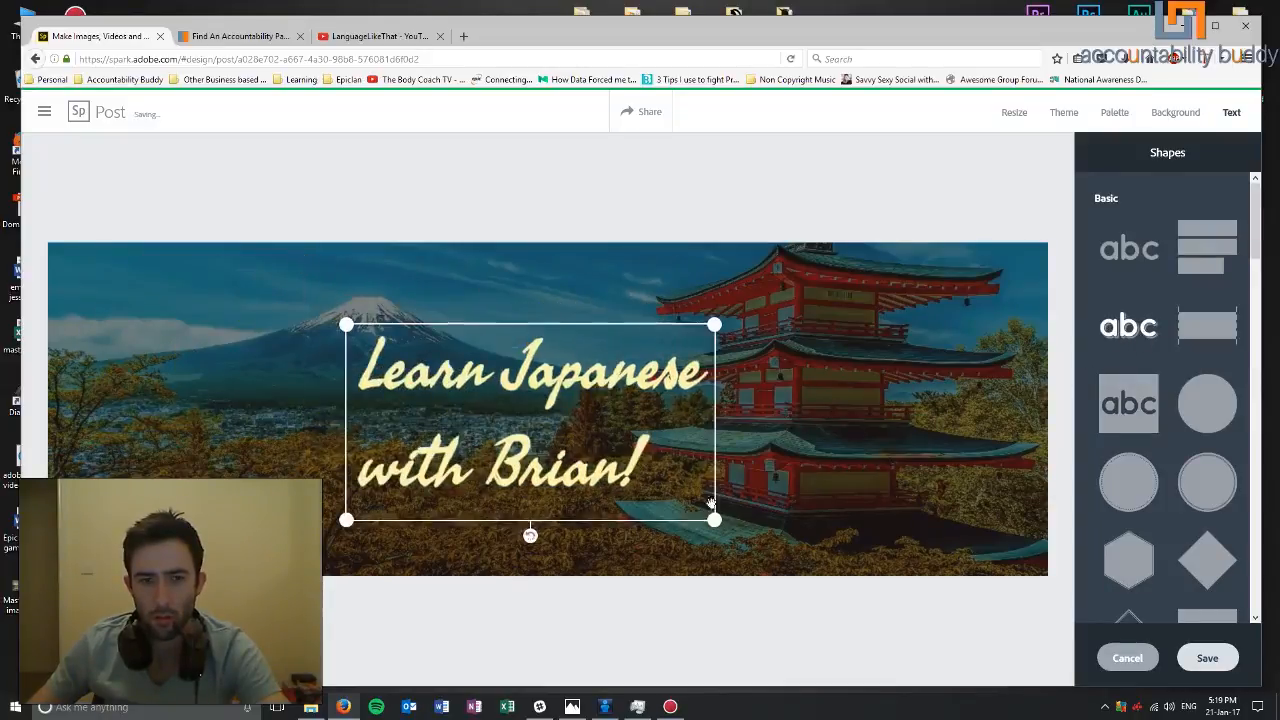
- Fit the tagline on one line in the banner's lower-right corner, save its shape and lower its opacity slightly
{"action": "left_click_drag", "start_coordinate": [714, 517], "coordinate": [683, 418]}
{"action": "left_click_drag", "start_coordinate": [600, 380], "coordinate": [984, 548]}
{"action": "left_click", "coordinate": [1214, 658]}
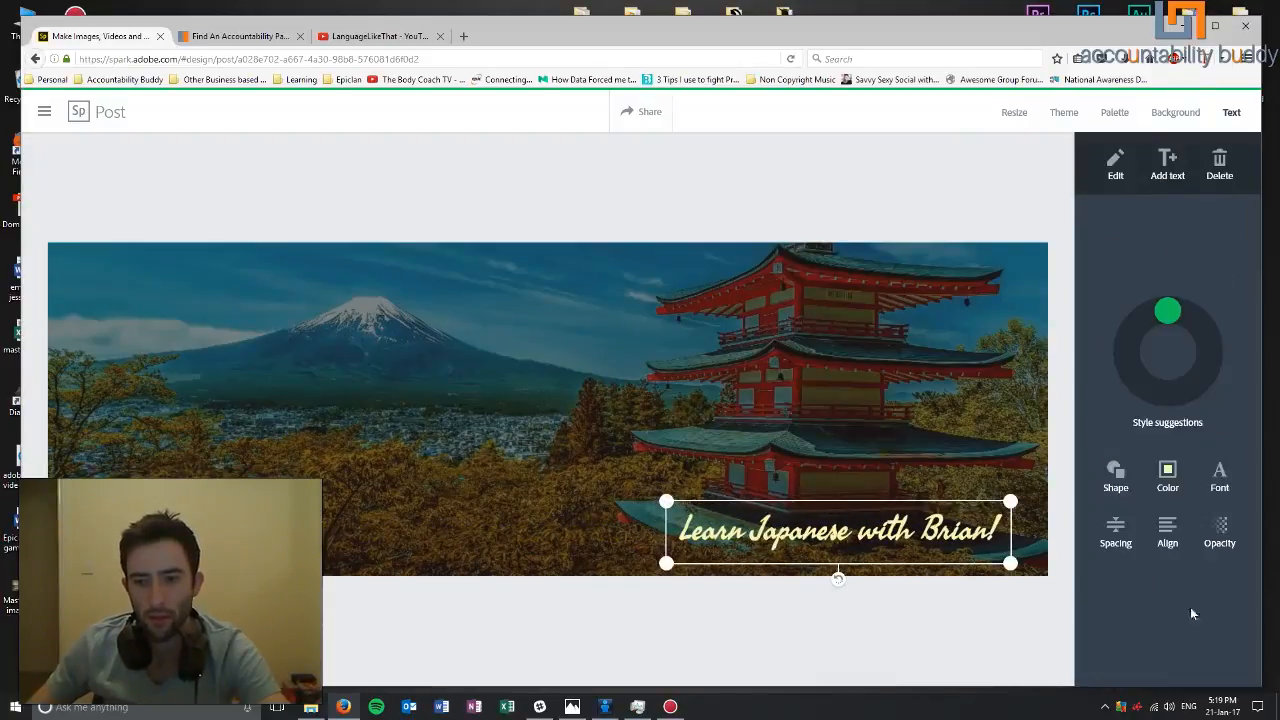
{"action": "mouse_move", "coordinate": [1180, 604]}
{"action": "left_mouse_down"}
{"action": "mouse_move", "coordinate": [1160, 604]}
{"action": "mouse_move", "coordinate": [1180, 607]}
{"action": "left_mouse_up"}
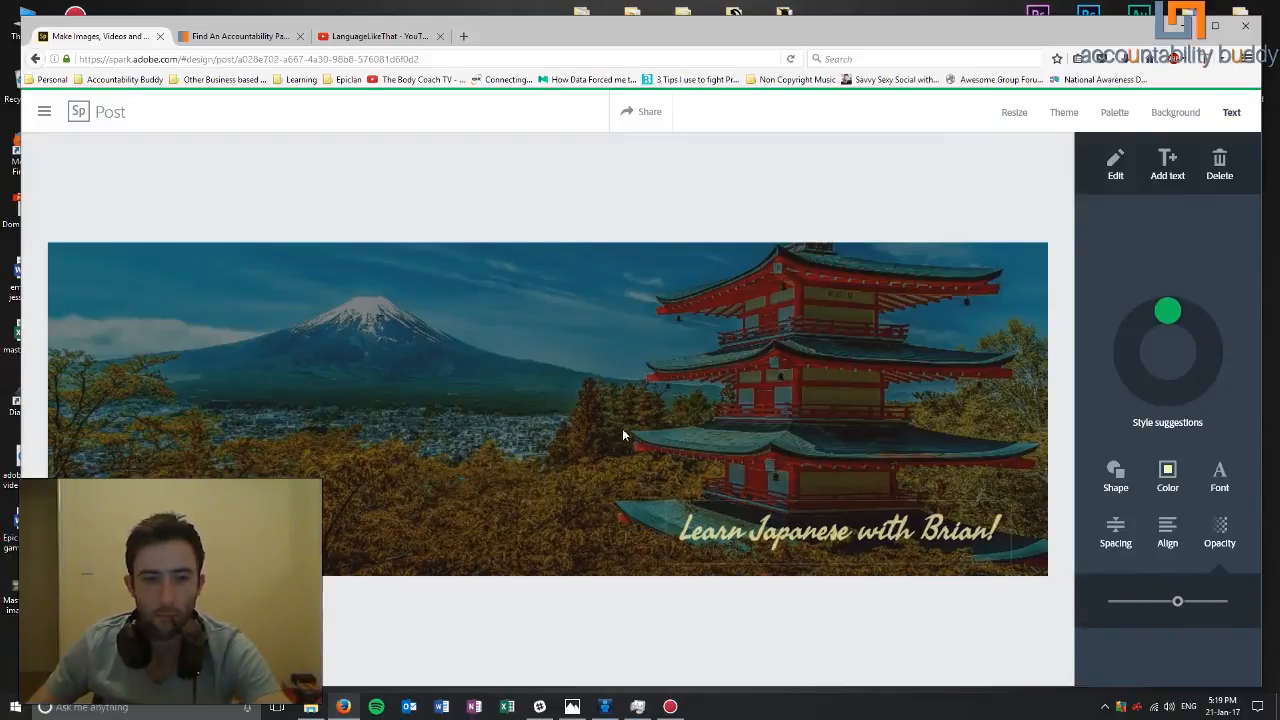
- Deselect the tagline, open the banner's sharing options and download the finished banner as an image
{"action": "left_click", "coordinate": [487, 485]}
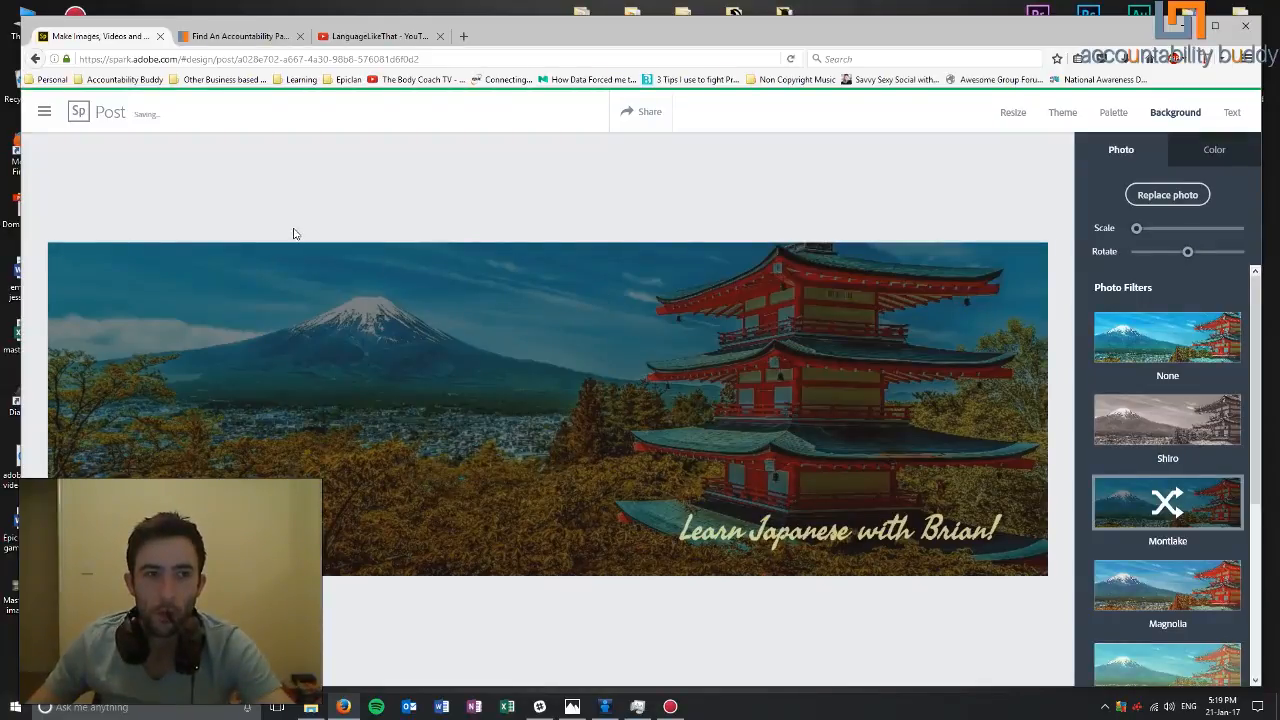
{"action": "left_click", "coordinate": [645, 113]}
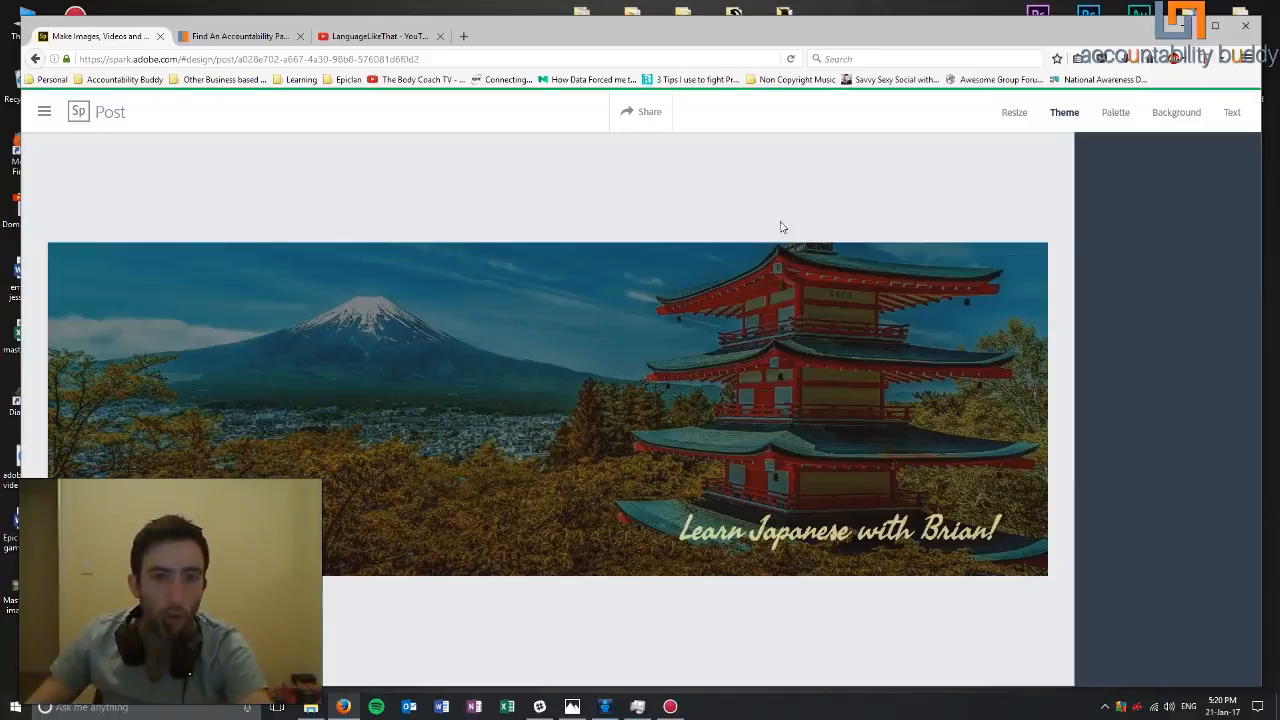
{"action": "left_click", "coordinate": [641, 117]}
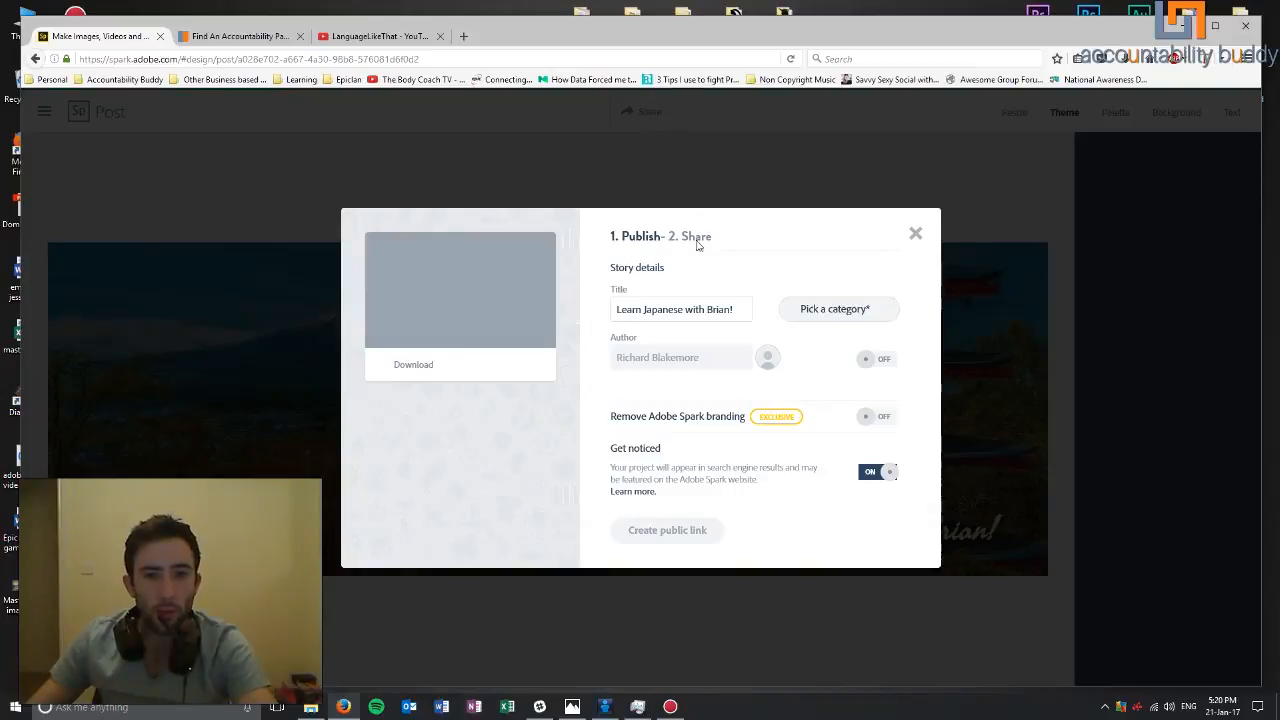
{"action": "left_click_drag", "start_coordinate": [668, 309], "coordinate": [817, 309]}
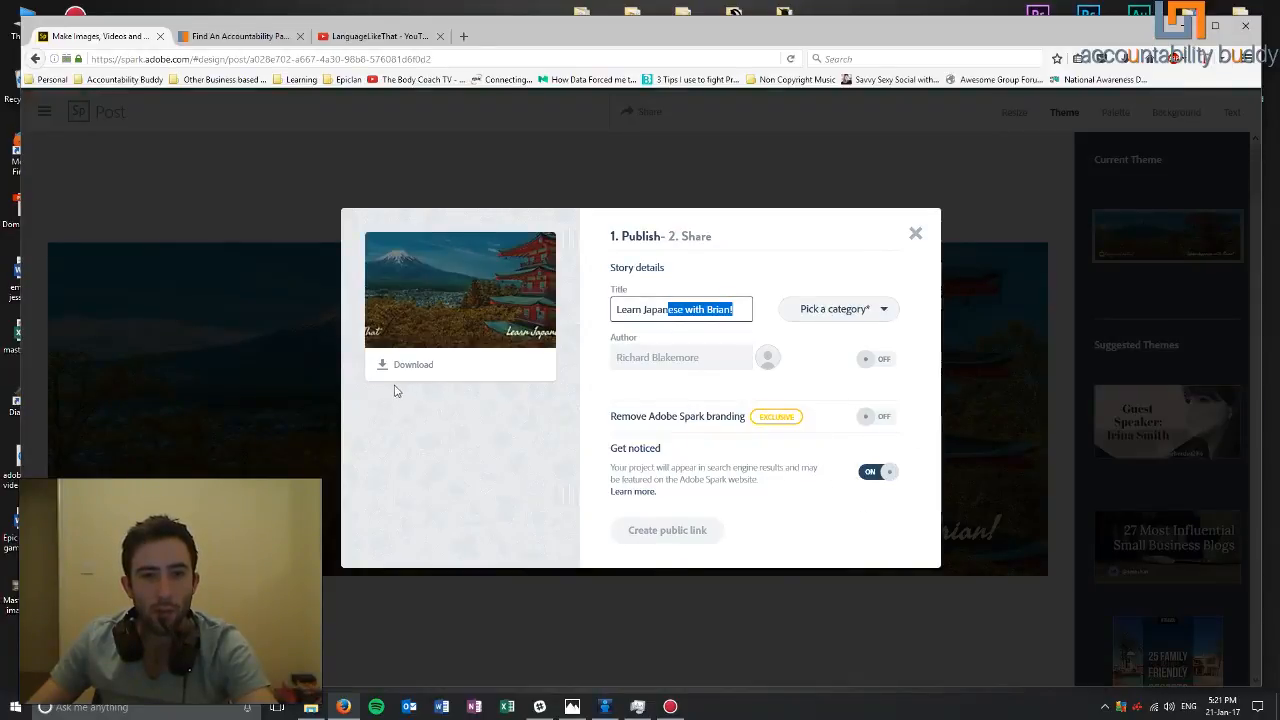
{"action": "left_click", "coordinate": [436, 400]}
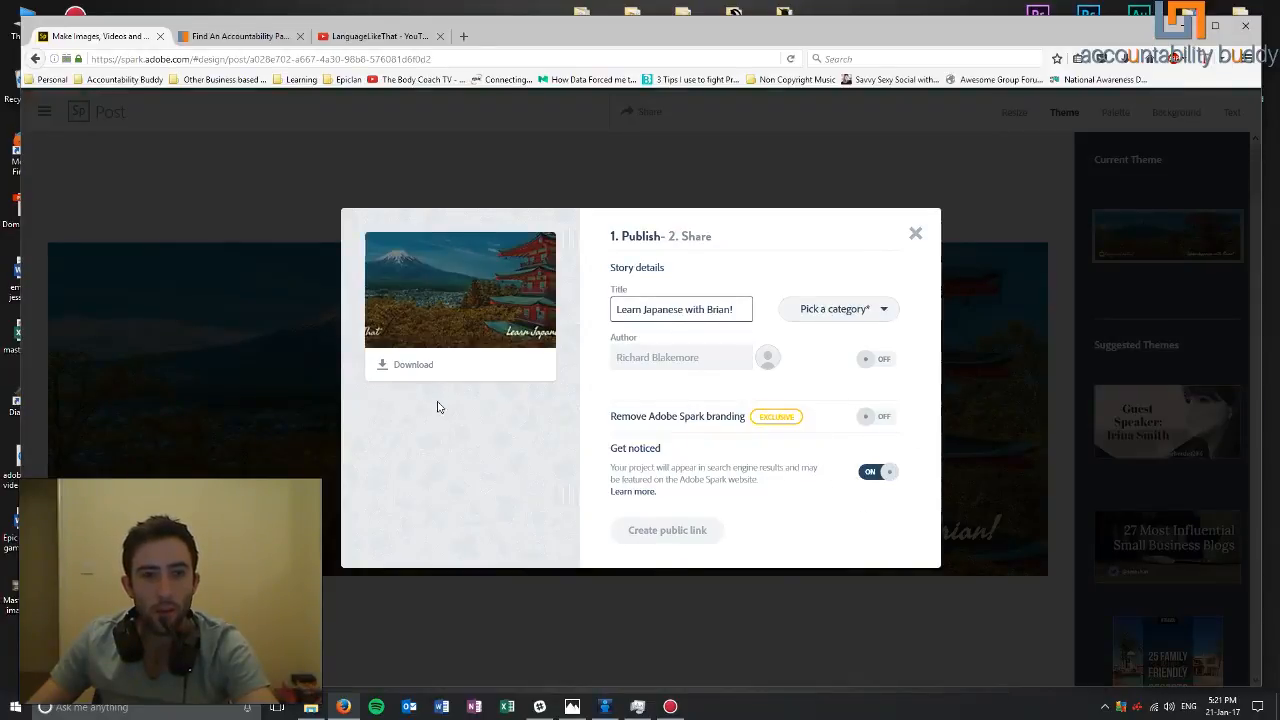
{"action": "left_click", "coordinate": [396, 366]}
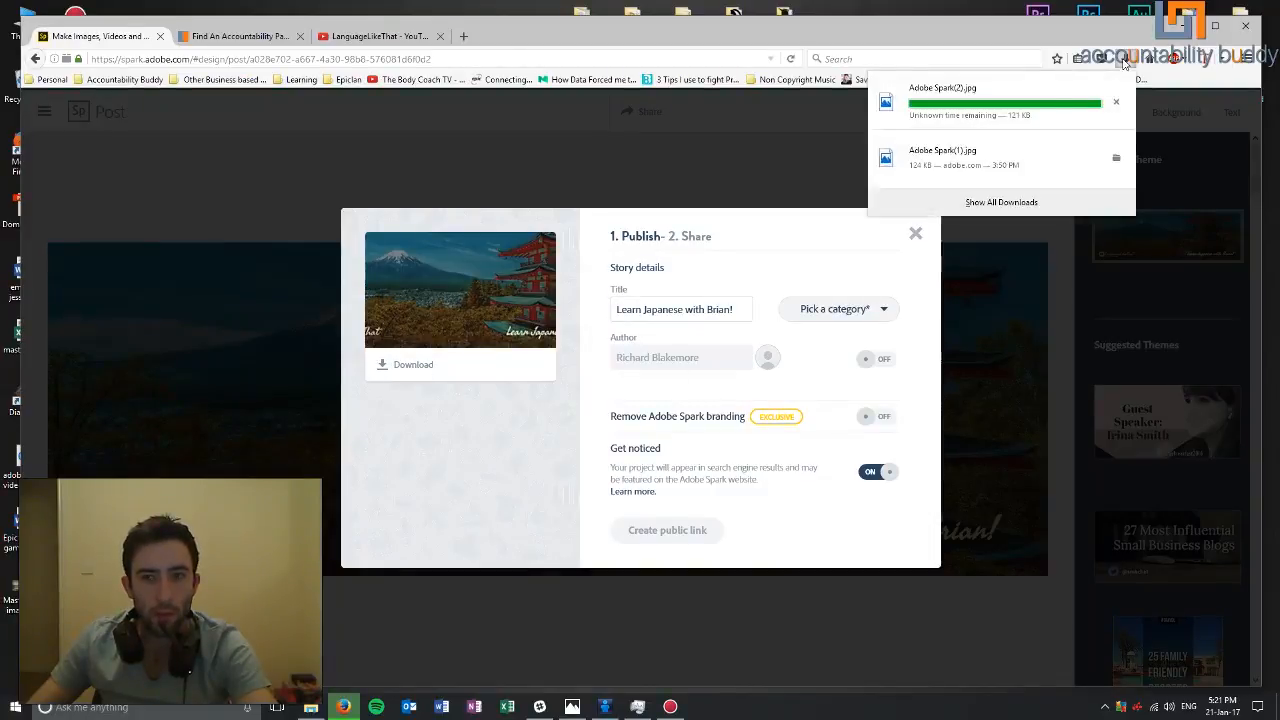
- Open the newly downloaded banner image and place its resized window over the LanguageLikeThat YouTube channel page to compare it with the existing banner
{"action": "right_click", "coordinate": [963, 167]}
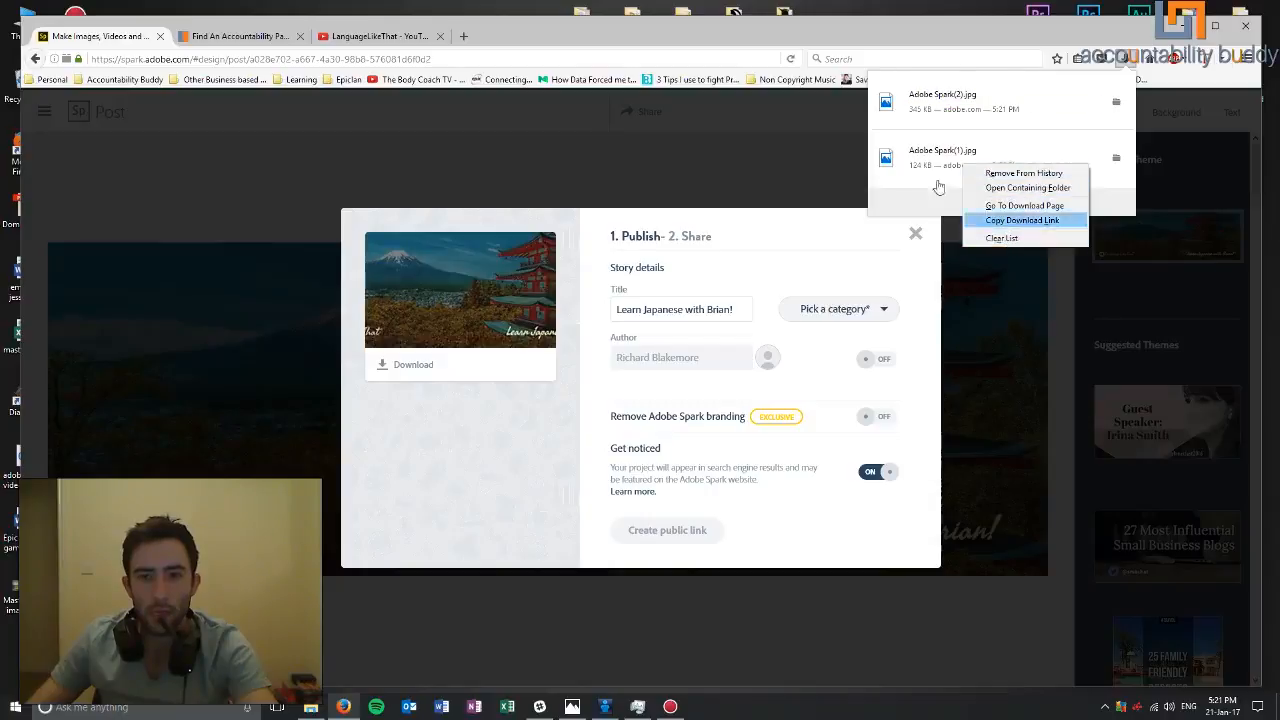
{"action": "left_click", "coordinate": [969, 101]}
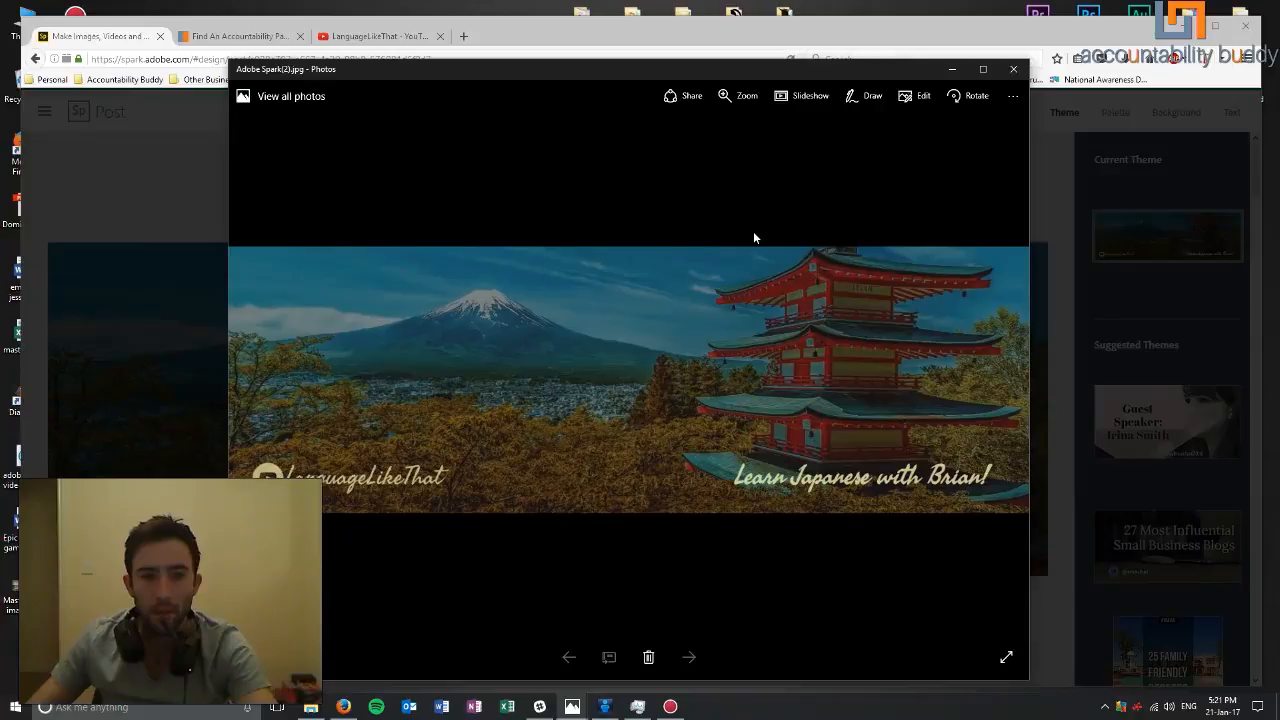
{"action": "left_click", "coordinate": [365, 36]}
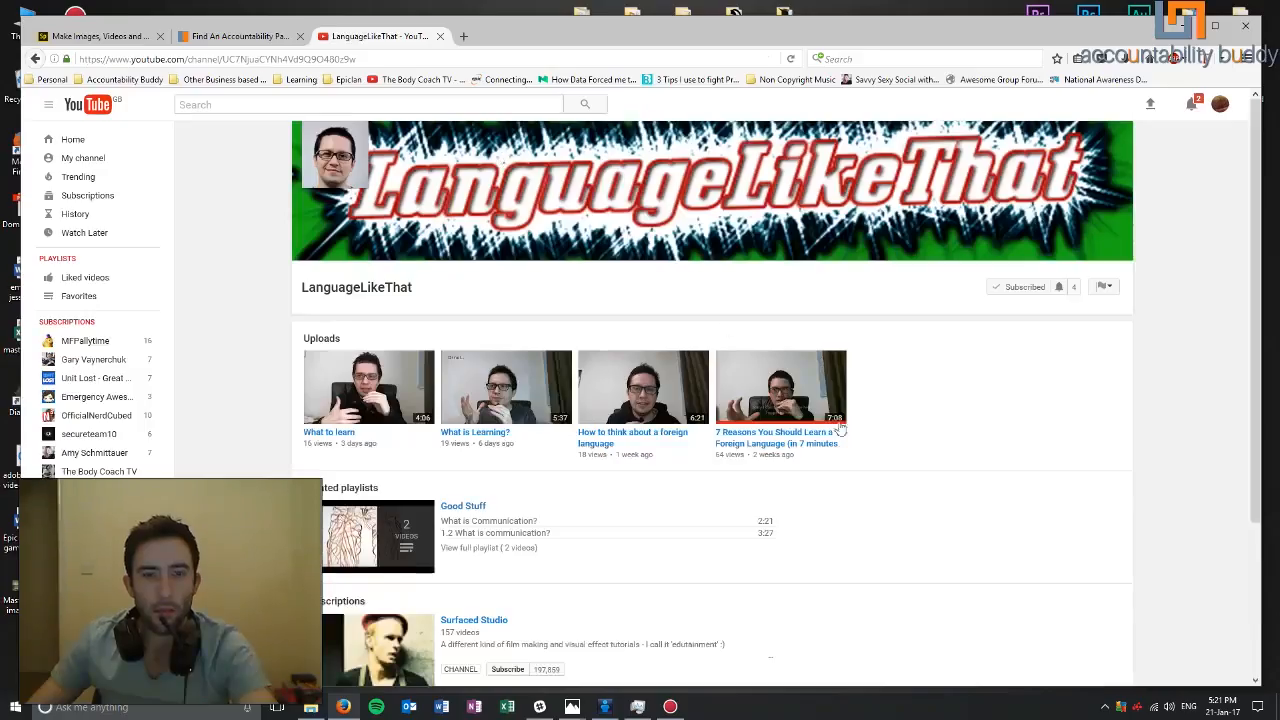
{"action": "key", "text": "alt+Tab"}
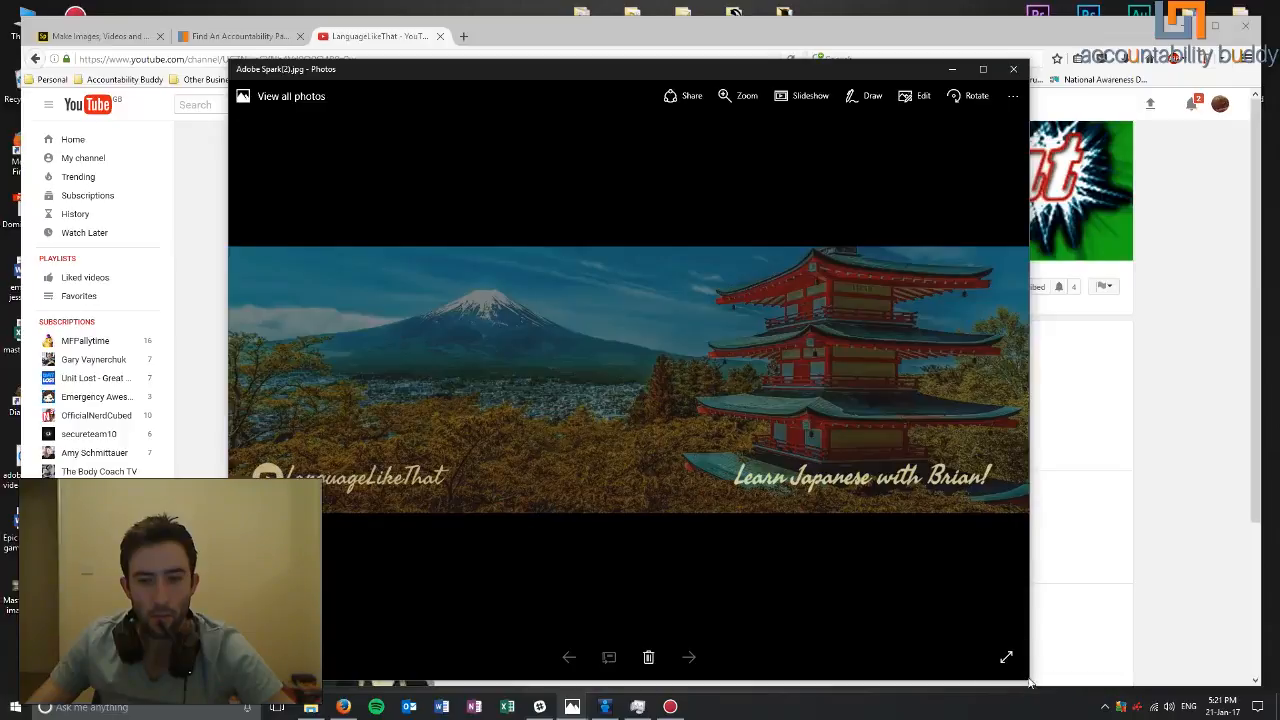
{"action": "left_click_drag", "start_coordinate": [1025, 685], "coordinate": [966, 681]}
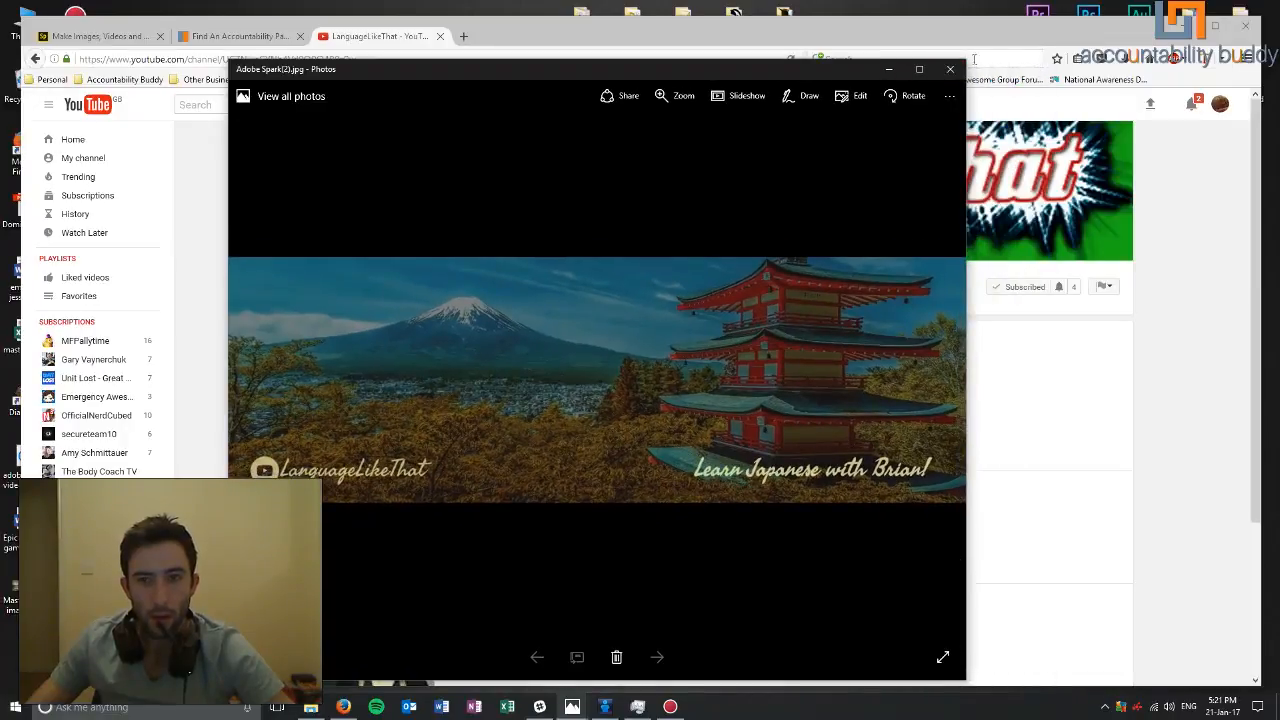
{"action": "left_click_drag", "start_coordinate": [965, 58], "coordinate": [1006, 323]}
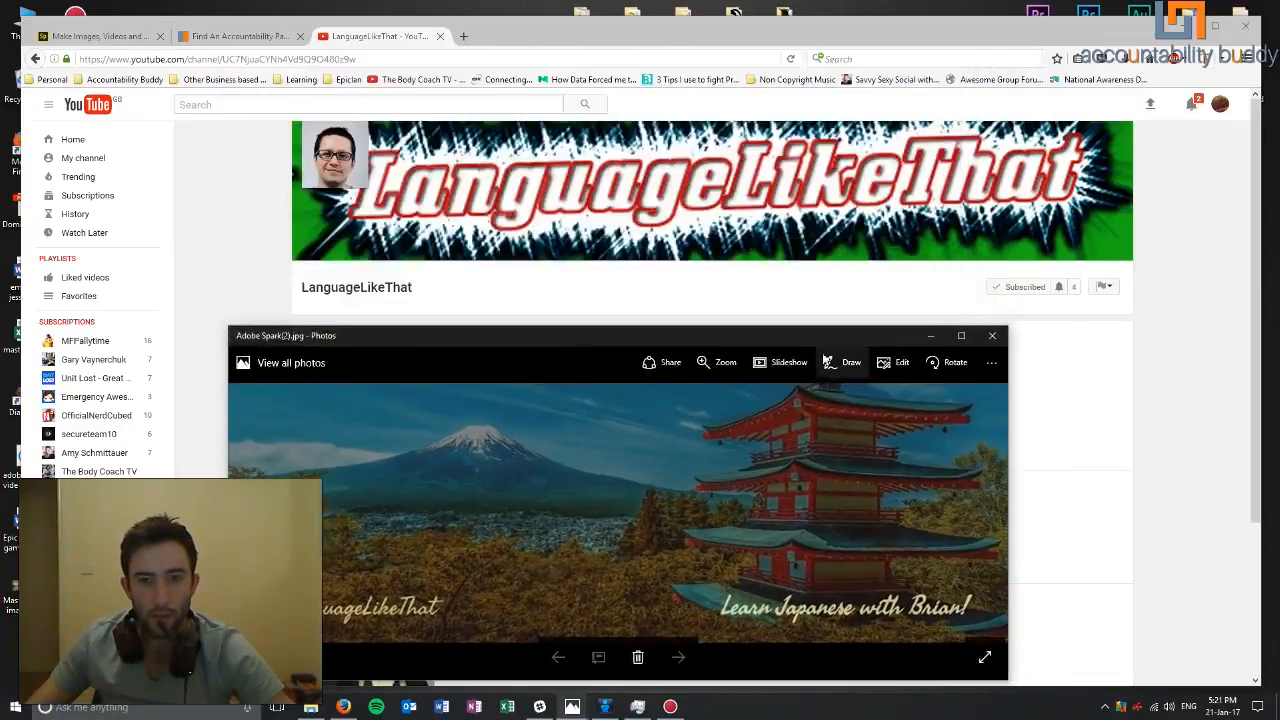
{"action": "left_click_drag", "start_coordinate": [814, 340], "coordinate": [893, 35]}
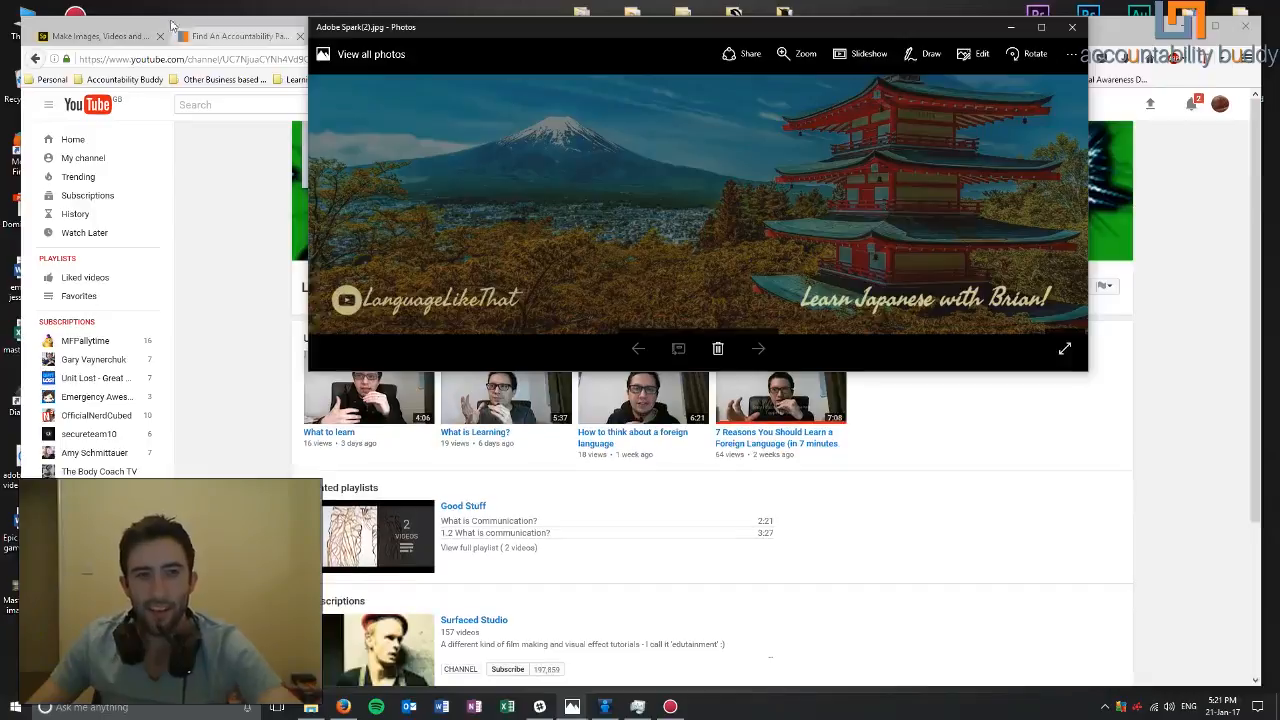
- Close the banner's publish dialog in Adobe Spark and bring up the Accountability Buddy website
{"action": "left_click", "coordinate": [204, 42]}
{"action": "left_click", "coordinate": [204, 40]}
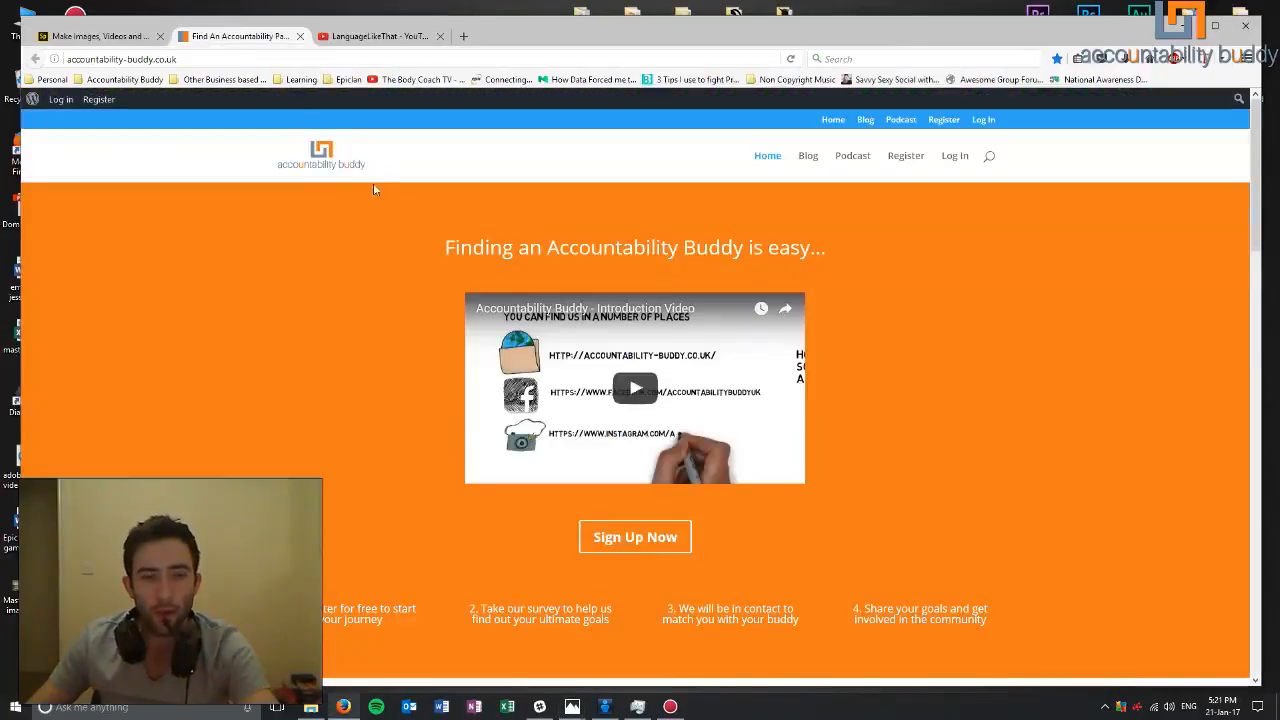
{"action": "left_click", "coordinate": [98, 38]}
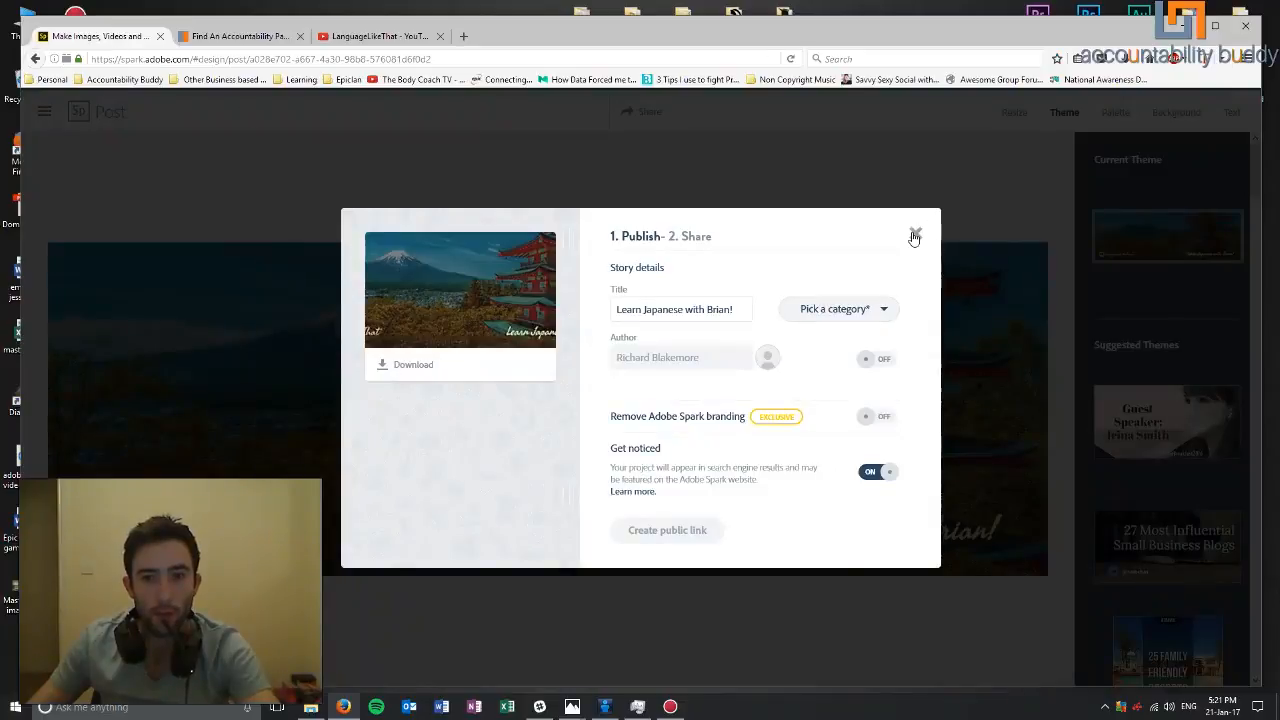
{"action": "left_click", "coordinate": [915, 235]}
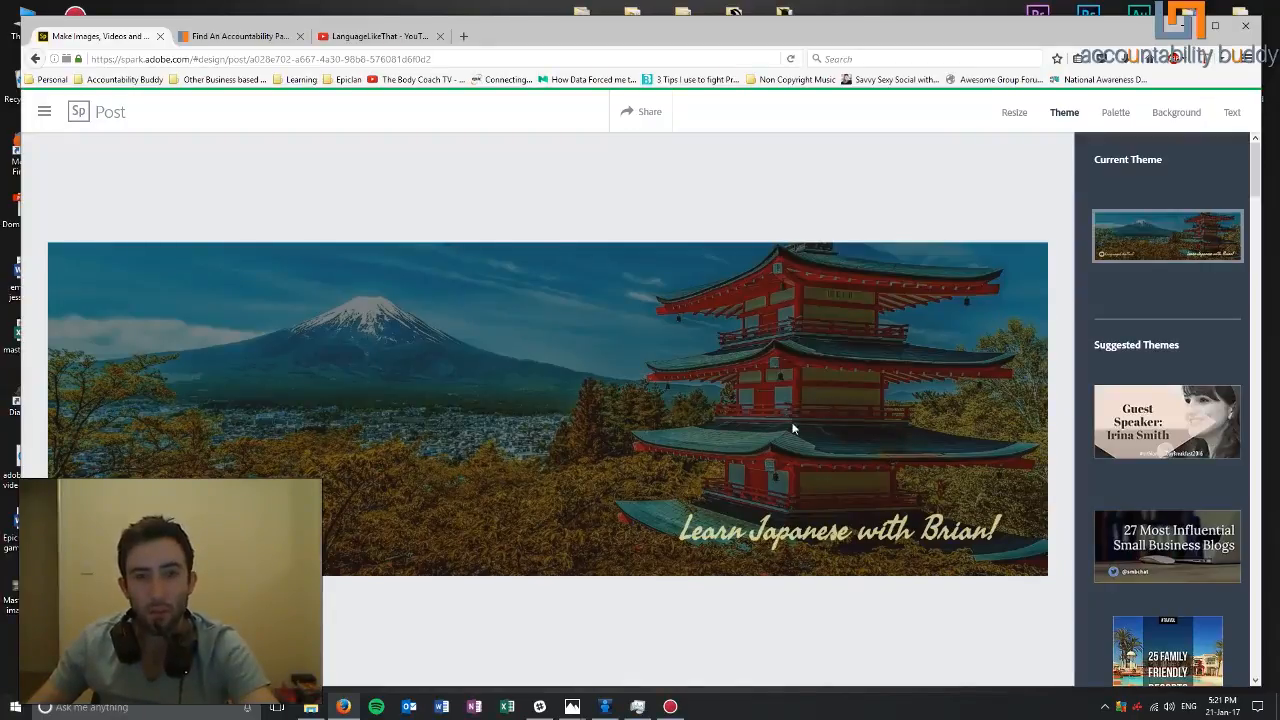
{"action": "left_click", "coordinate": [250, 40]}
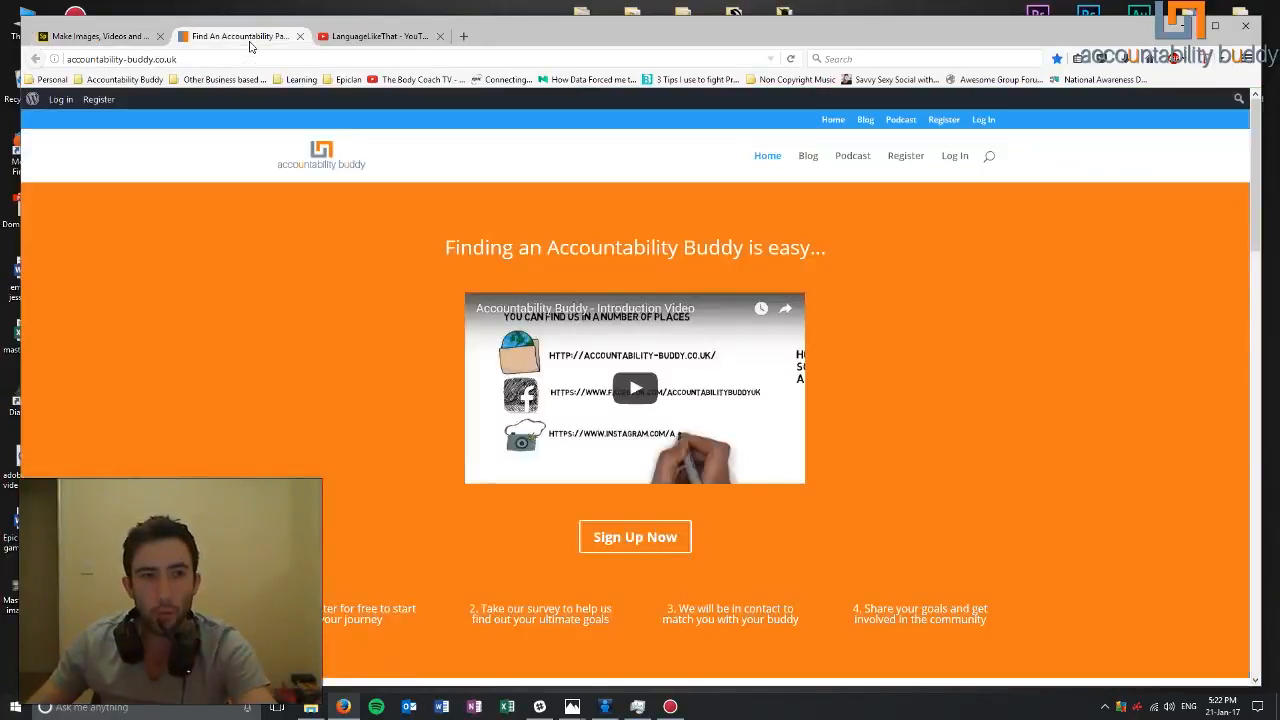